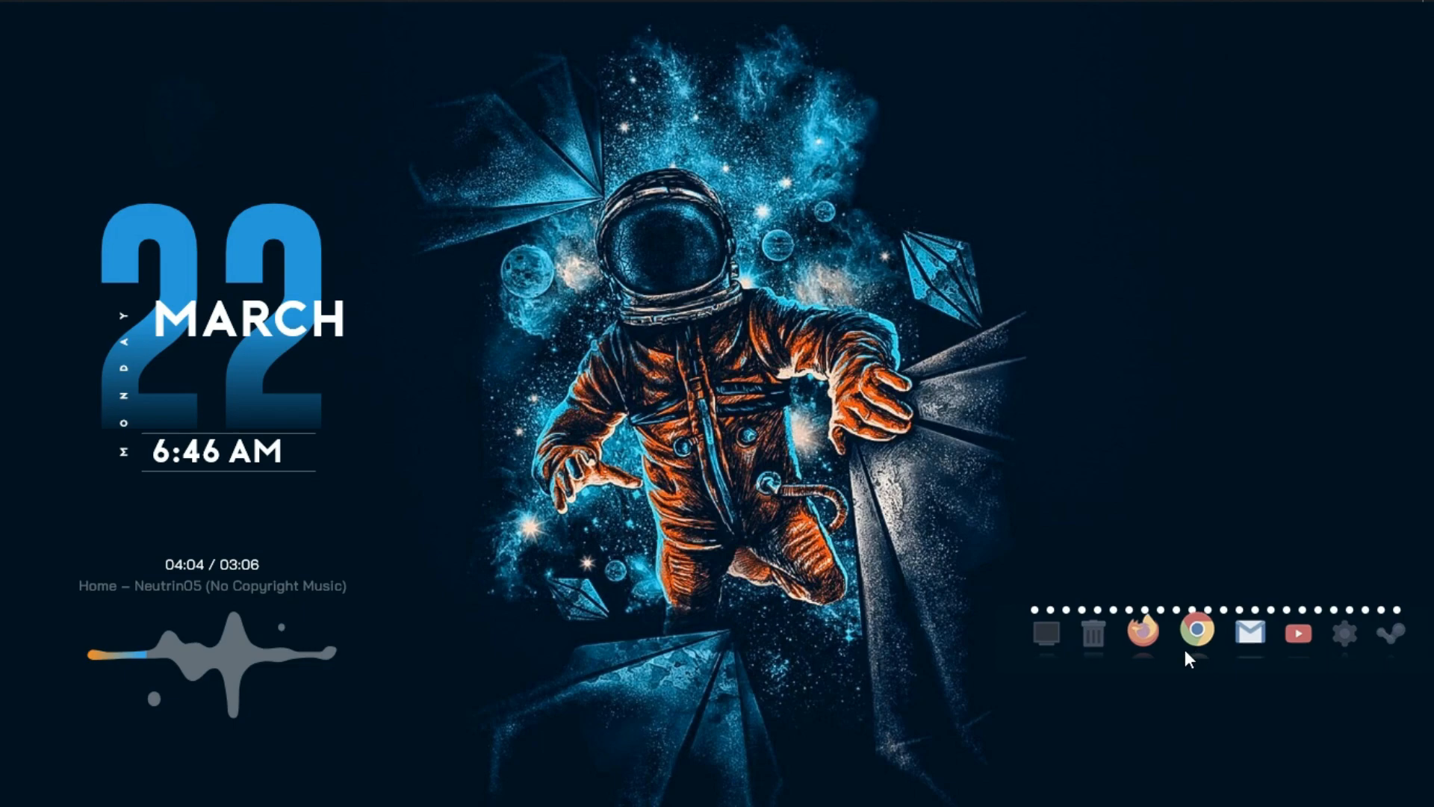
Browse This PC, Quick access and Libraries in the file manager to examine the custom theme and folder icons.
{"action": "left_click", "coordinate": [1051, 647]}
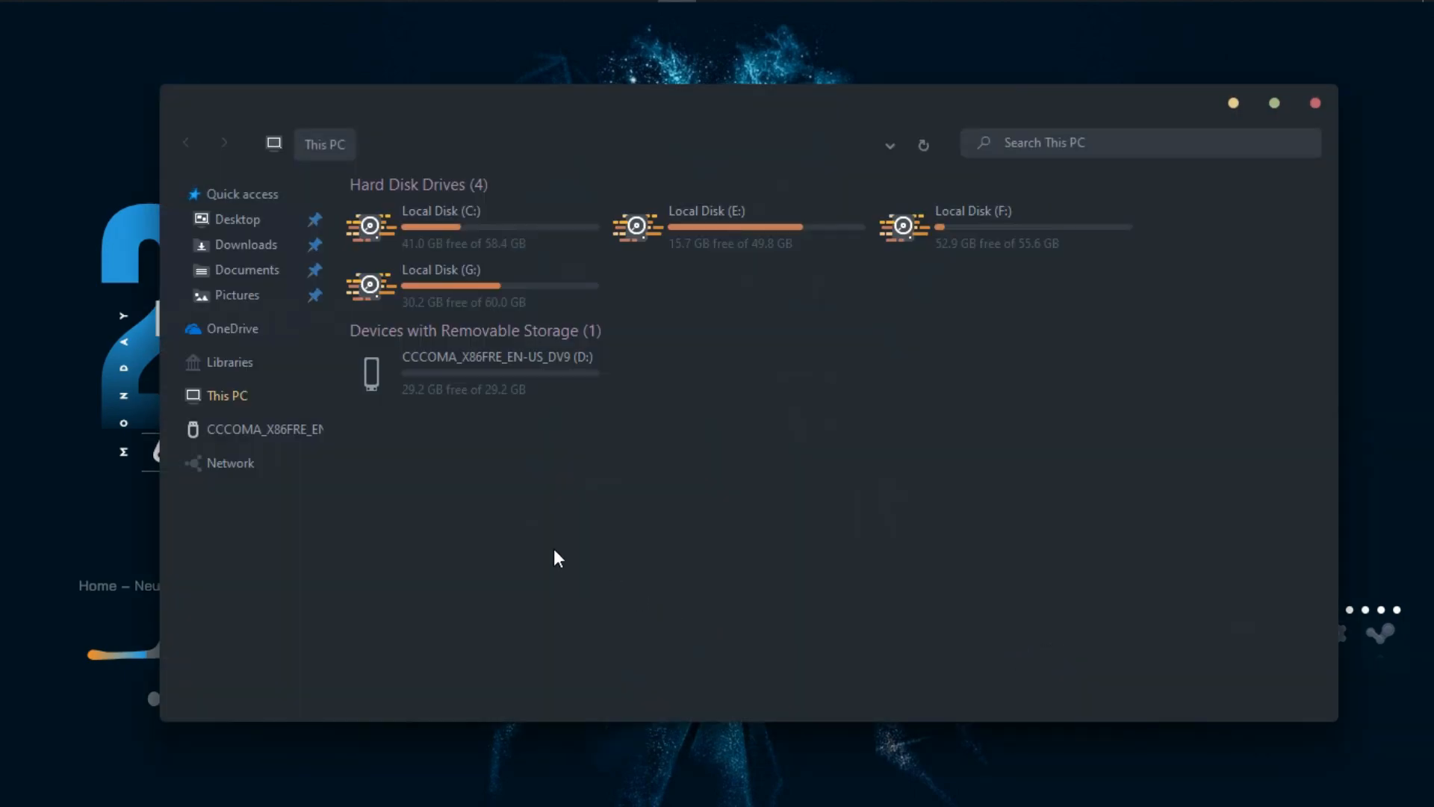
{"action": "left_click", "coordinate": [275, 197]}
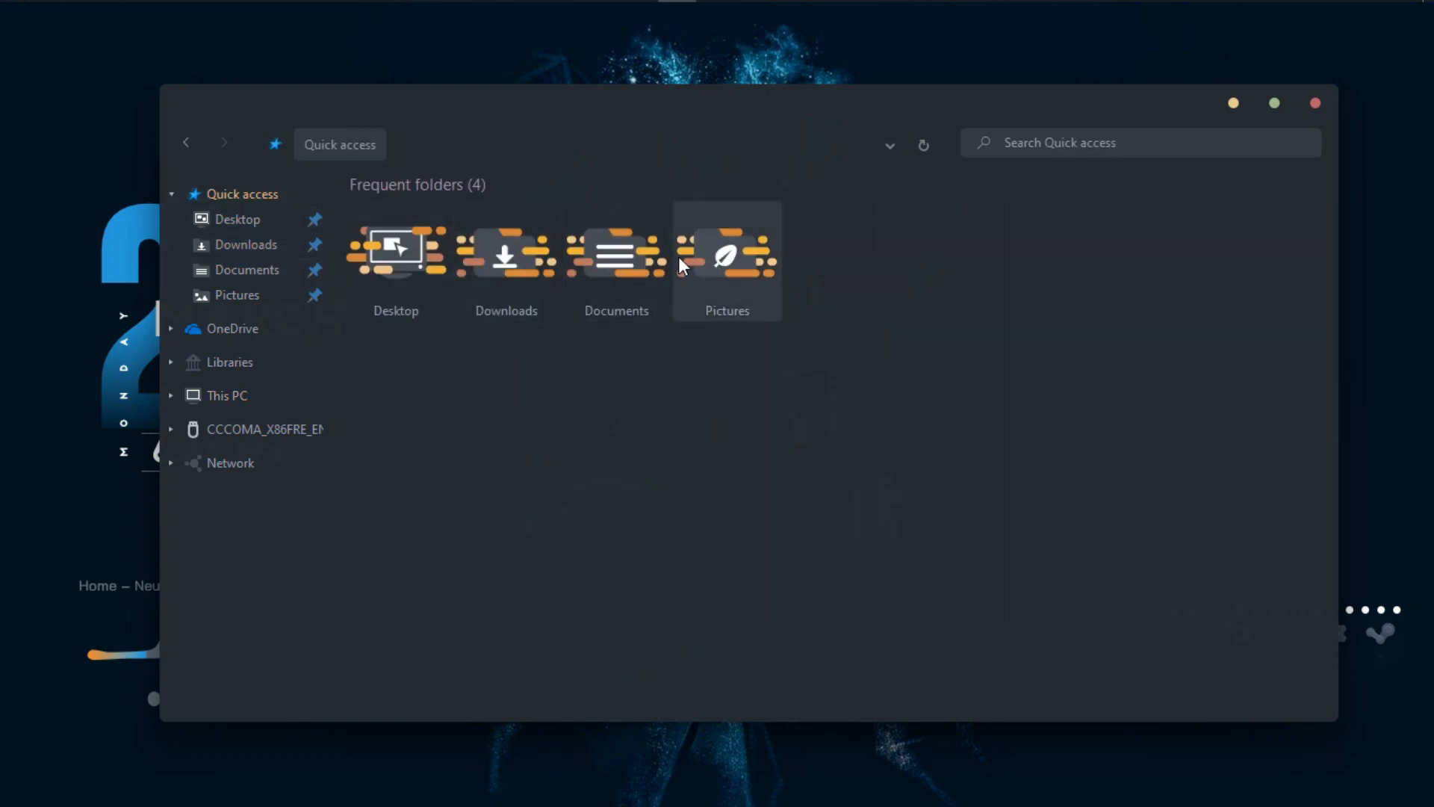
{"action": "left_click", "coordinate": [244, 363]}
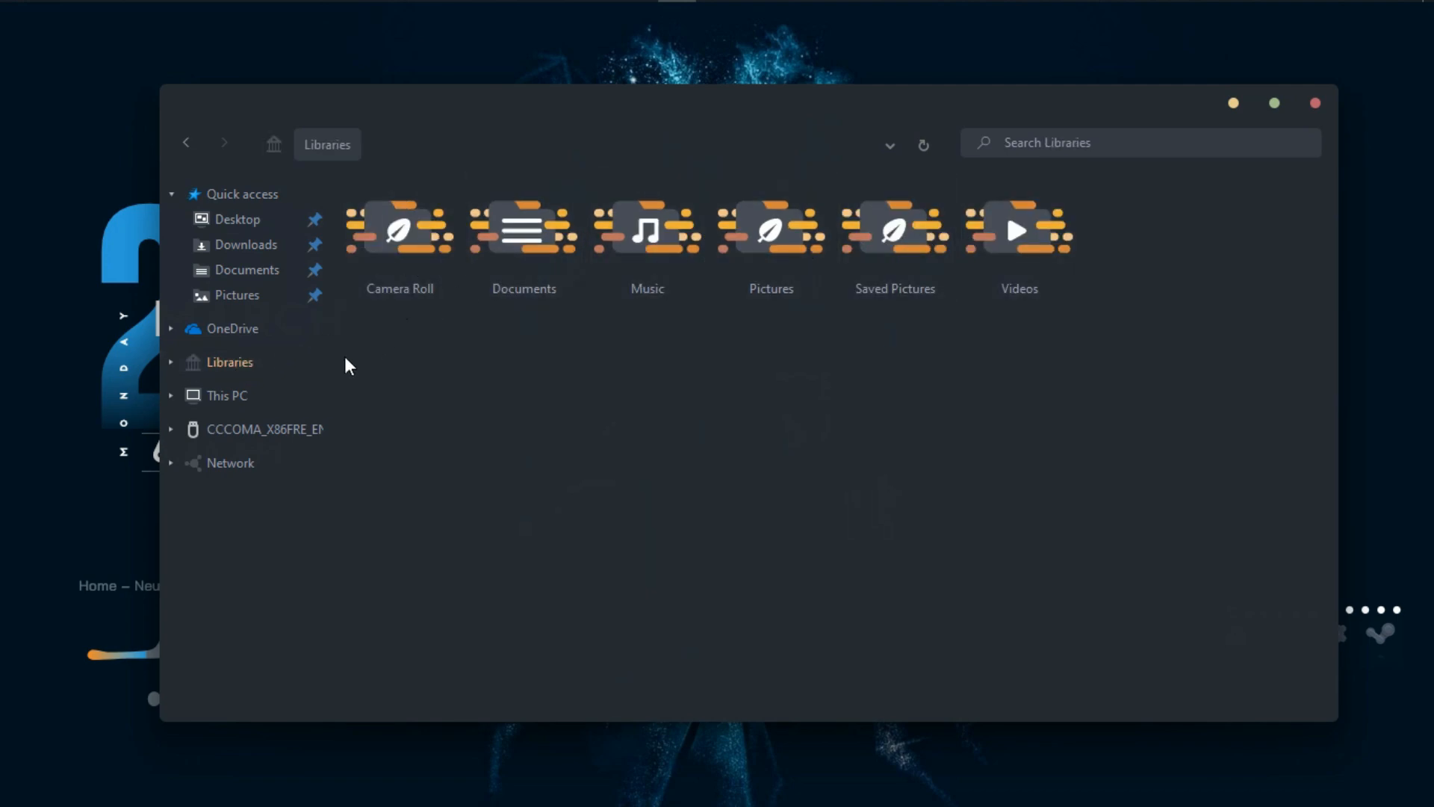
{"action": "left_click", "coordinate": [253, 395]}
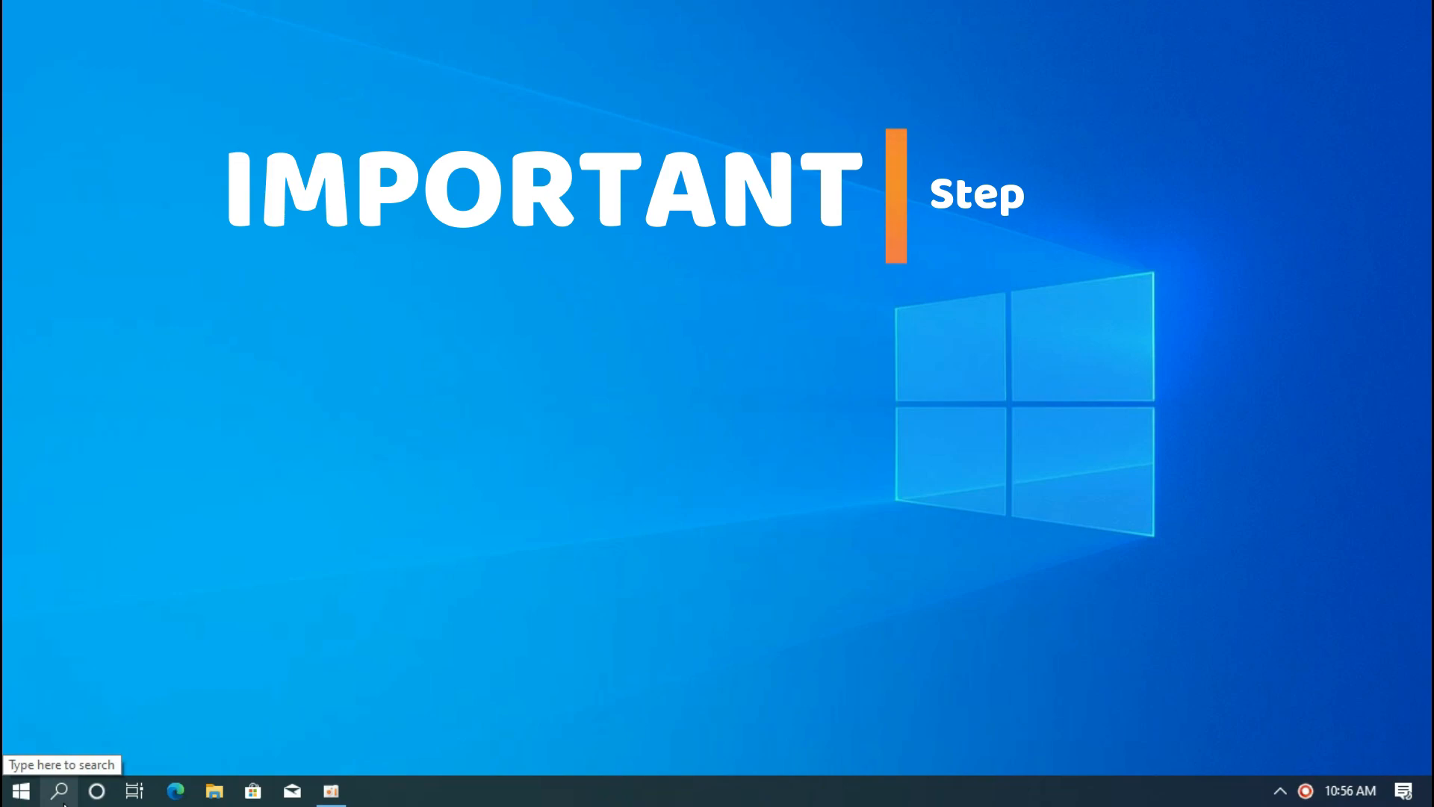
Search Windows for "create restore point" and open the Create a restore point settings.
{"action": "left_click", "coordinate": [62, 802]}
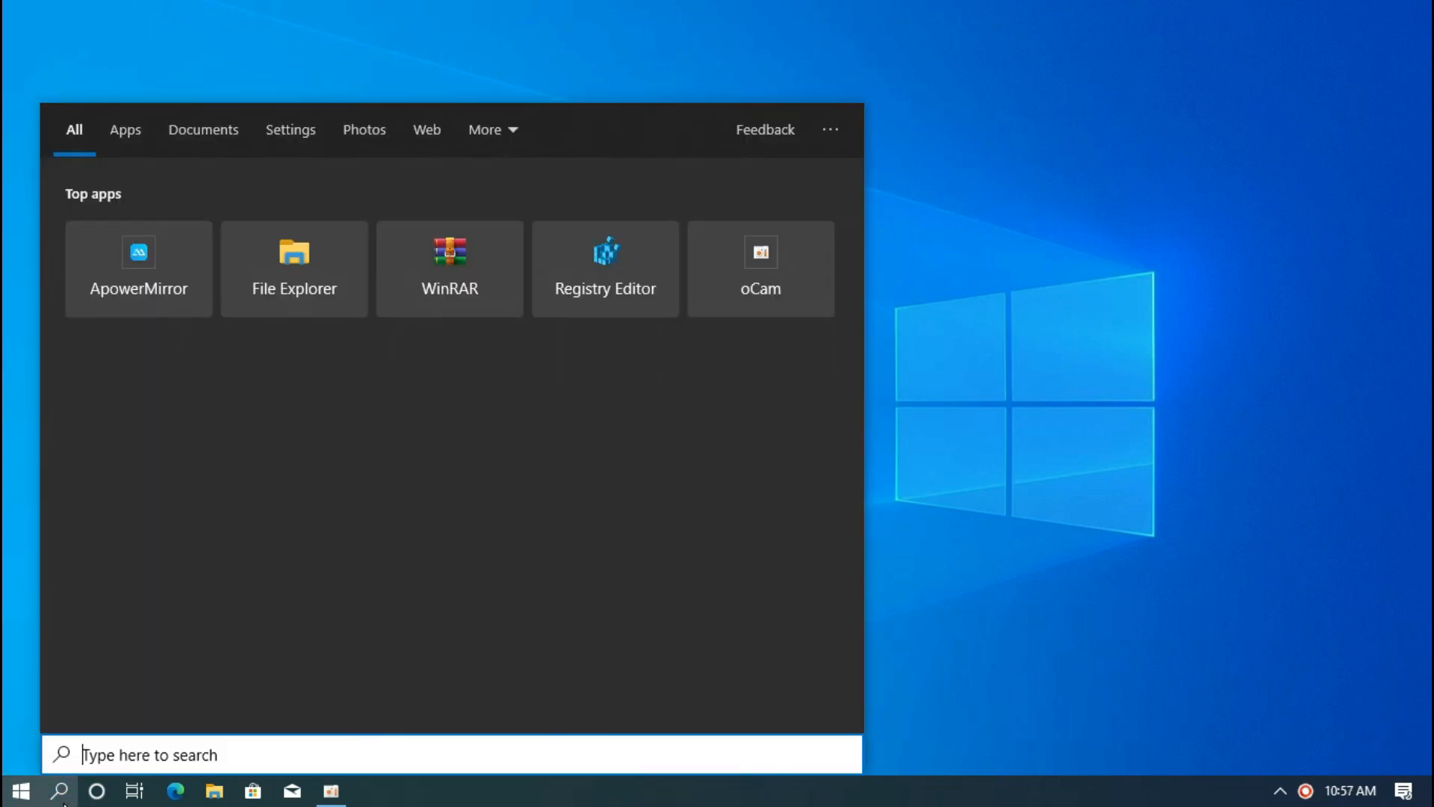
{"action": "type", "text": "creat"}
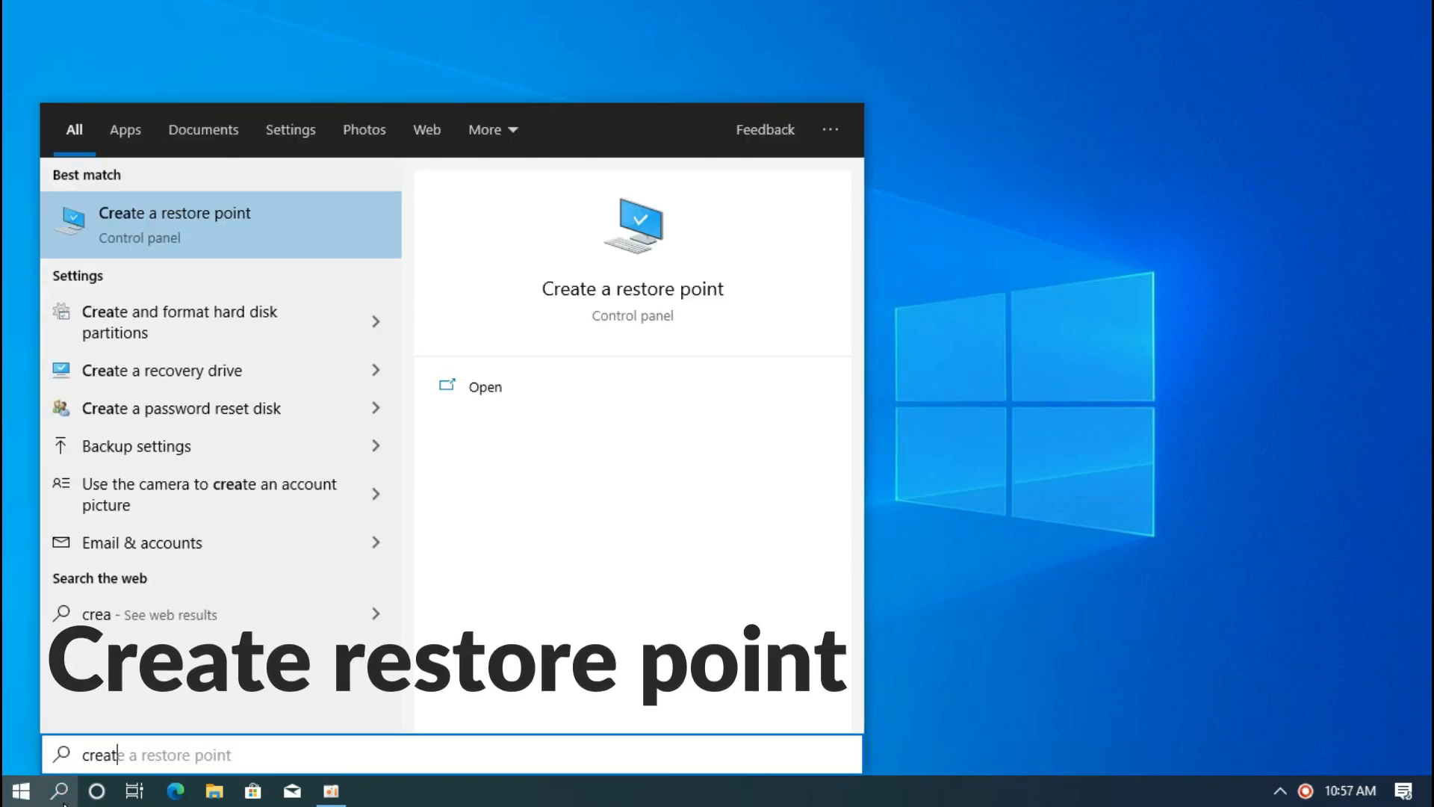
{"action": "type", "text": "e res"}
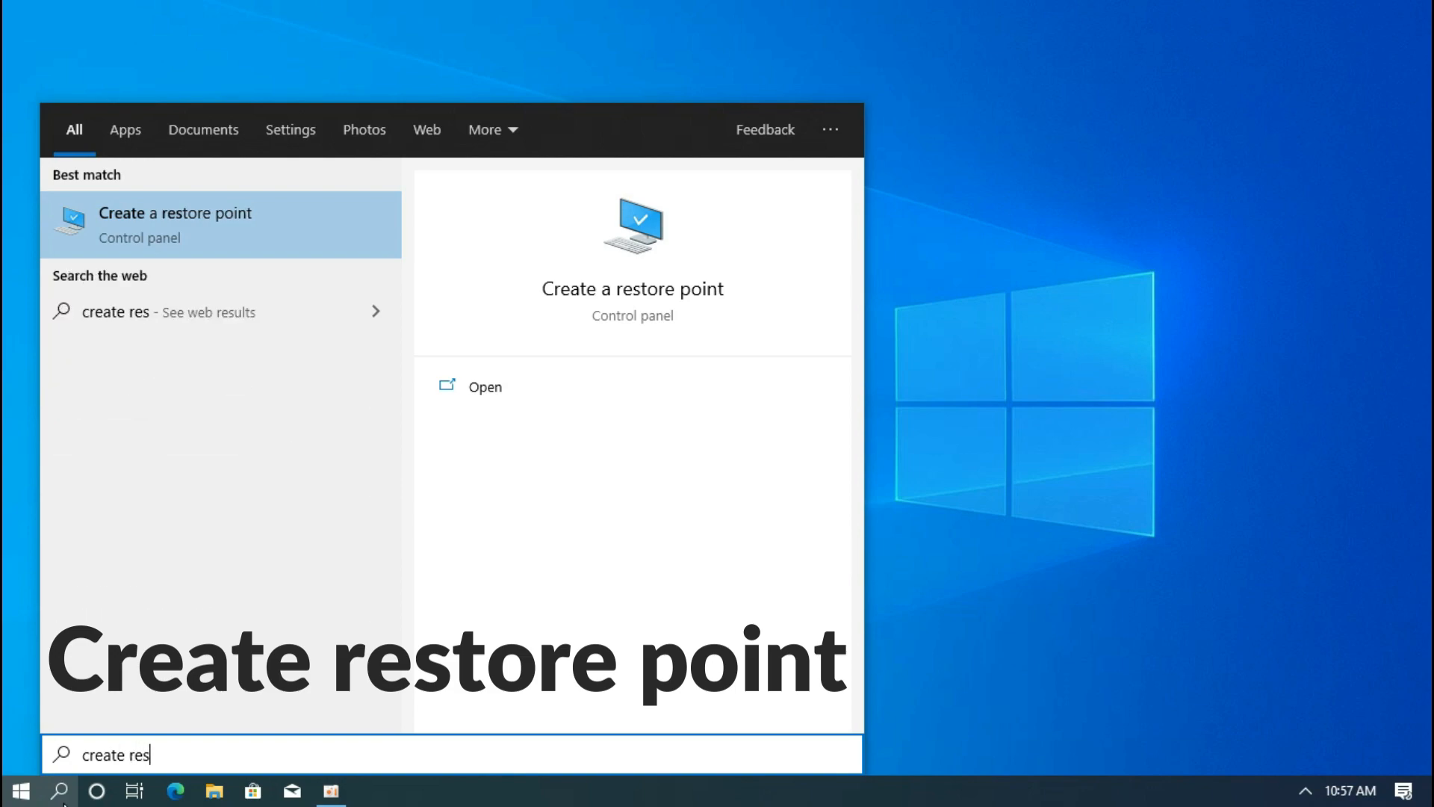
{"action": "type", "text": "tore p"}
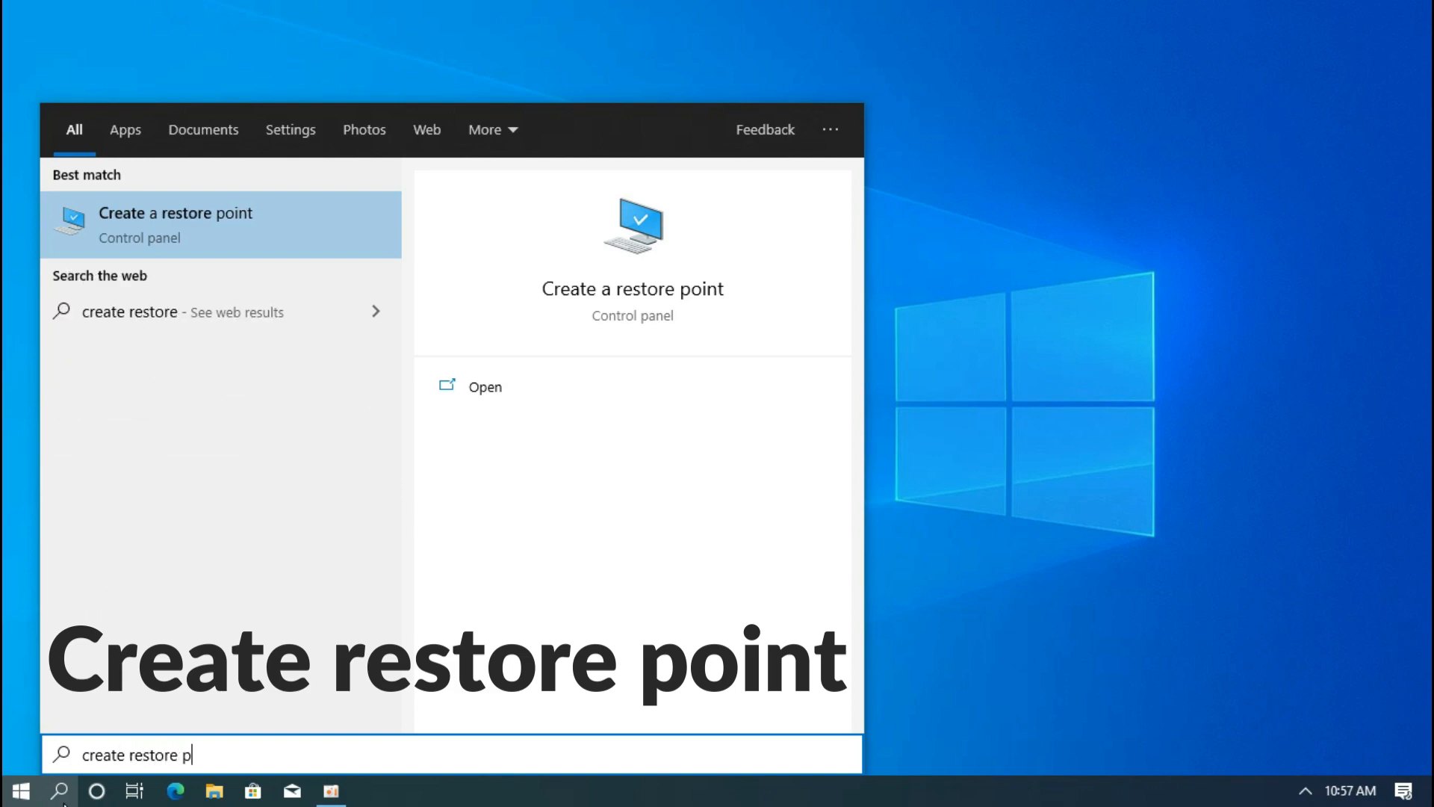
{"action": "type", "text": "oint"}
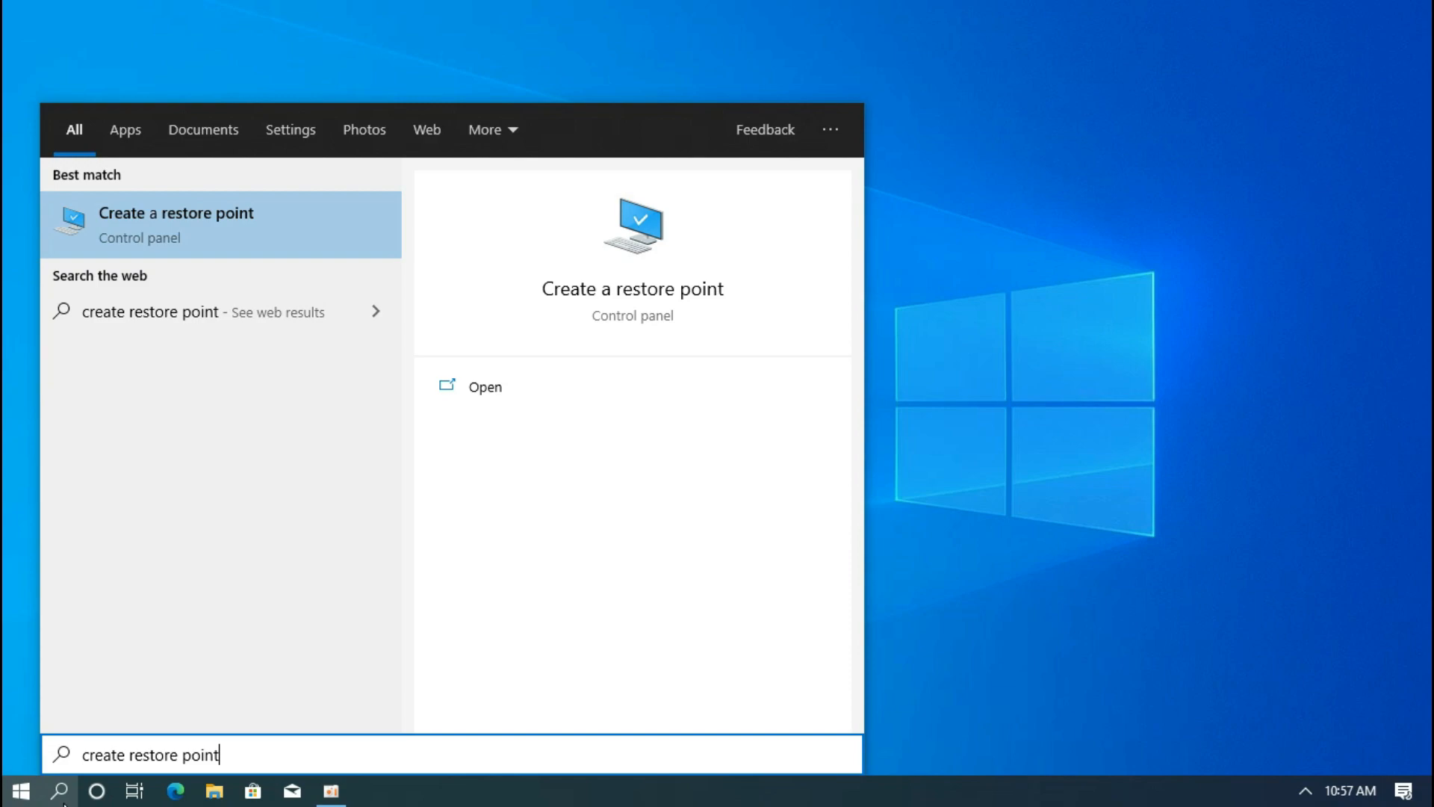
{"action": "left_click", "coordinate": [128, 240]}
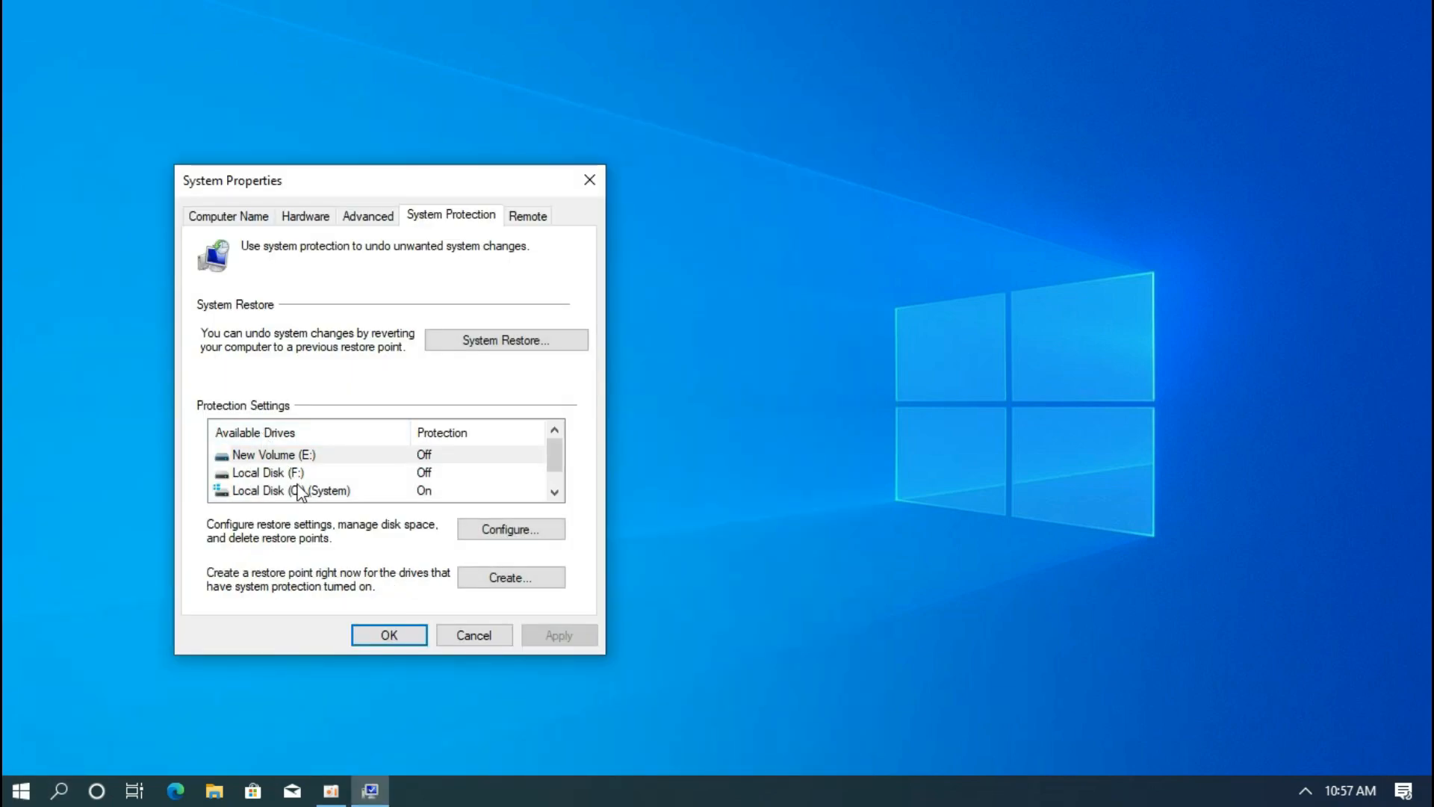
Turn on system protection for Local Disk (C:) (System) and accept its restore and disk space settings.
{"action": "left_click", "coordinate": [299, 492]}
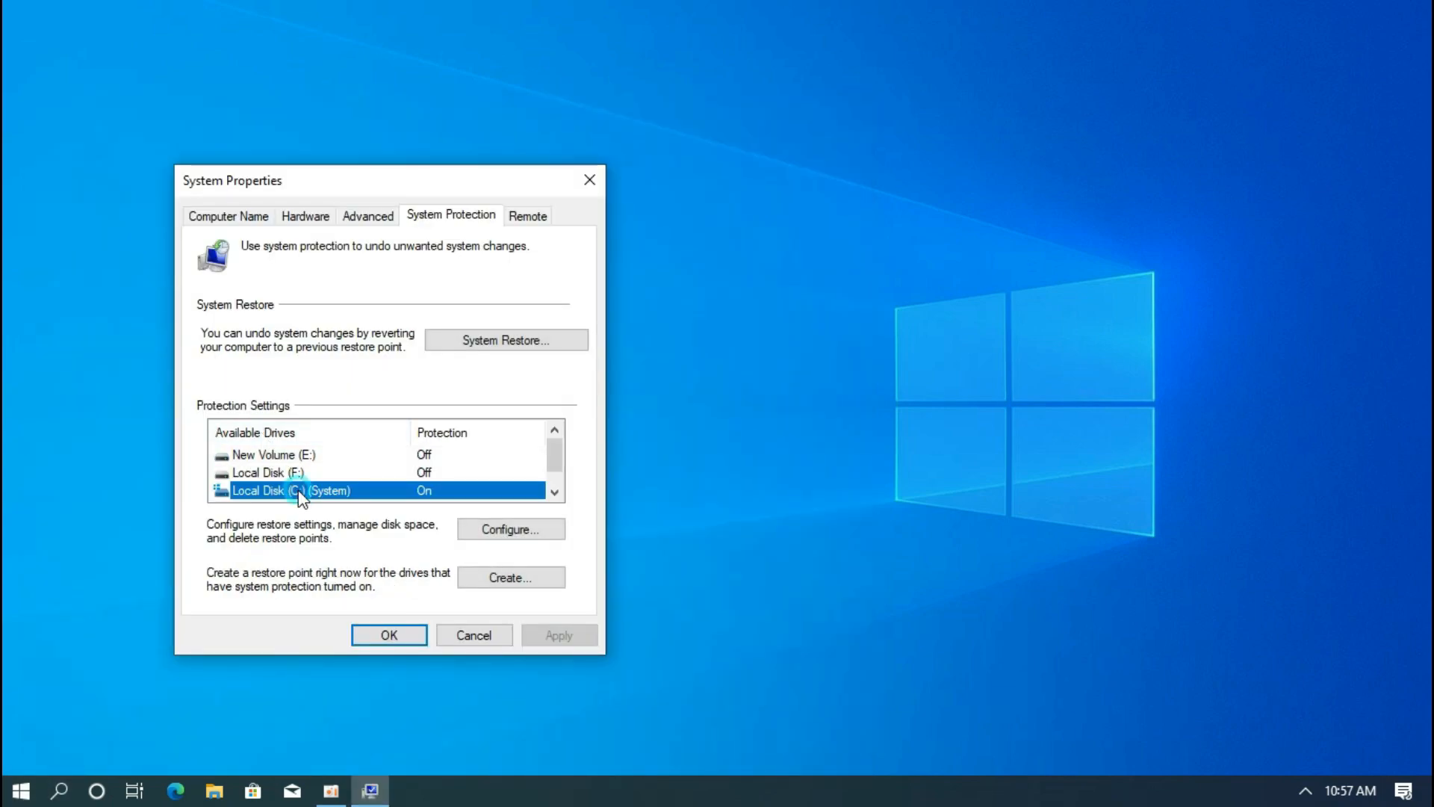
{"action": "left_click", "coordinate": [511, 531]}
{"action": "left_click", "coordinate": [336, 331]}
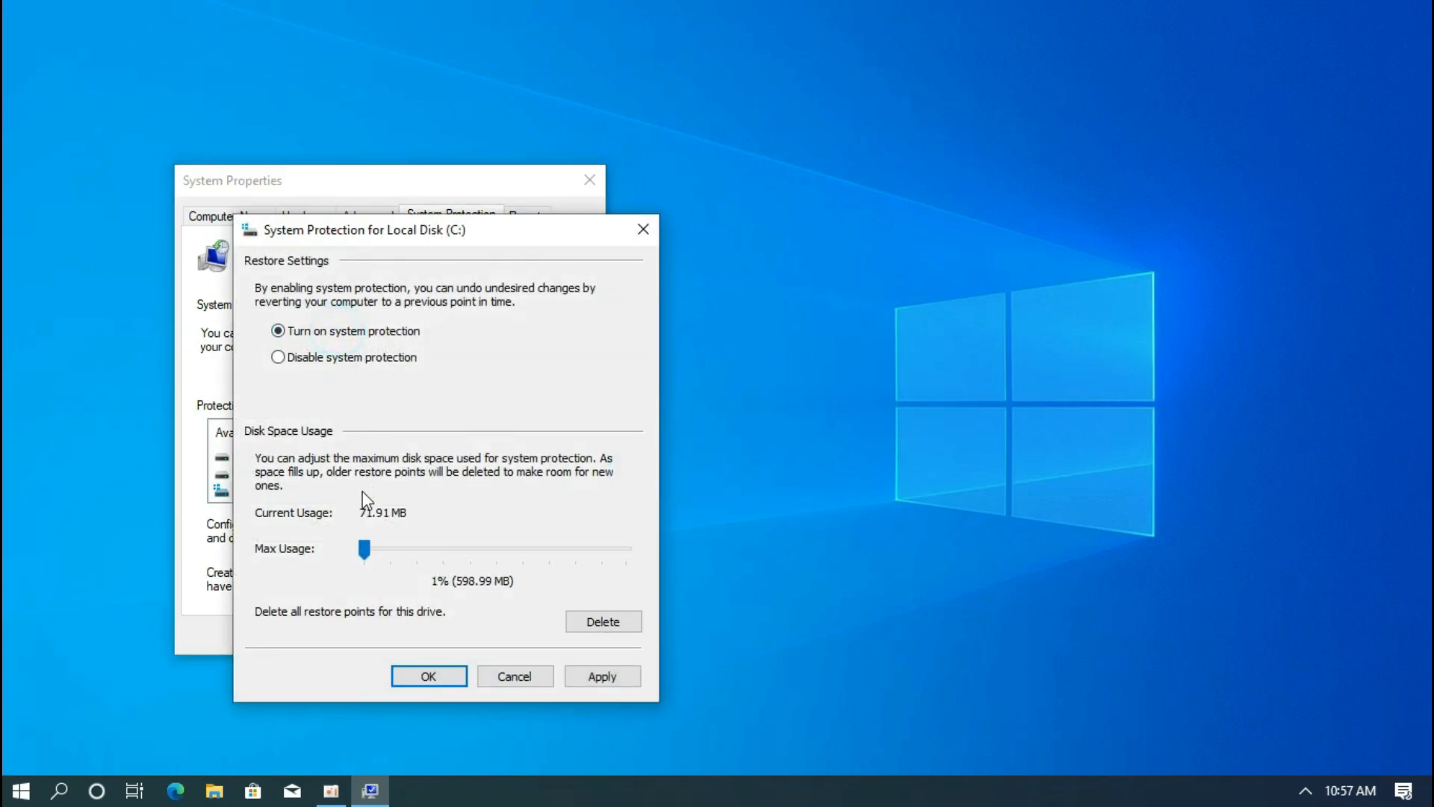
{"action": "left_click", "coordinate": [366, 551]}
{"action": "left_click", "coordinate": [434, 583]}
{"action": "left_click", "coordinate": [429, 678]}
Create a restore point described as "restore" and close the System Properties dialog.
{"action": "left_click", "coordinate": [489, 579]}
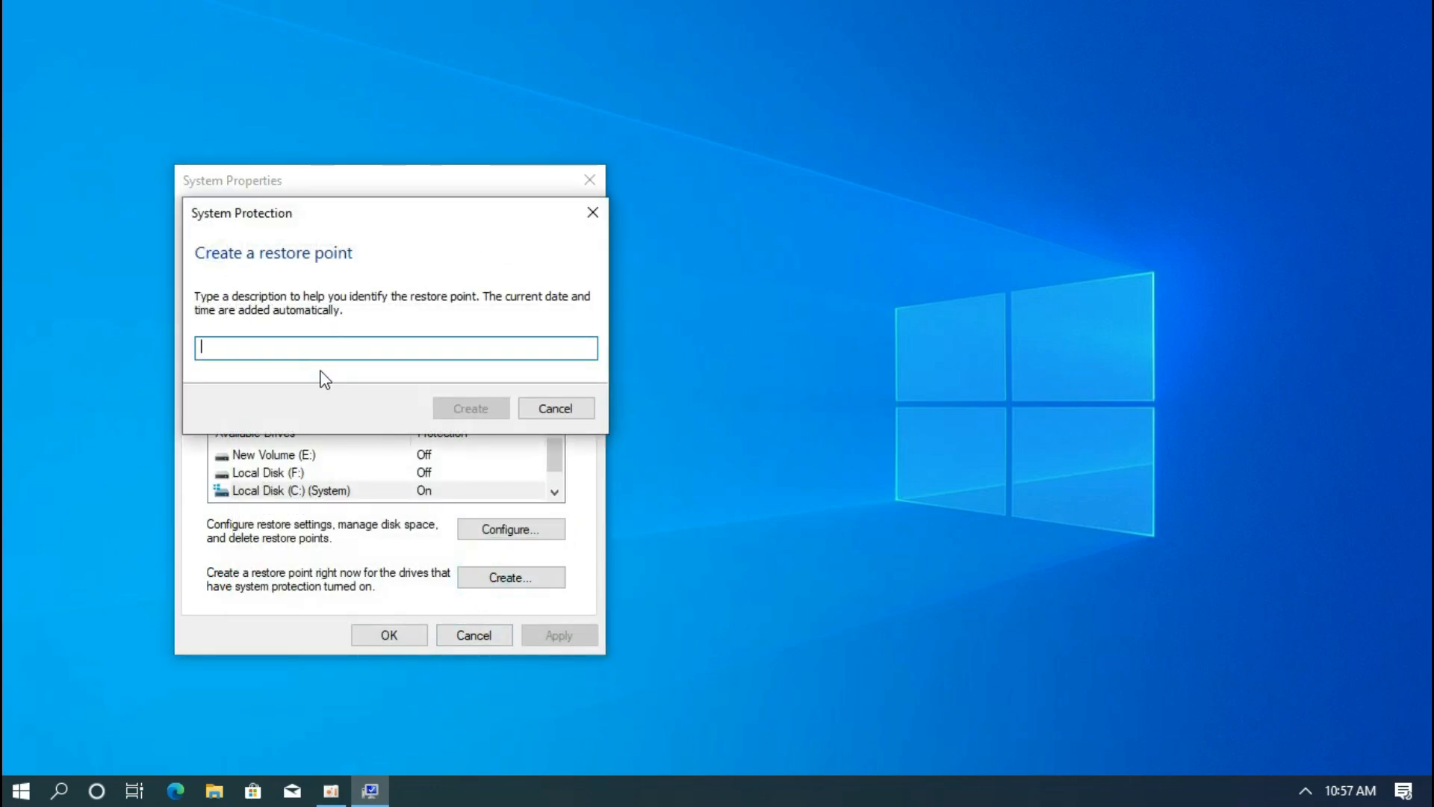
{"action": "type", "text": "restore"}
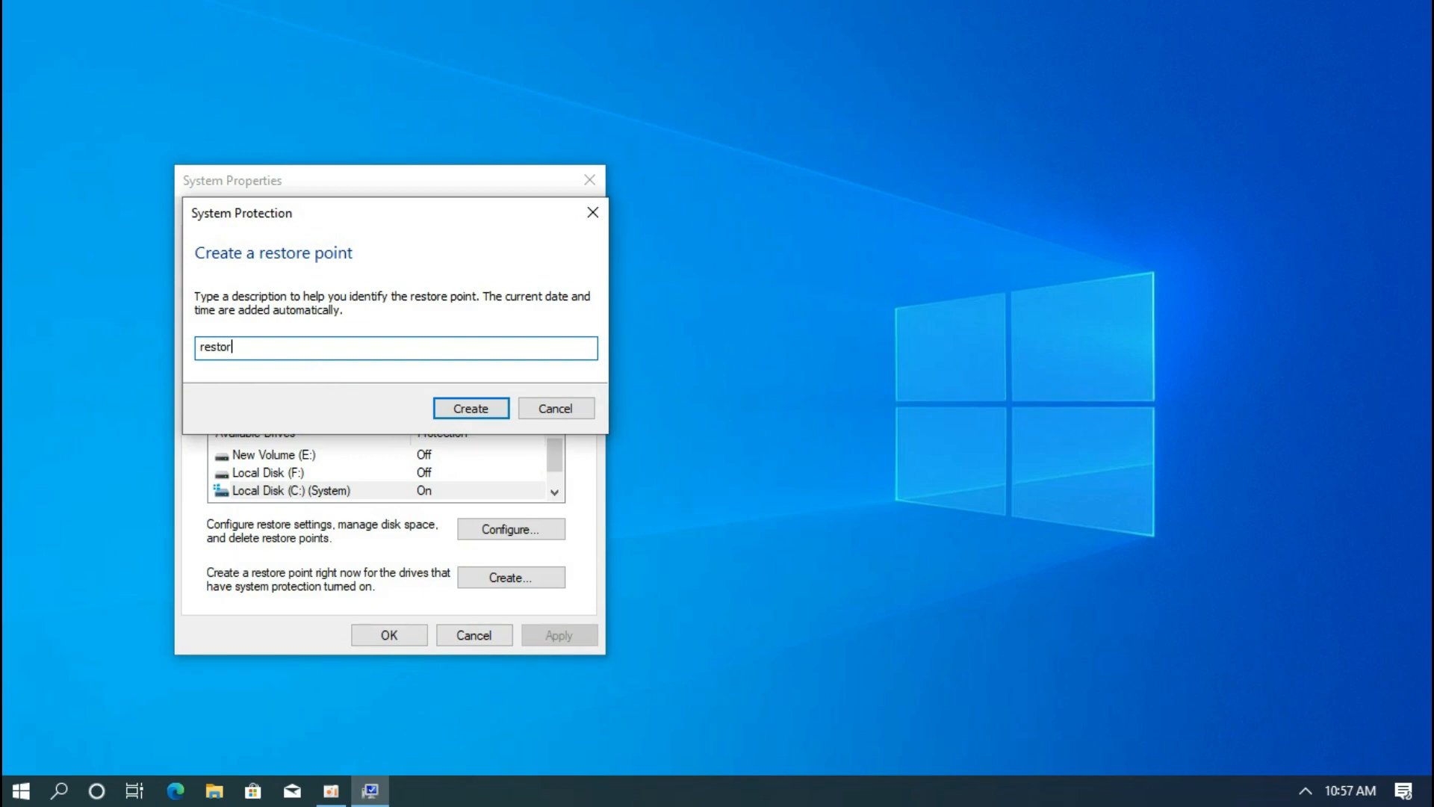
{"action": "left_click", "coordinate": [470, 409]}
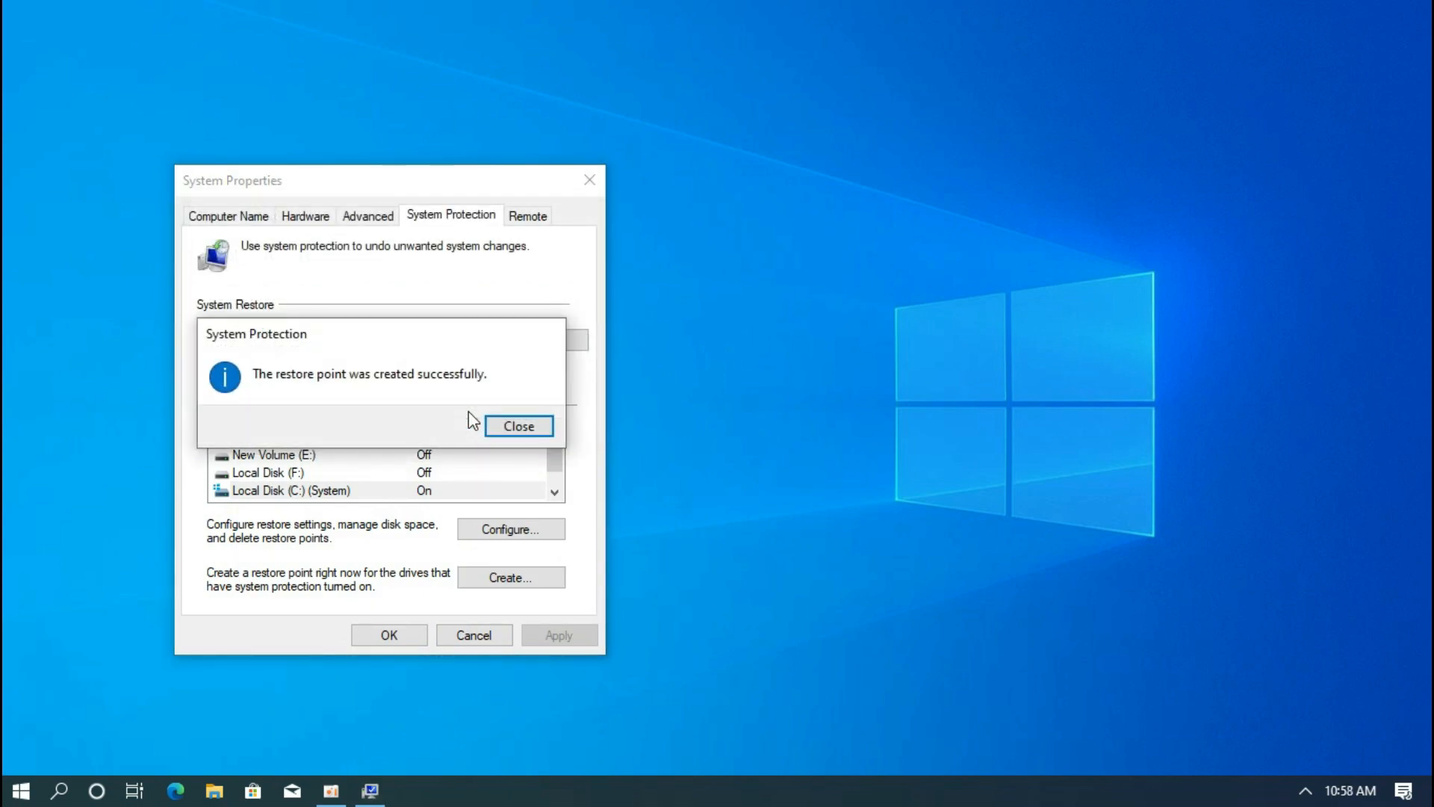
{"action": "left_click", "coordinate": [530, 424]}
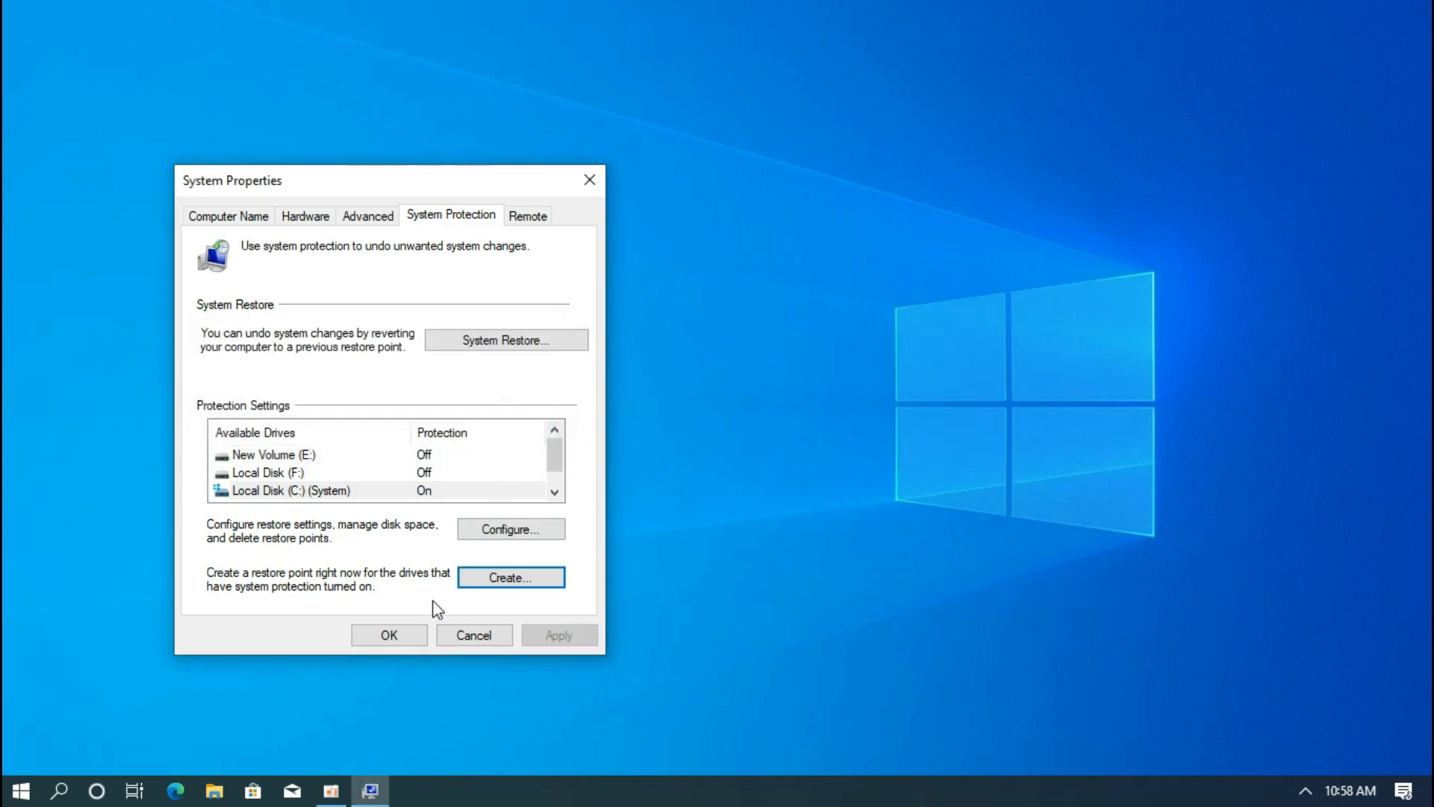
{"action": "left_click", "coordinate": [398, 633]}
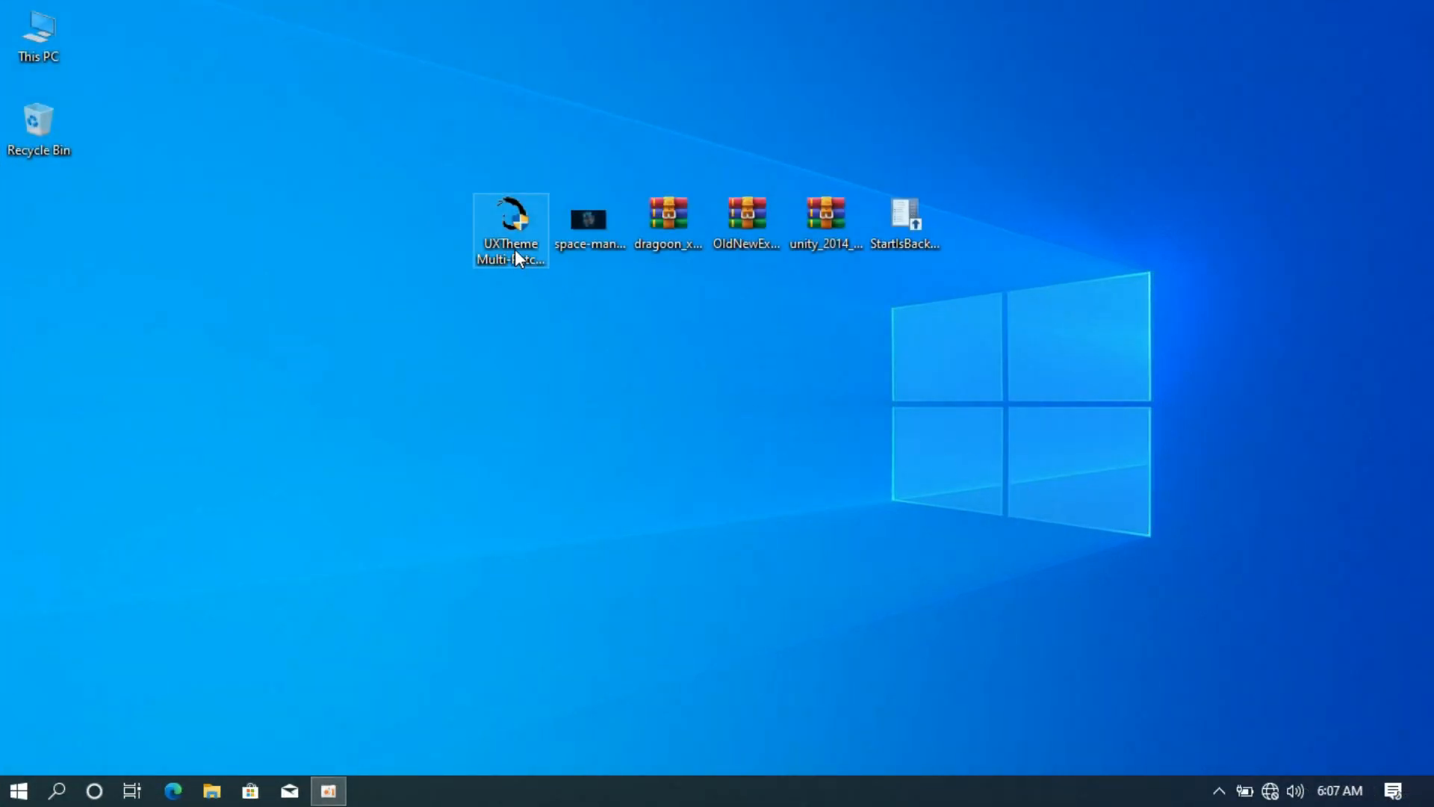
Patch the theme engine with UXTheme Multi-Patcher, enabling the Aero glass transparency hack.
{"action": "double_click", "coordinate": [517, 222]}
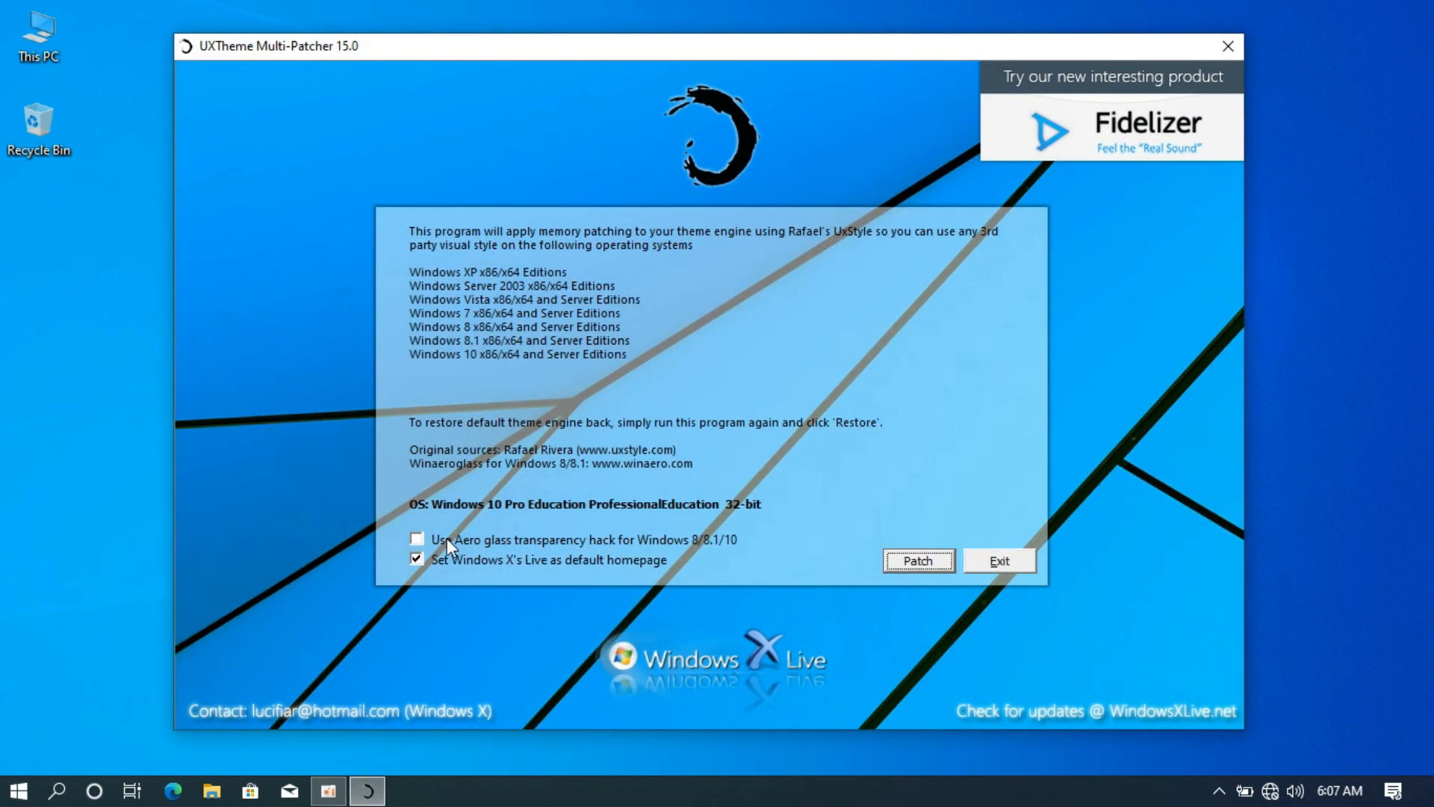
{"action": "left_click", "coordinate": [423, 541]}
{"action": "left_click", "coordinate": [931, 566]}
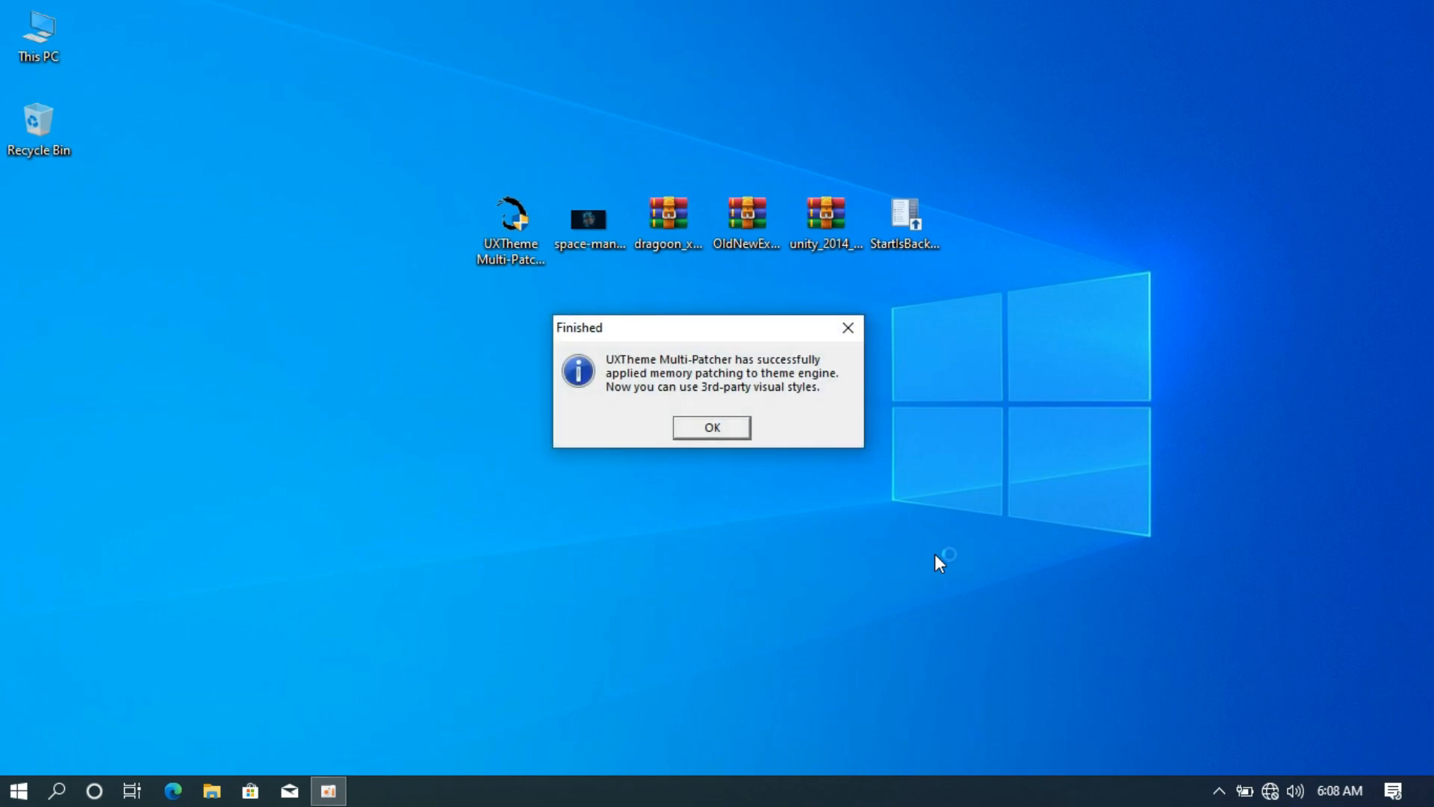
{"action": "left_click", "coordinate": [718, 431]}
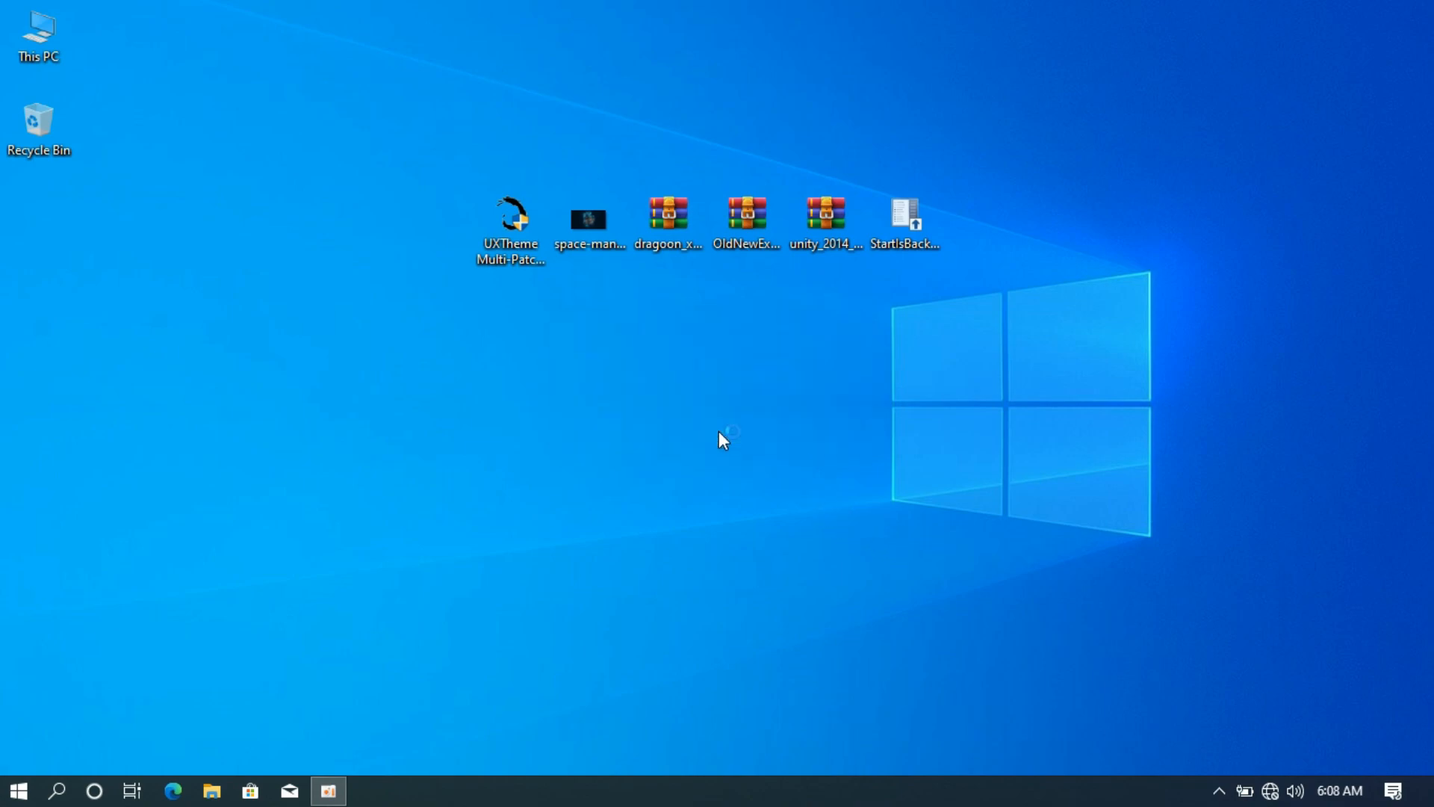
Set the space-man-2-1920×1080 image as the desktop background.
{"action": "right_click", "coordinate": [594, 218]}
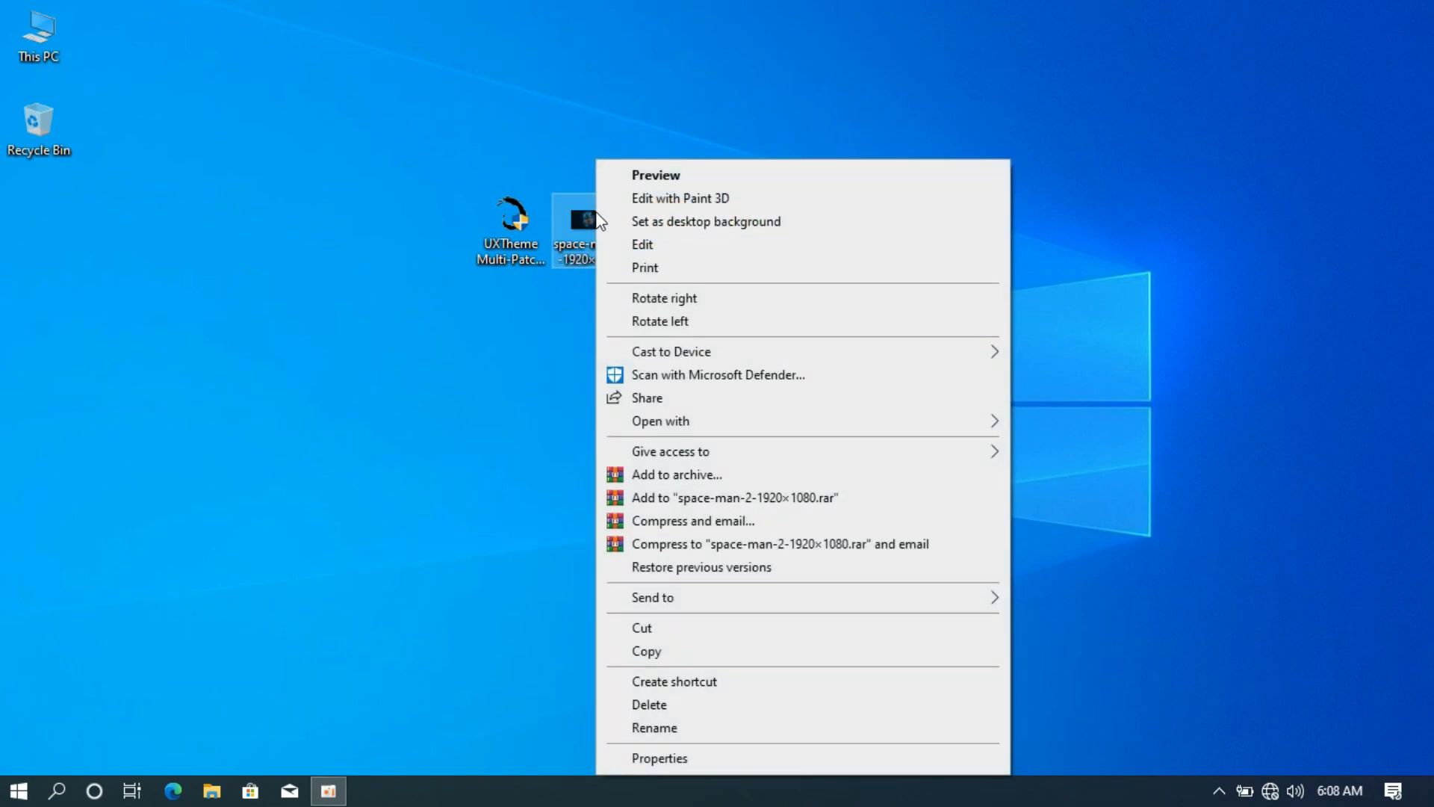
{"action": "left_click", "coordinate": [665, 222]}
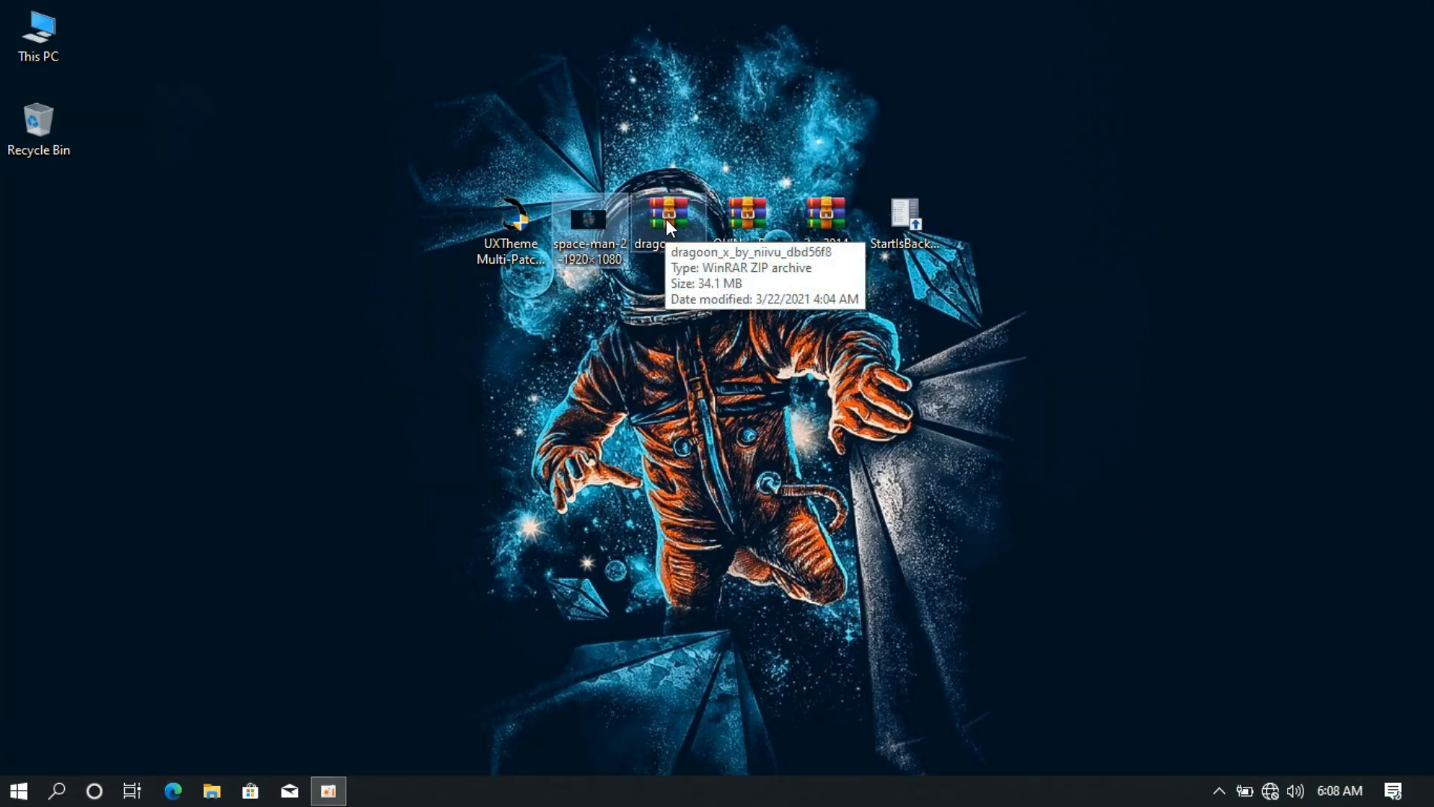
Extract the dragoon_x_by_niivu_dbd56f8 archive directly onto the desktop.
{"action": "left_click", "coordinate": [665, 218]}
{"action": "right_click", "coordinate": [665, 218]}
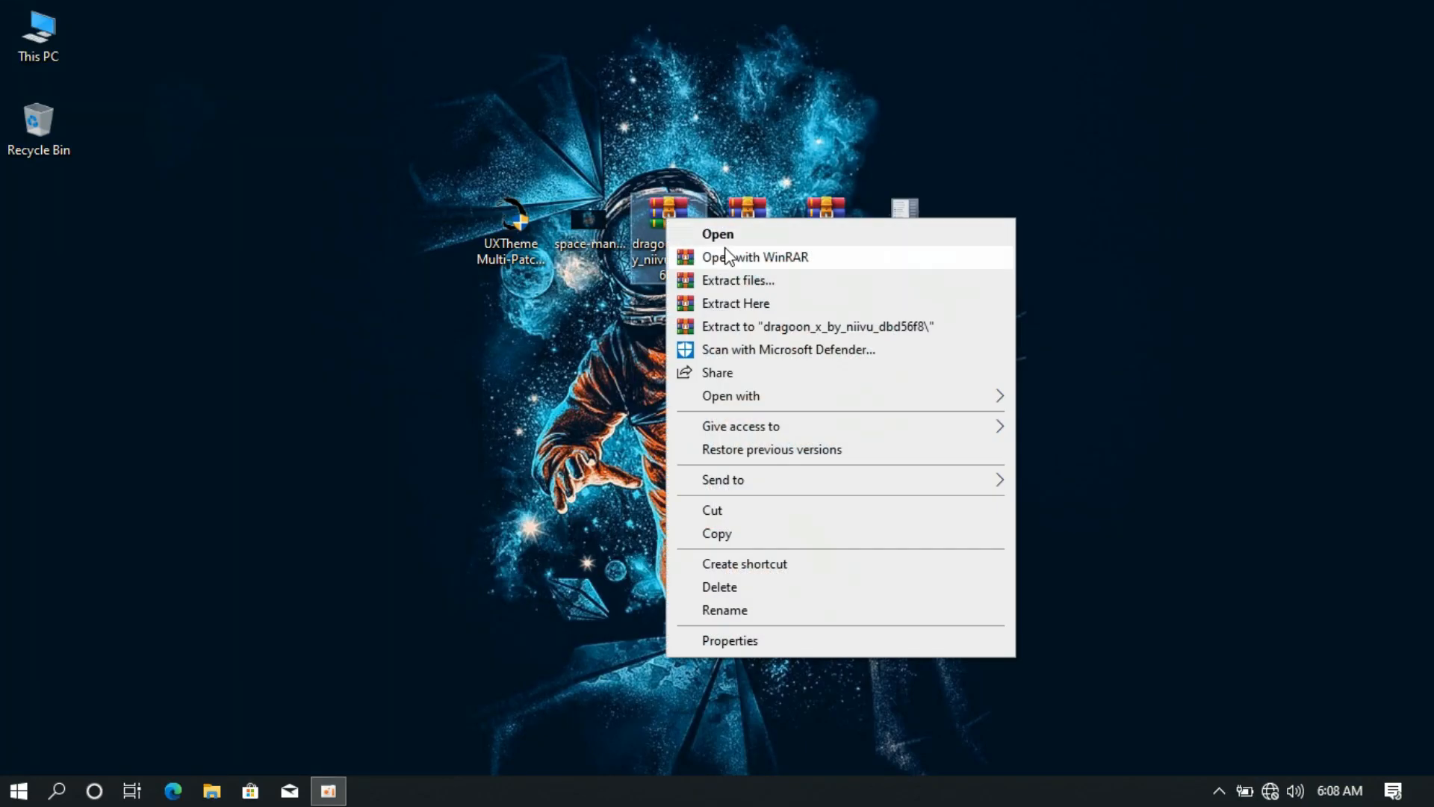
{"action": "left_click", "coordinate": [730, 302]}
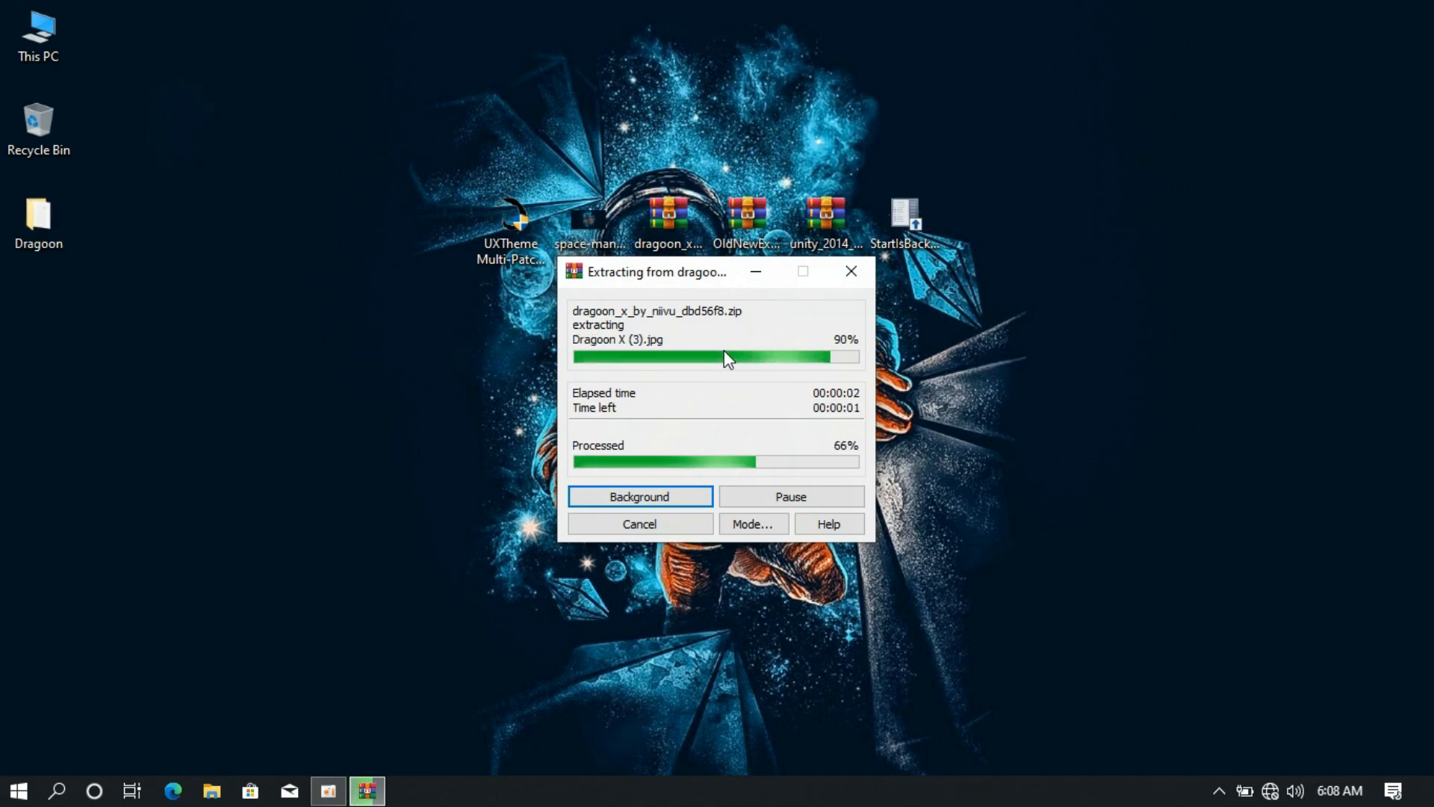
Open the extracted Dragoon folder and go to Themes > Regular > Regular.
{"action": "double_click", "coordinate": [44, 222]}
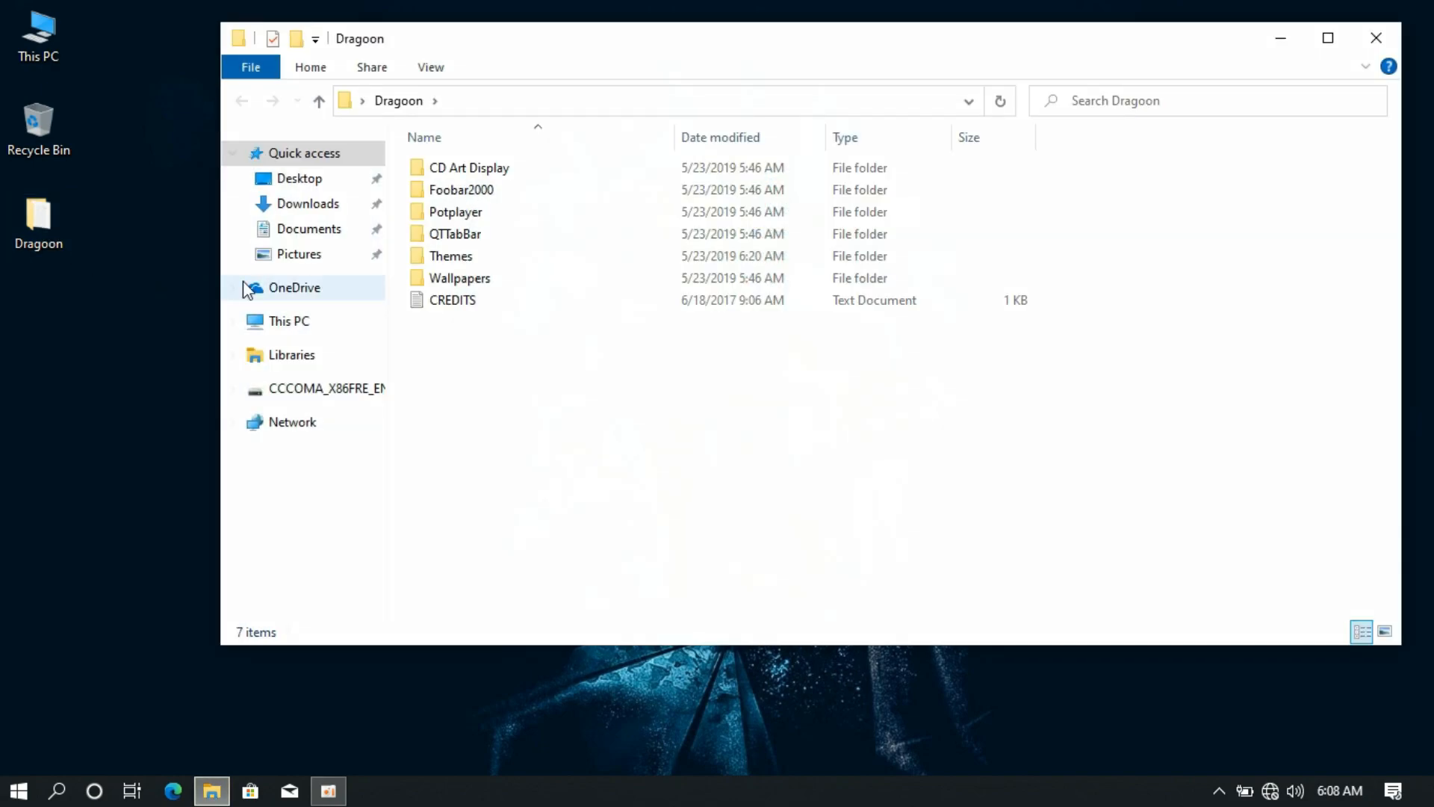
{"action": "left_click", "coordinate": [464, 258]}
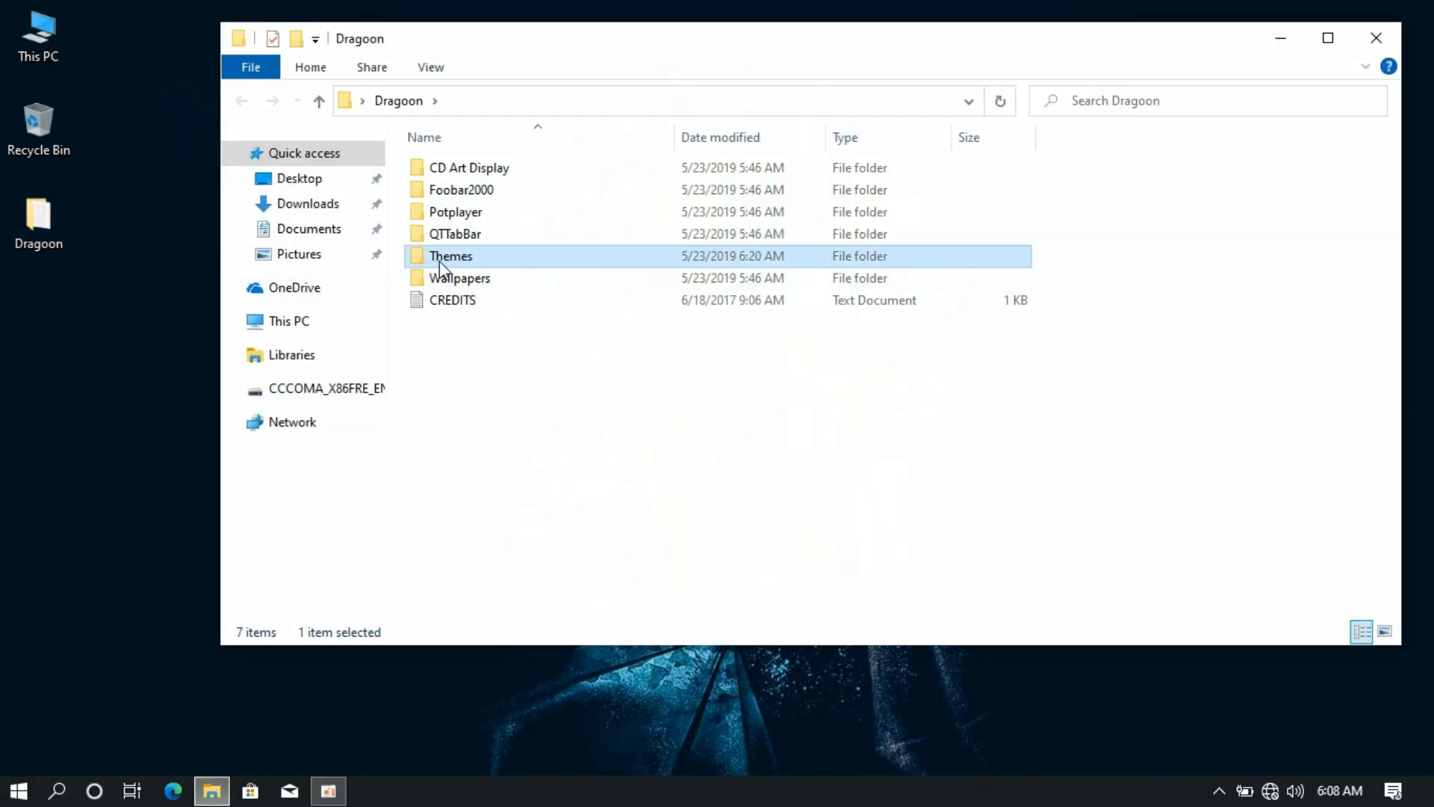
{"action": "double_click", "coordinate": [460, 257]}
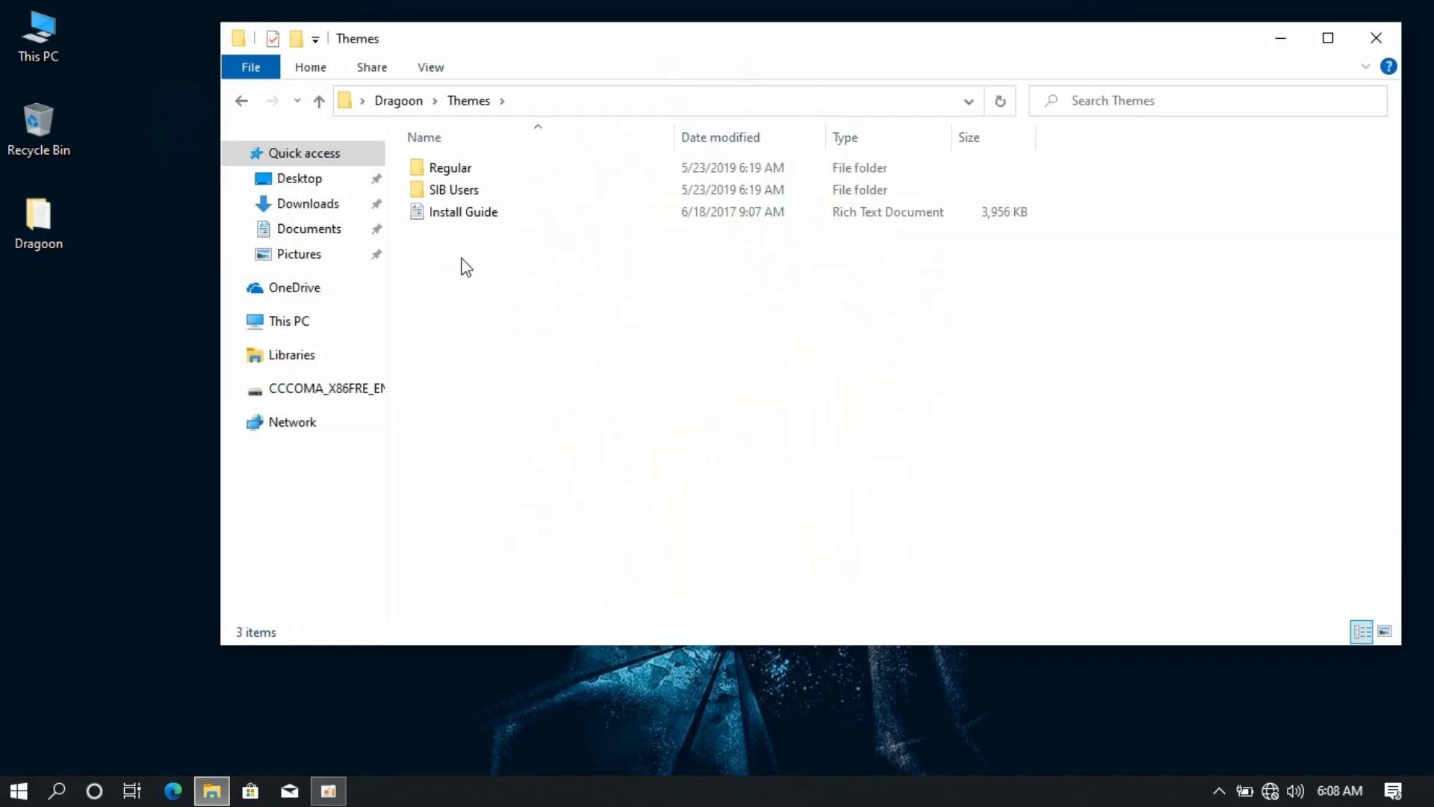
{"action": "left_click", "coordinate": [442, 171]}
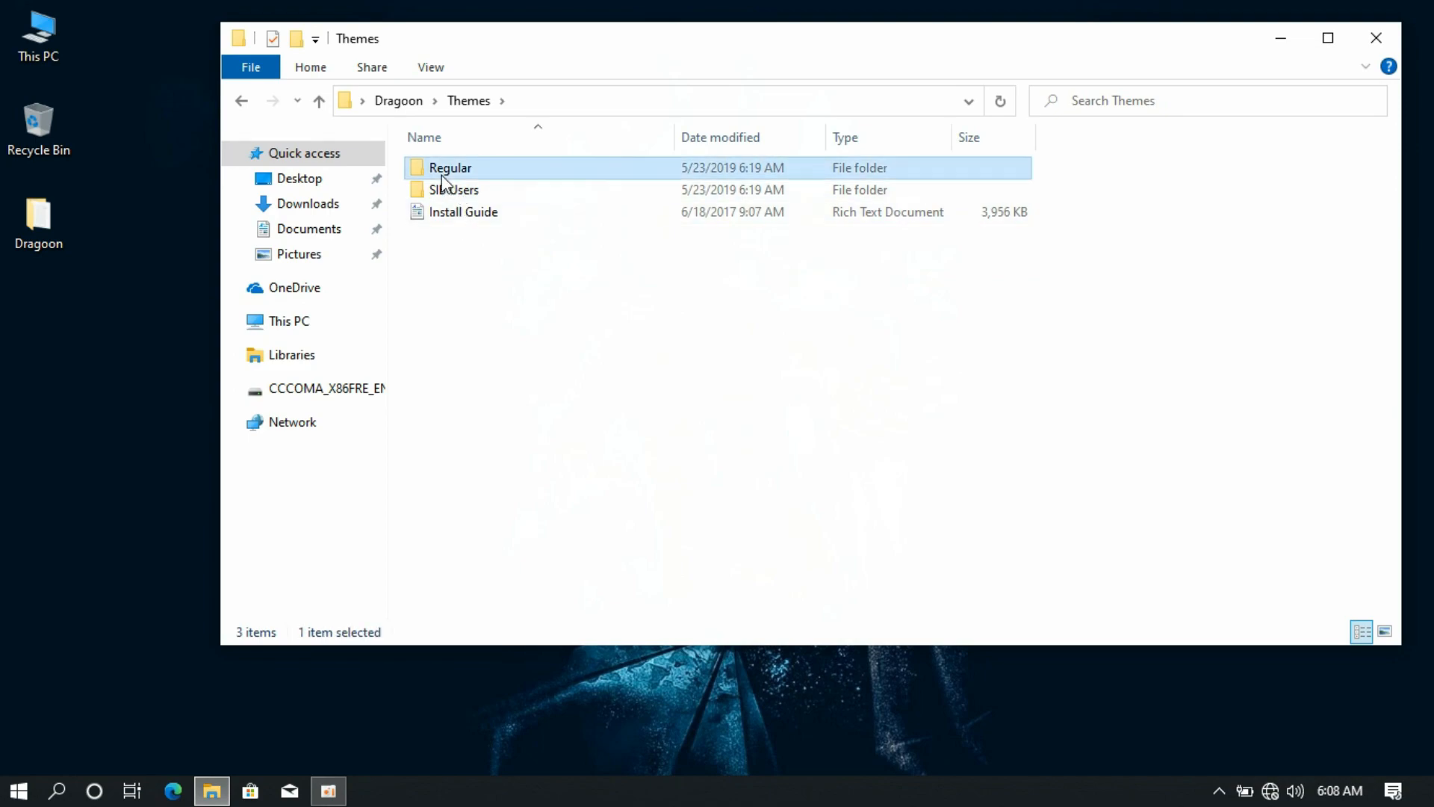
{"action": "double_click", "coordinate": [496, 173]}
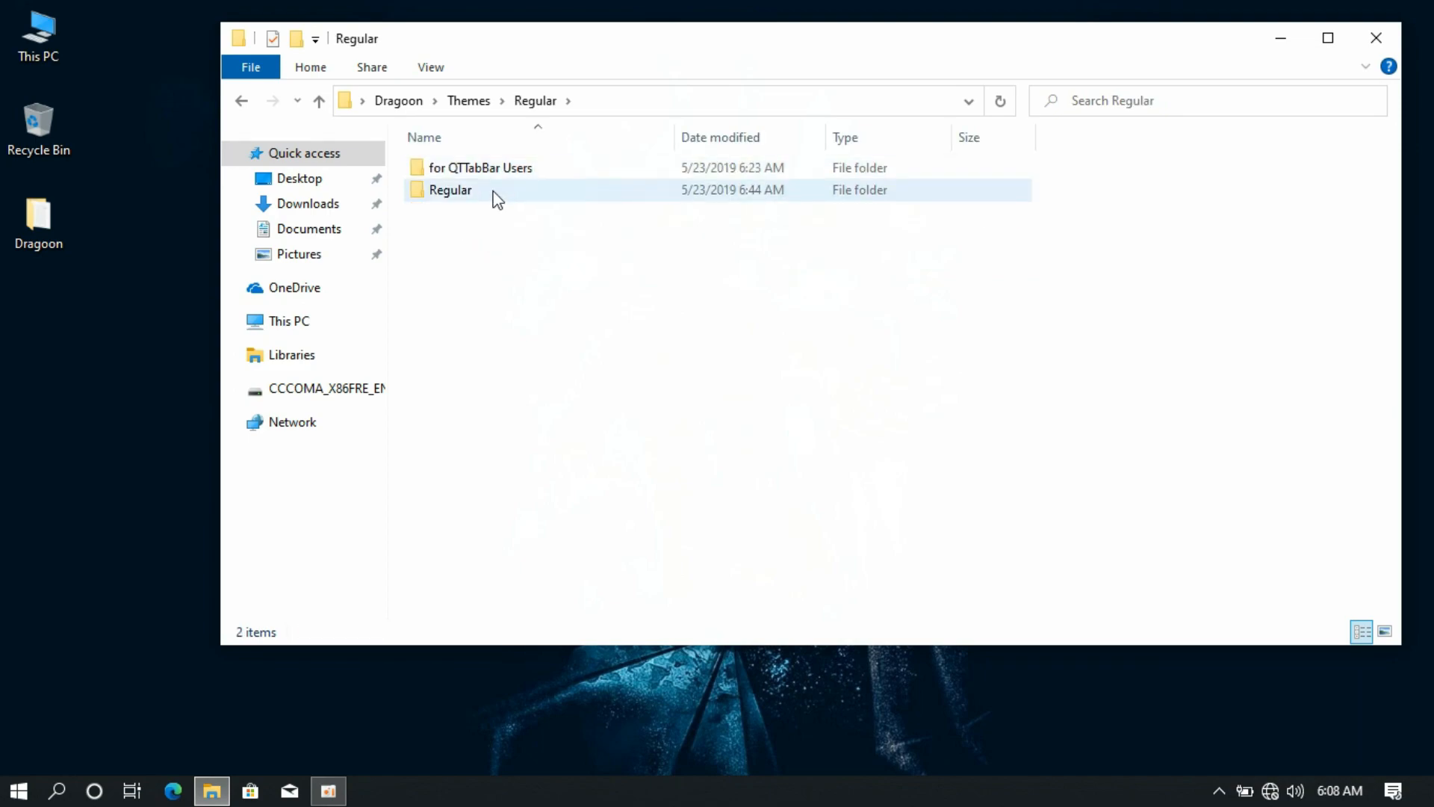
{"action": "left_click", "coordinate": [457, 192]}
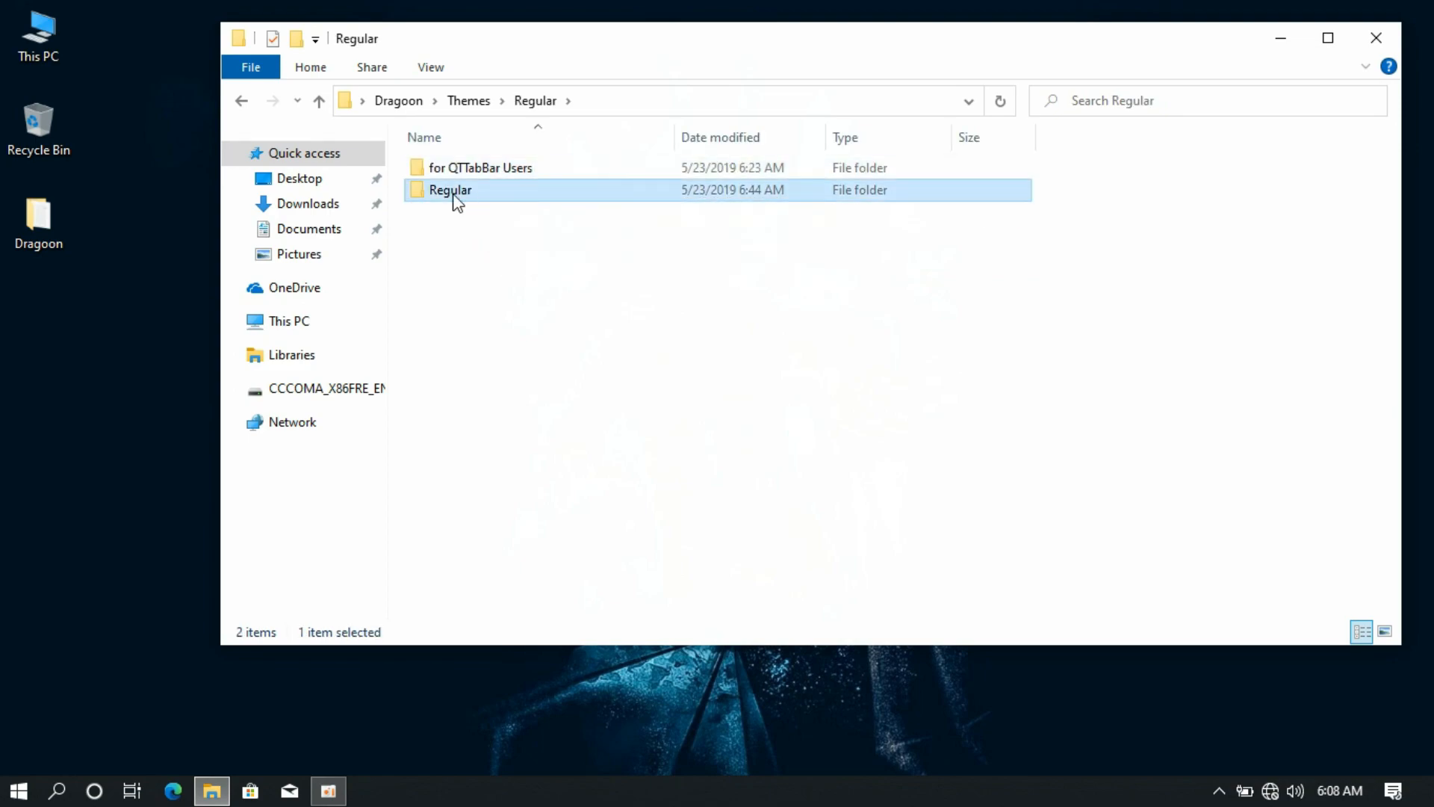
{"action": "double_click", "coordinate": [490, 197]}
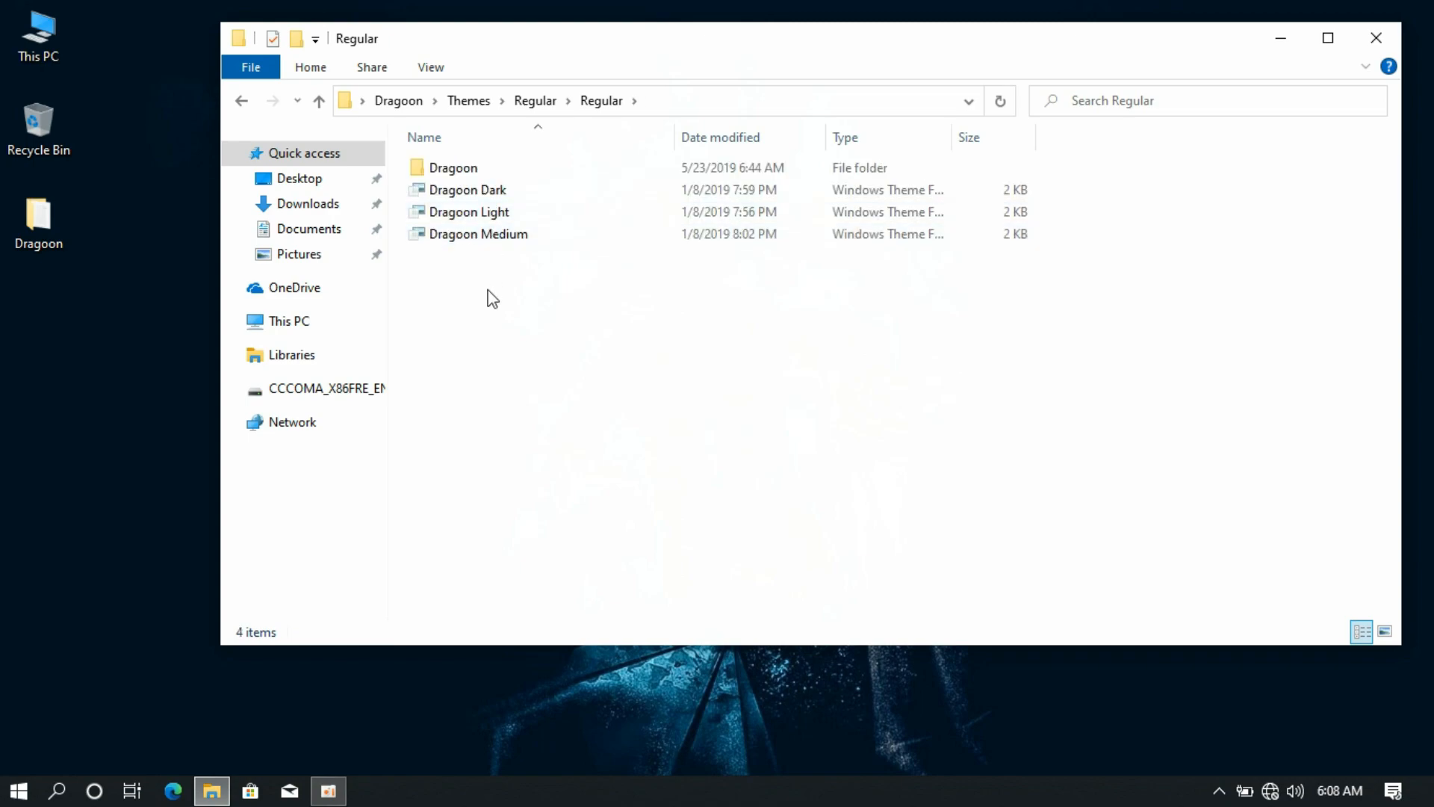
Cut the Dragoon folder together with the Dragoon Dark, Dragoon Light and Dragoon Medium theme files.
{"action": "left_click_drag", "start_coordinate": [489, 299], "coordinate": [491, 170]}
{"action": "right_click", "coordinate": [489, 167]}
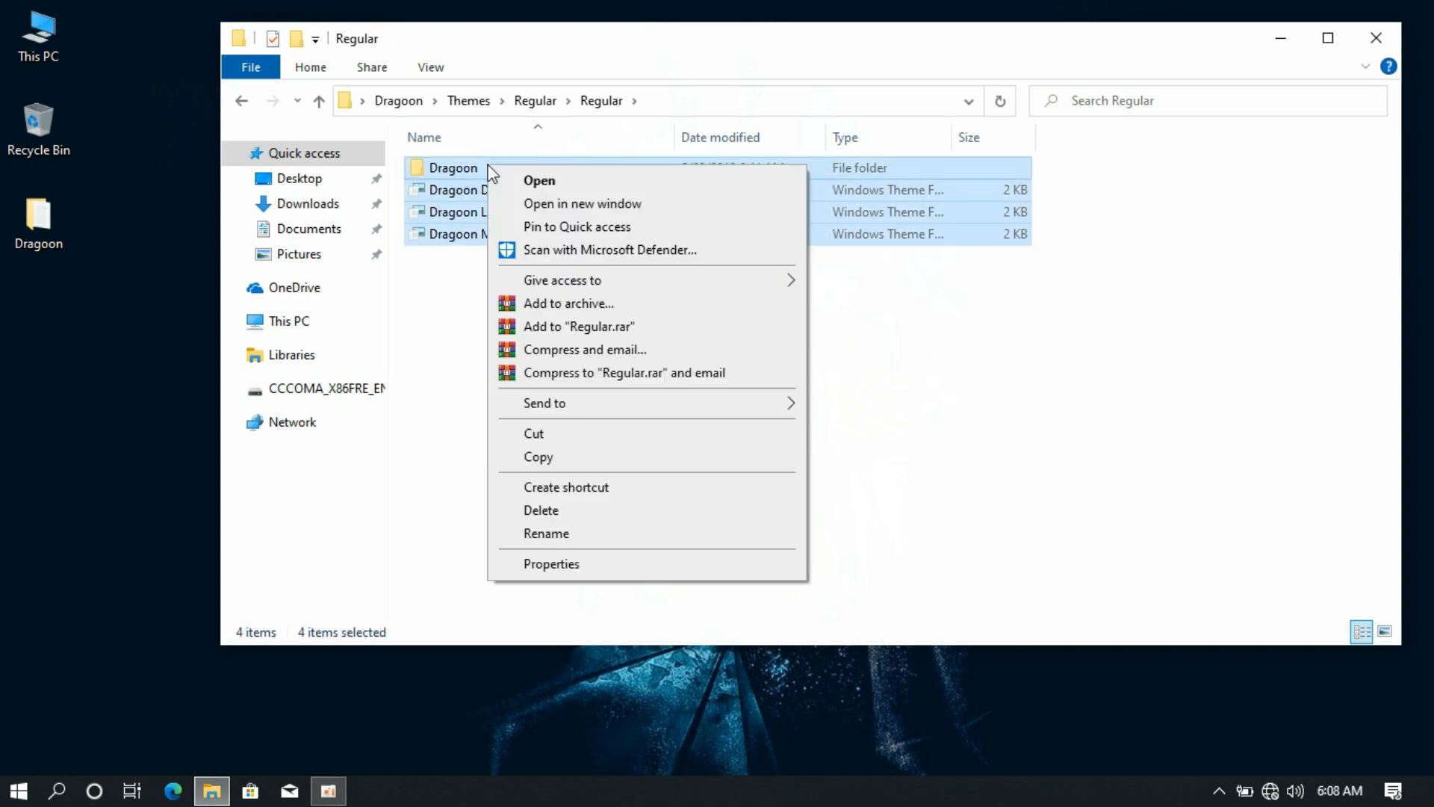
{"action": "left_click", "coordinate": [533, 435]}
Go to the Themes folder in C:\Windows\Resources.
{"action": "left_click", "coordinate": [327, 332]}
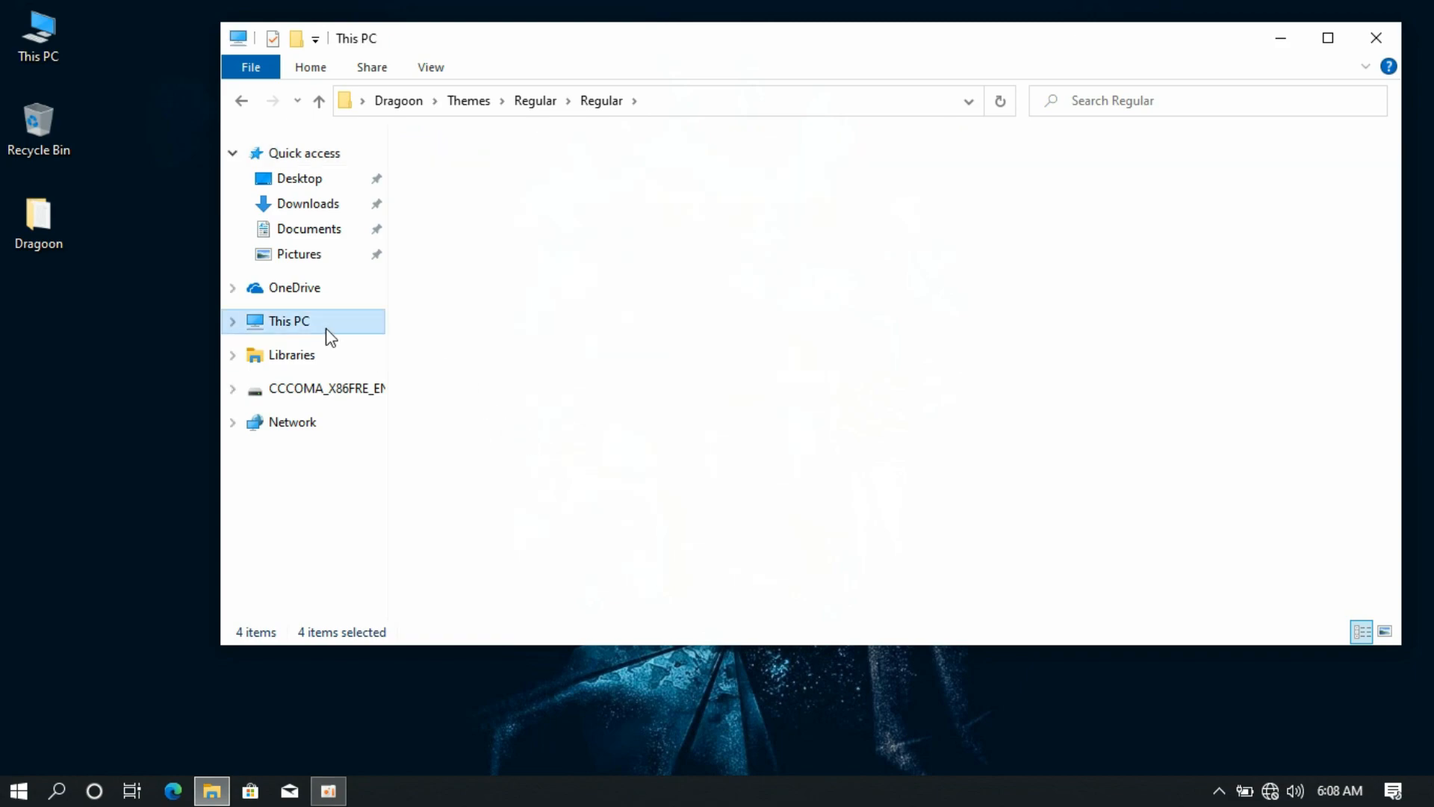
{"action": "double_click", "coordinate": [474, 390]}
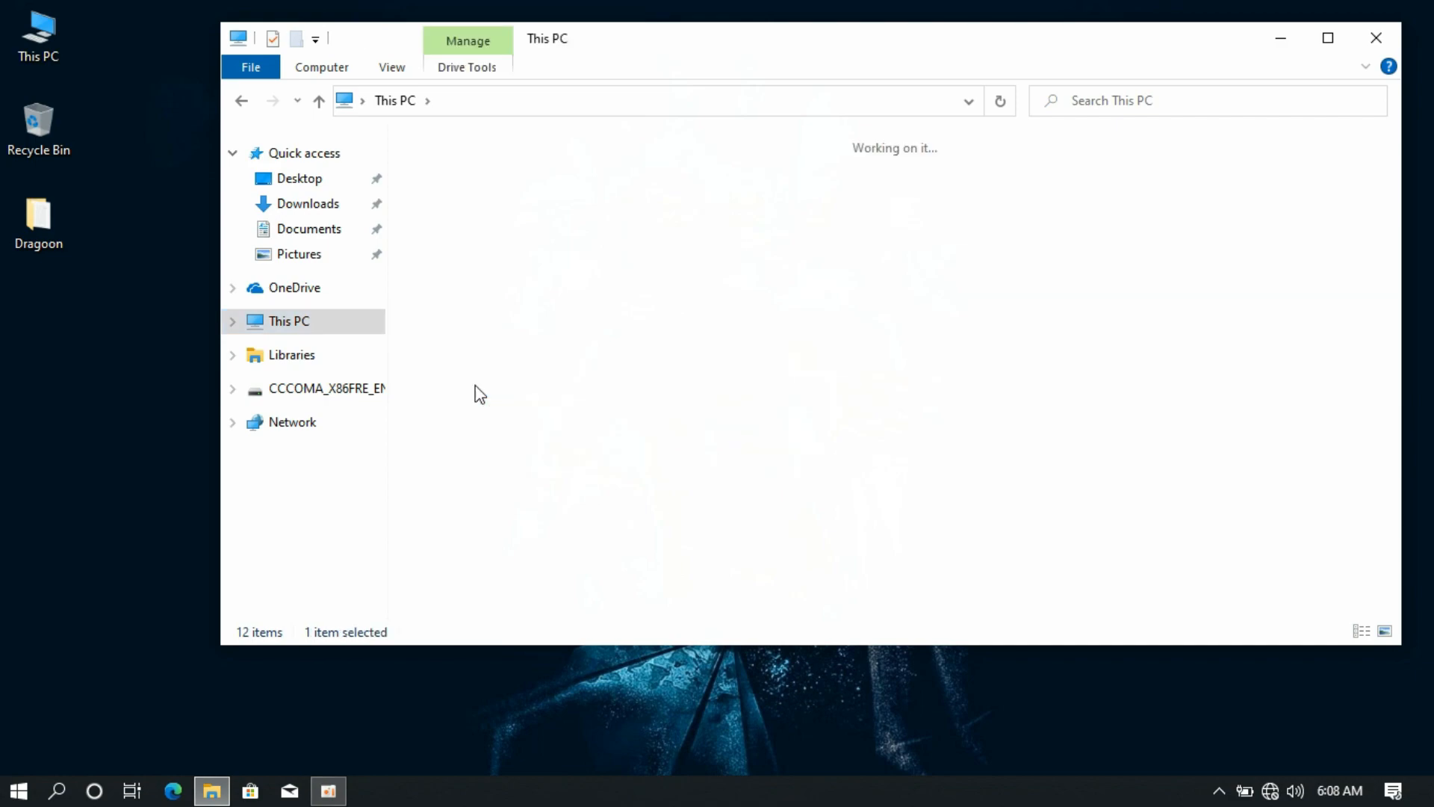
{"action": "double_click", "coordinate": [1043, 269]}
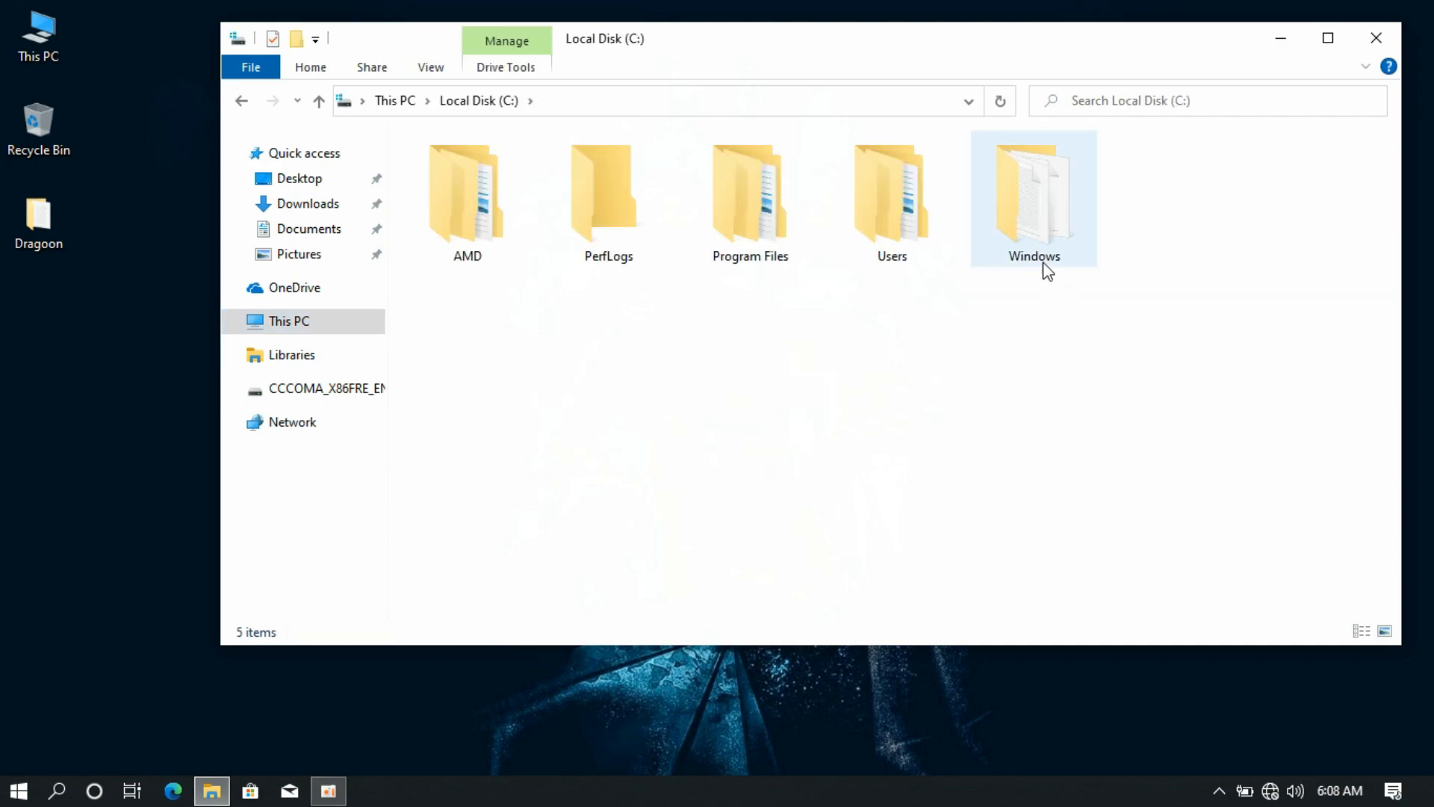
{"action": "scroll", "coordinate": [1040, 290], "scroll_direction": "down", "scroll_amount": 3}
{"action": "scroll", "coordinate": [1040, 290], "scroll_direction": "down", "scroll_amount": 9}
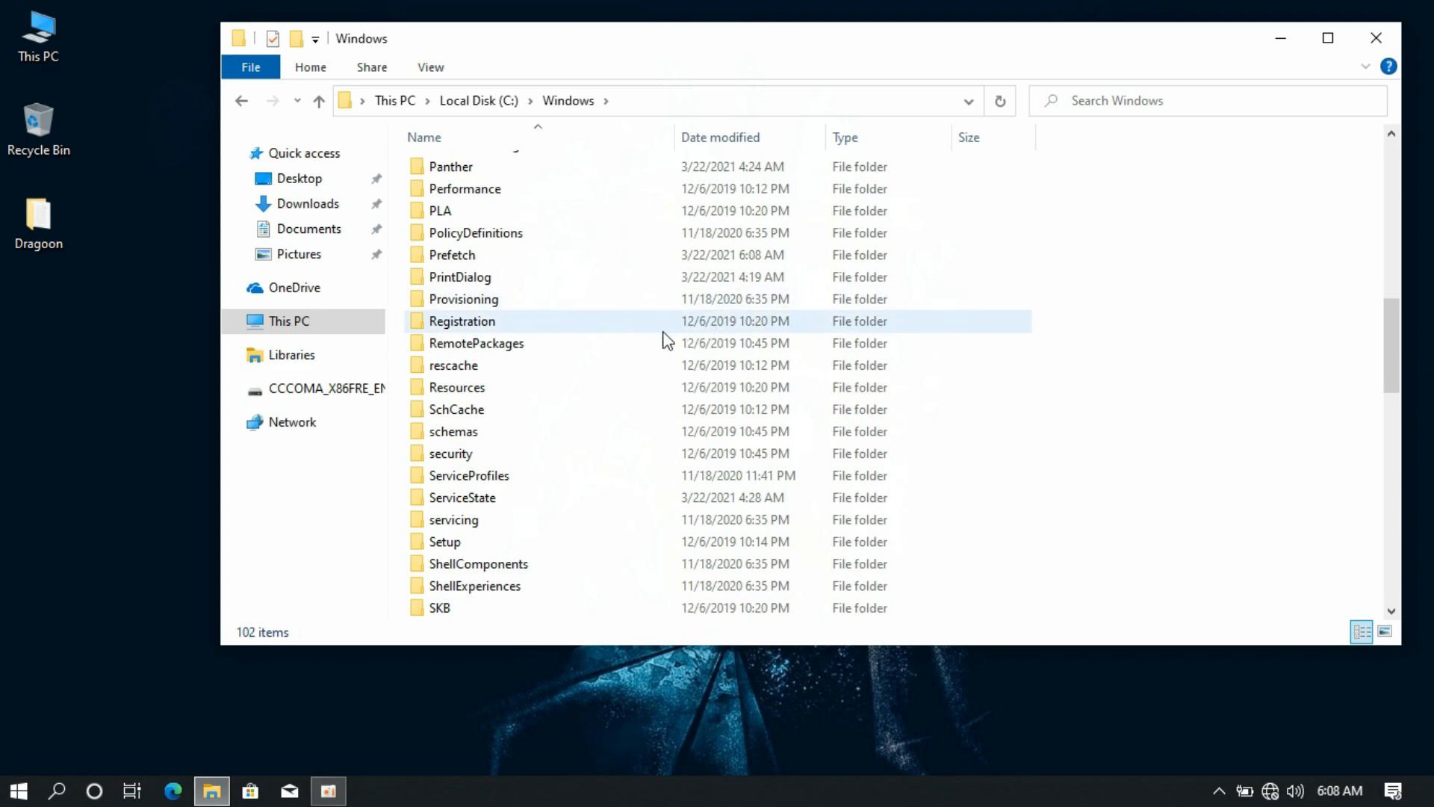
{"action": "left_click", "coordinate": [464, 392]}
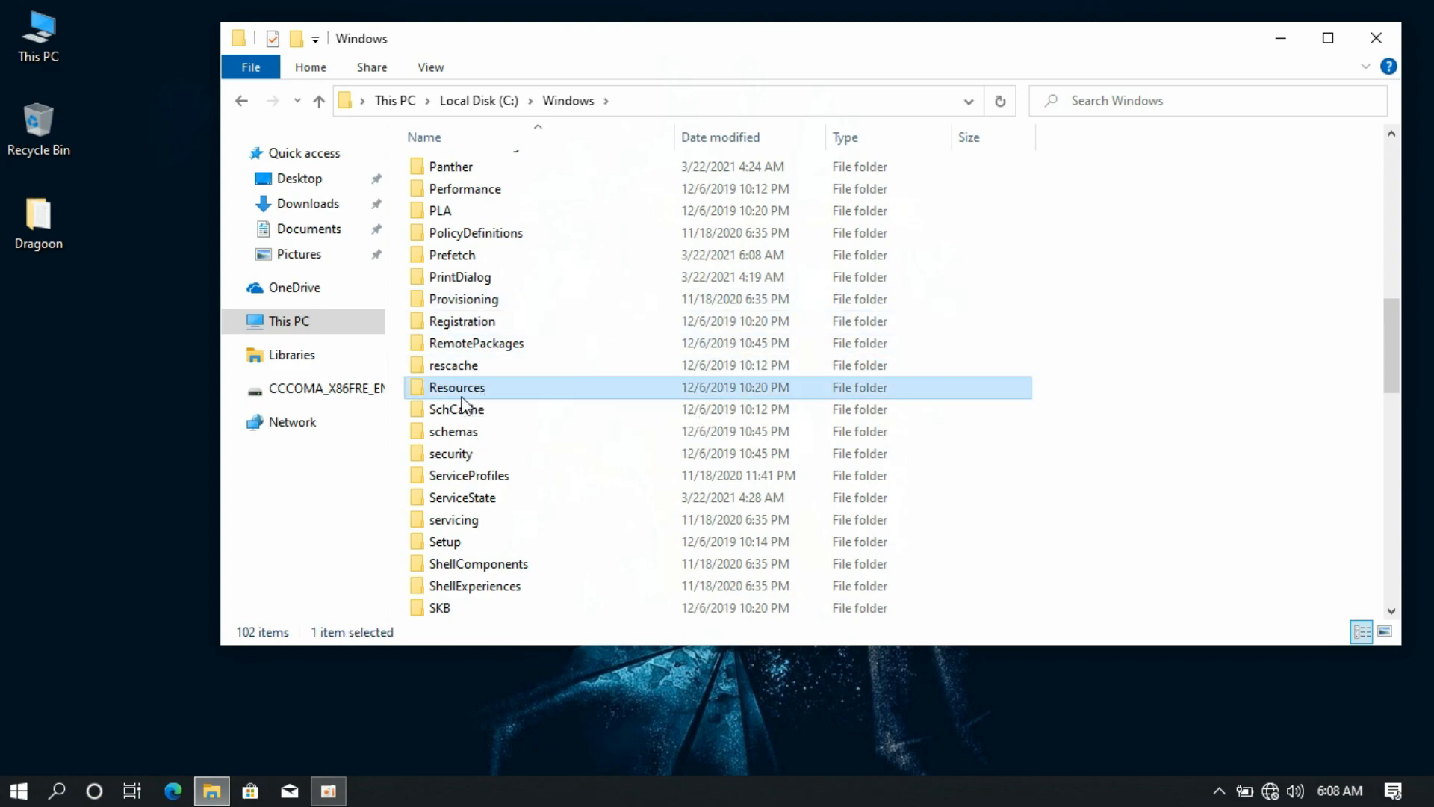
{"action": "double_click", "coordinate": [462, 396]}
{"action": "double_click", "coordinate": [463, 196]}
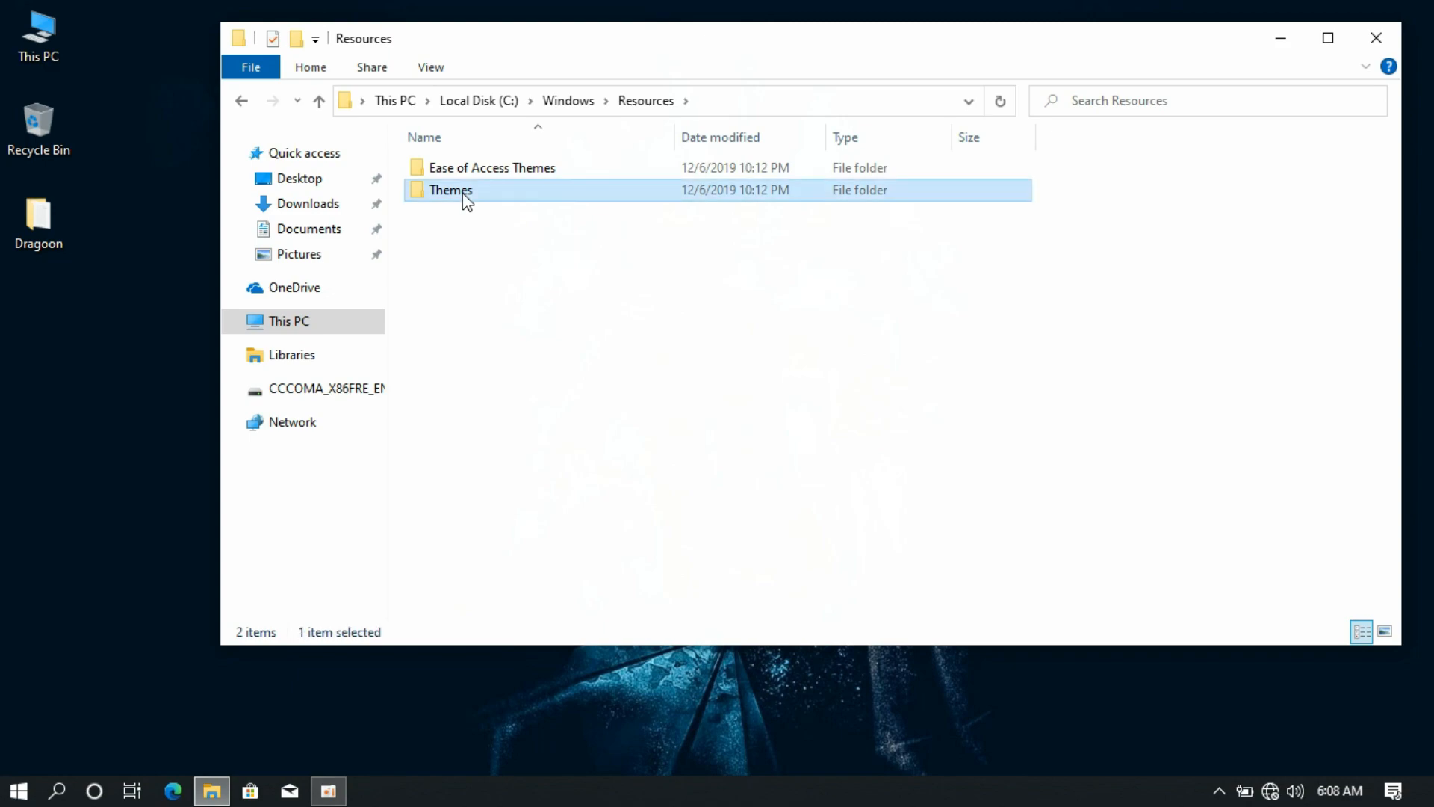
Paste the cut Dragoon items into the Themes folder, granting administrator permission for all current items, and close the window.
{"action": "right_click", "coordinate": [485, 310]}
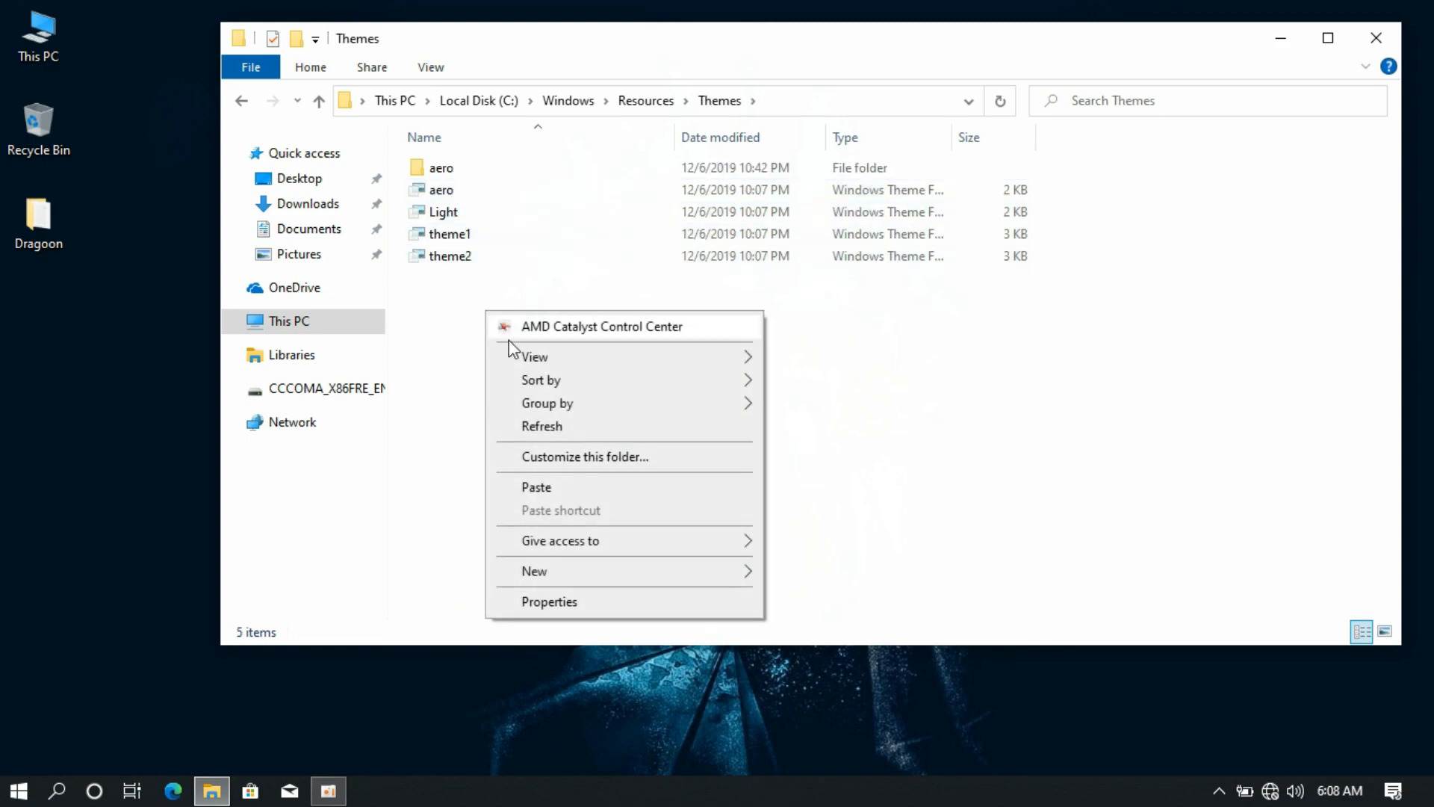
{"action": "left_click", "coordinate": [539, 486]}
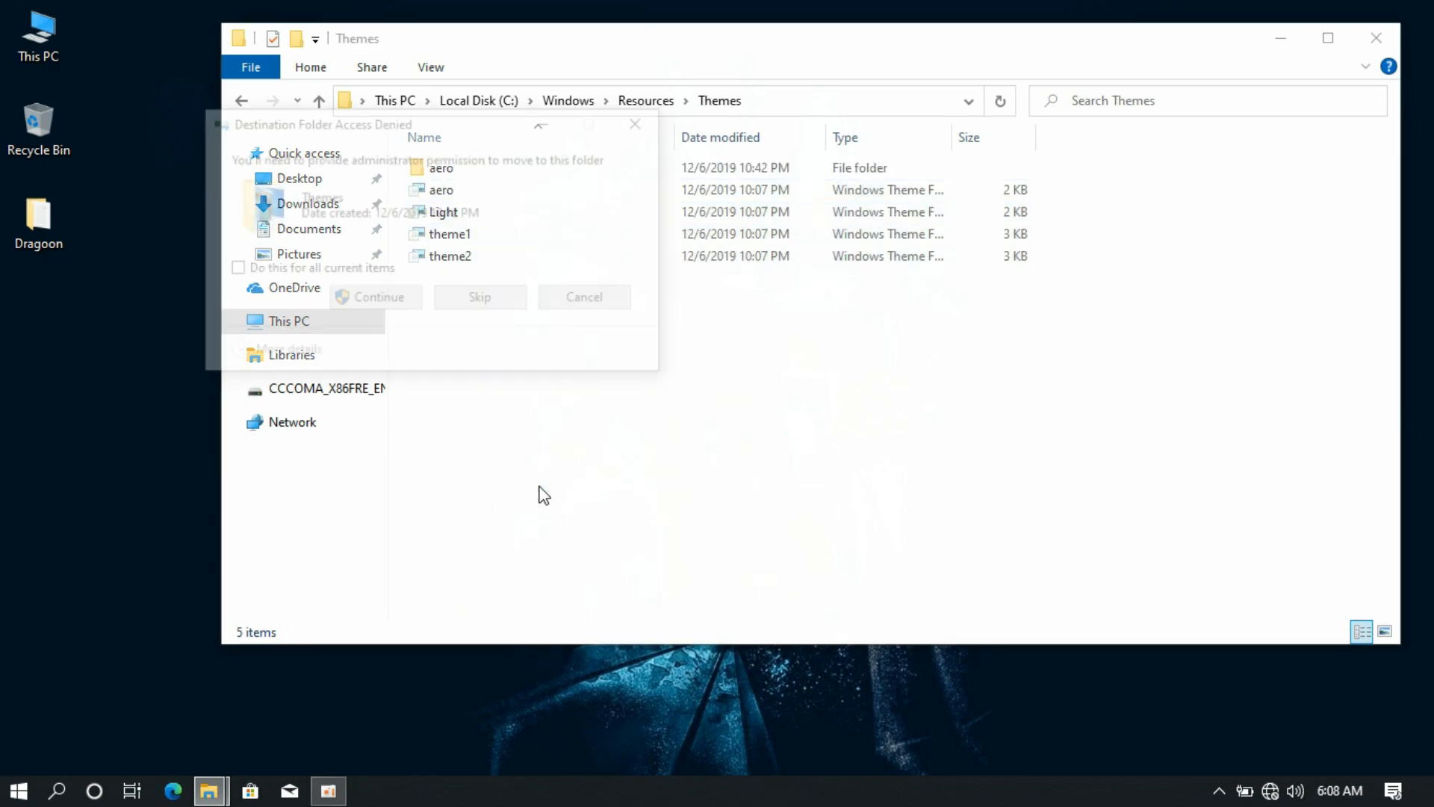
{"action": "left_click", "coordinate": [329, 265]}
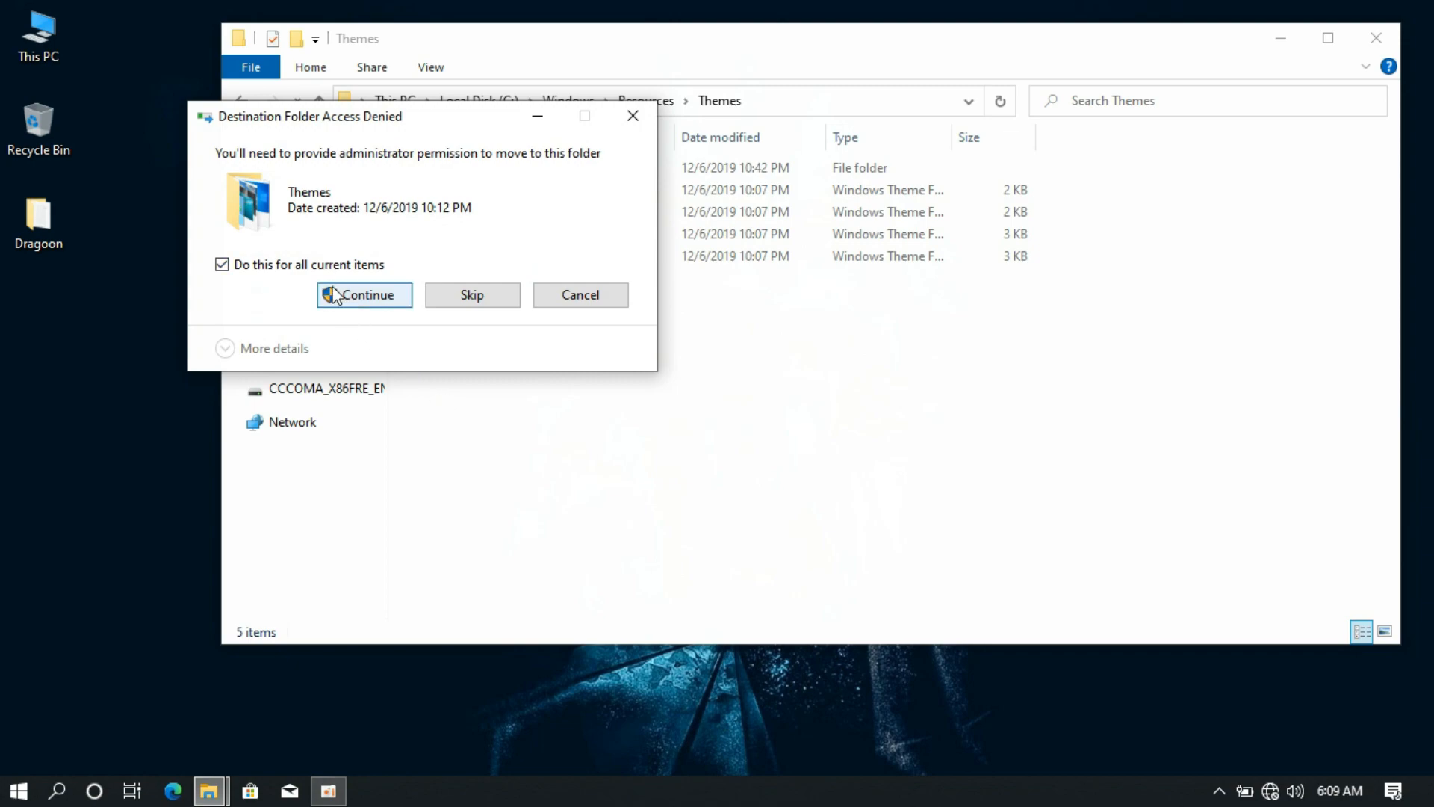
{"action": "left_click", "coordinate": [338, 294]}
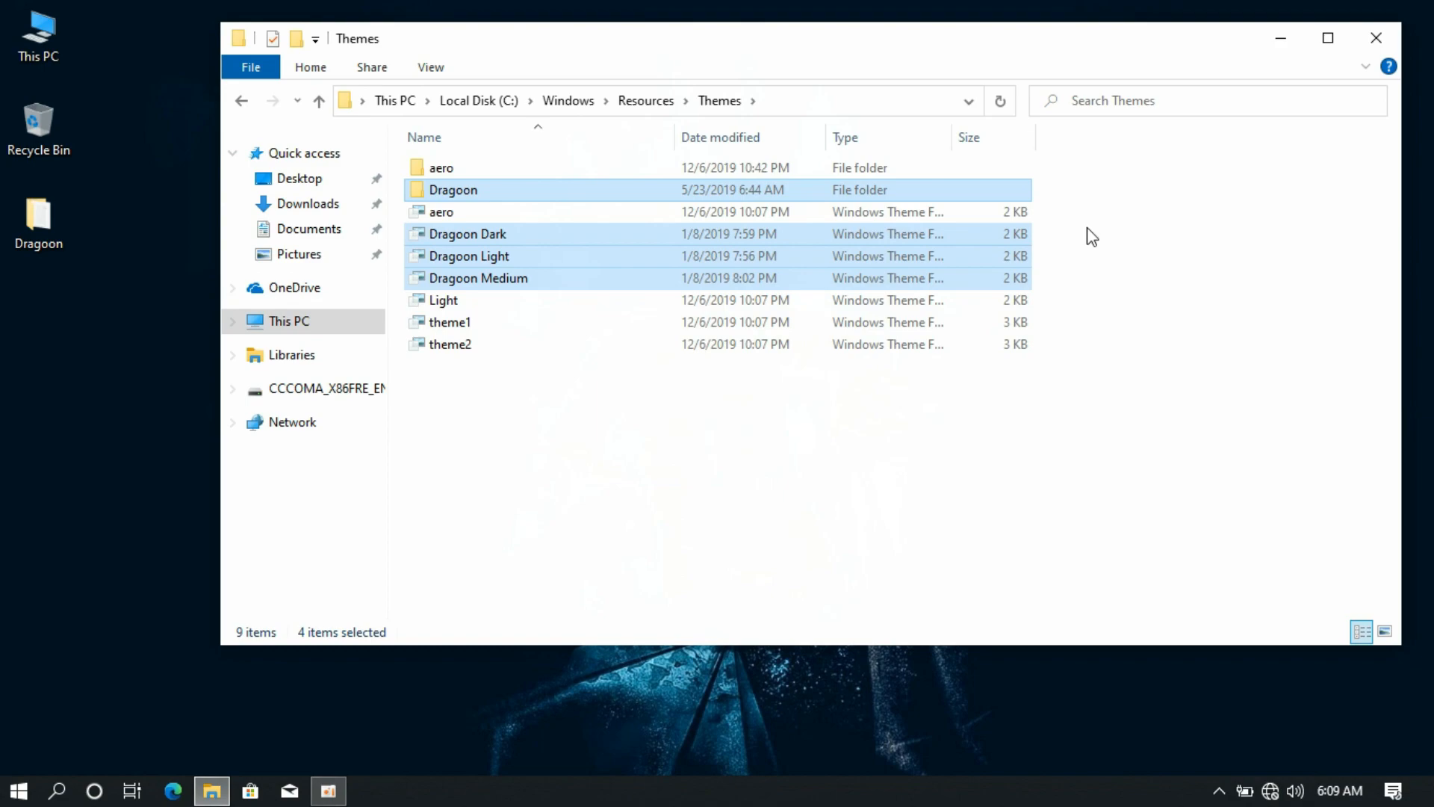
{"action": "left_click", "coordinate": [1376, 39]}
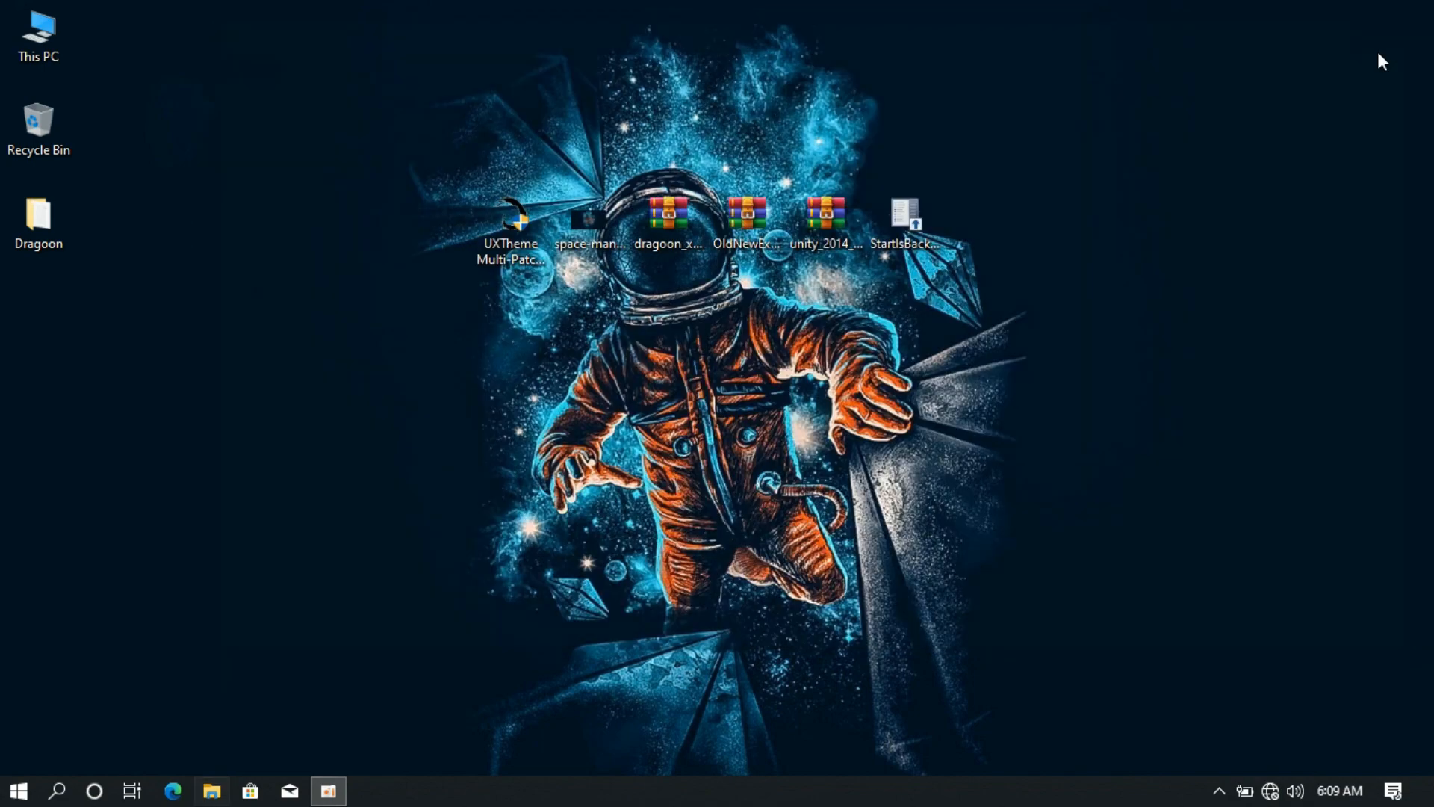
Apply the Dragoon Dark theme in the desktop personalization settings and close the settings window.
{"action": "right_click", "coordinate": [1047, 318]}
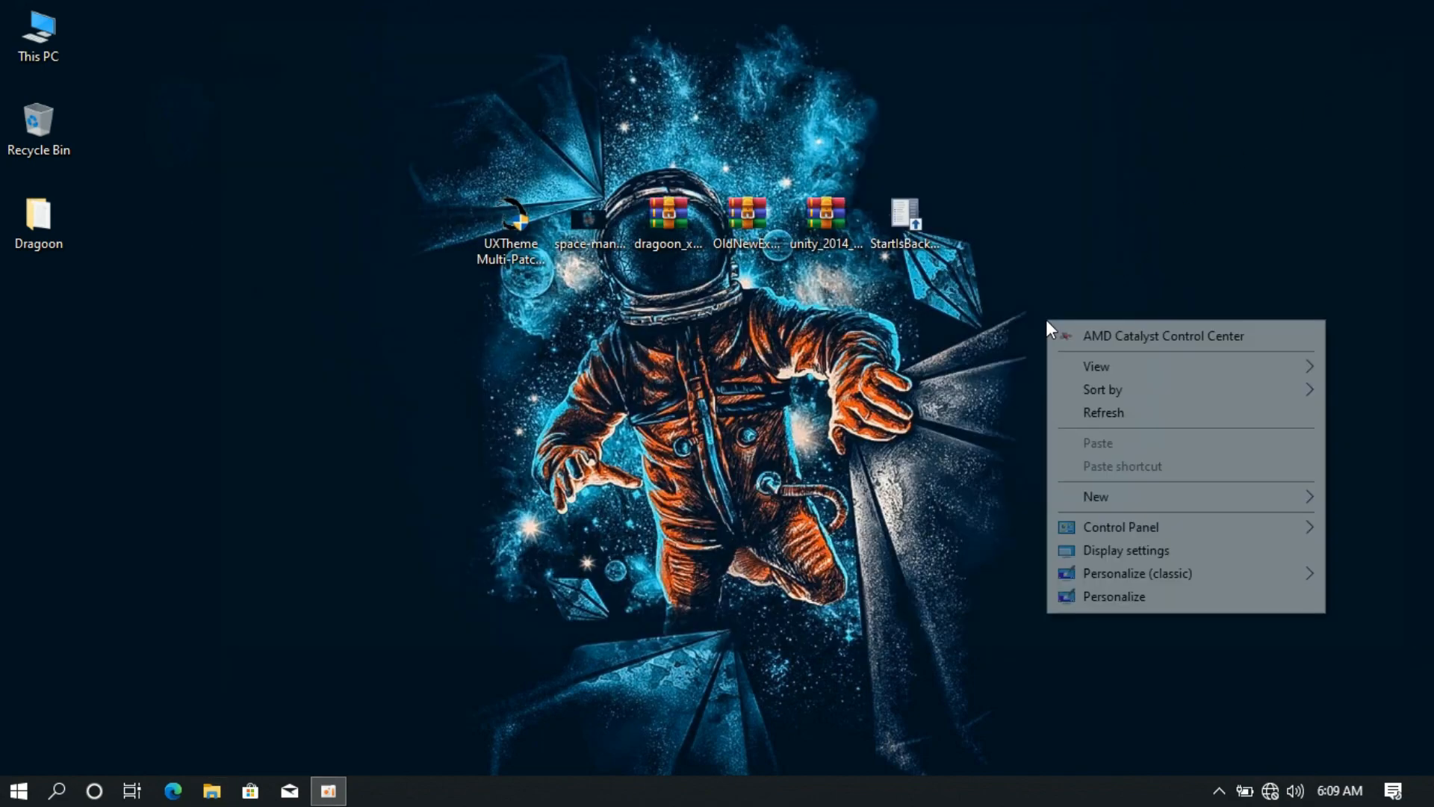
{"action": "left_click", "coordinate": [1098, 598]}
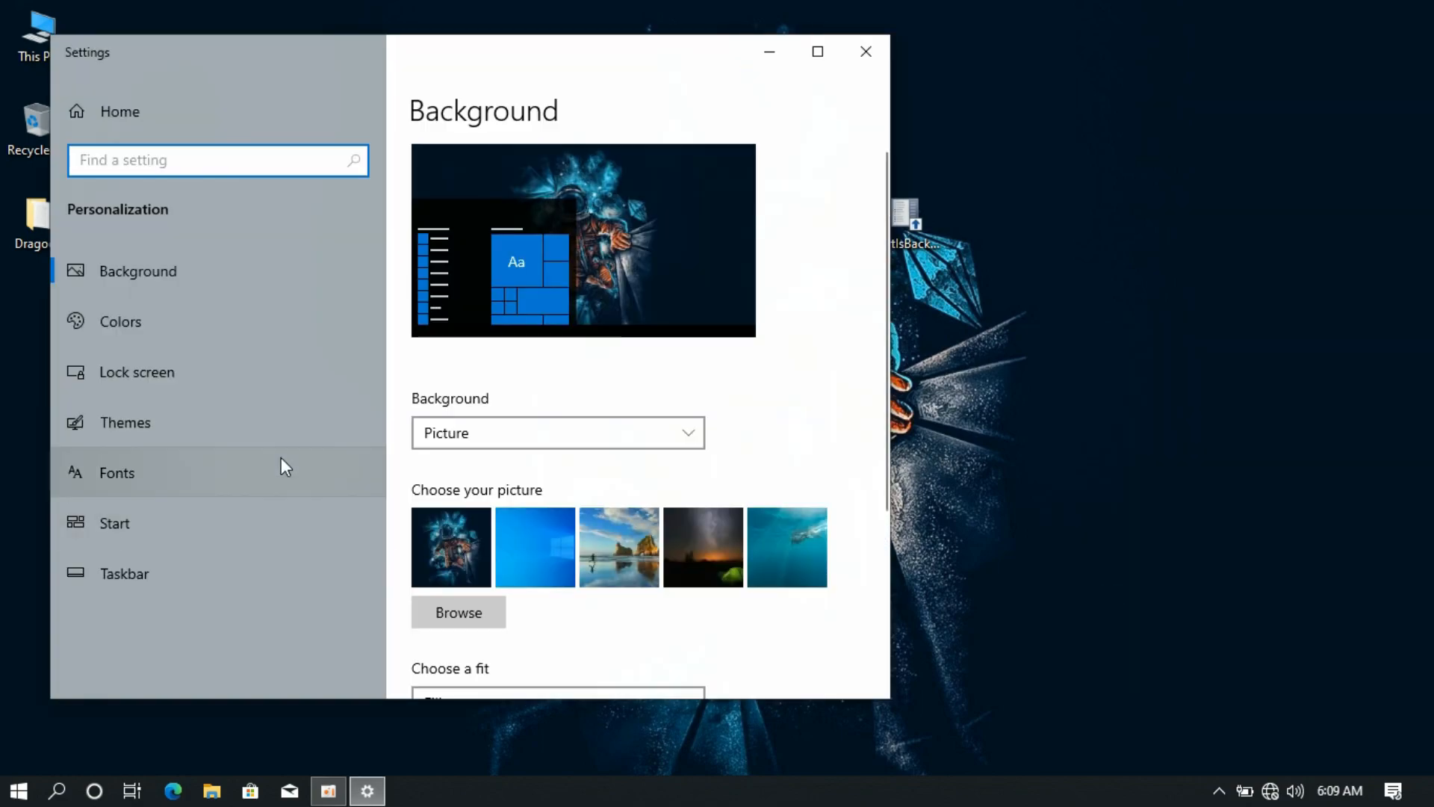
{"action": "left_click", "coordinate": [285, 439]}
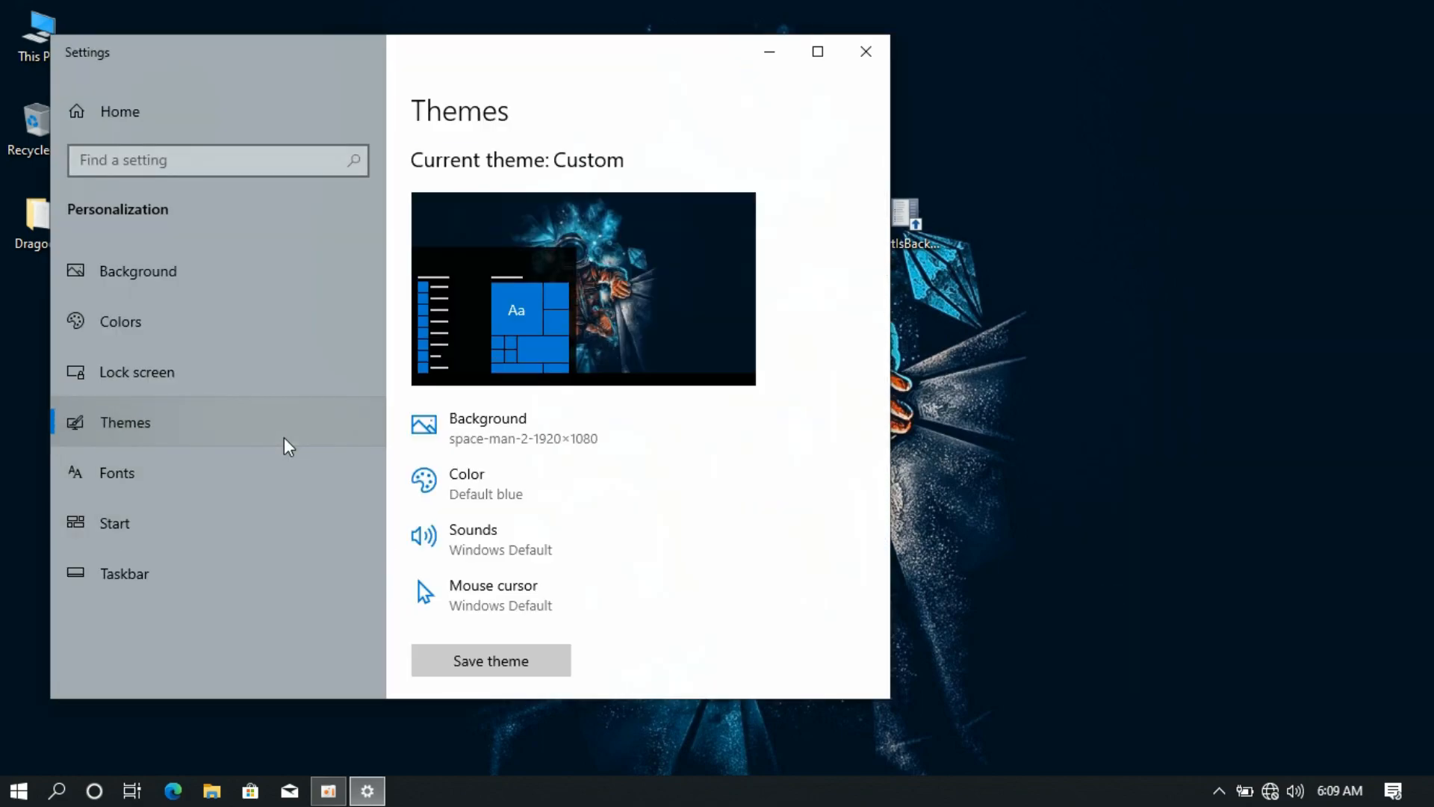
{"action": "scroll", "coordinate": [468, 478], "scroll_direction": "down", "scroll_amount": 10}
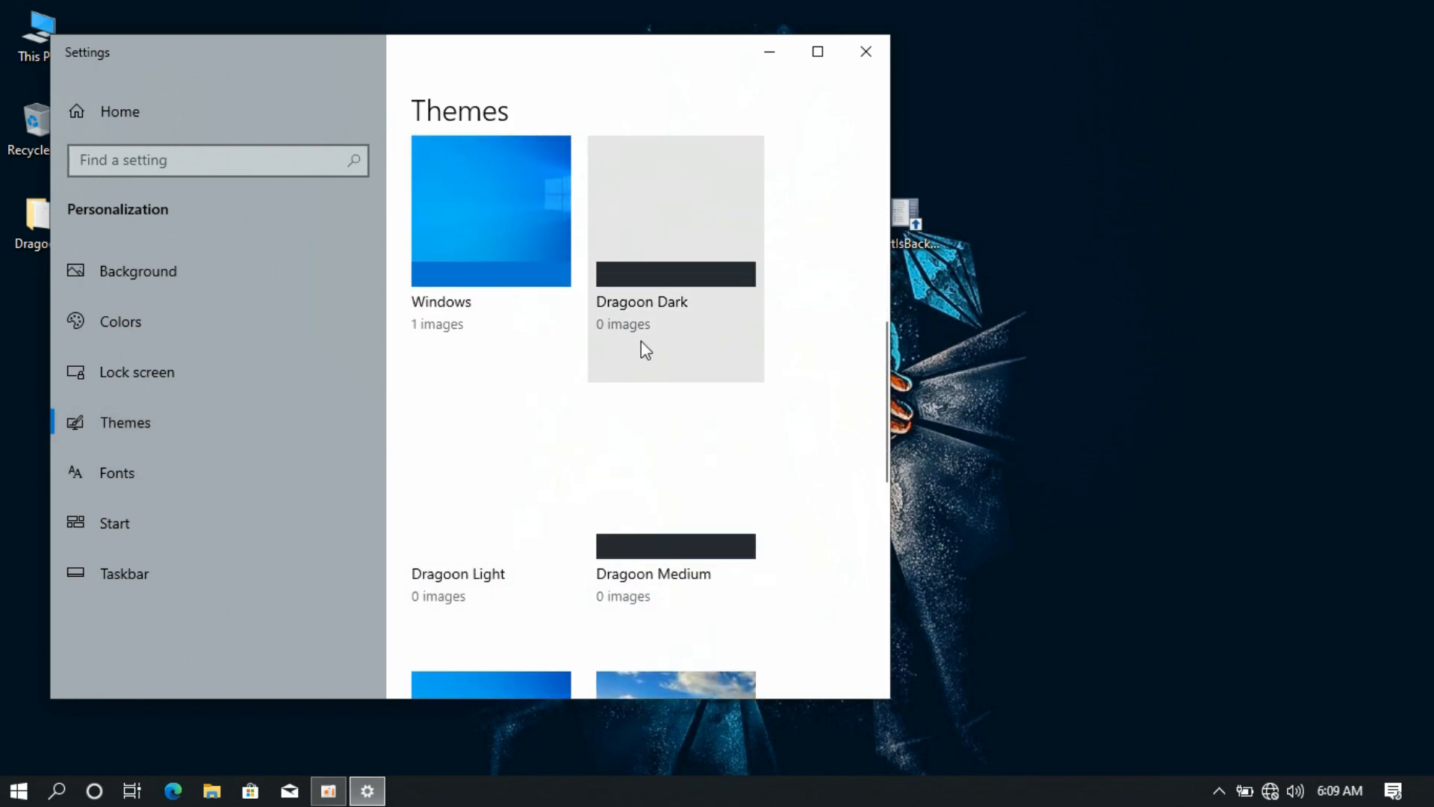
{"action": "left_click", "coordinate": [658, 327]}
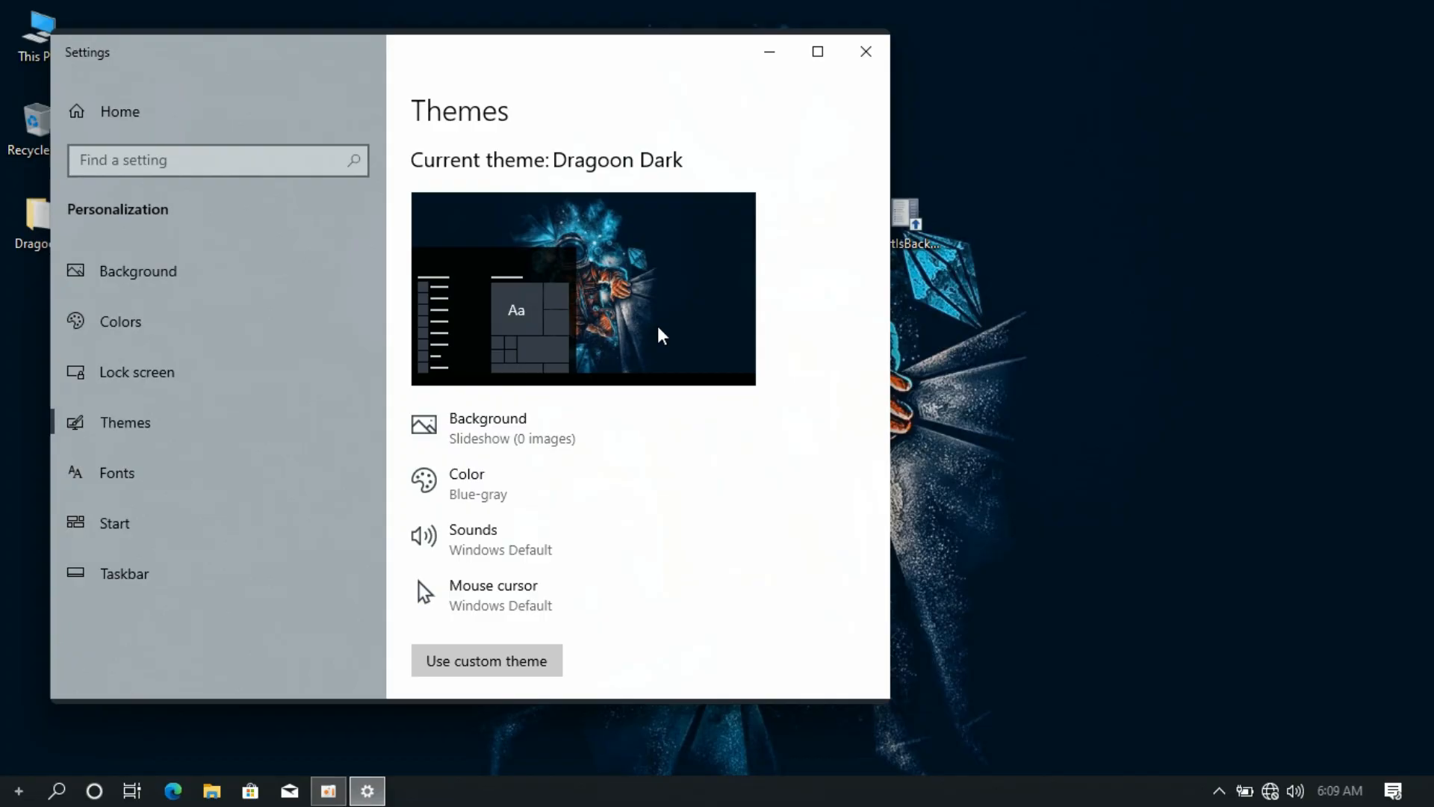
{"action": "left_click", "coordinate": [865, 52]}
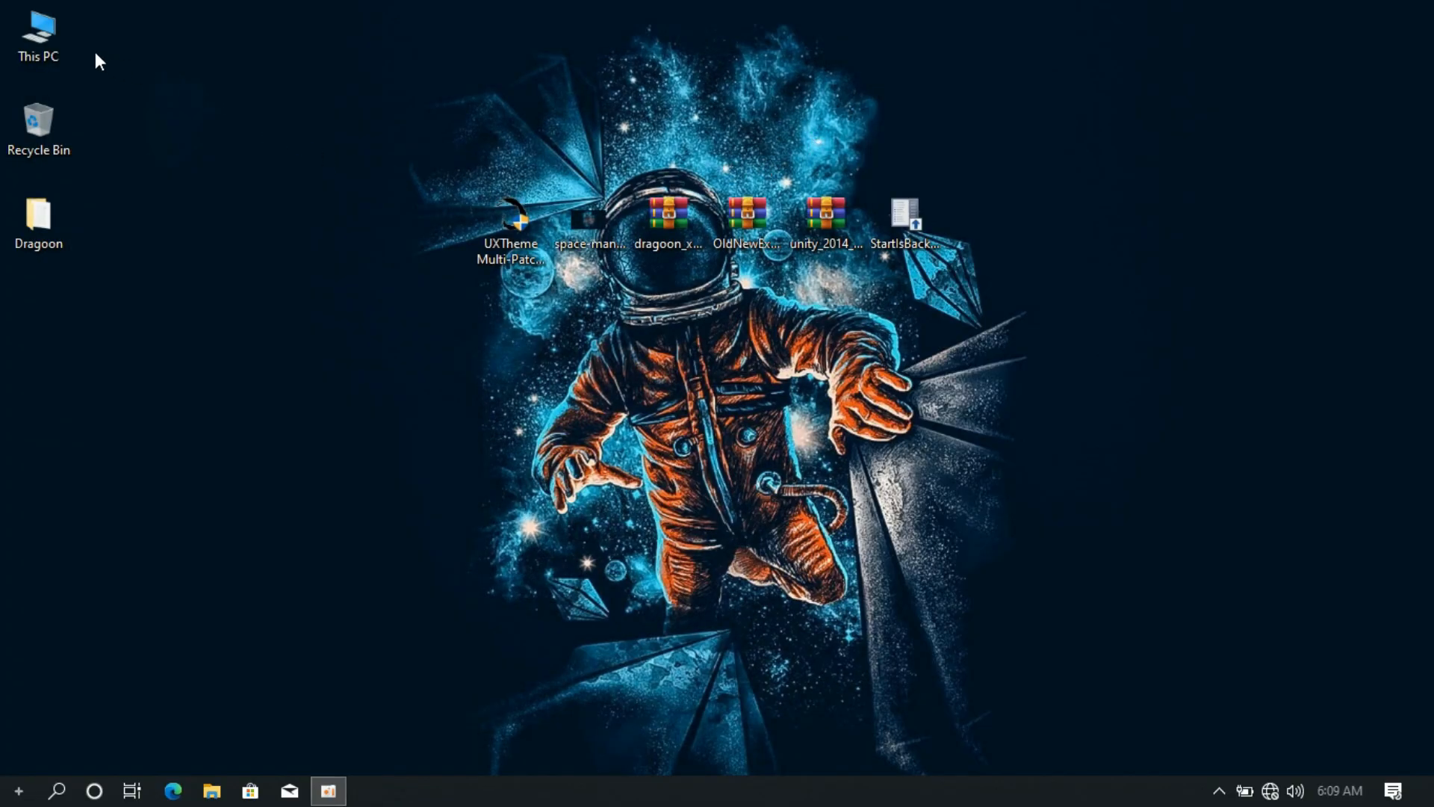
Open This PC to check how the new theme looks in a folder window, and close it.
{"action": "double_click", "coordinate": [64, 37]}
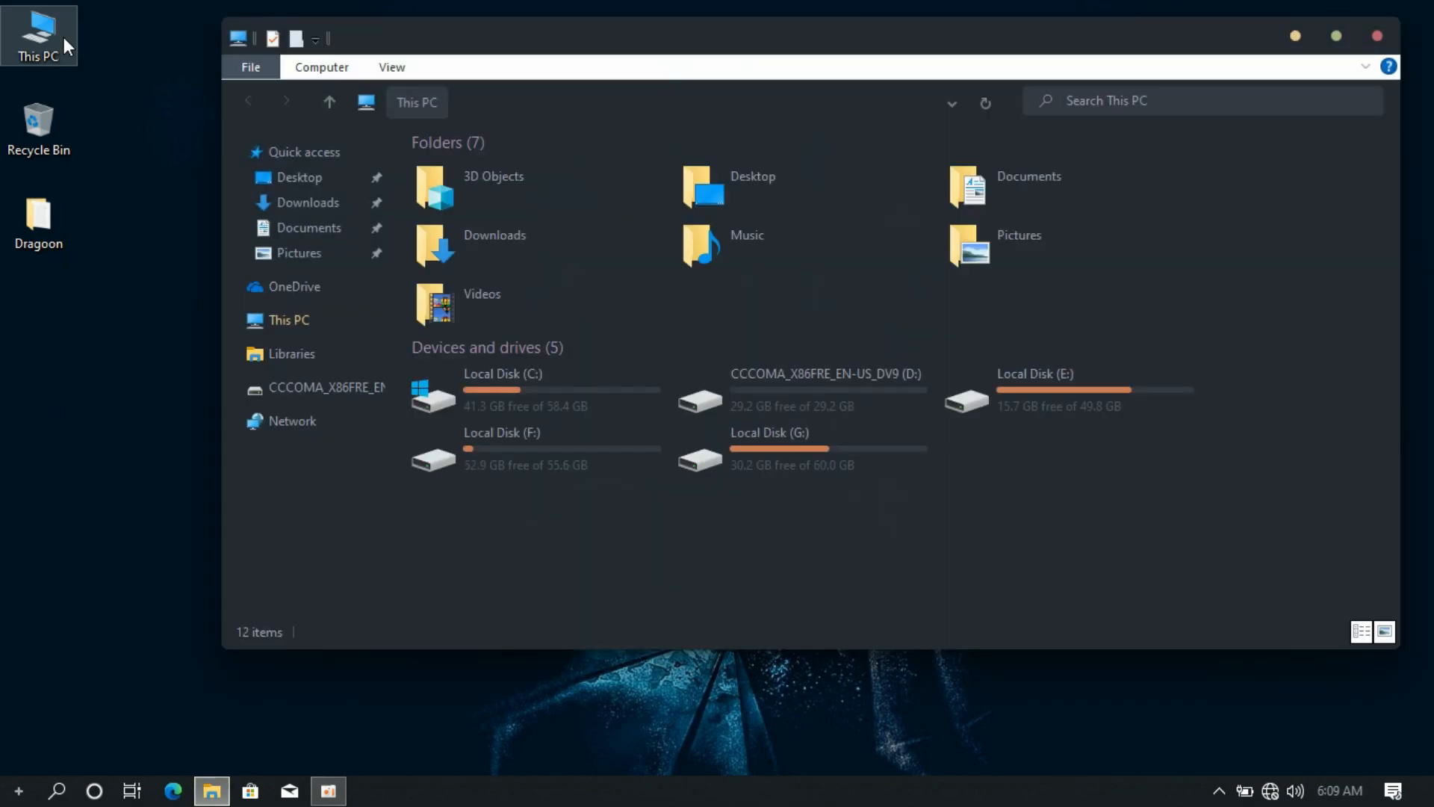
{"action": "left_click_drag", "start_coordinate": [445, 38], "coordinate": [412, 42]}
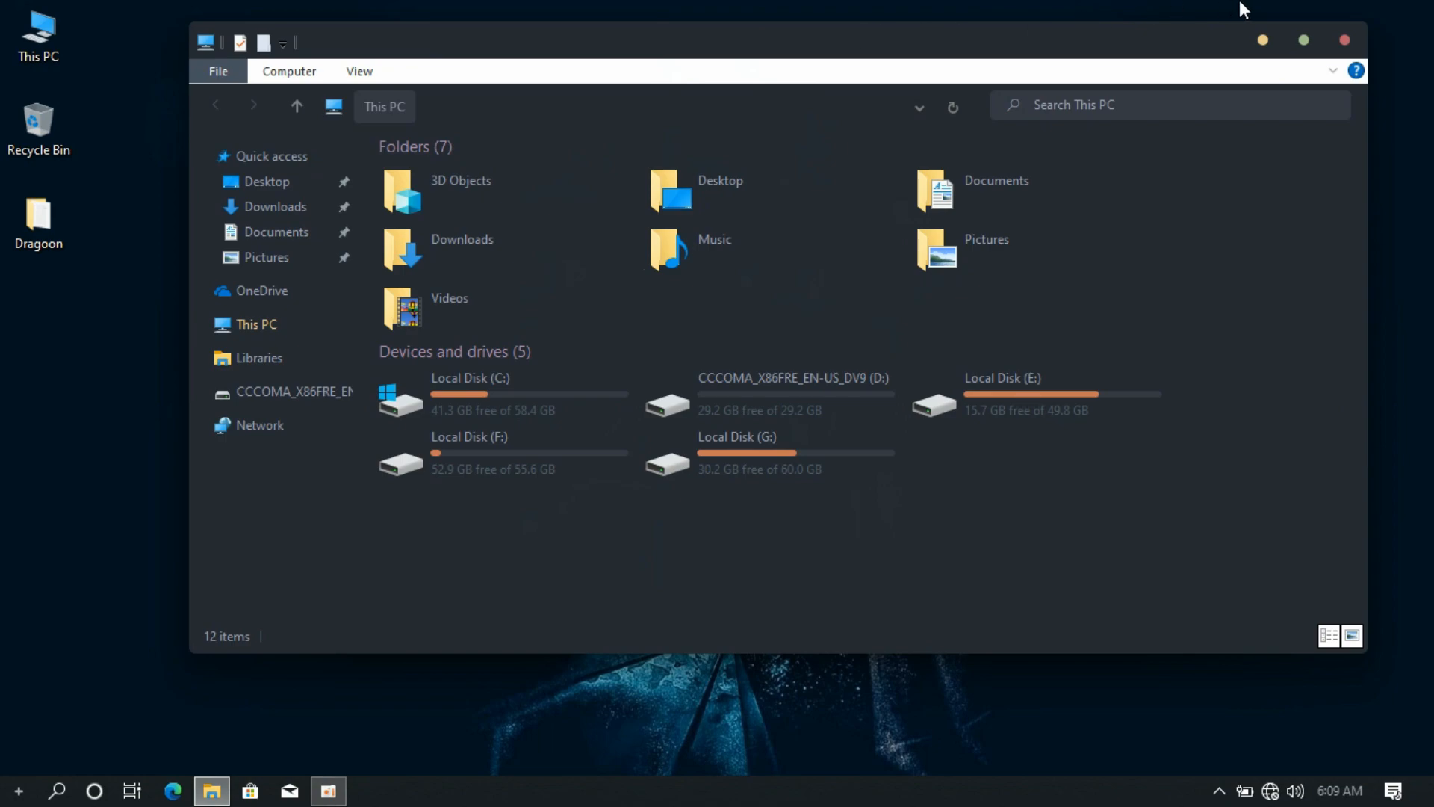
{"action": "left_click", "coordinate": [1345, 41]}
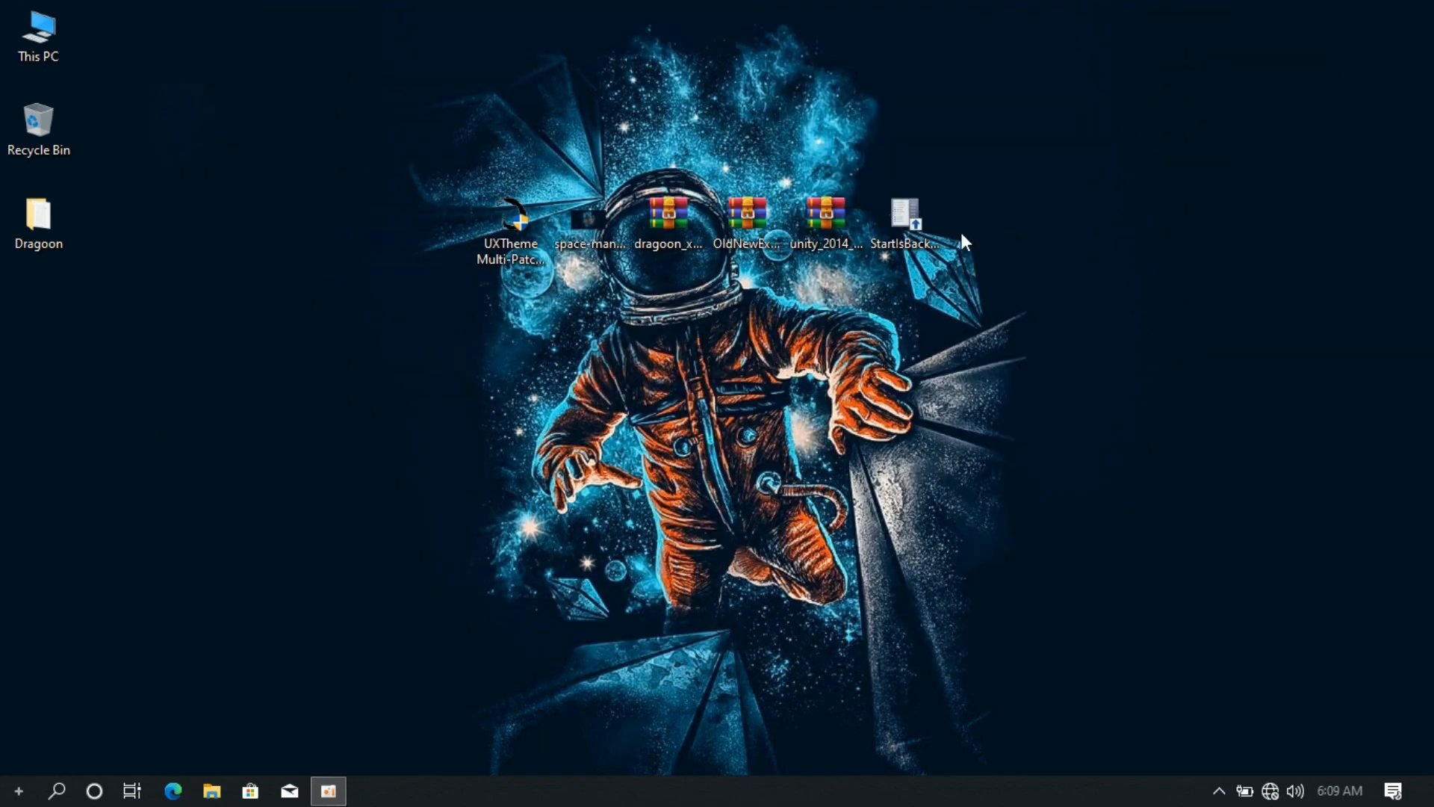
Extract the OldNewExplorer archive into its own folder on the desktop.
{"action": "right_click", "coordinate": [772, 232]}
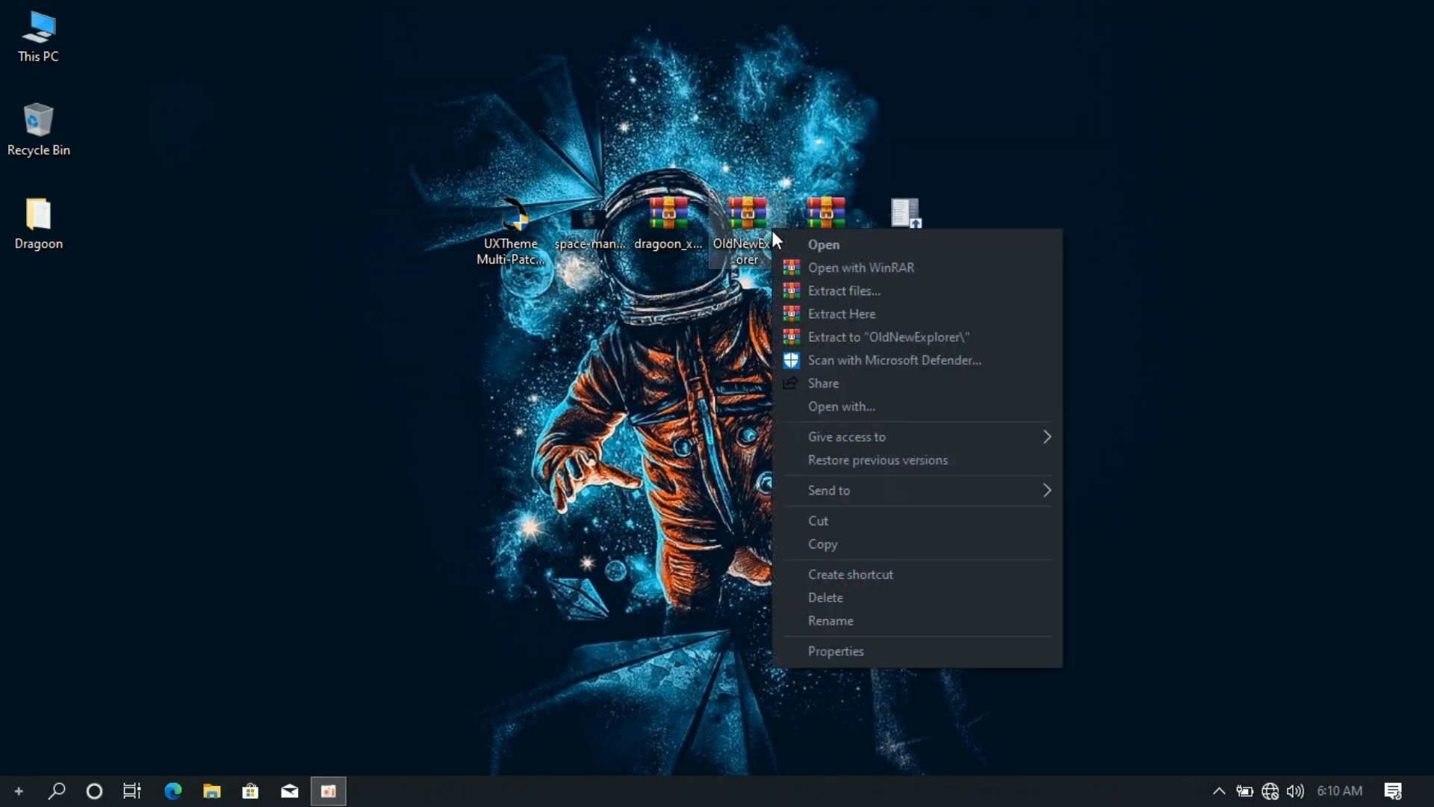
{"action": "left_click", "coordinate": [802, 286]}
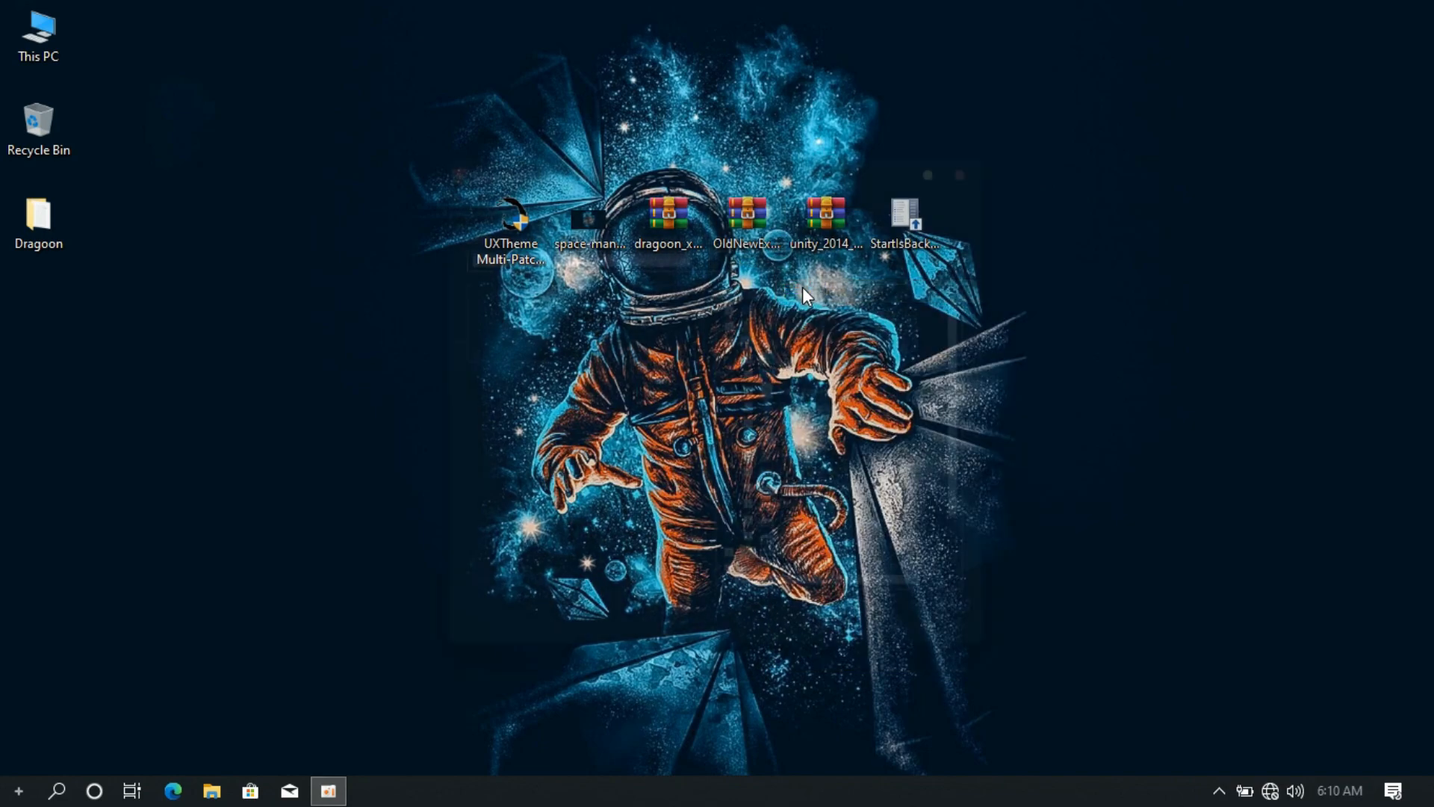
{"action": "left_click", "coordinate": [785, 630]}
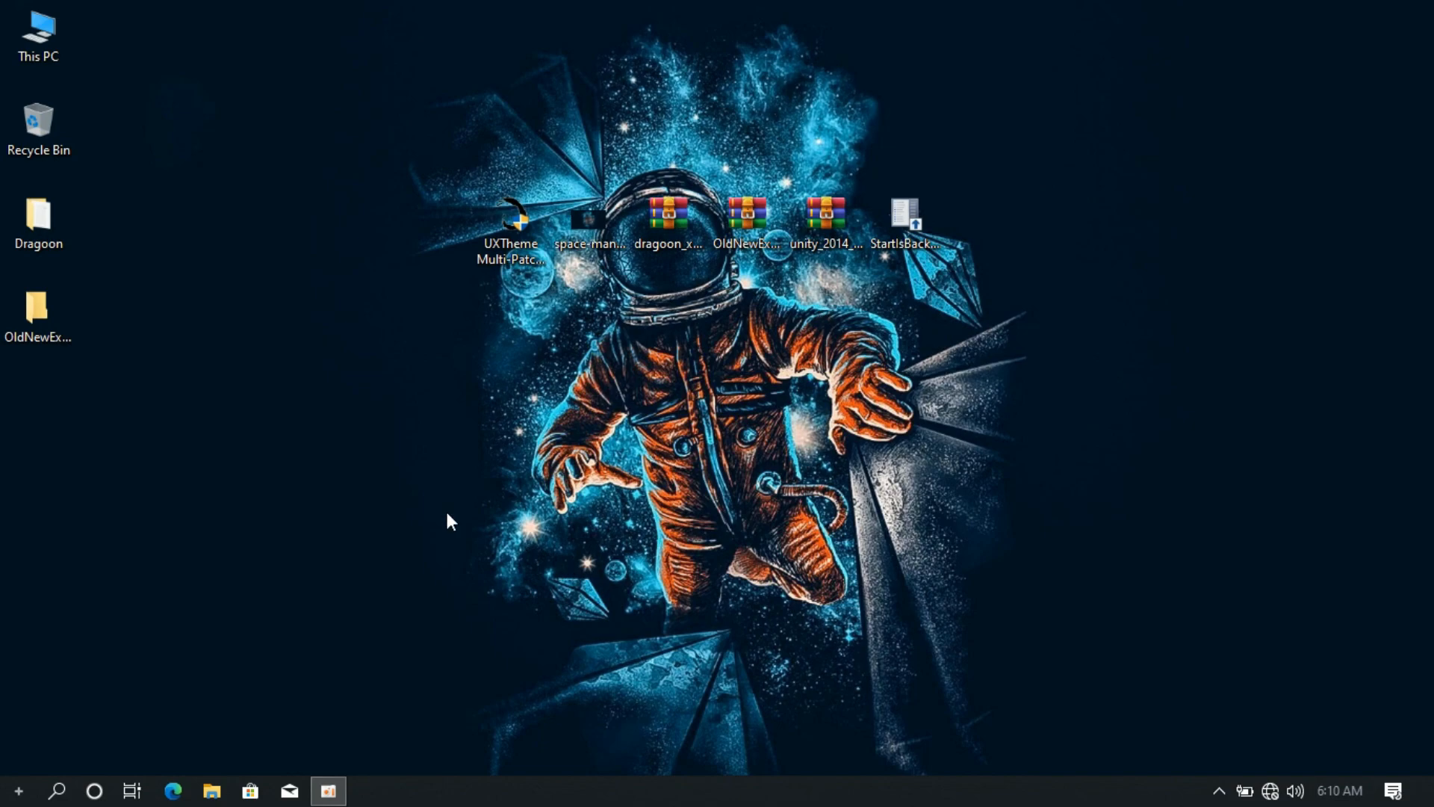
Run OldNewExplorerCfg from the extracted folder, install its shell extension, and close the configuration and folder windows.
{"action": "double_click", "coordinate": [68, 307]}
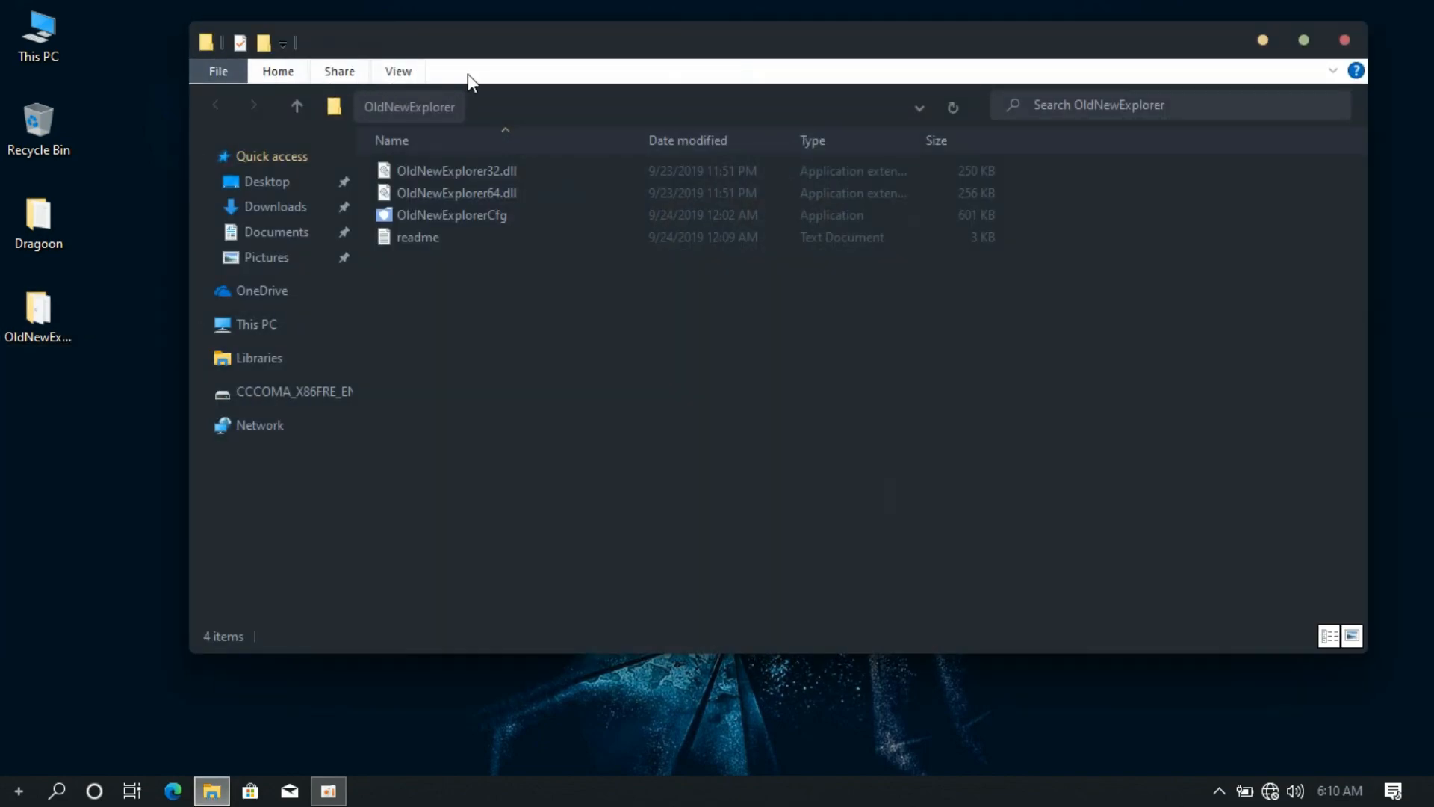
{"action": "double_click", "coordinate": [419, 215]}
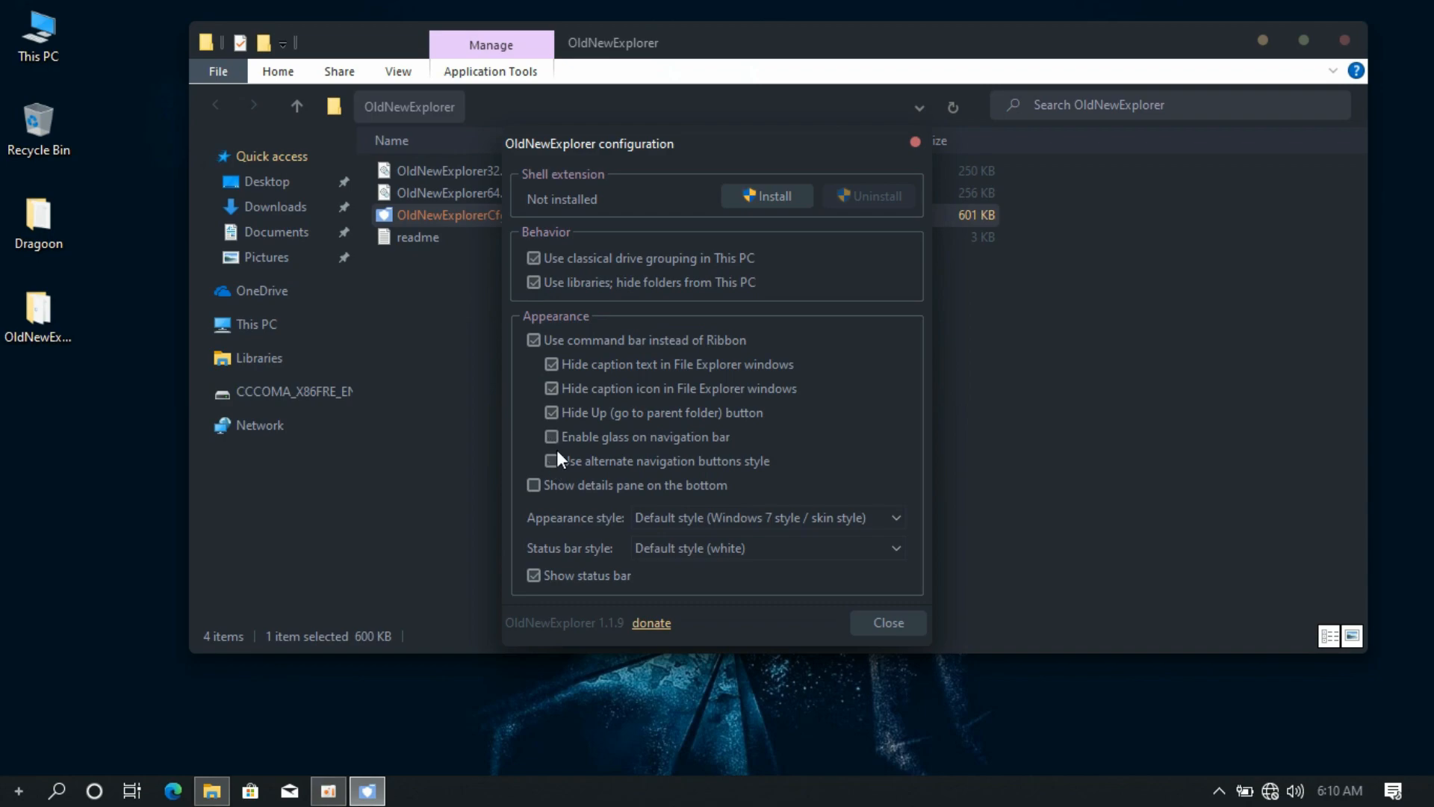
{"action": "left_click", "coordinate": [751, 196]}
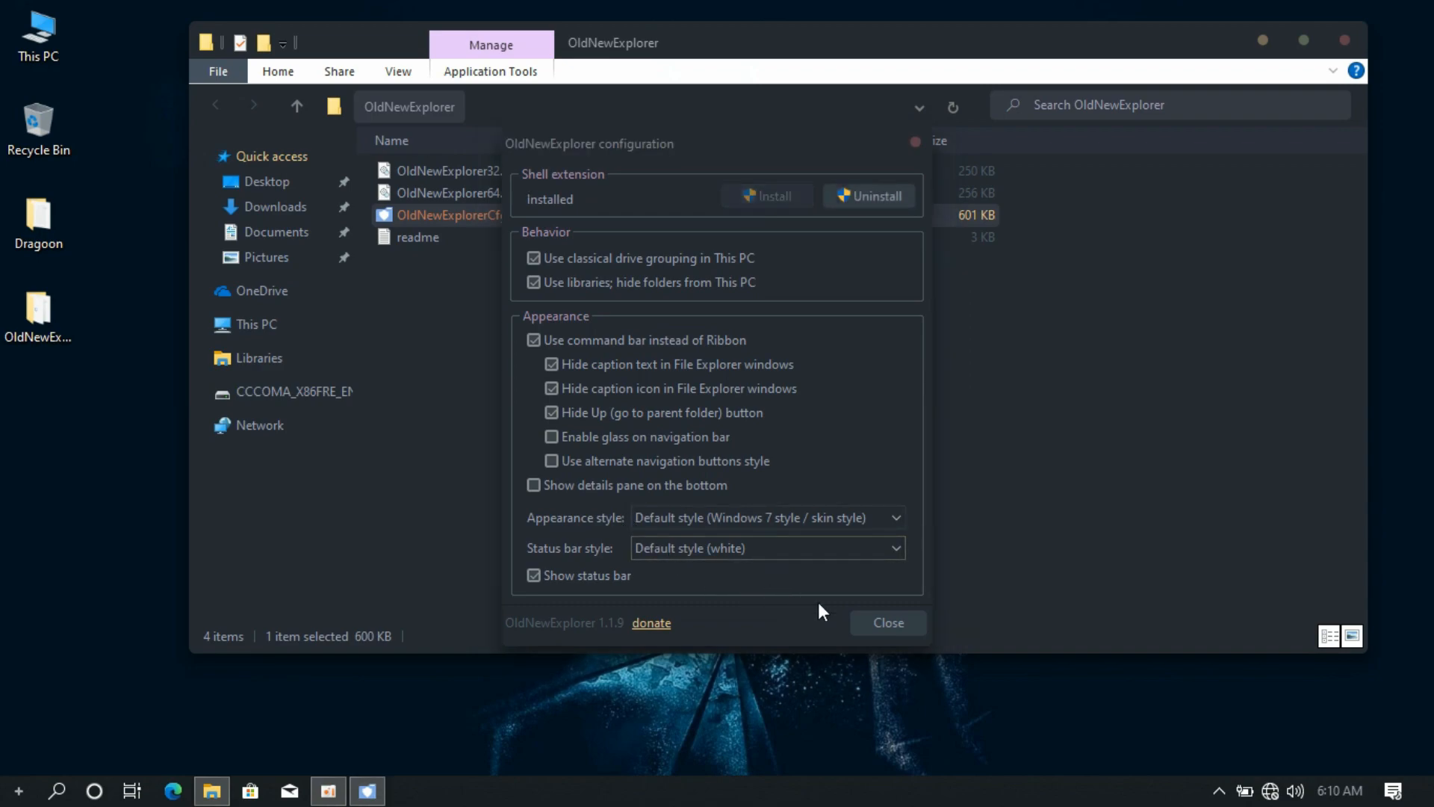
{"action": "left_click", "coordinate": [874, 622]}
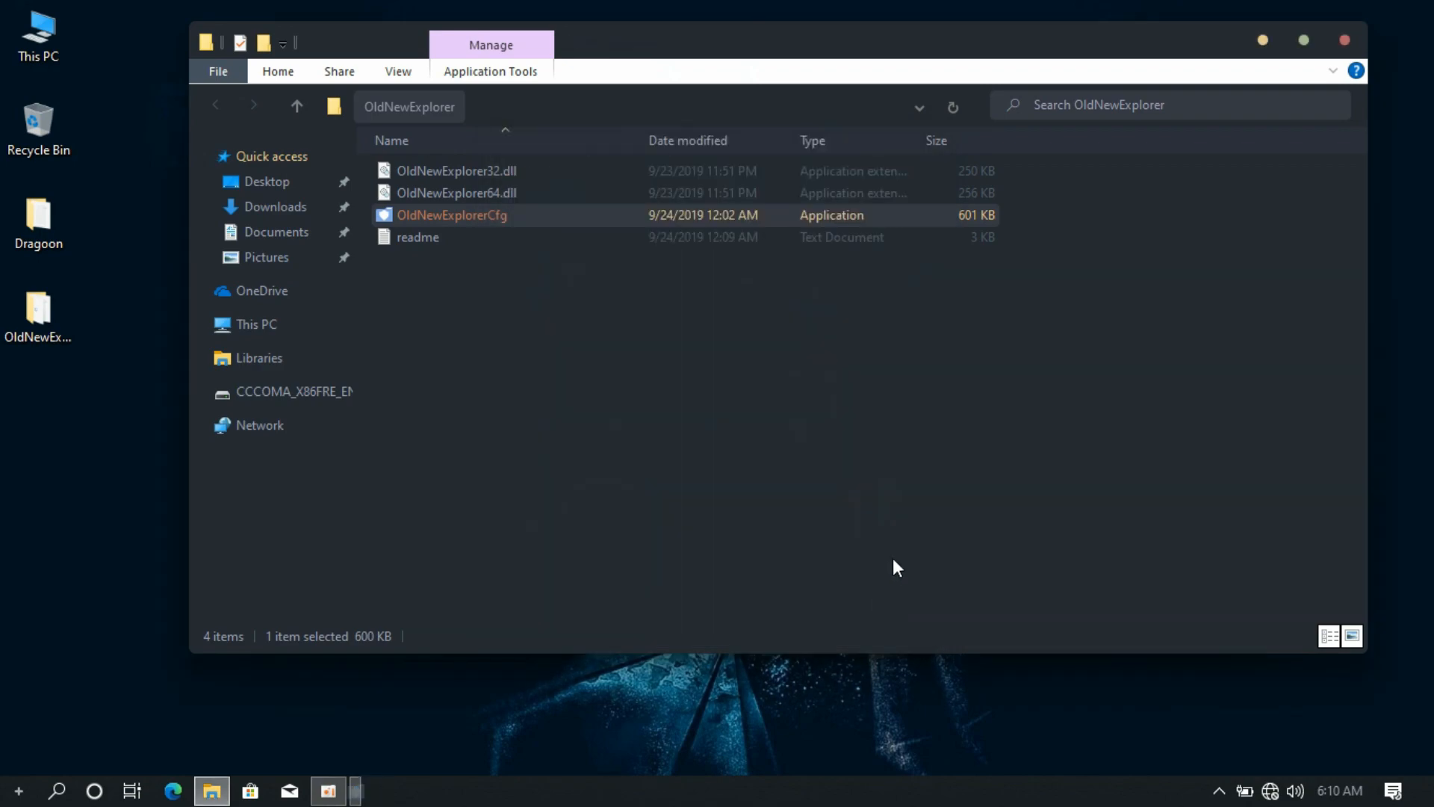
{"action": "left_click", "coordinate": [1349, 42]}
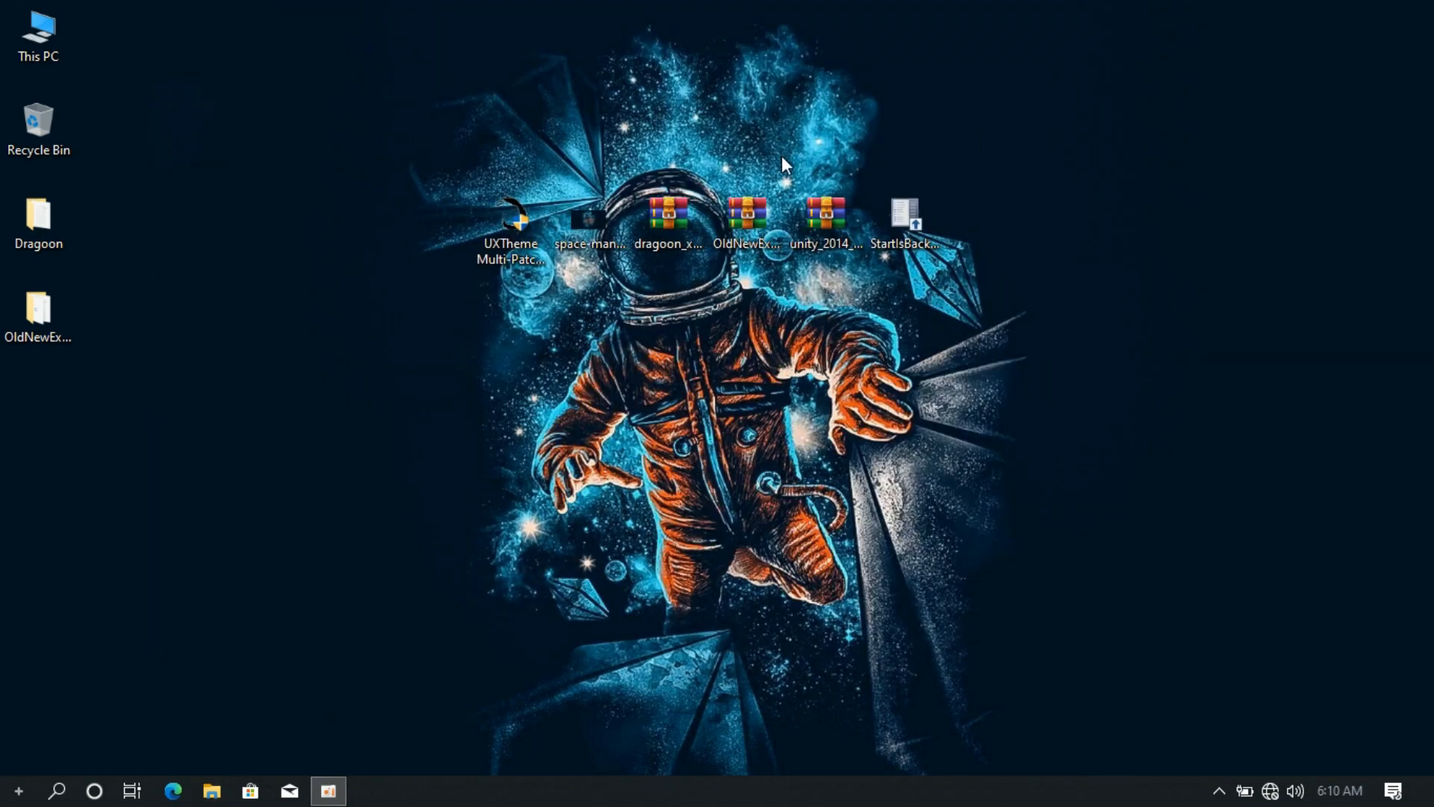
Reopen the OldNewExplorer folder and view This PC to check the changed Explorer layout, closing the window when done.
{"action": "double_click", "coordinate": [72, 314]}
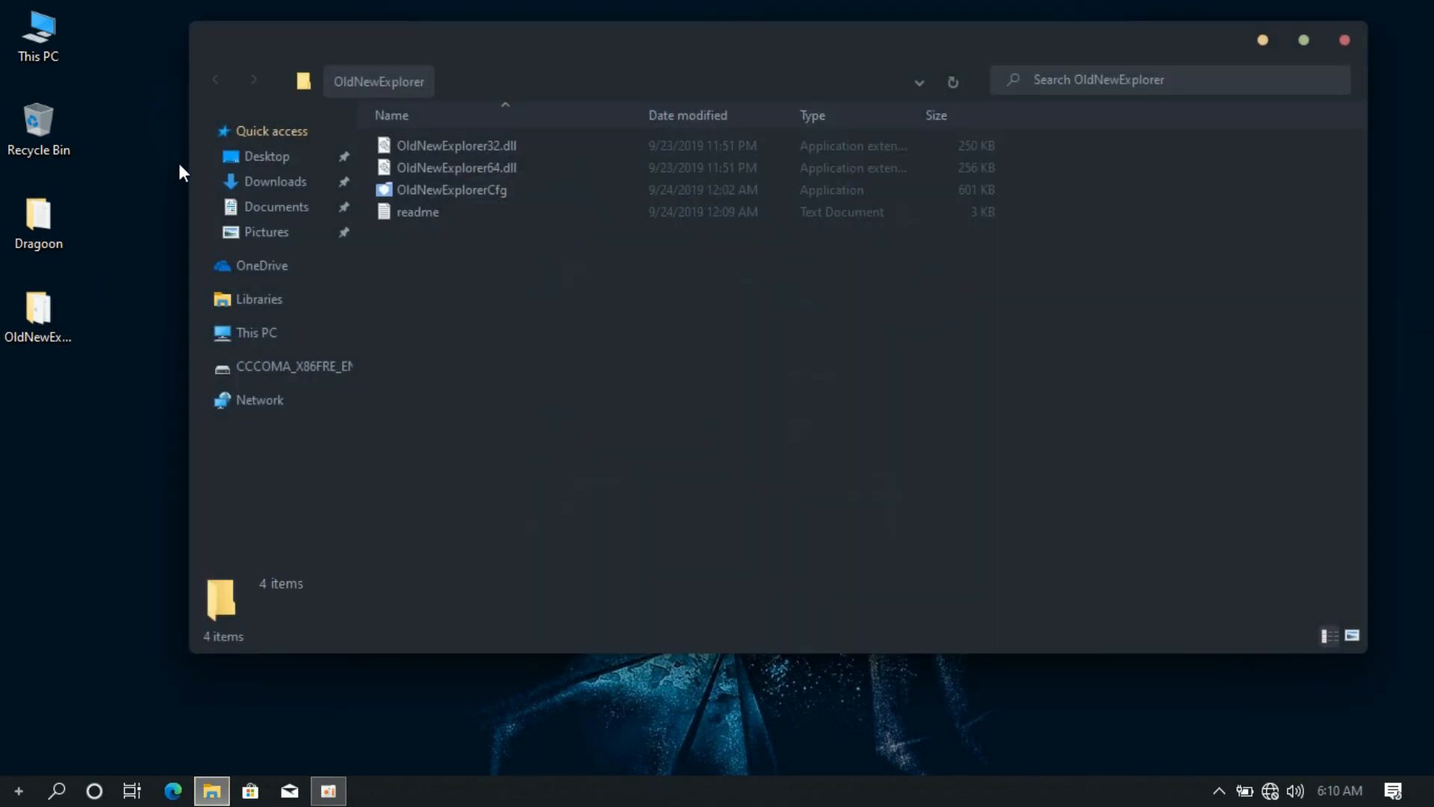
{"action": "left_click_drag", "start_coordinate": [290, 42], "coordinate": [294, 71]}
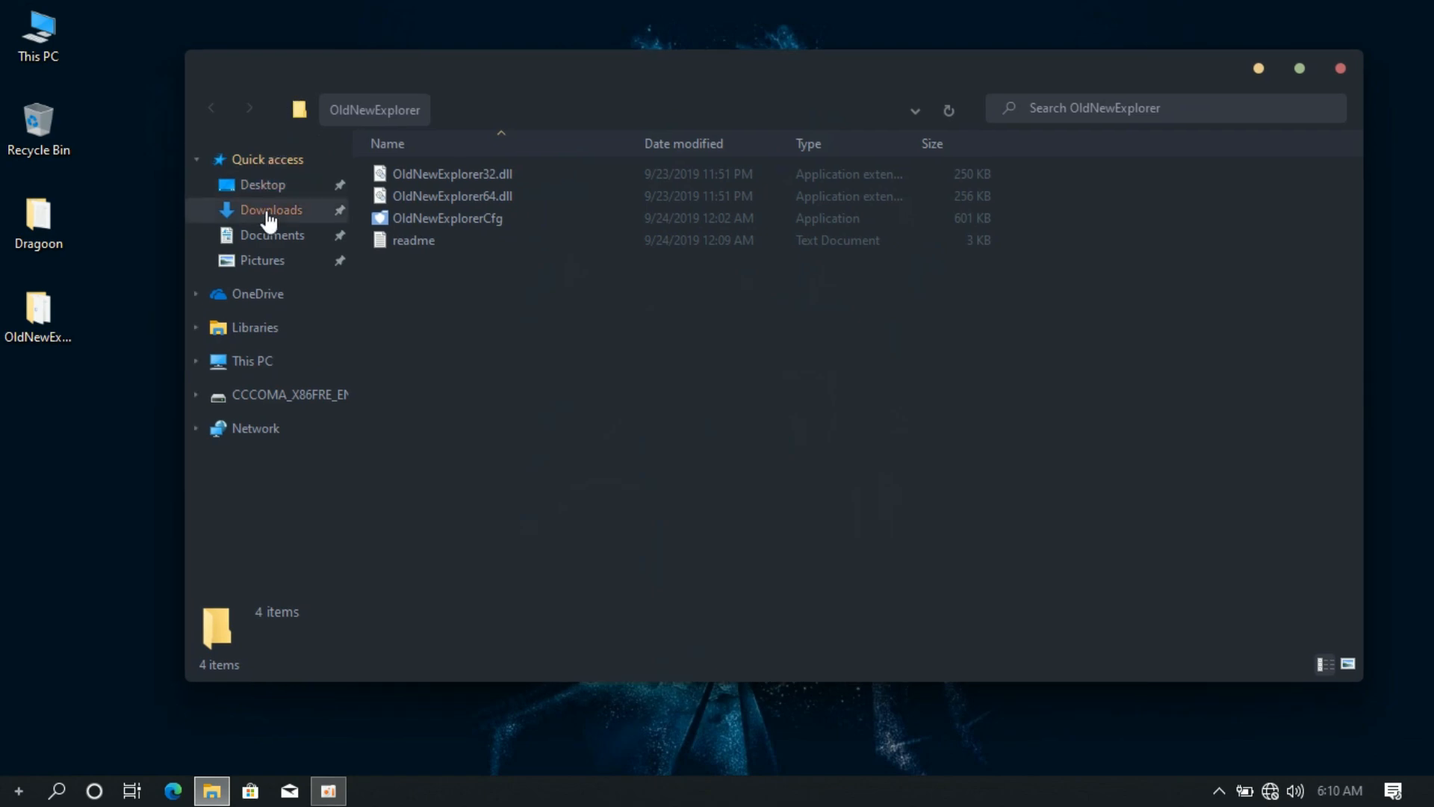
{"action": "left_click", "coordinate": [255, 364]}
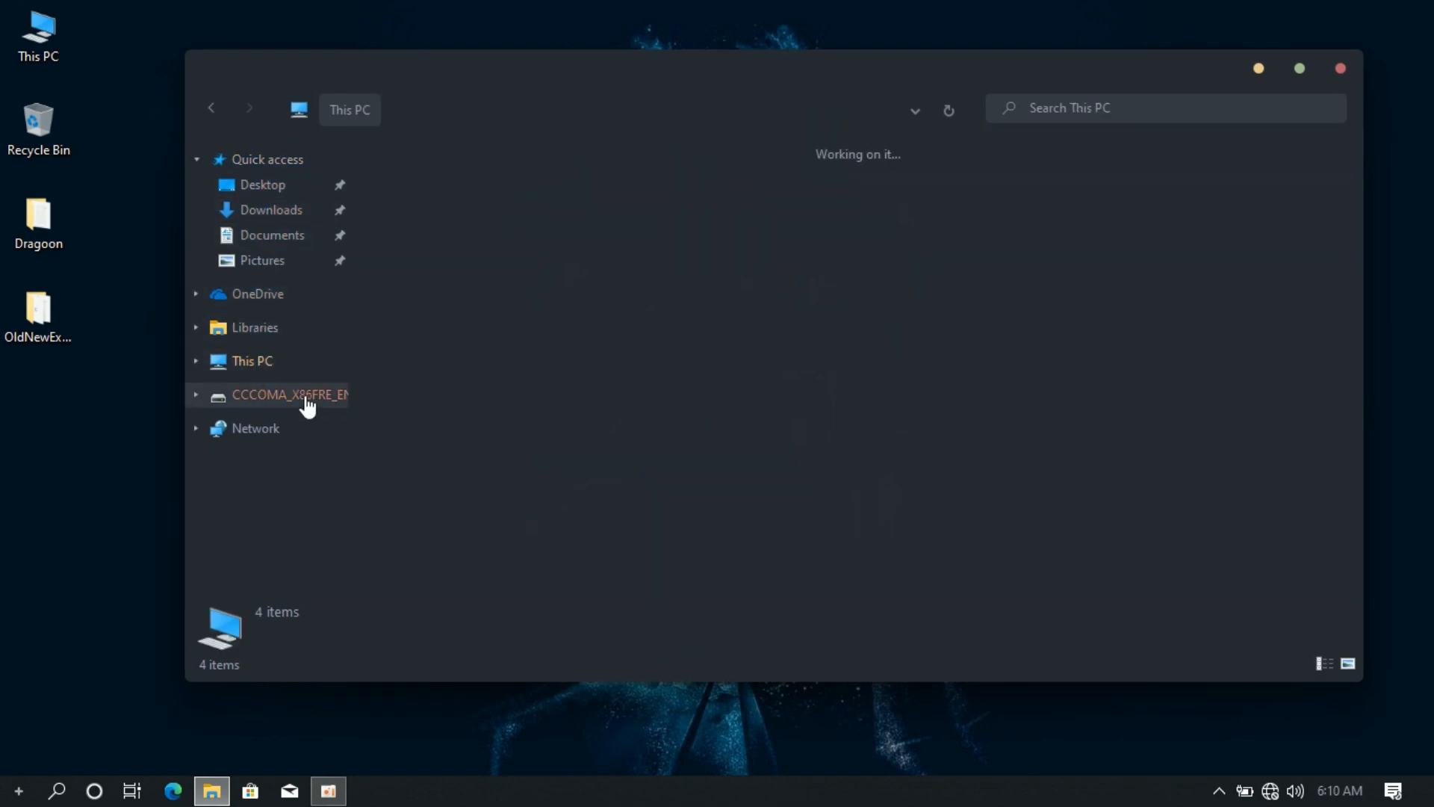
{"action": "left_click", "coordinate": [1333, 72]}
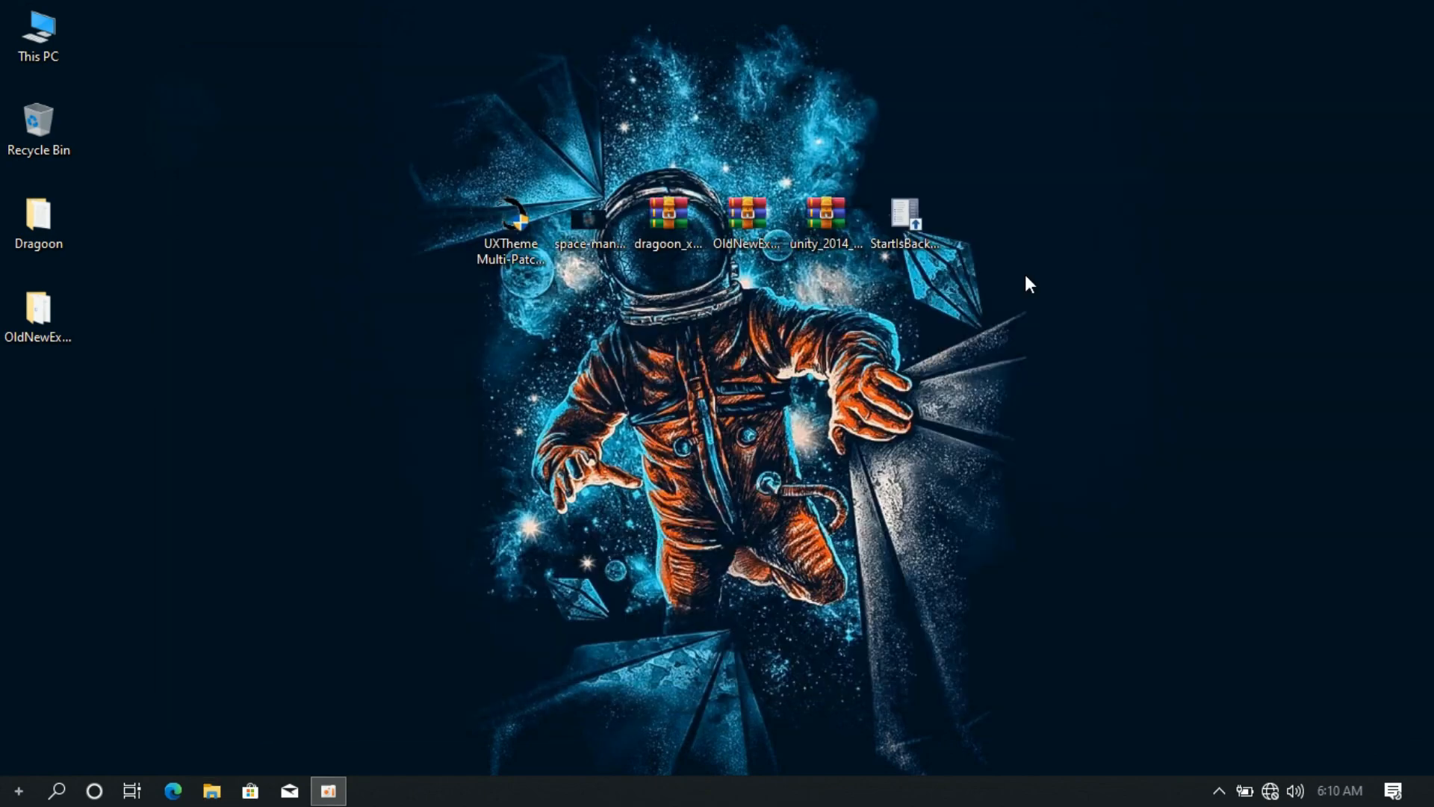
Extract the unity_2014 icon pack archive into its own folder on the desktop and open that folder.
{"action": "right_click", "coordinate": [826, 222]}
{"action": "left_click", "coordinate": [848, 286]}
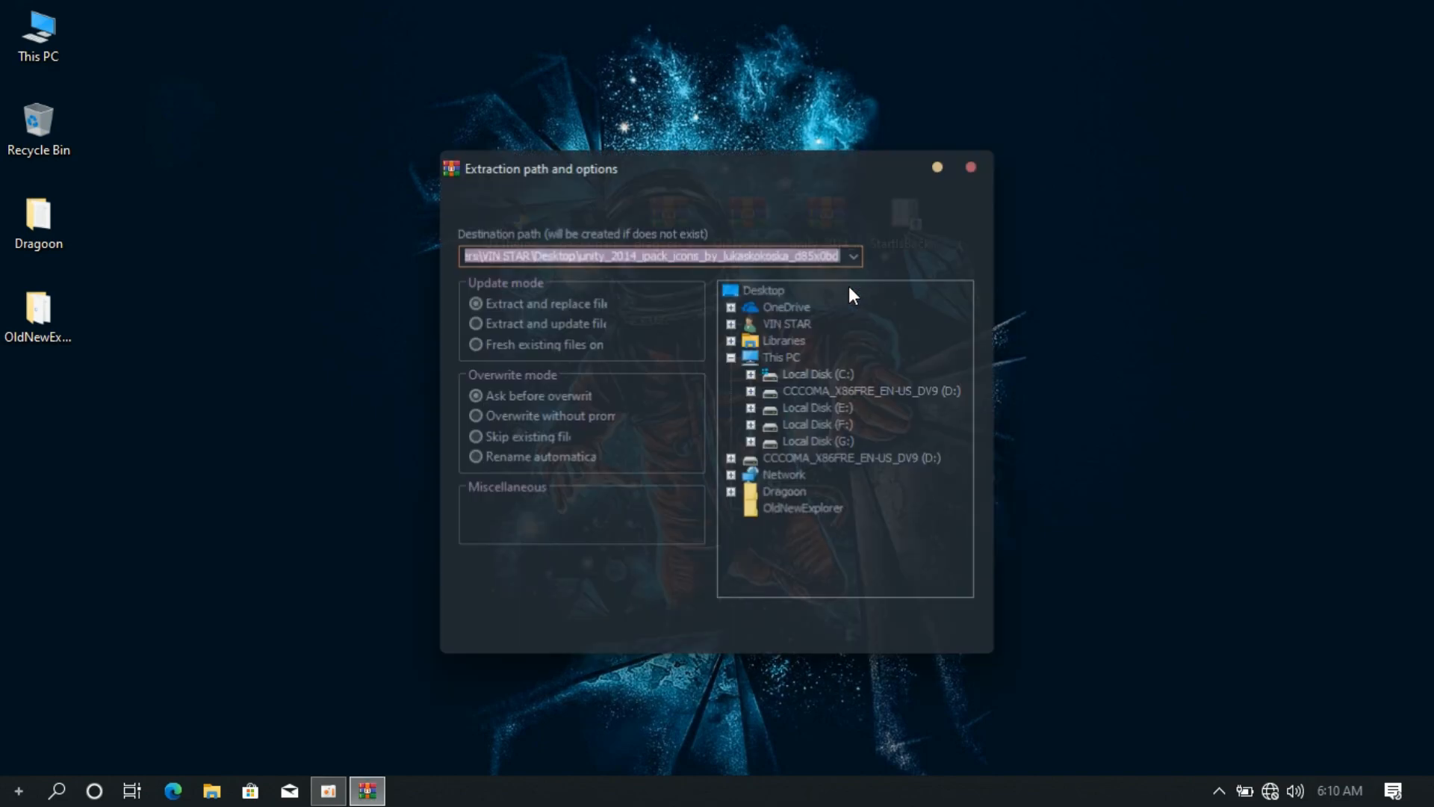
{"action": "left_click", "coordinate": [798, 629]}
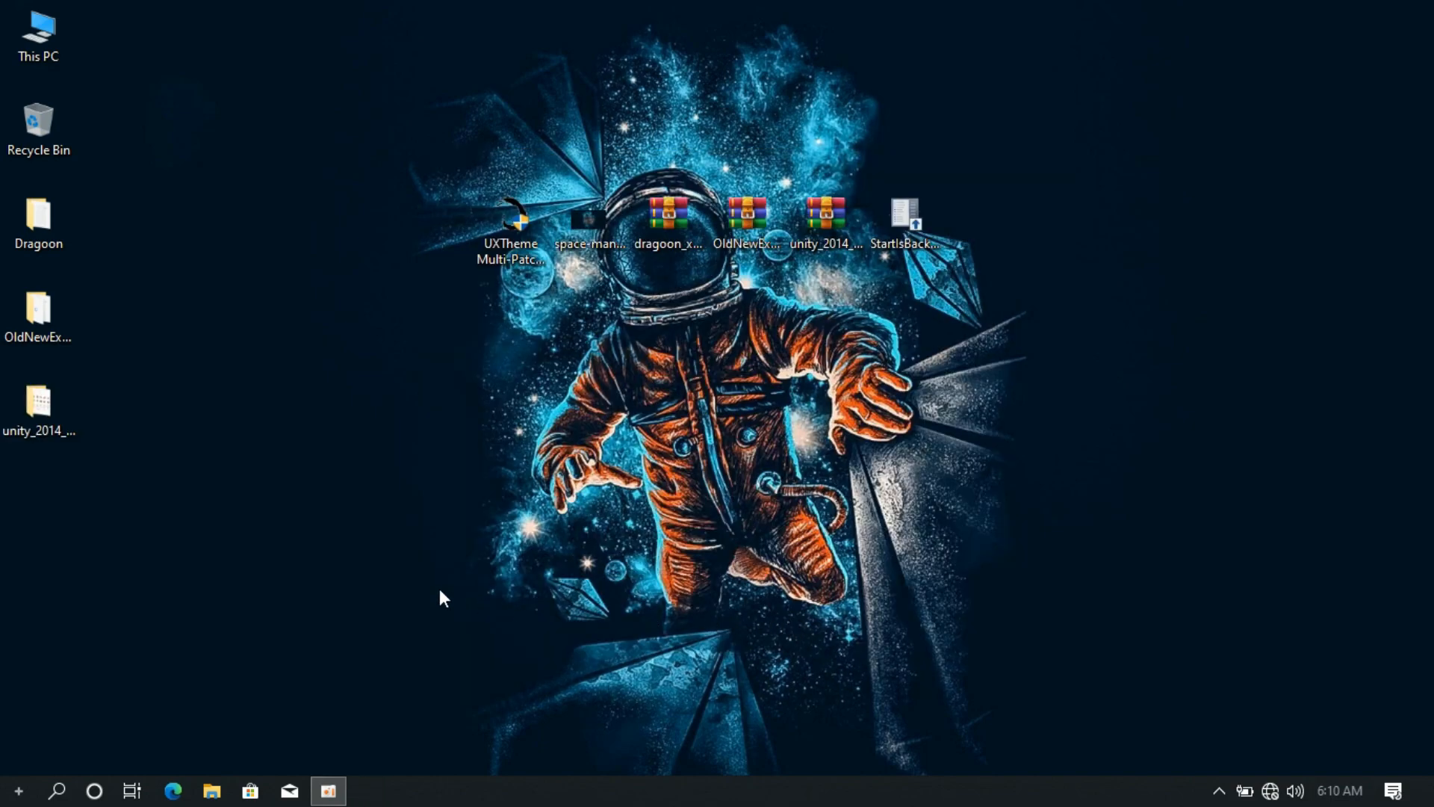
{"action": "double_click", "coordinate": [67, 410]}
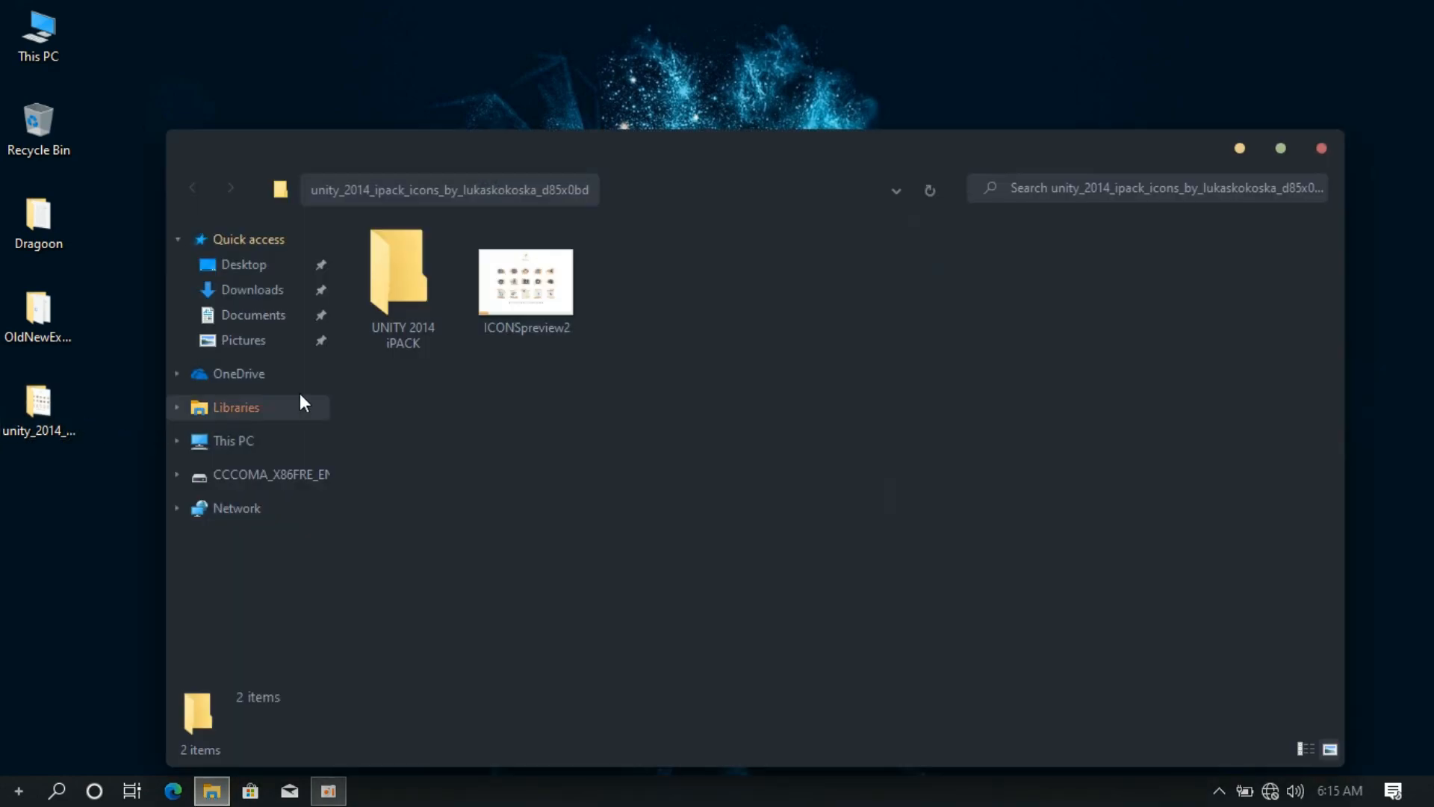
In the UNITY 2014 iPACK folder, rename UNITY 2014 iPACK.ee to UNITY 2014 iPACK.exe, accepting the extension change.
{"action": "double_click", "coordinate": [404, 296]}
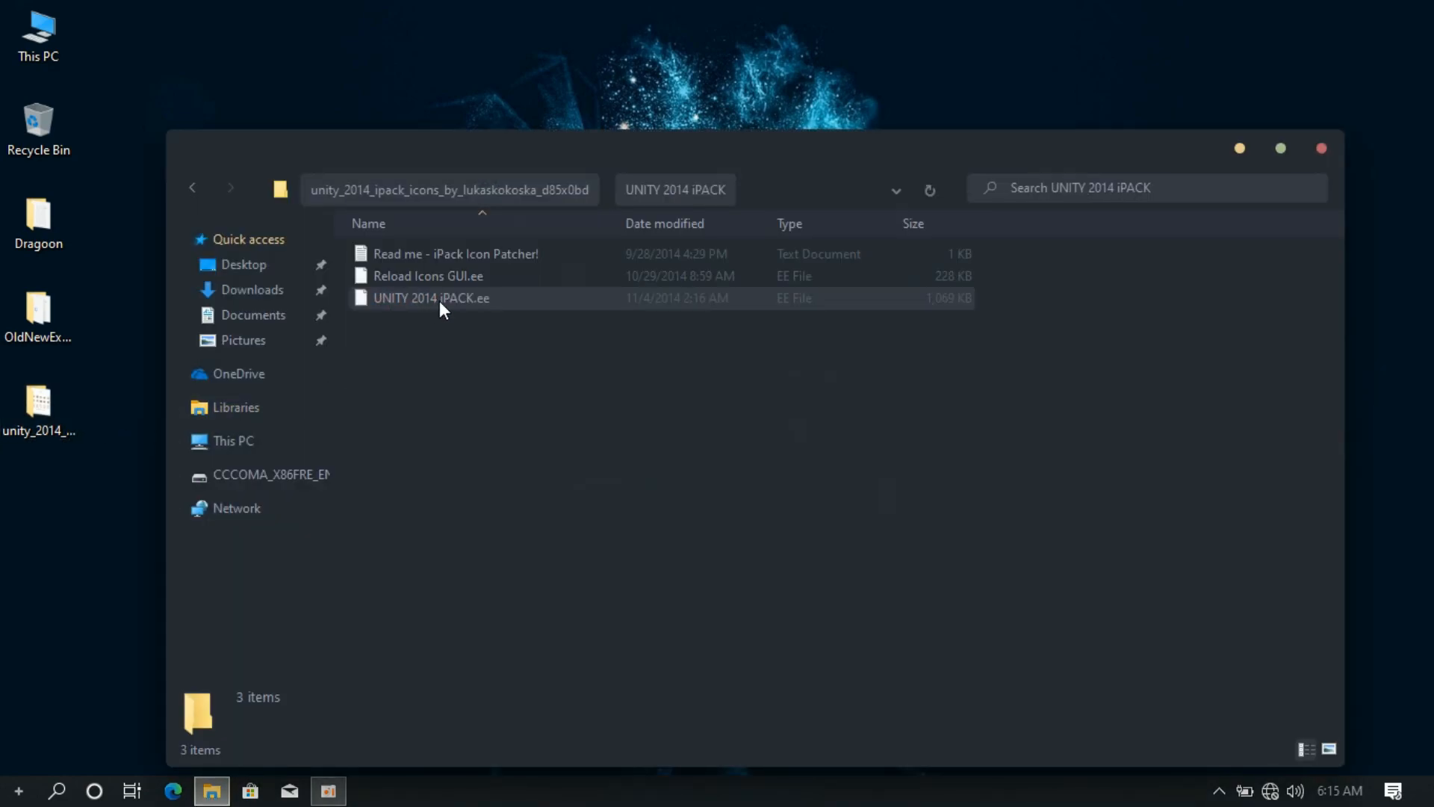
{"action": "left_click", "coordinate": [418, 303]}
{"action": "right_click", "coordinate": [442, 301]}
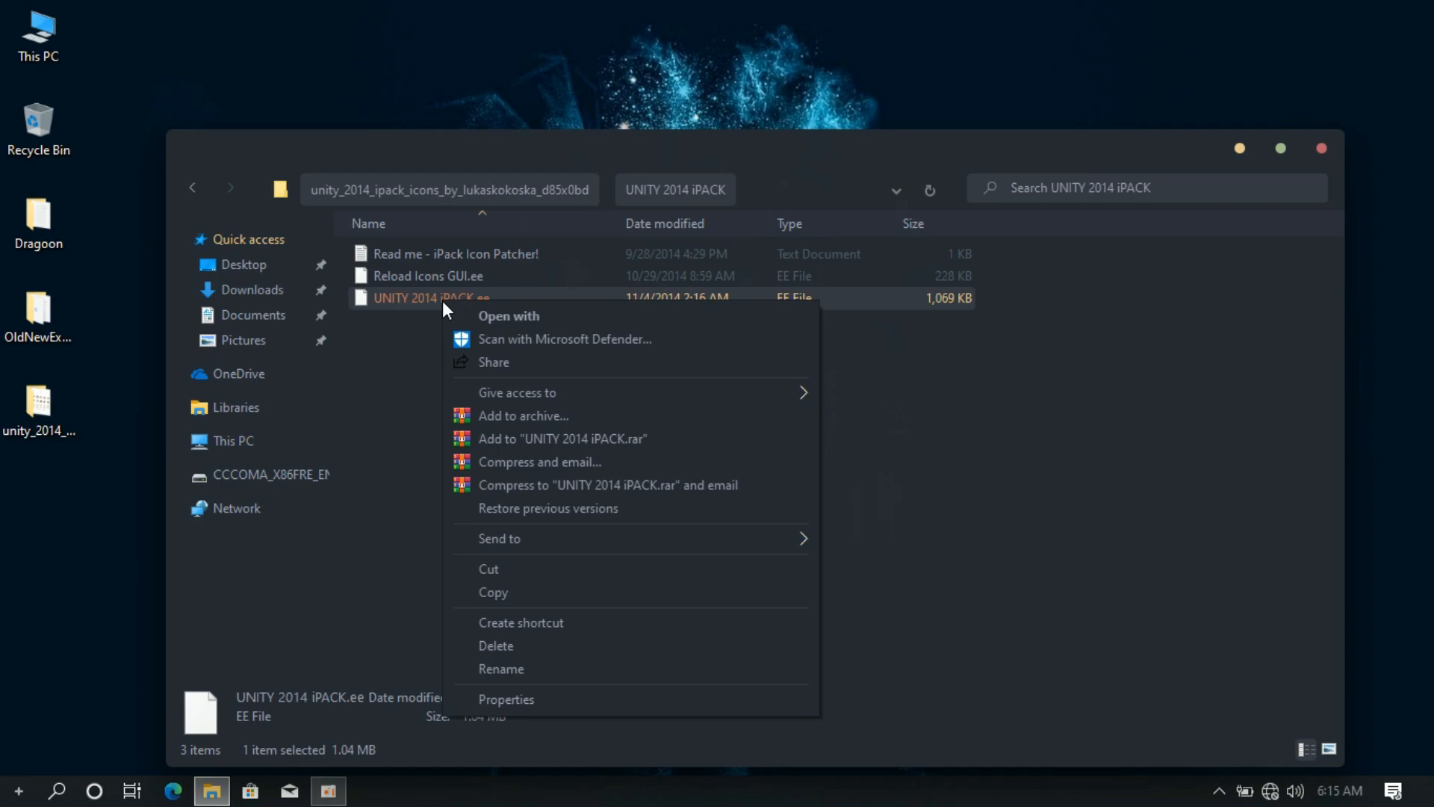
{"action": "left_click", "coordinate": [502, 668]}
{"action": "left_click", "coordinate": [486, 299]}
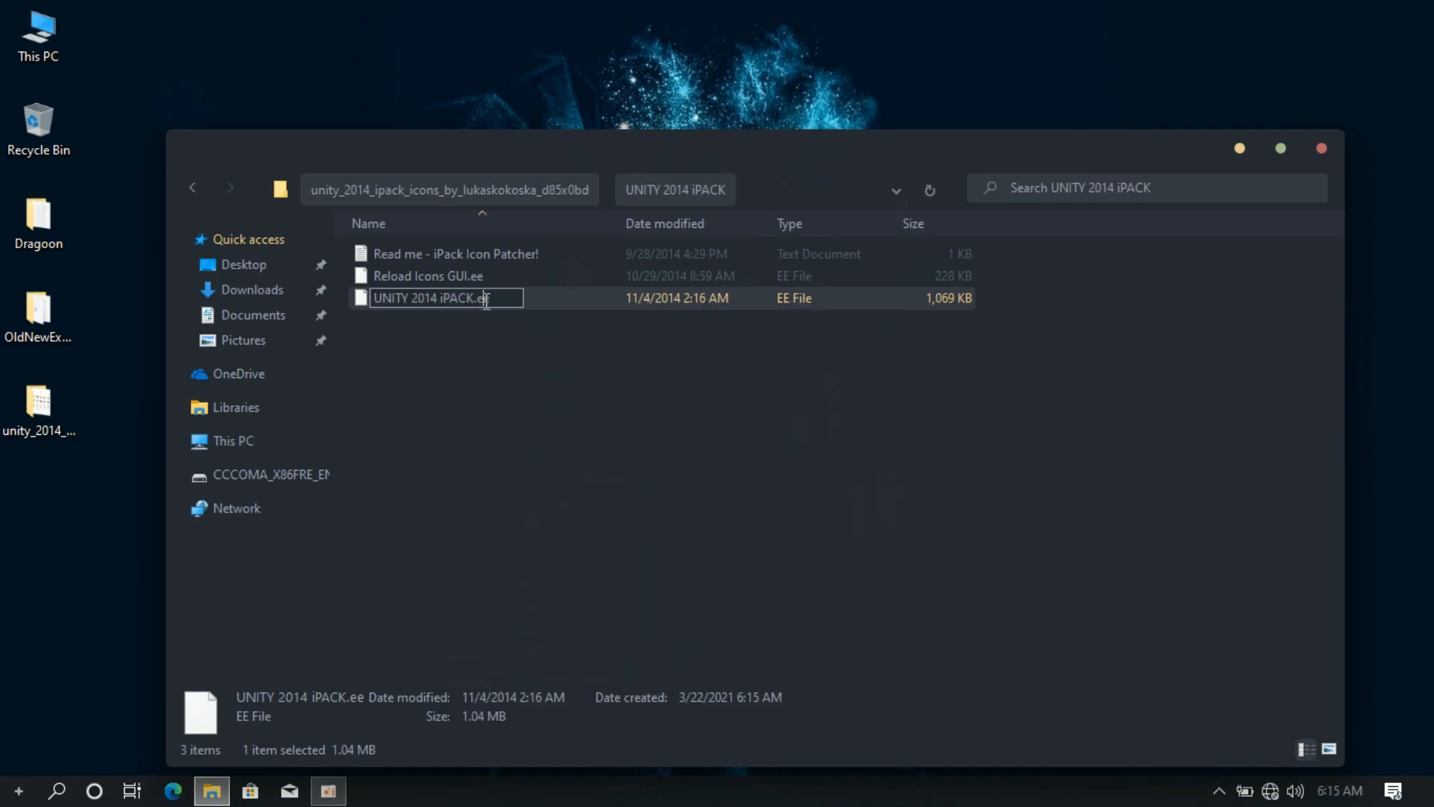
{"action": "type", "text": "x"}
{"action": "key", "text": "End"}
{"action": "key", "text": "shift+Left"}
{"action": "key", "text": "shift+Left"}
{"action": "key", "text": "shift+Left"}
{"action": "key", "text": "shift+Left"}
{"action": "key", "text": "Return"}
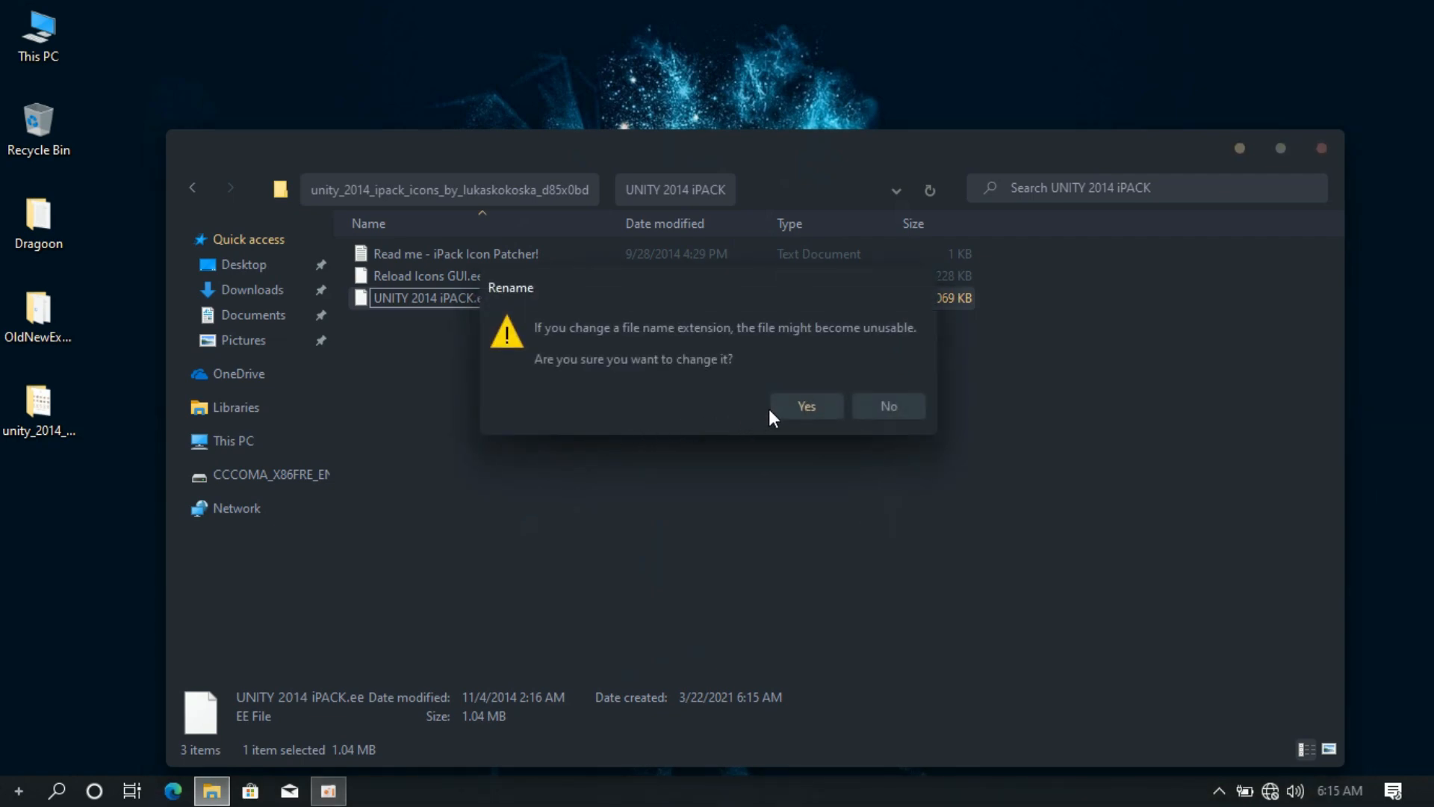
{"action": "left_click", "coordinate": [791, 407]}
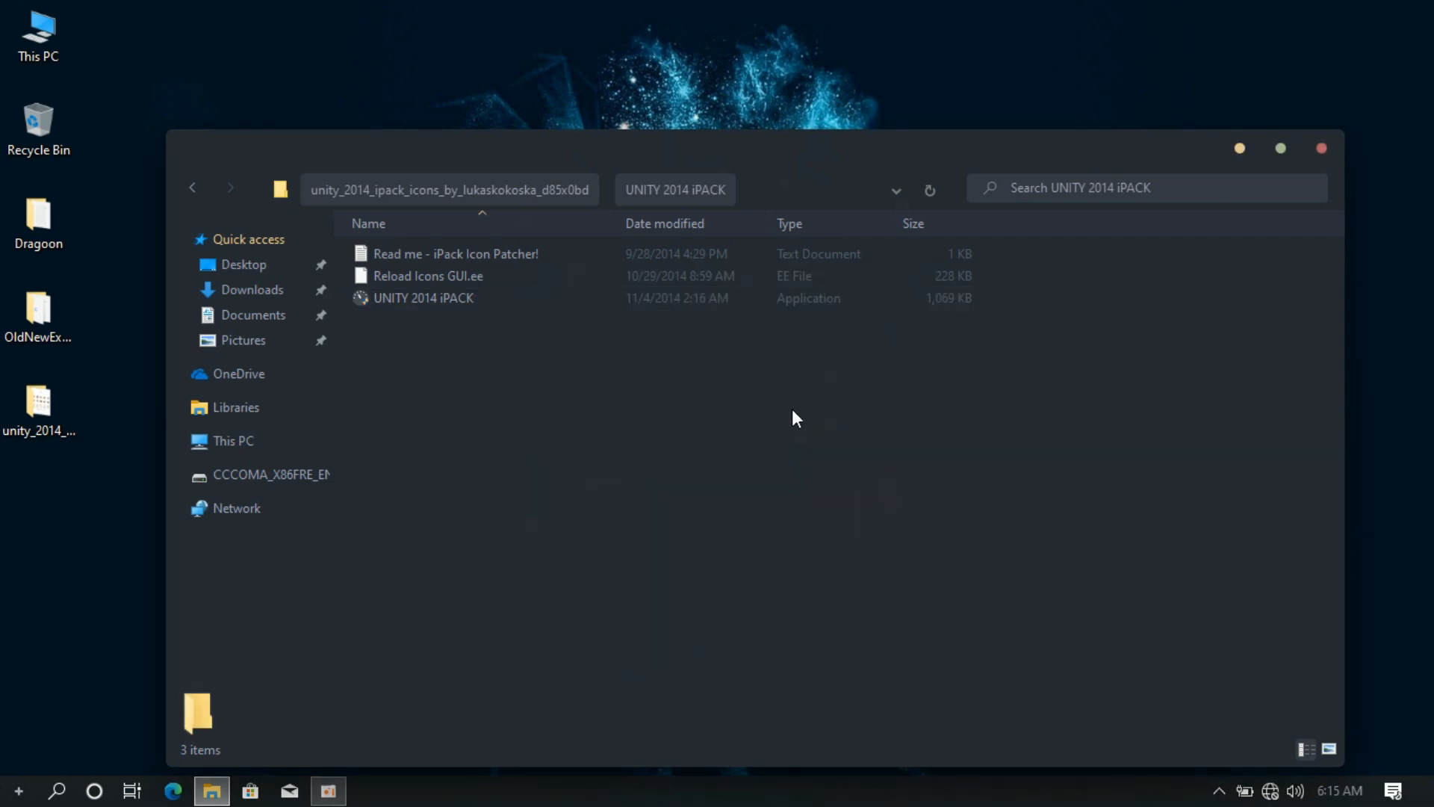
Launch the UNITY 2014 iPACK application and close its folder window while the installer unpacks.
{"action": "double_click", "coordinate": [453, 296]}
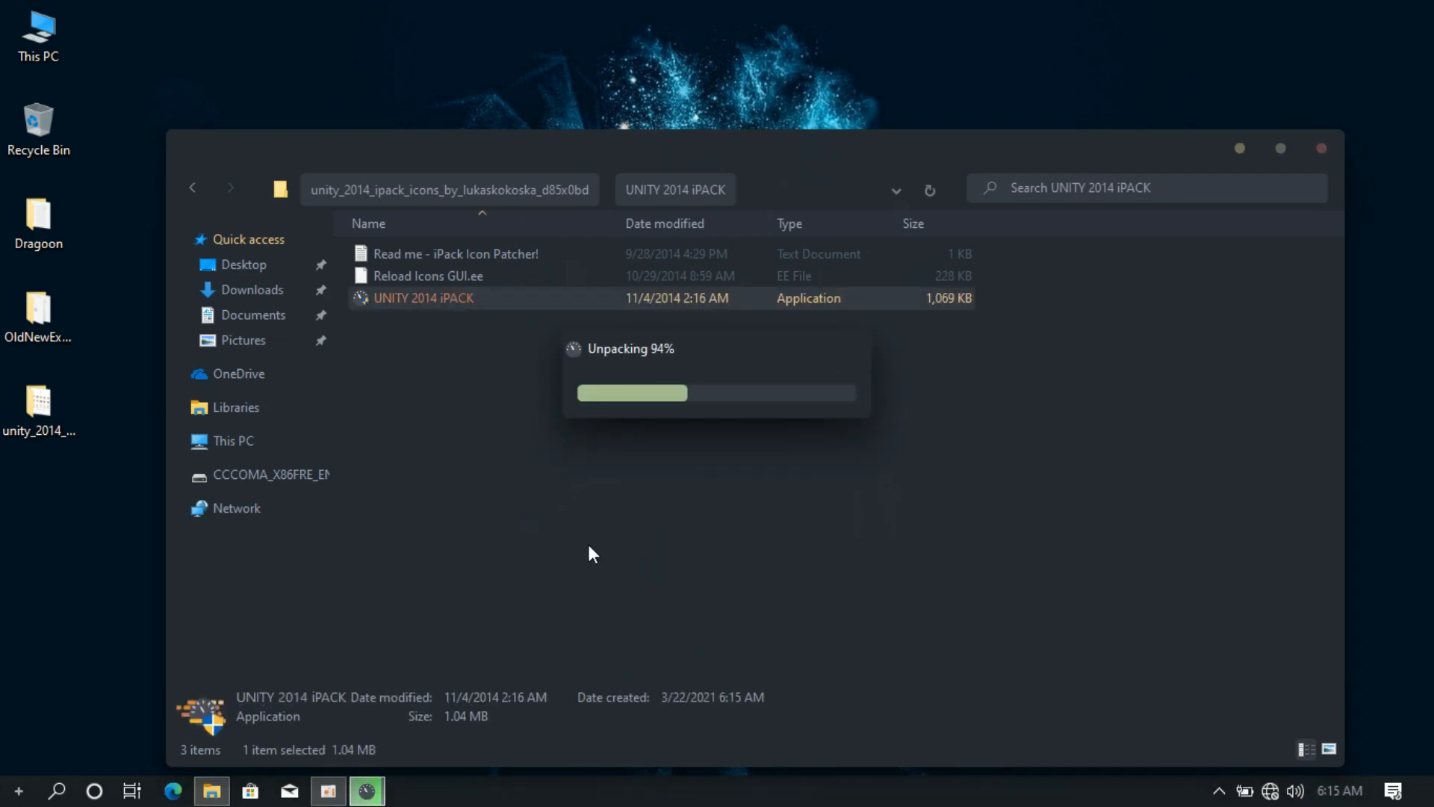
{"action": "left_click_drag", "start_coordinate": [814, 173], "coordinate": [769, 307]}
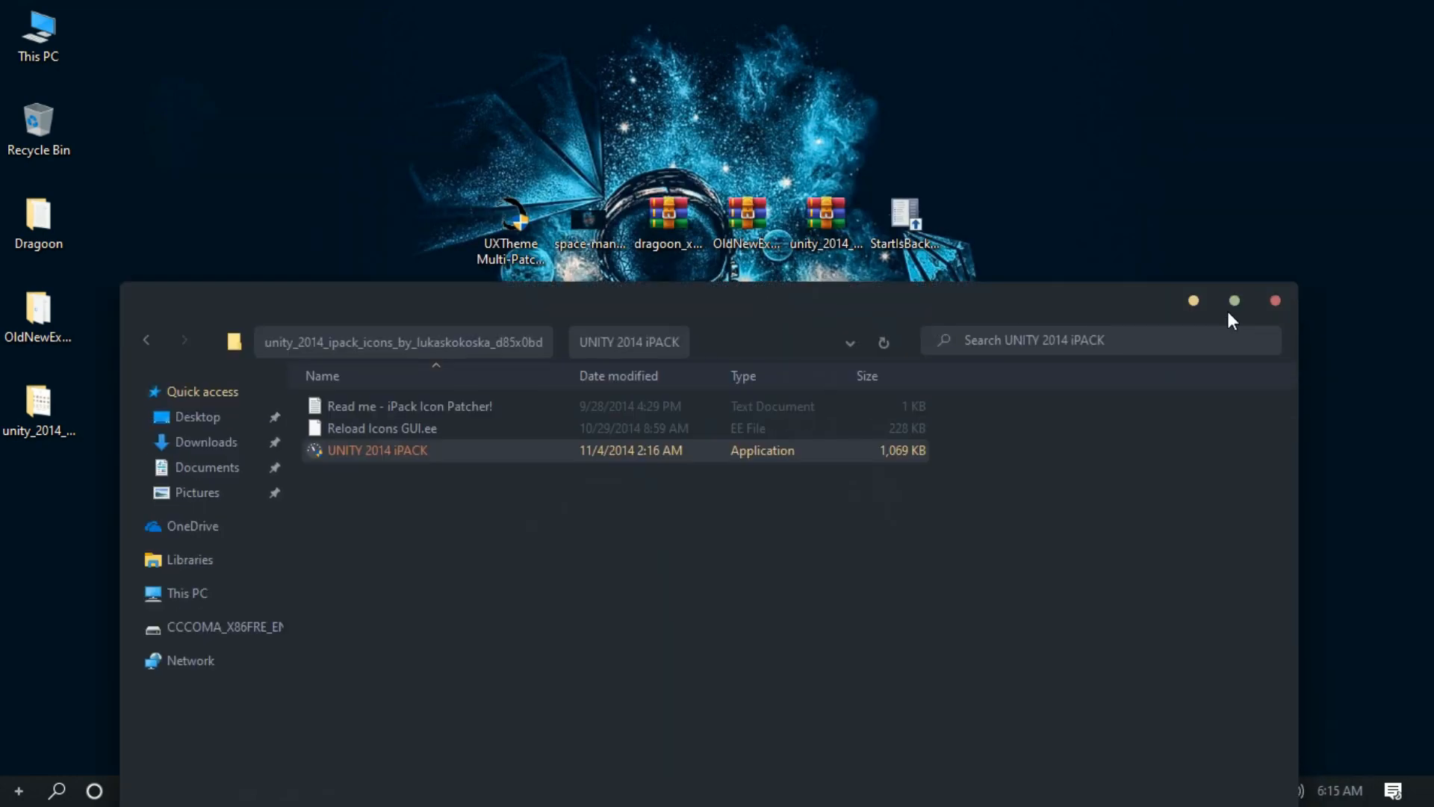
{"action": "left_click", "coordinate": [1272, 301]}
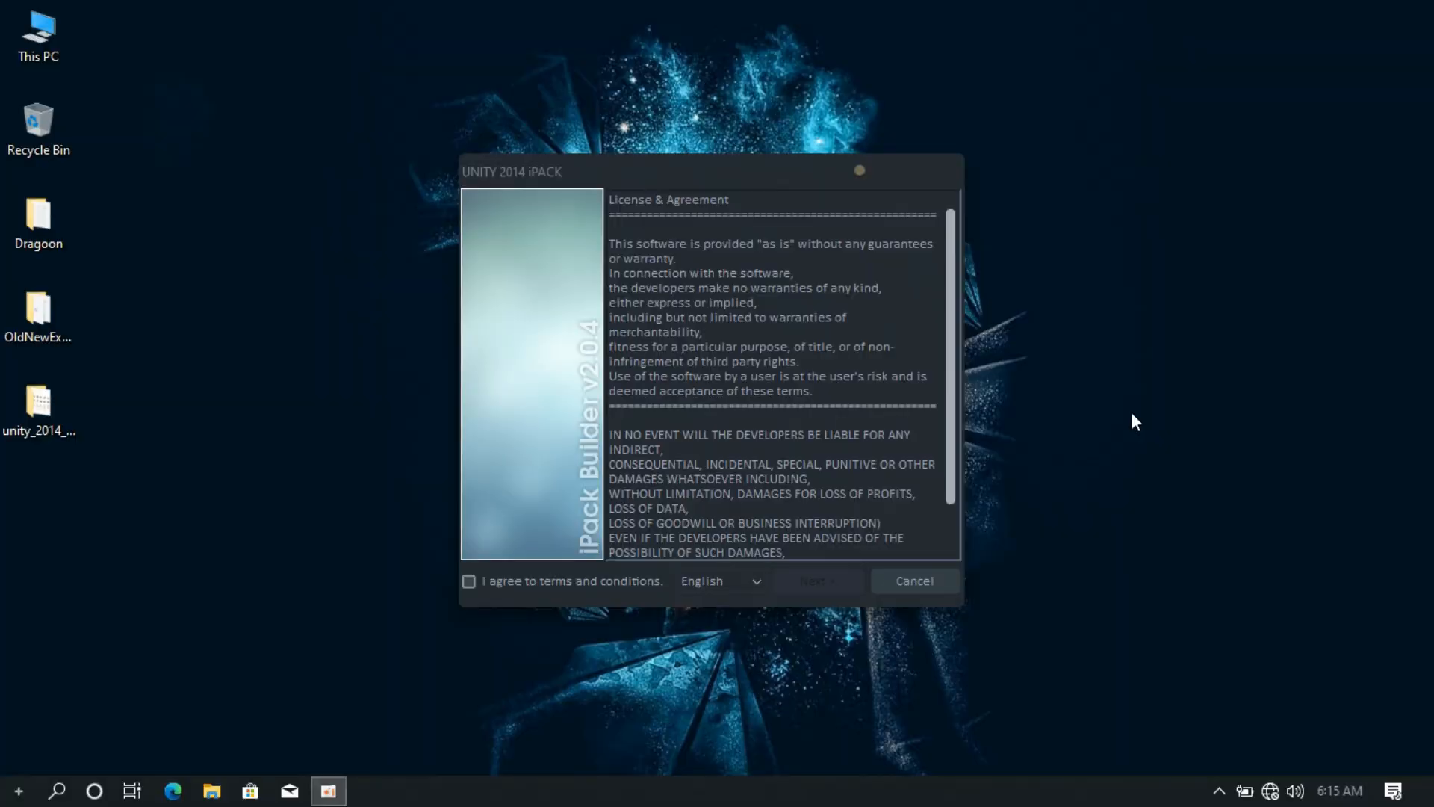
Agree to the UNITY 2014 iPACK terms, install the icon pack with a restore point, and finish the installer.
{"action": "left_click", "coordinate": [482, 583]}
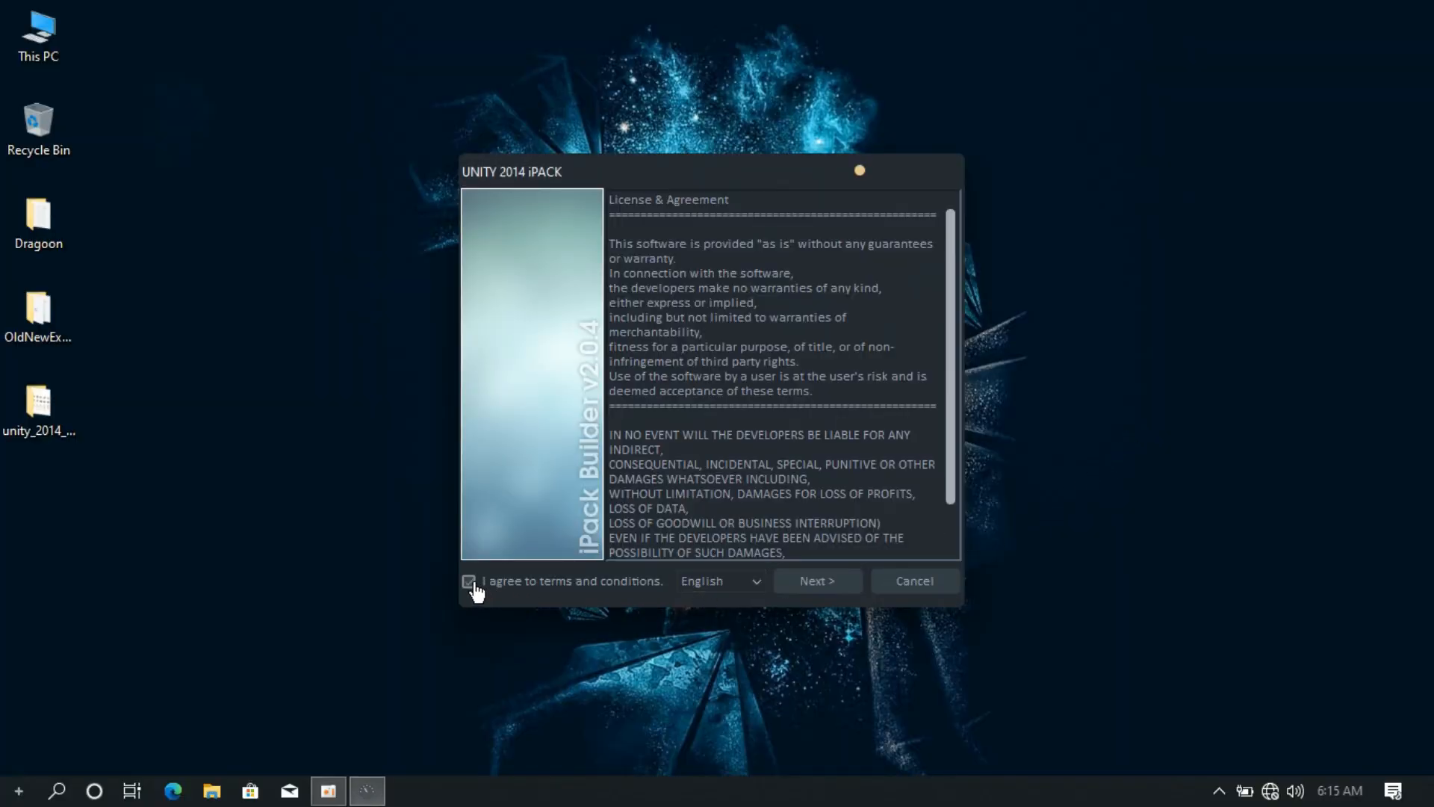
{"action": "left_click", "coordinate": [797, 581]}
{"action": "left_click", "coordinate": [796, 581]}
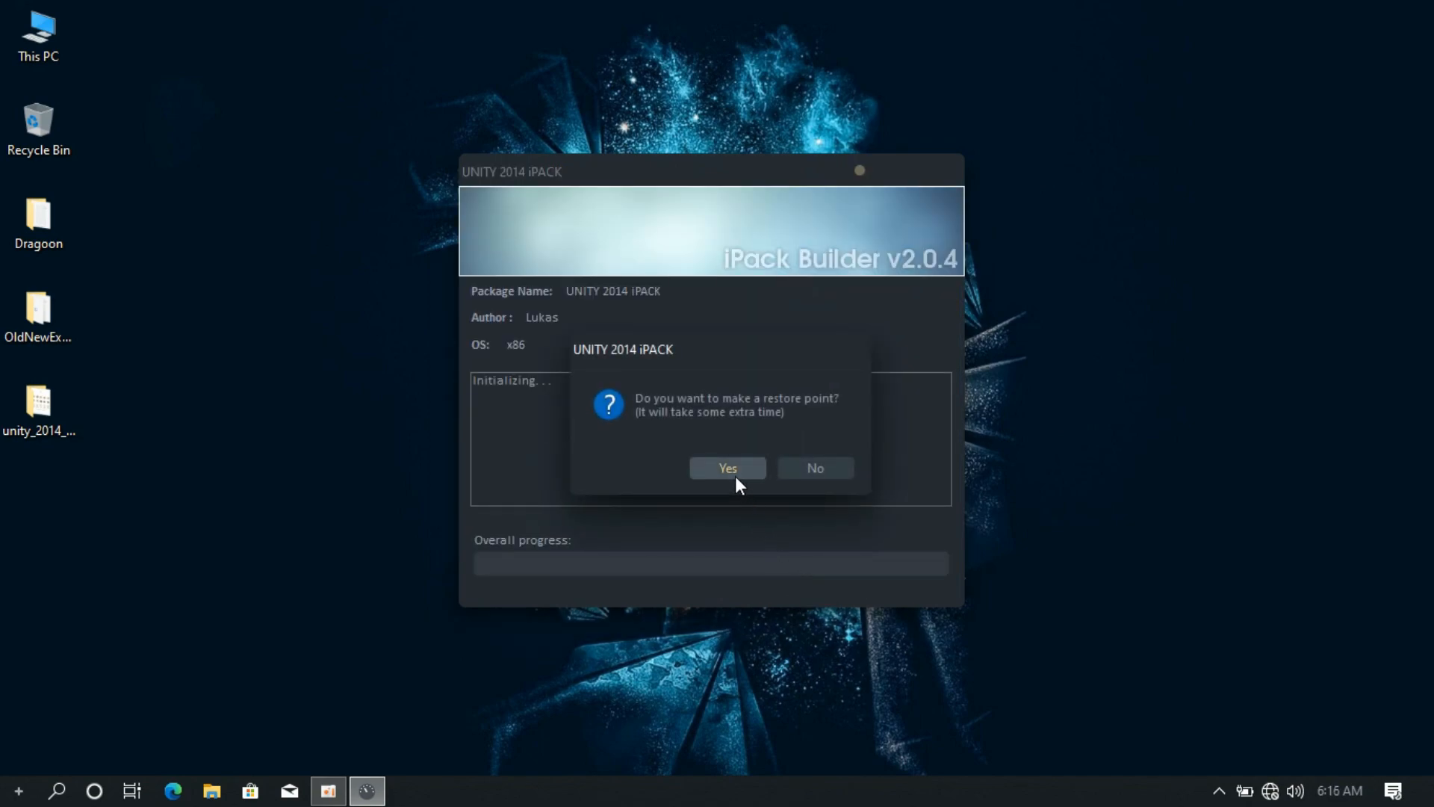
{"action": "left_click", "coordinate": [732, 472]}
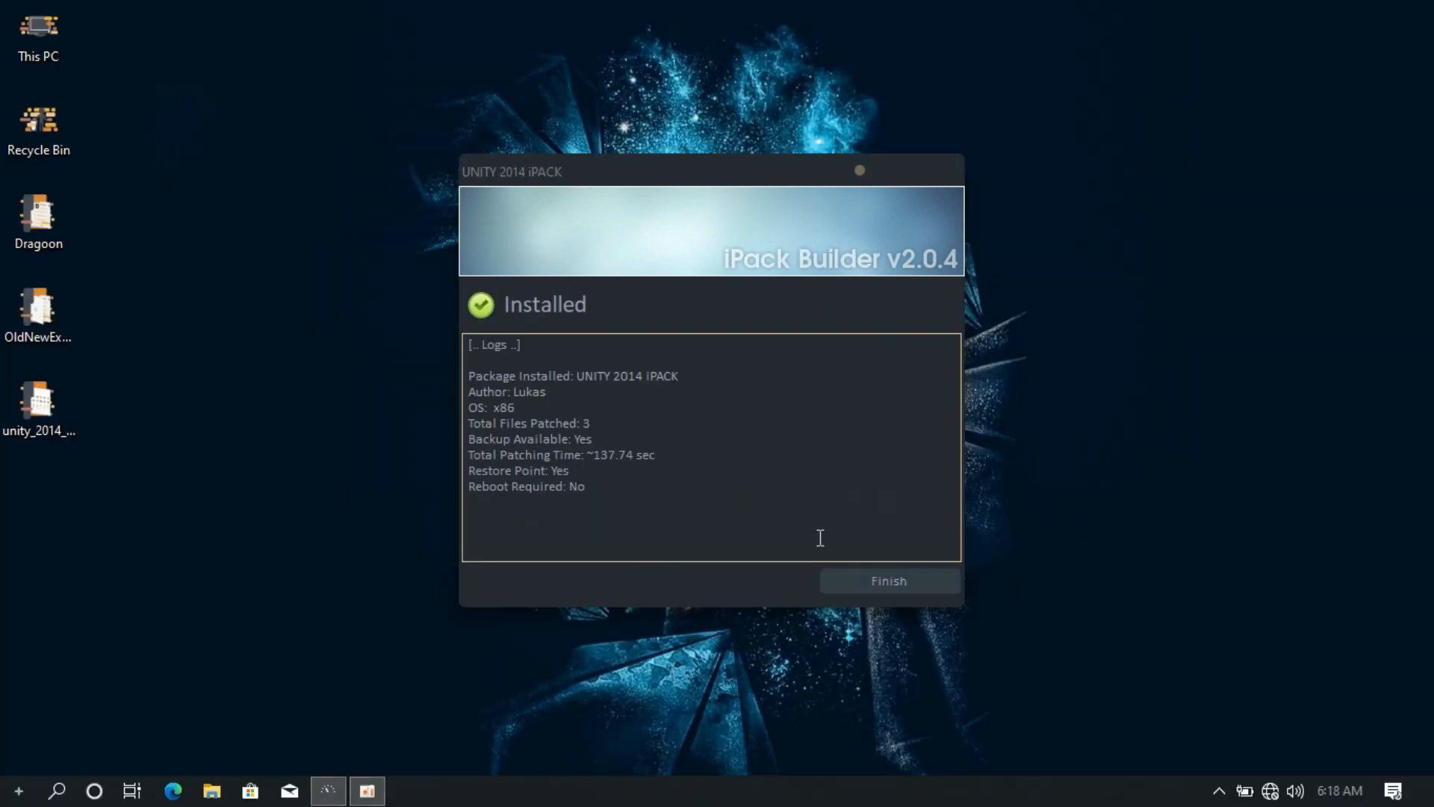
{"action": "left_click", "coordinate": [856, 580]}
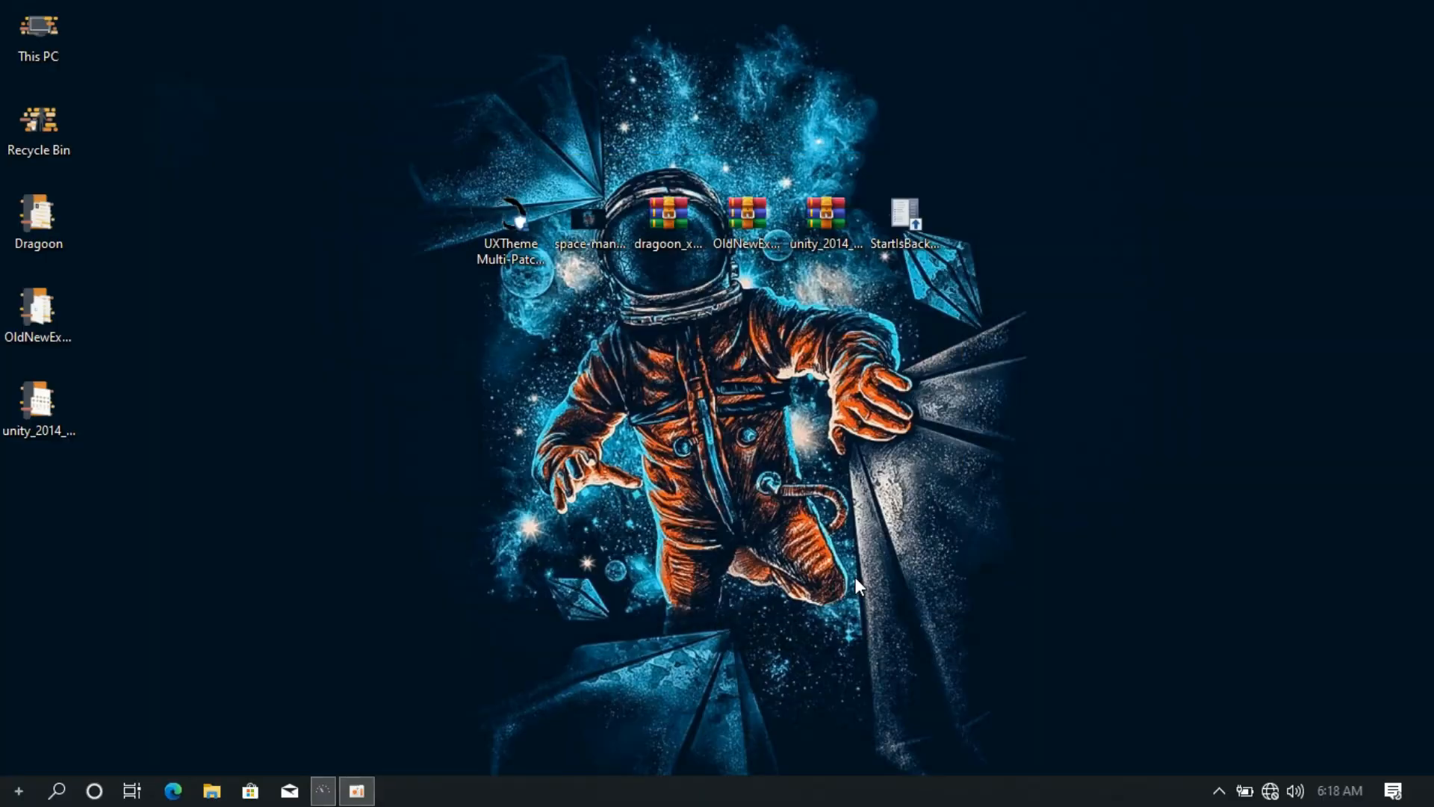
Refresh the desktop and check the new icons in This PC, Quick access and OneDrive, dismissing the OneDrive setup.
{"action": "right_click", "coordinate": [854, 576]}
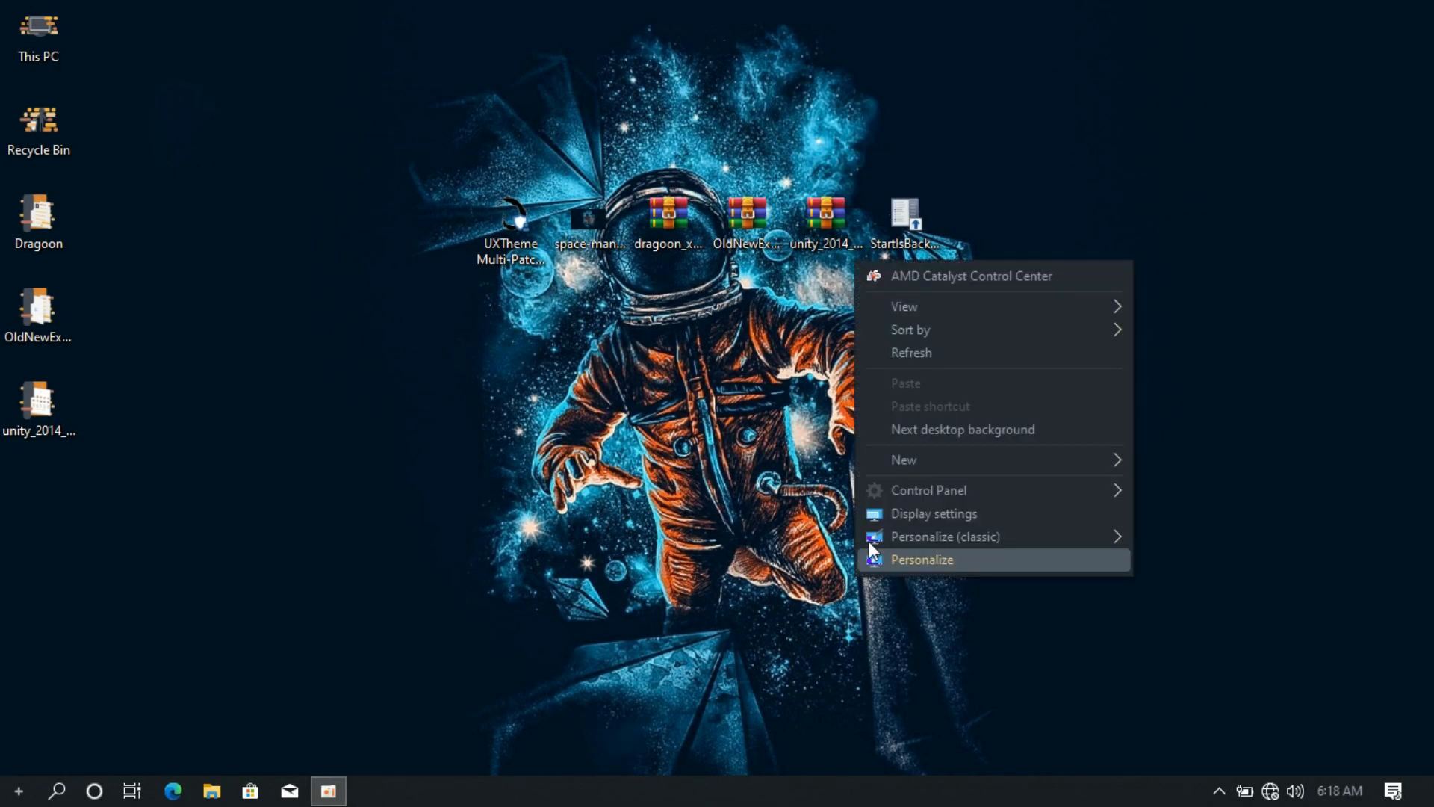
{"action": "left_click", "coordinate": [867, 360]}
{"action": "double_click", "coordinate": [53, 46]}
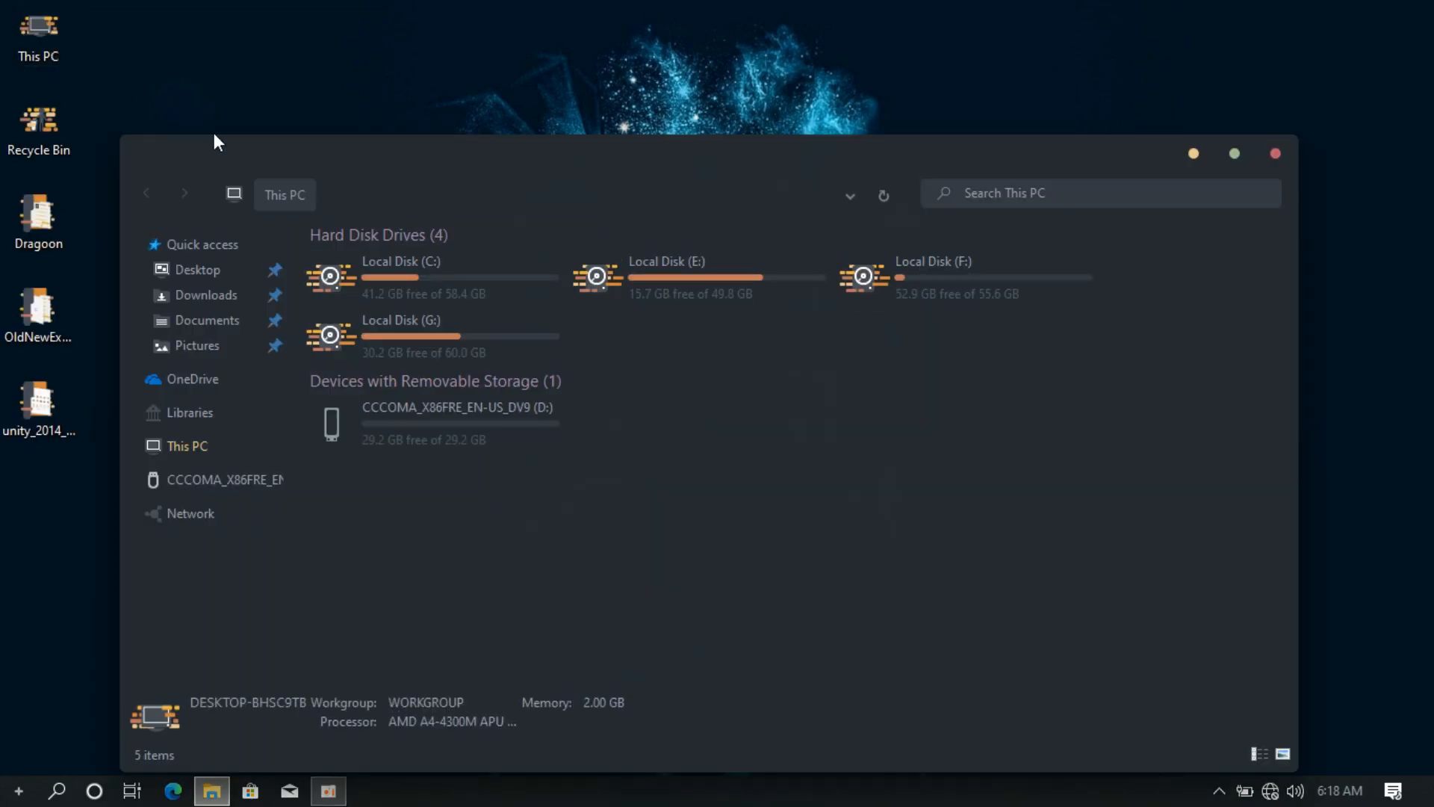
{"action": "left_click_drag", "start_coordinate": [266, 159], "coordinate": [262, 83]}
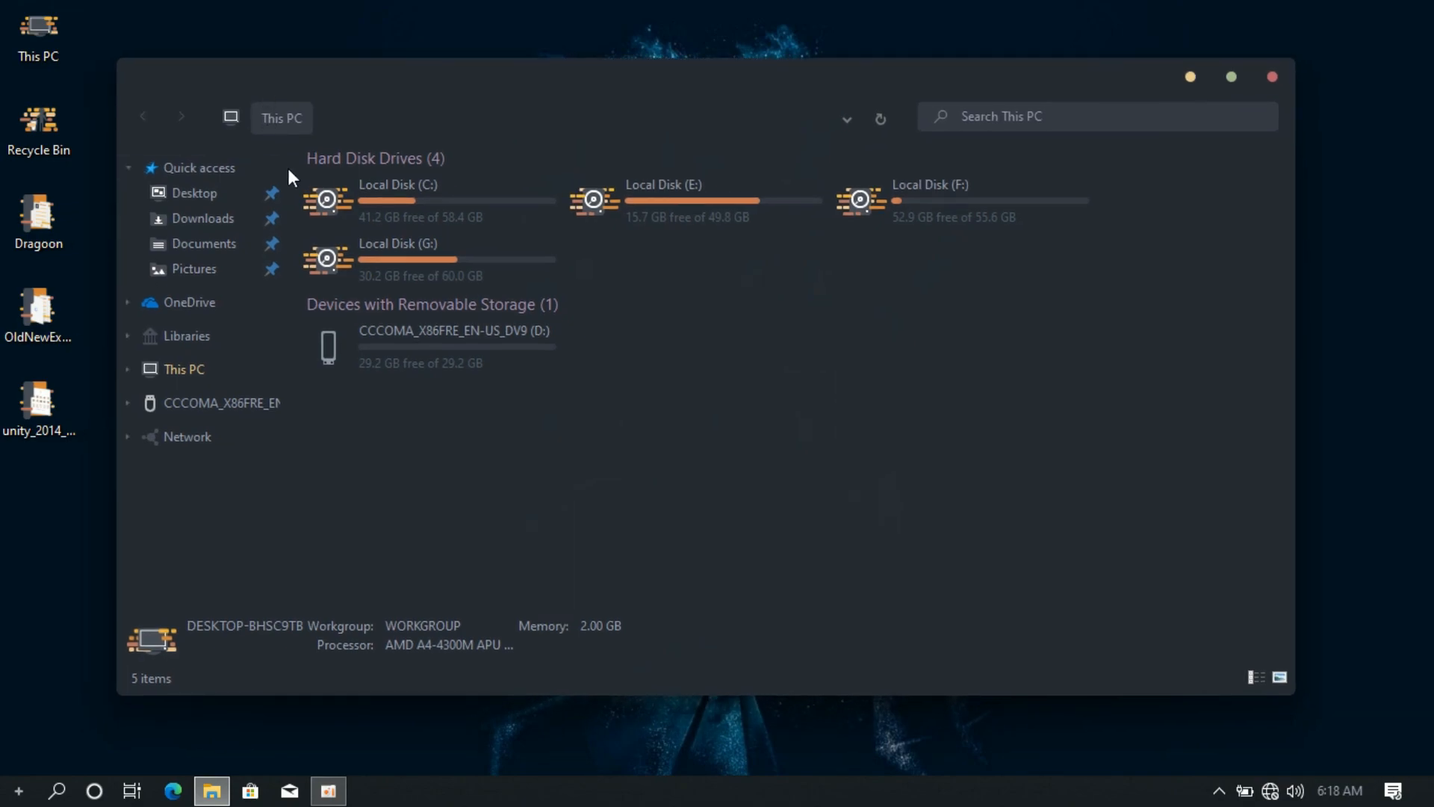
{"action": "left_click", "coordinate": [224, 173]}
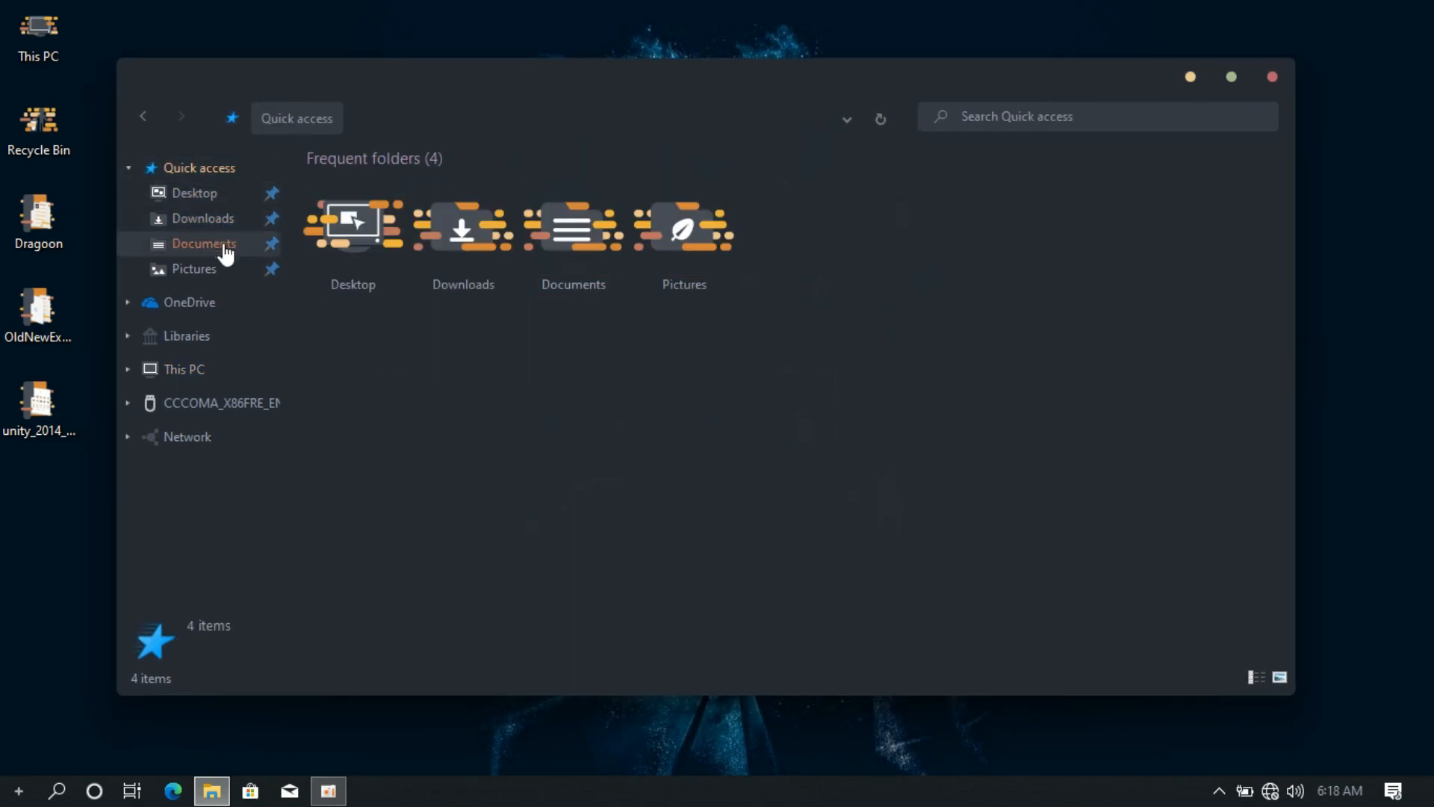
{"action": "left_click", "coordinate": [209, 302]}
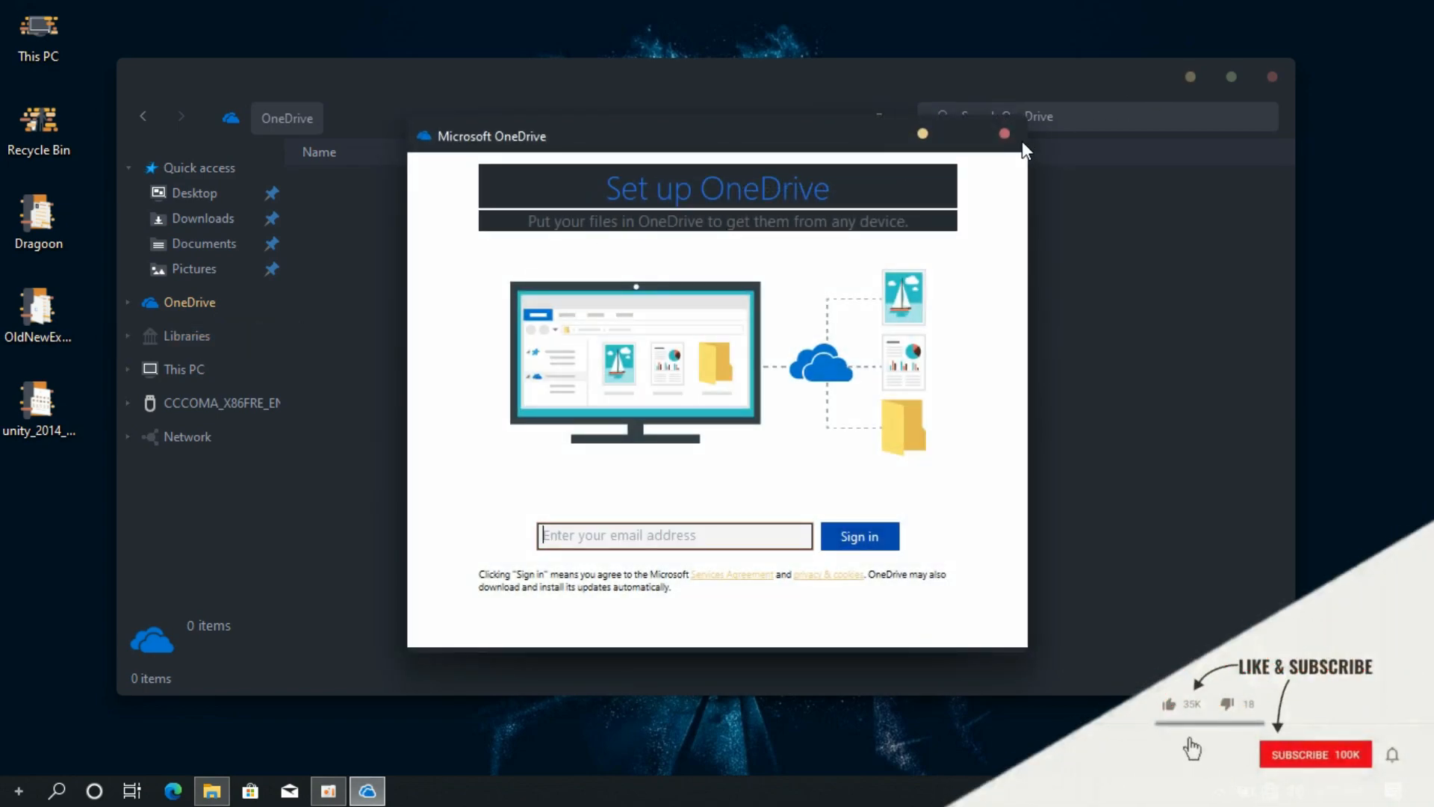
{"action": "left_click", "coordinate": [1019, 133]}
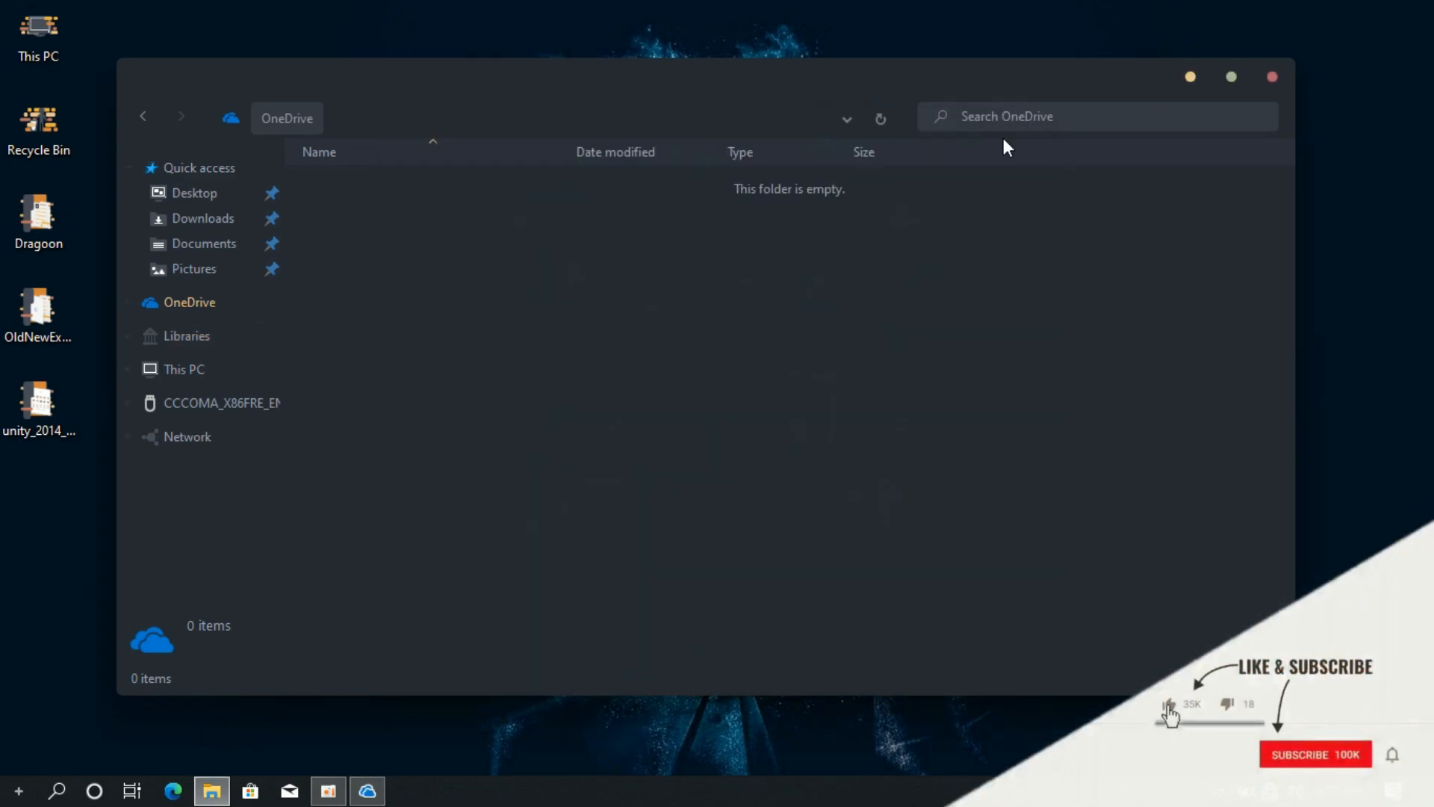
View the new icons in Libraries, This PC and Local Disk (C:), closing the window when done.
{"action": "left_click", "coordinate": [215, 336]}
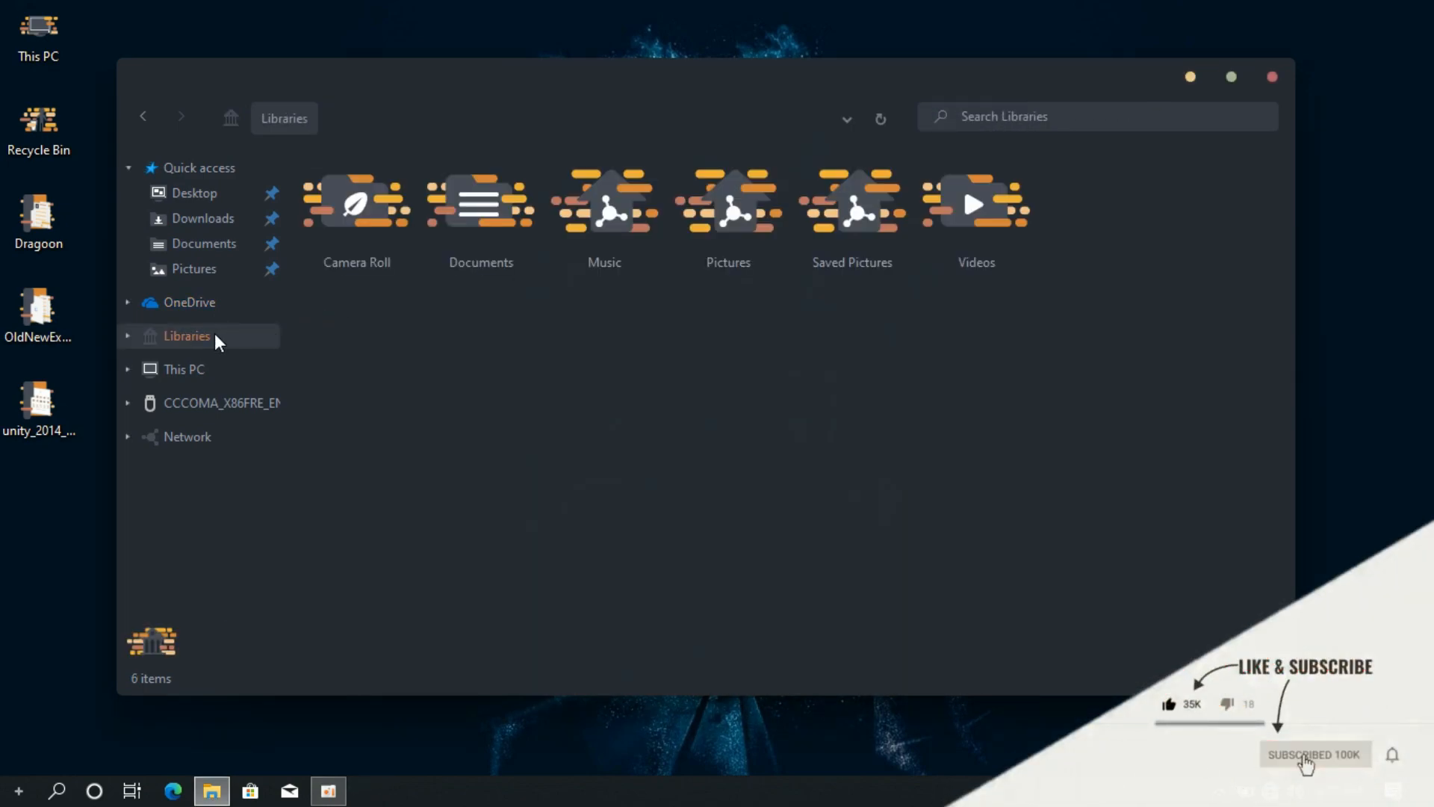
{"action": "left_click", "coordinate": [199, 369]}
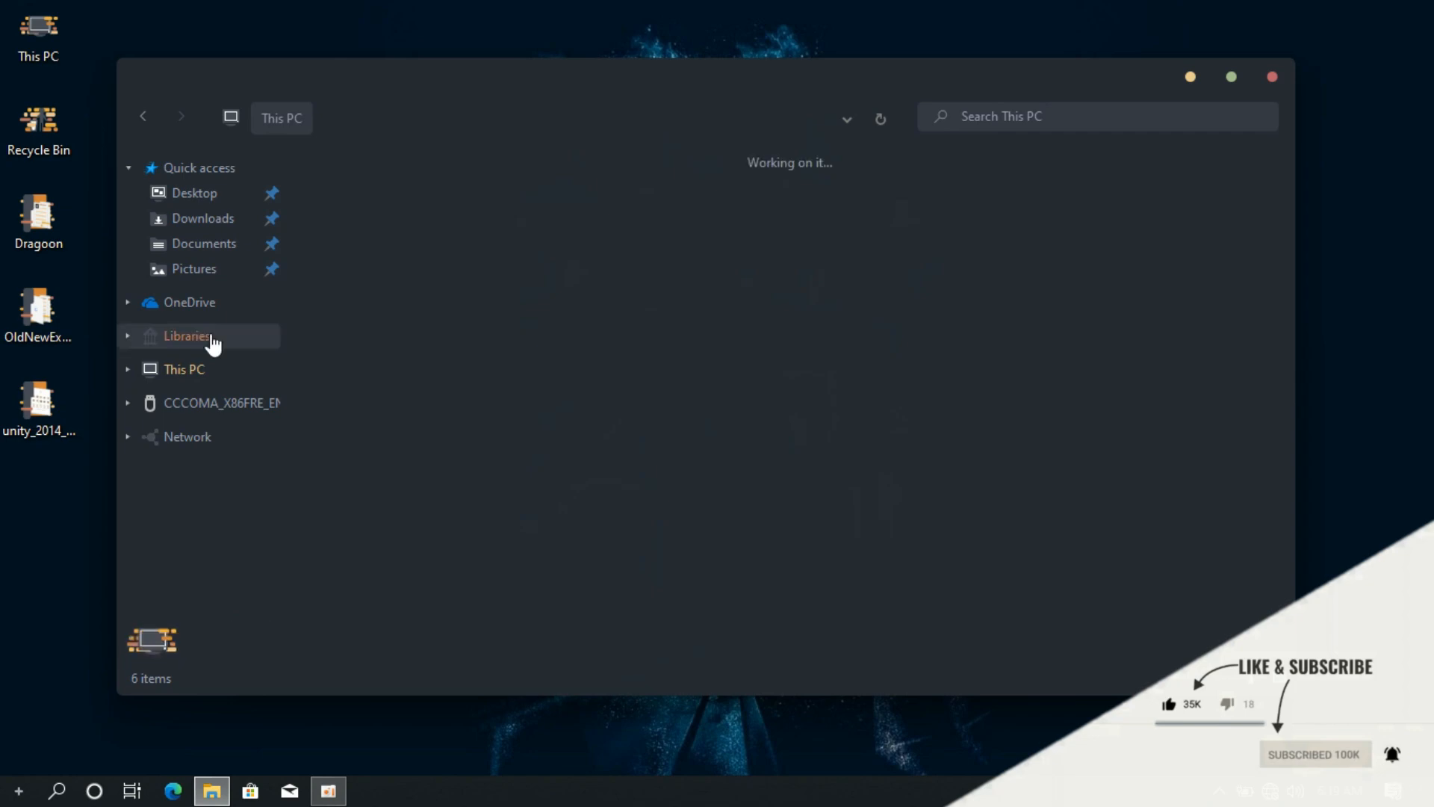
{"action": "left_click", "coordinate": [369, 213]}
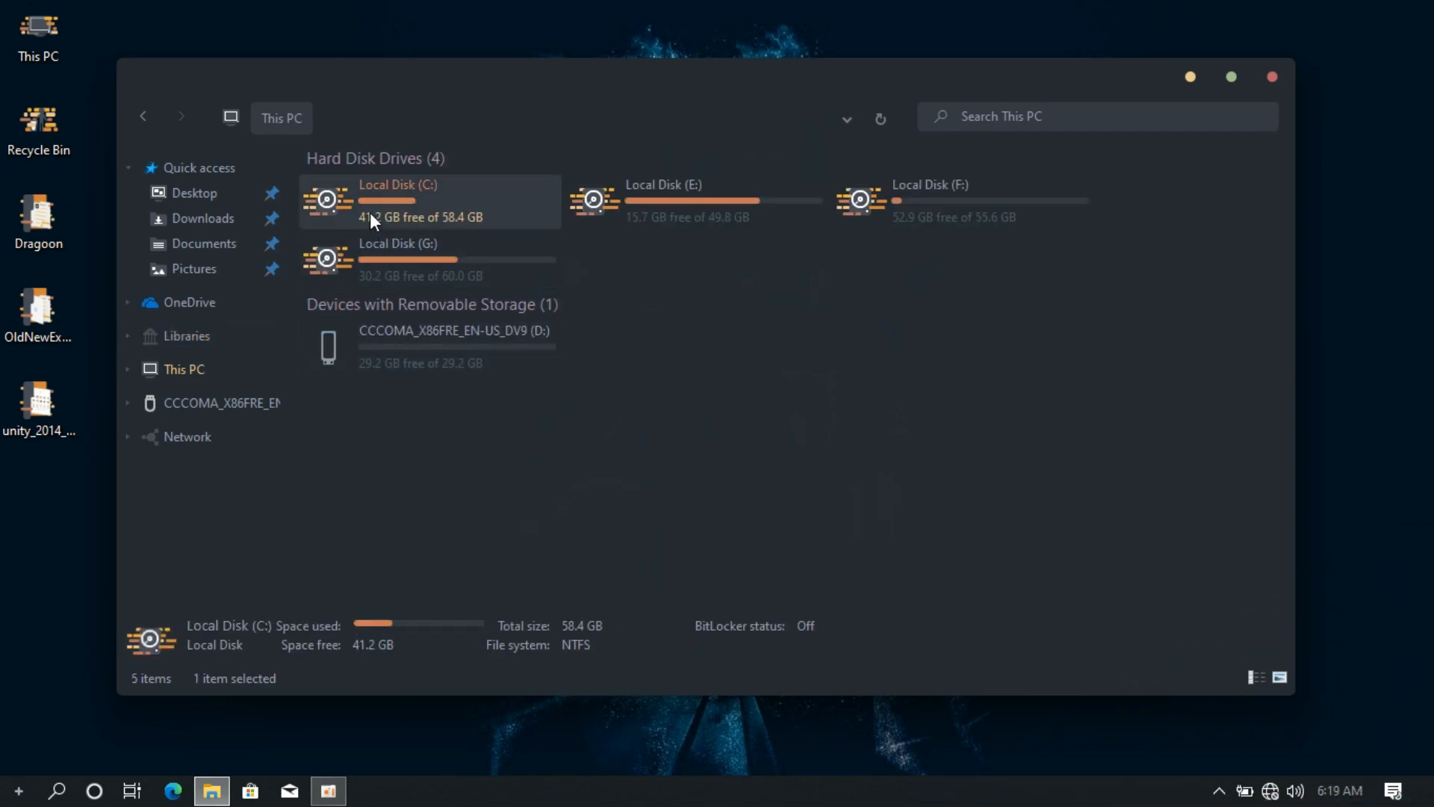
{"action": "double_click", "coordinate": [370, 212]}
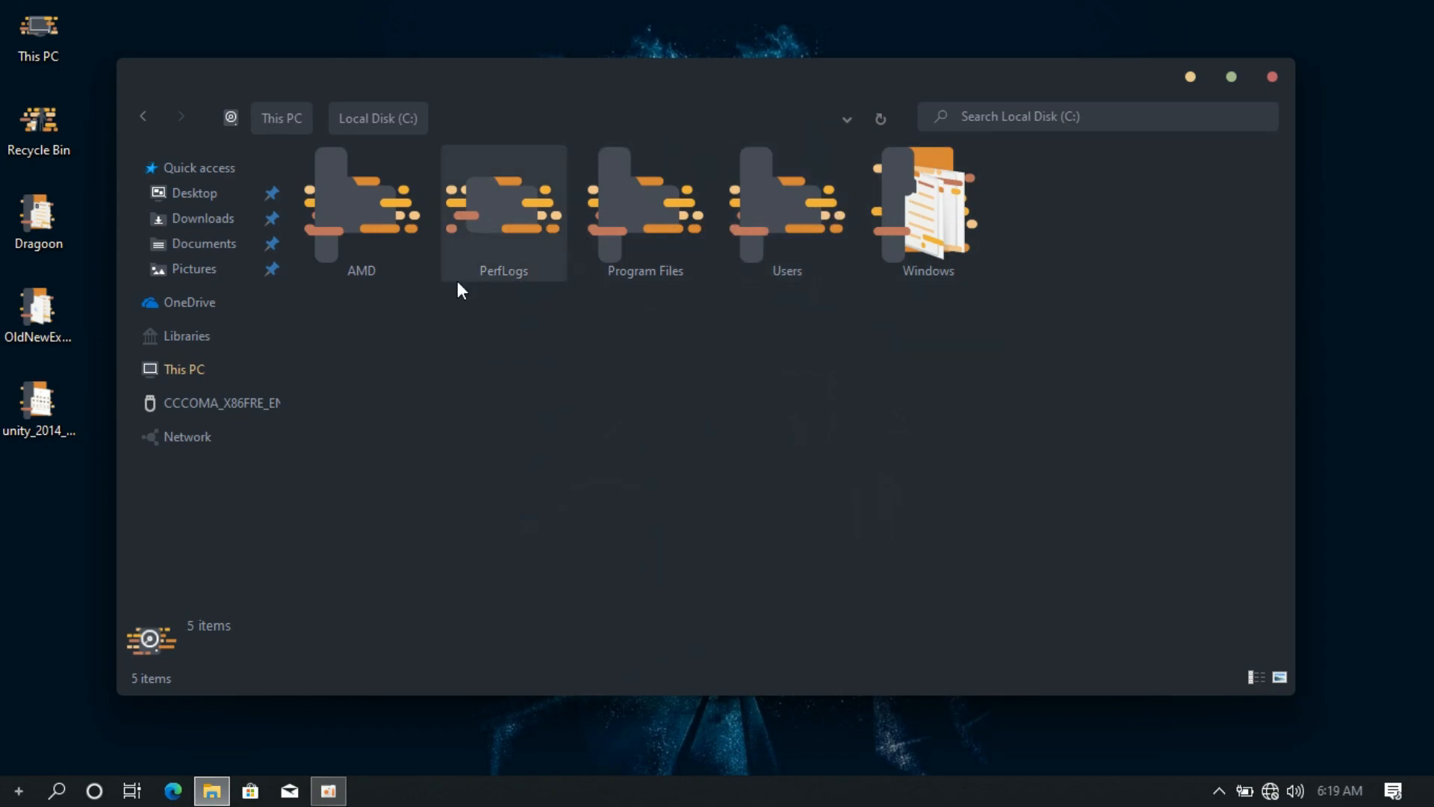
{"action": "left_click", "coordinate": [1271, 79]}
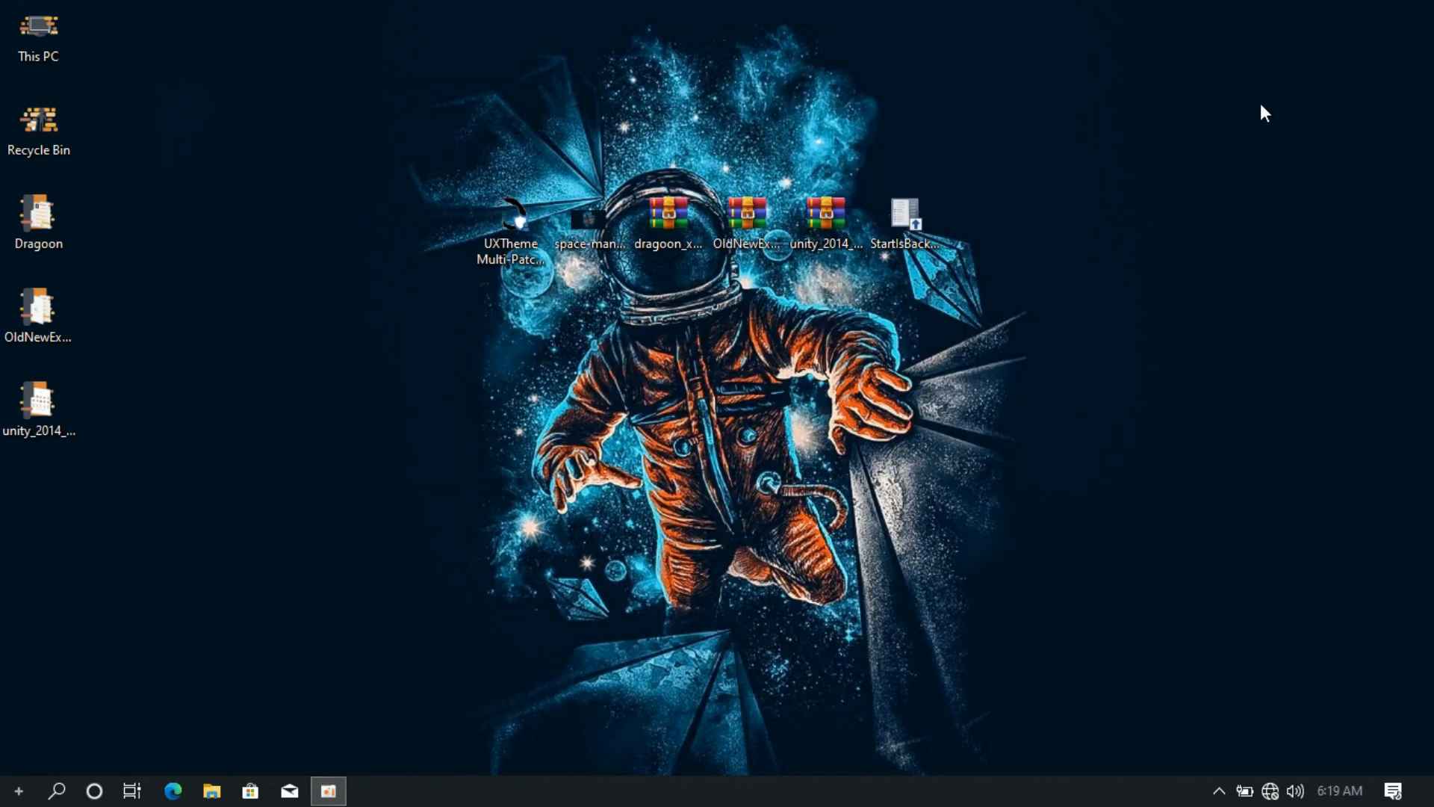
Run the StartIsBack installer from the desktop and install it for everyone in C:\Program Files\StartIsBack\.
{"action": "double_click", "coordinate": [929, 226]}
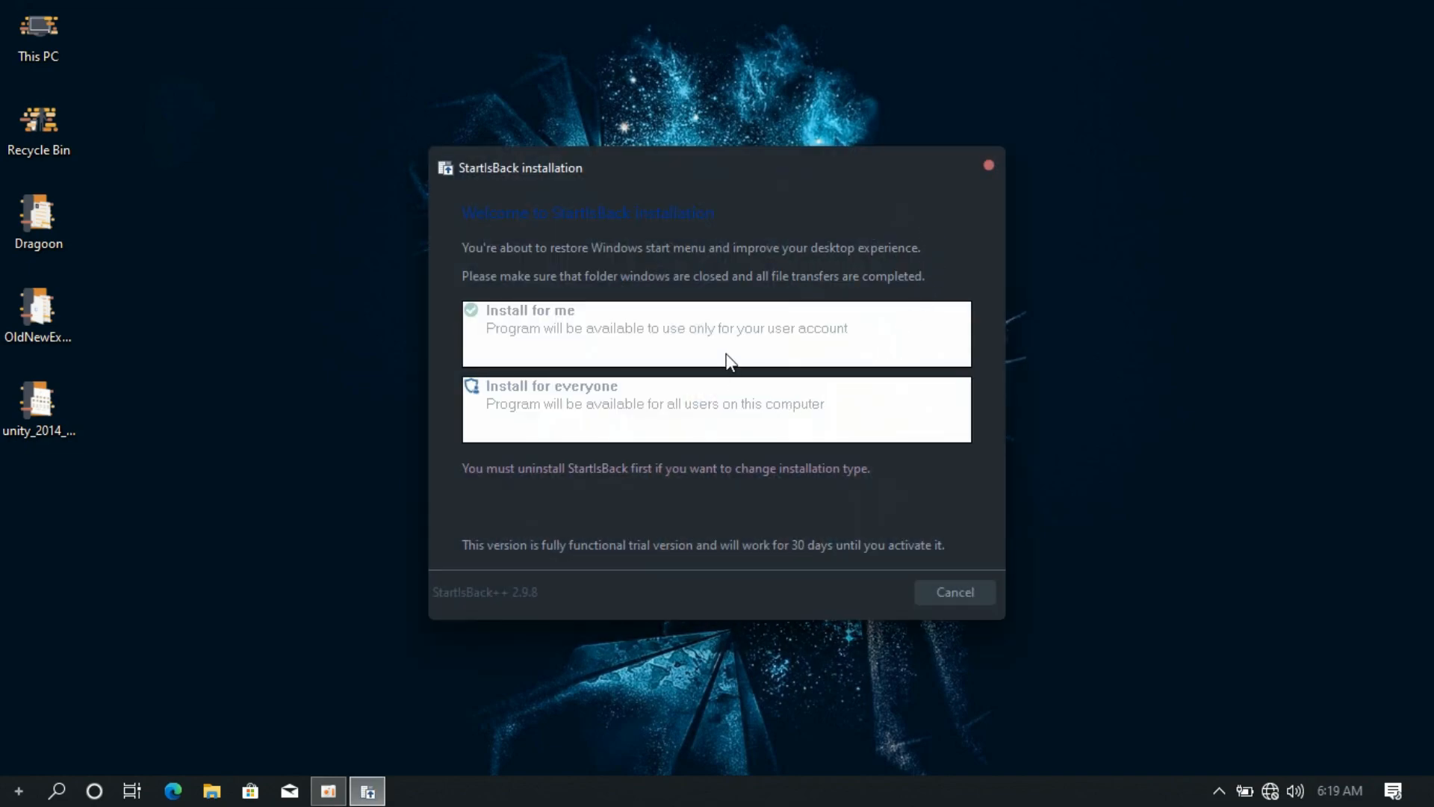
{"action": "left_click", "coordinate": [726, 403]}
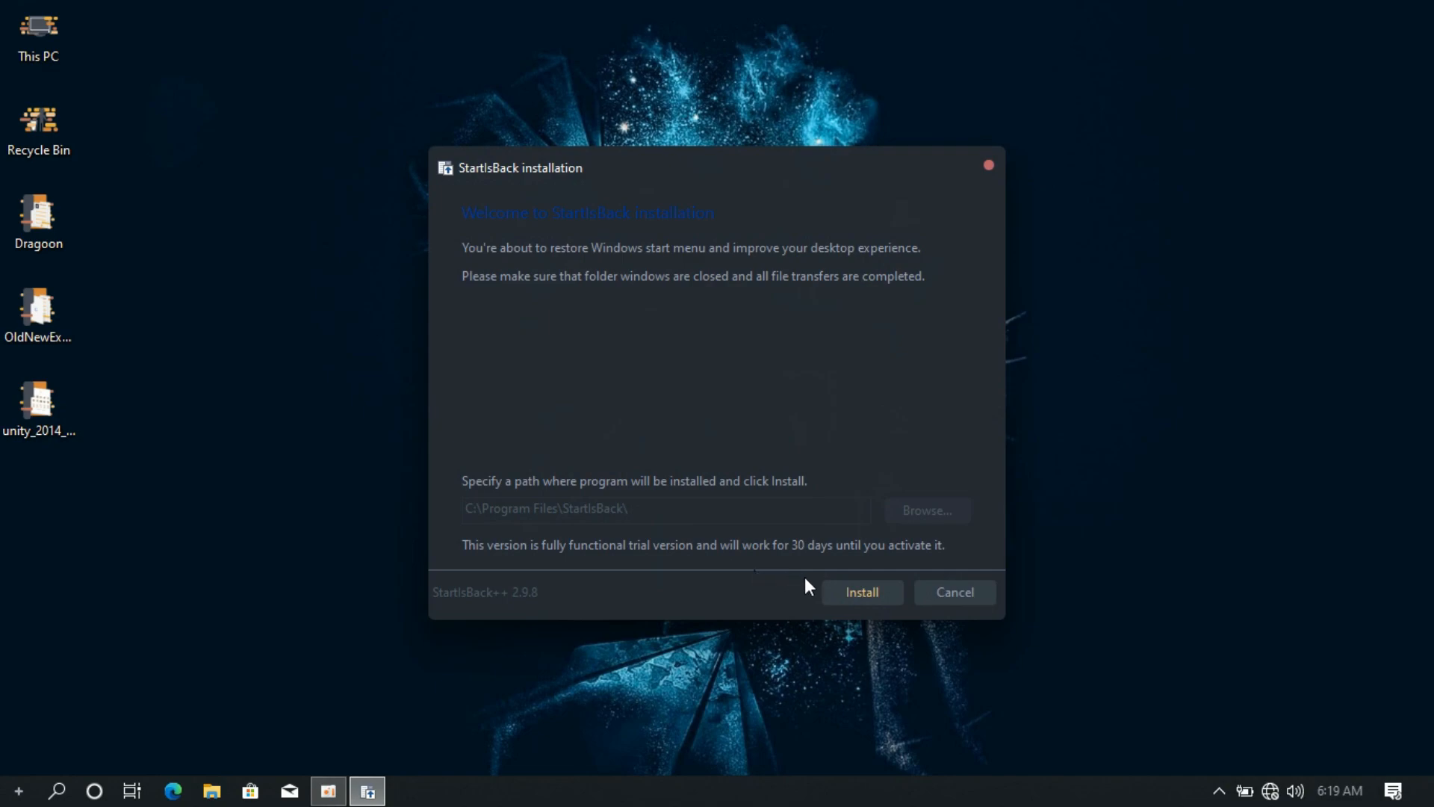
{"action": "left_click", "coordinate": [829, 590]}
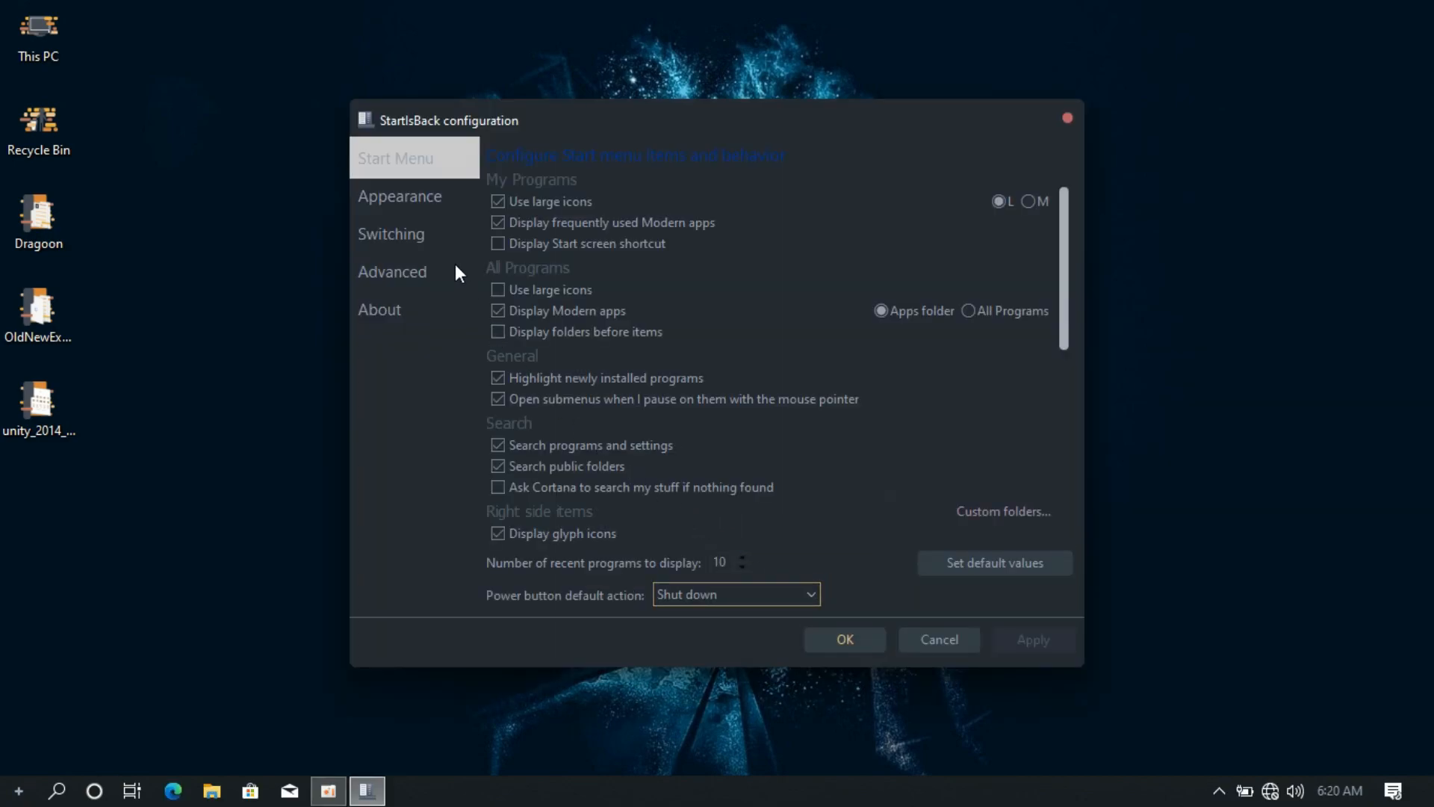
In the StartIsBack appearance settings, choose the Dark visual style for the start menu and the matching dark taskbar.
{"action": "left_click", "coordinate": [439, 206]}
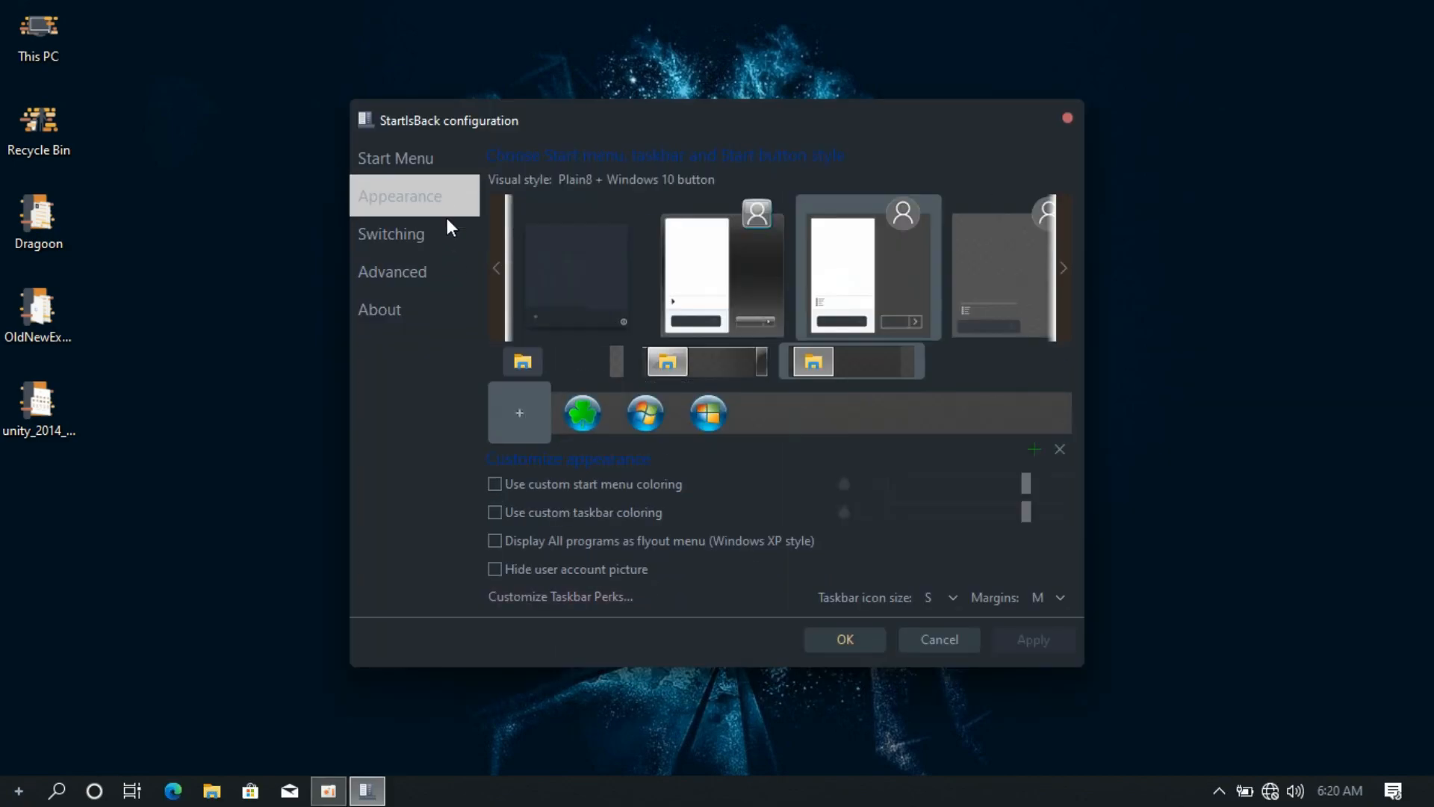
{"action": "left_click", "coordinate": [564, 284]}
{"action": "left_click", "coordinate": [572, 352]}
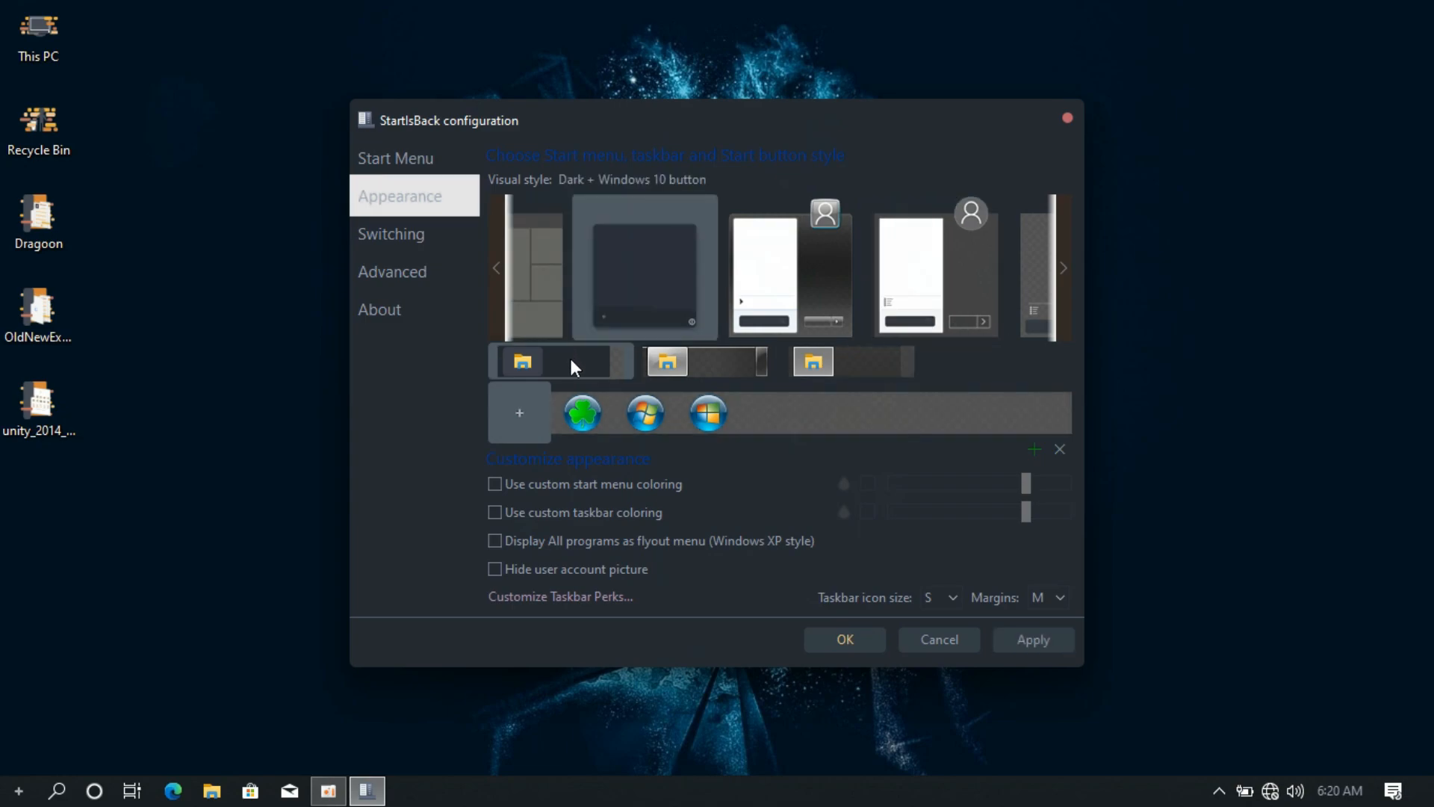
Turn on custom taskbar coloring and centered task icons in StartIsBack, and apply the changes.
{"action": "left_click", "coordinate": [493, 514]}
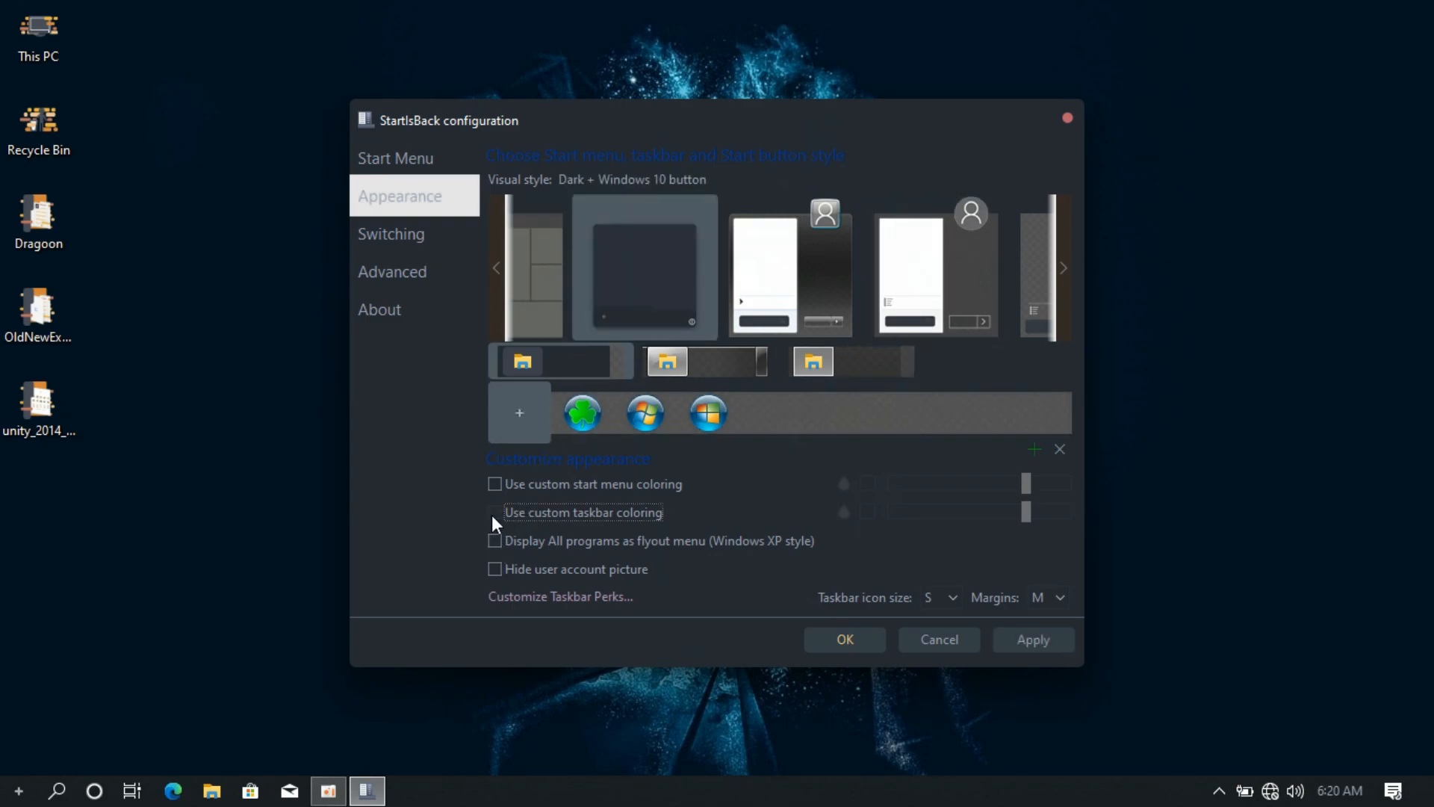
{"action": "left_click", "coordinate": [533, 595]}
{"action": "left_click", "coordinate": [516, 365]}
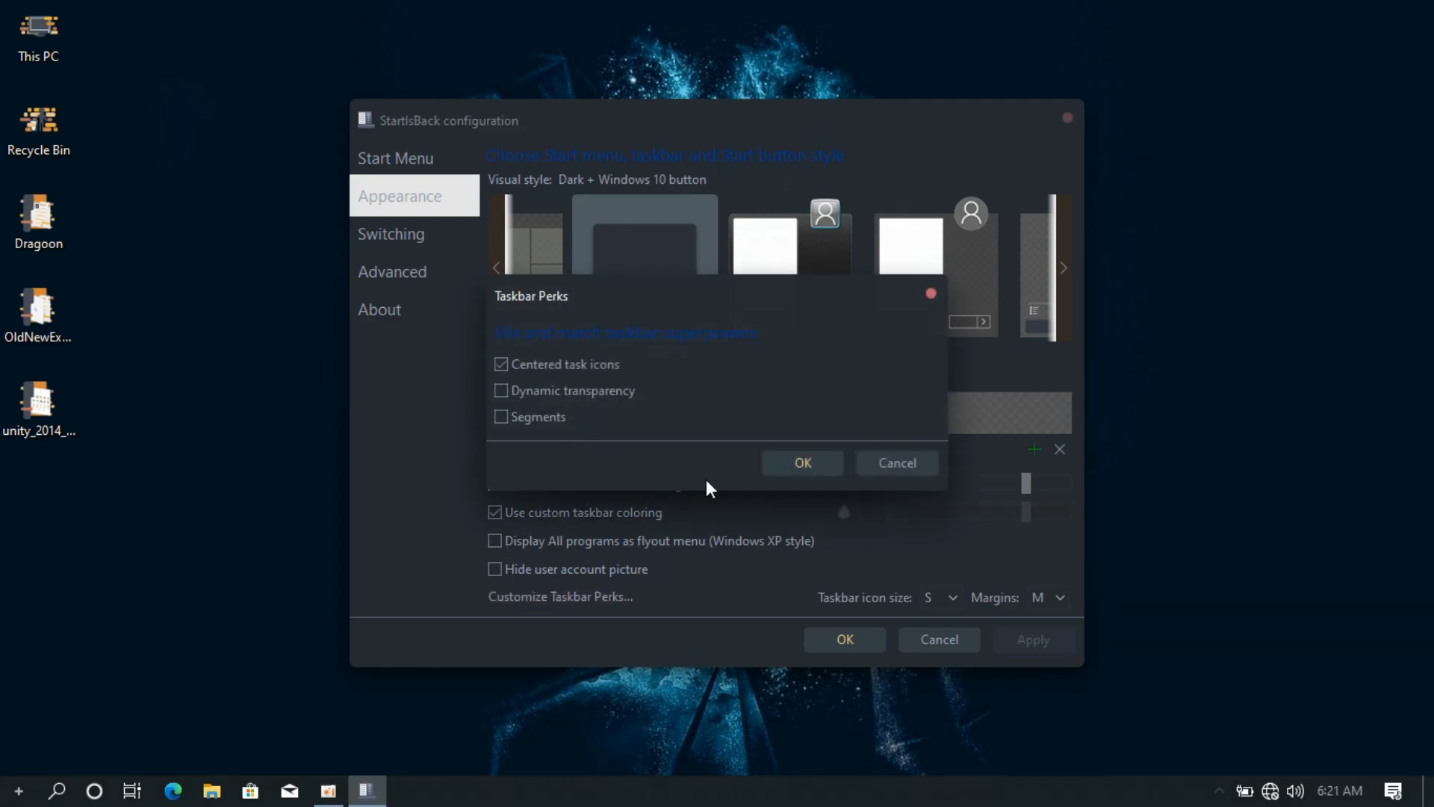
{"action": "left_click", "coordinate": [790, 464]}
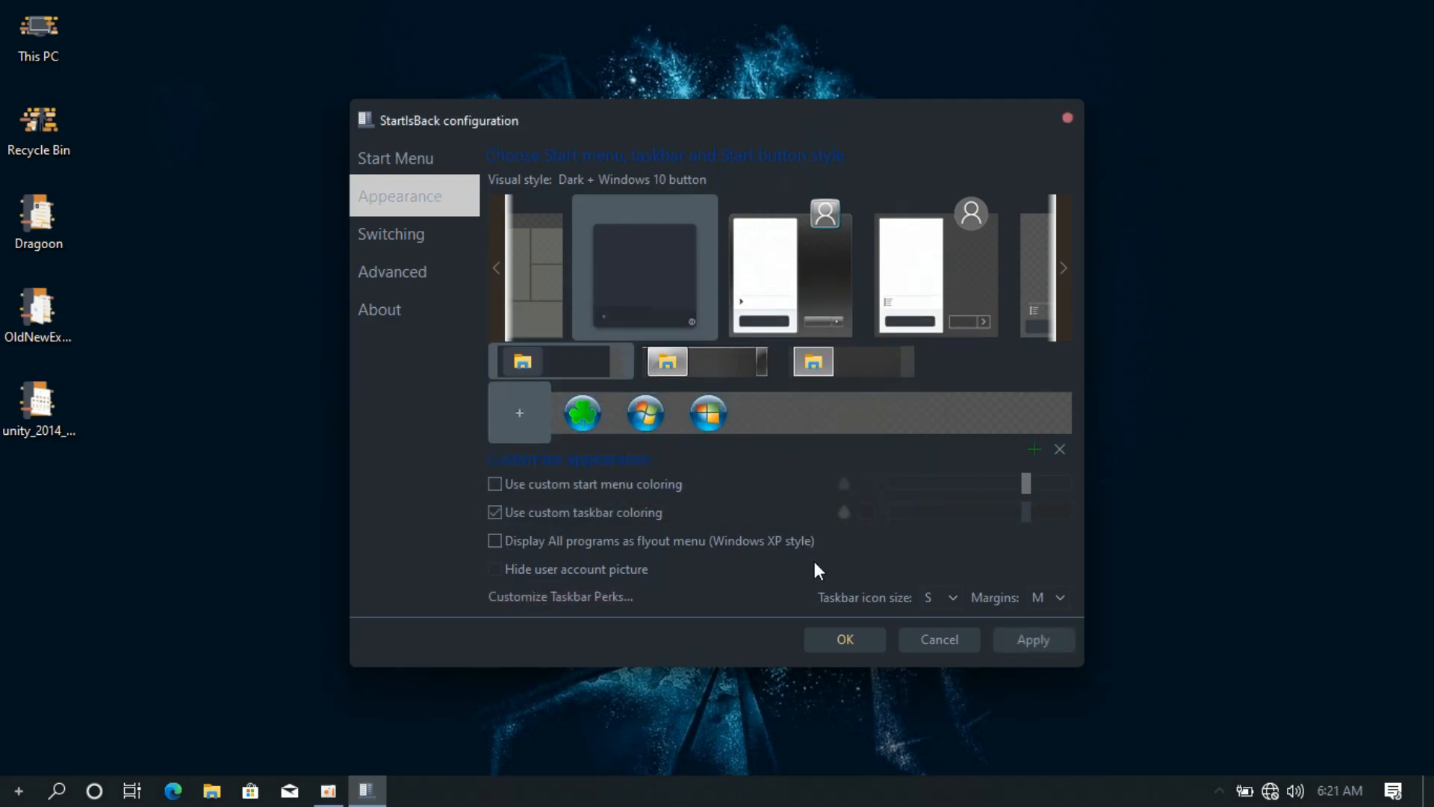
{"action": "left_click", "coordinate": [1030, 639]}
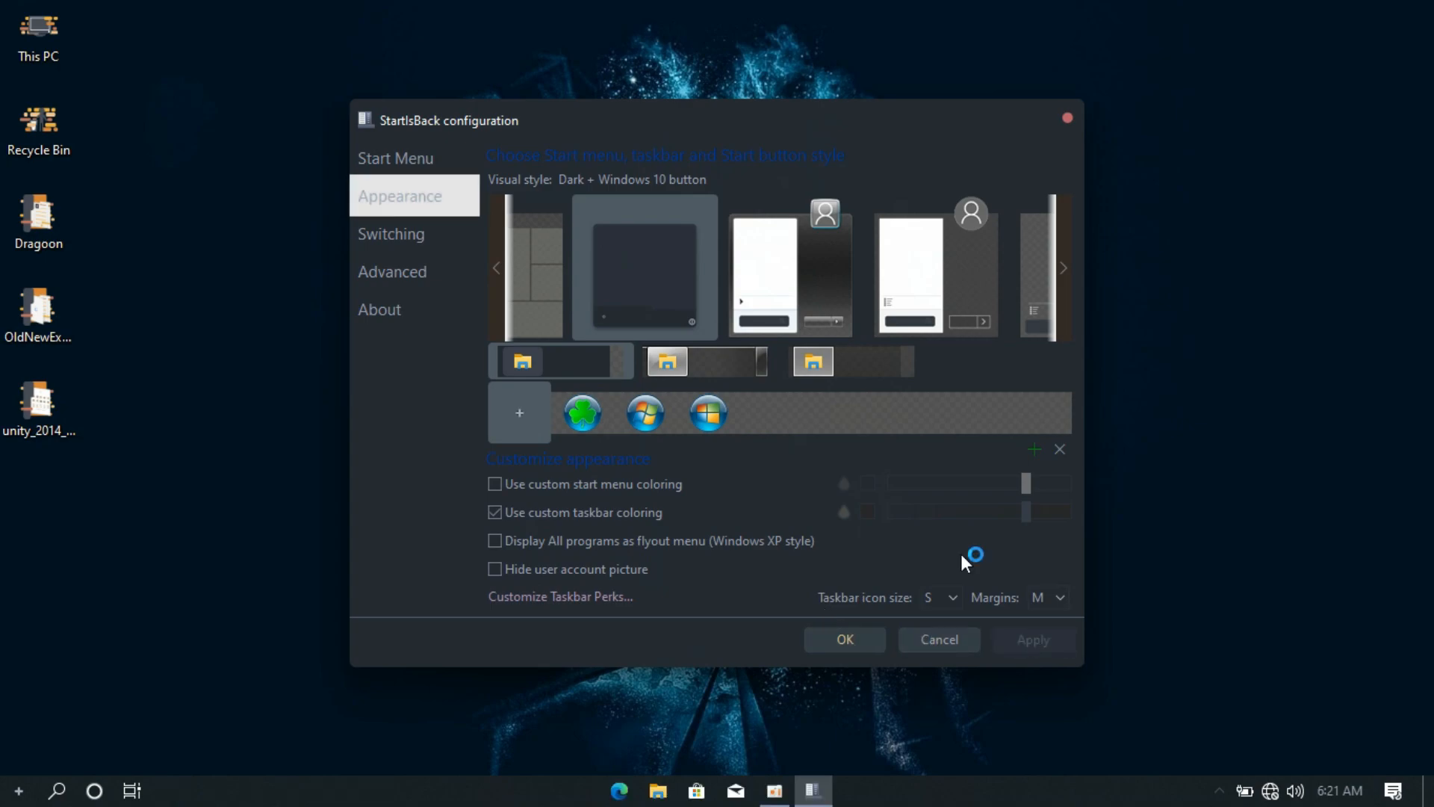
Set the custom taskbar color to a dark shade with RGB 28, 28, 36, add it to the custom colors, and apply it.
{"action": "left_click", "coordinate": [870, 513]}
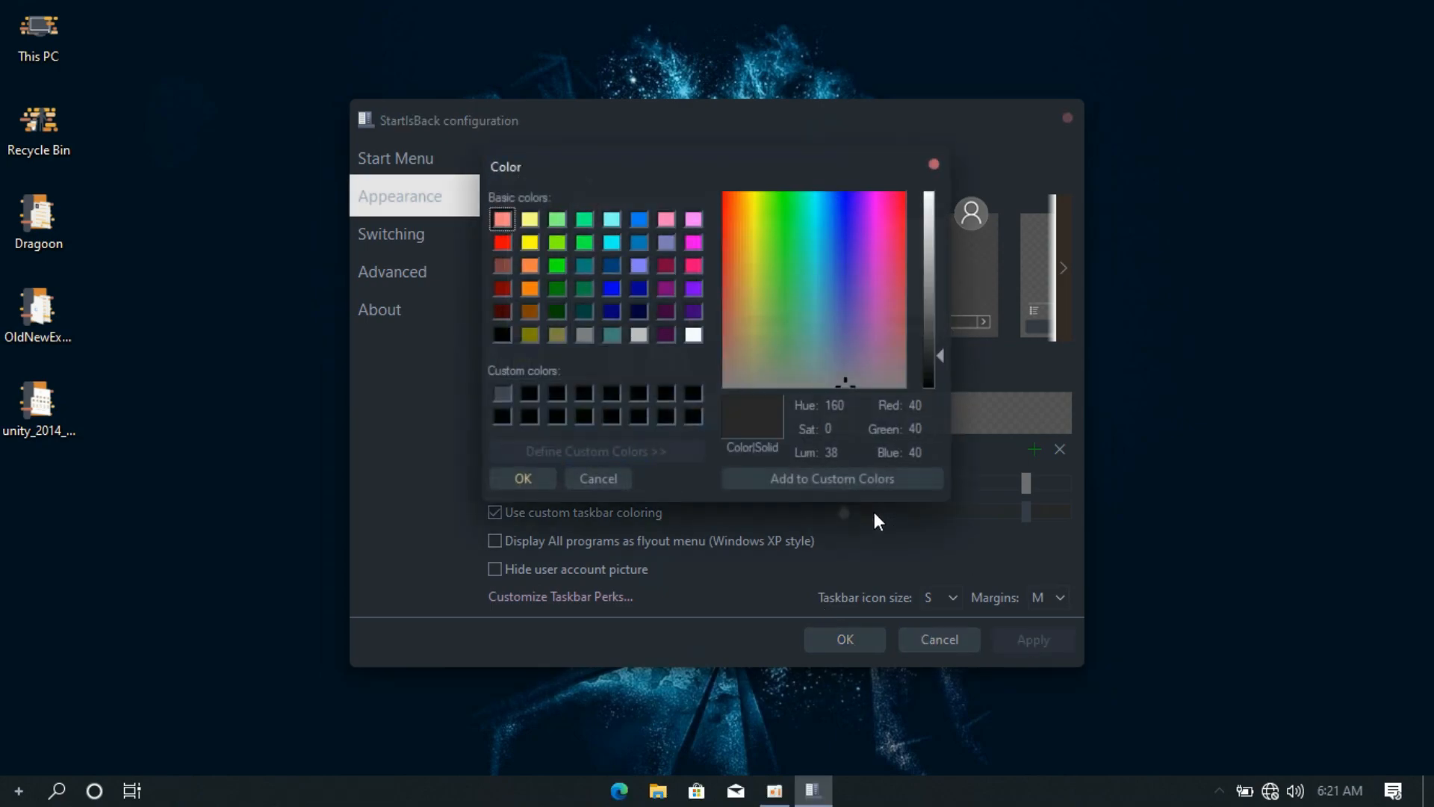
{"action": "left_click_drag", "start_coordinate": [840, 385], "coordinate": [849, 358]}
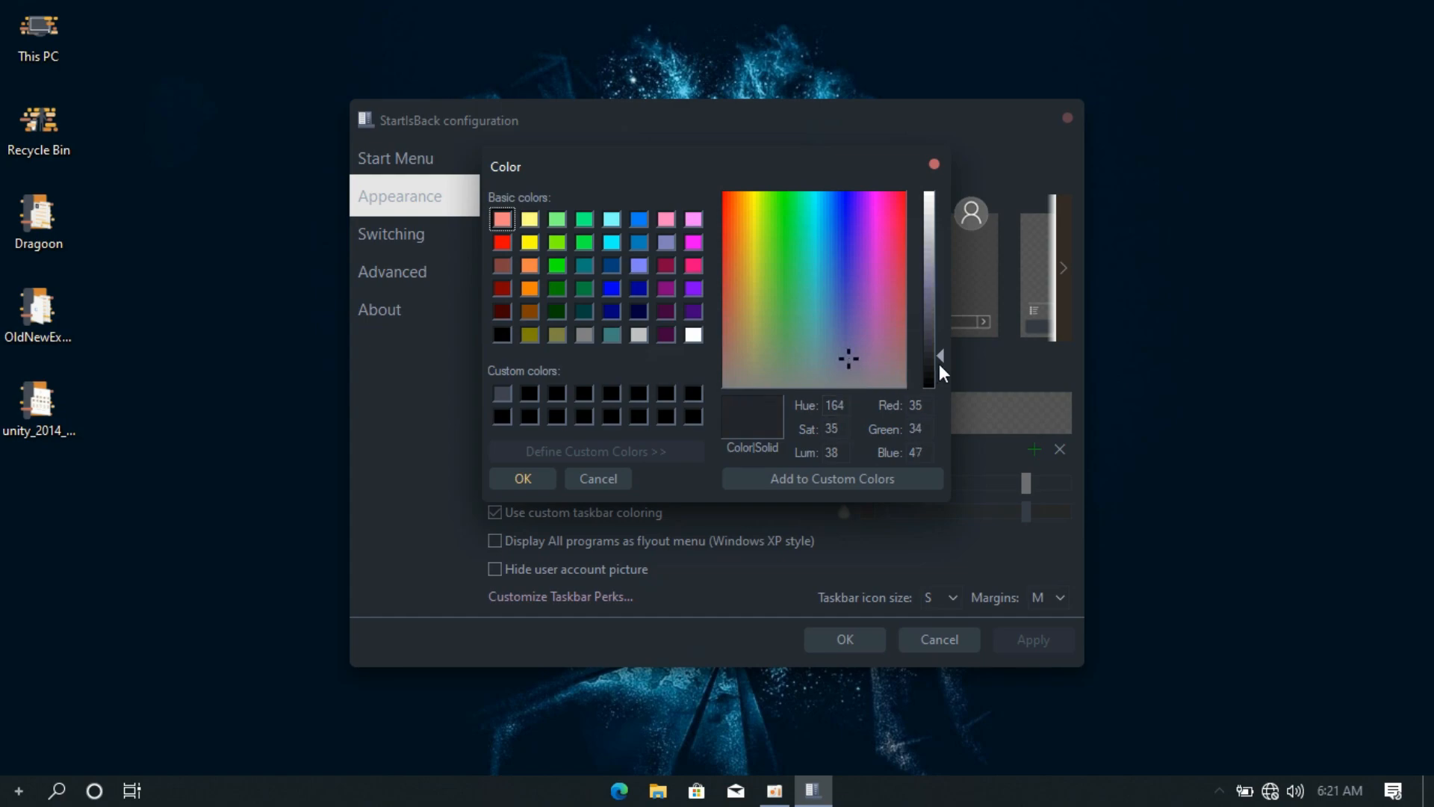
{"action": "left_click_drag", "start_coordinate": [939, 356], "coordinate": [940, 363]}
{"action": "left_click_drag", "start_coordinate": [854, 365], "coordinate": [844, 358]}
{"action": "left_click", "coordinate": [807, 476]}
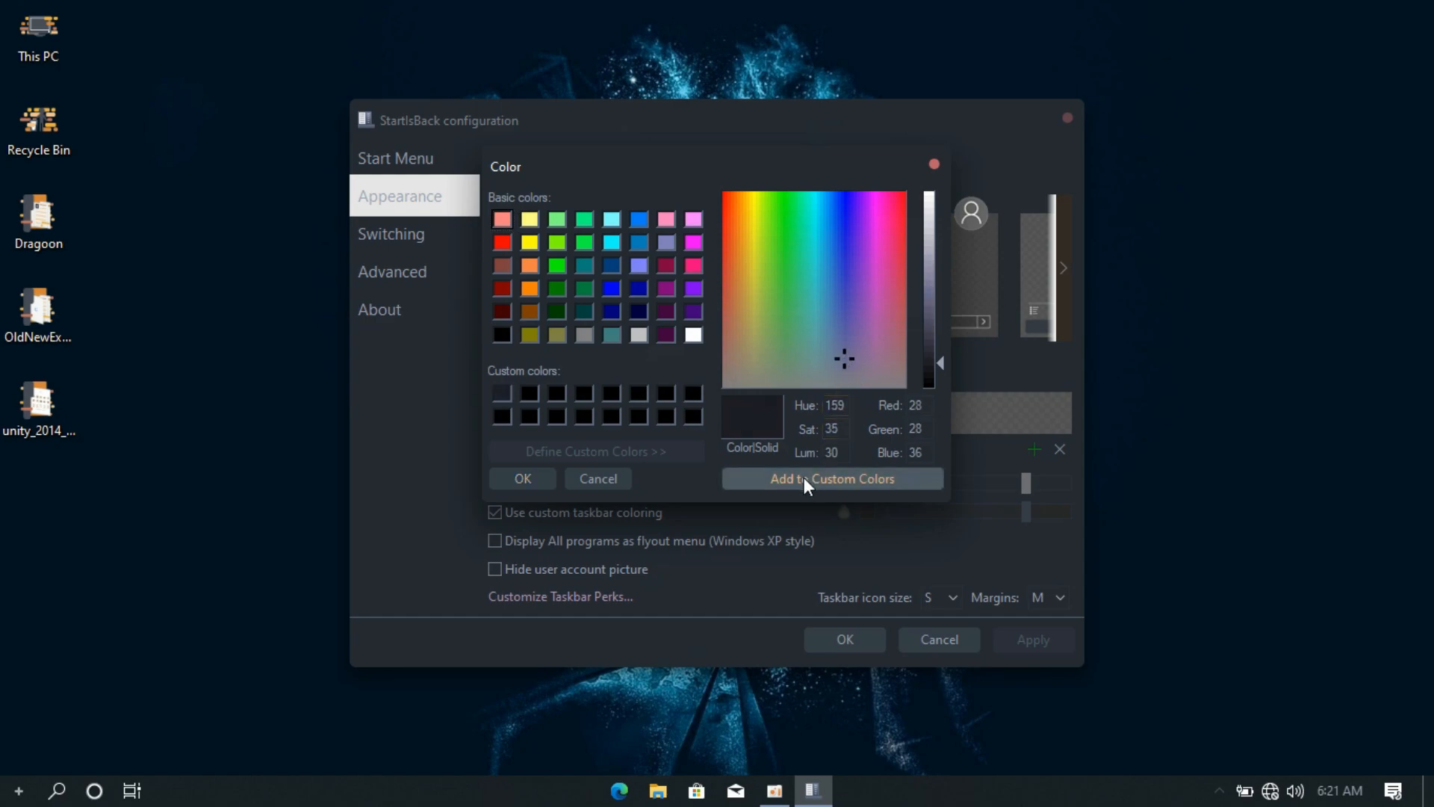
{"action": "left_click", "coordinate": [525, 478]}
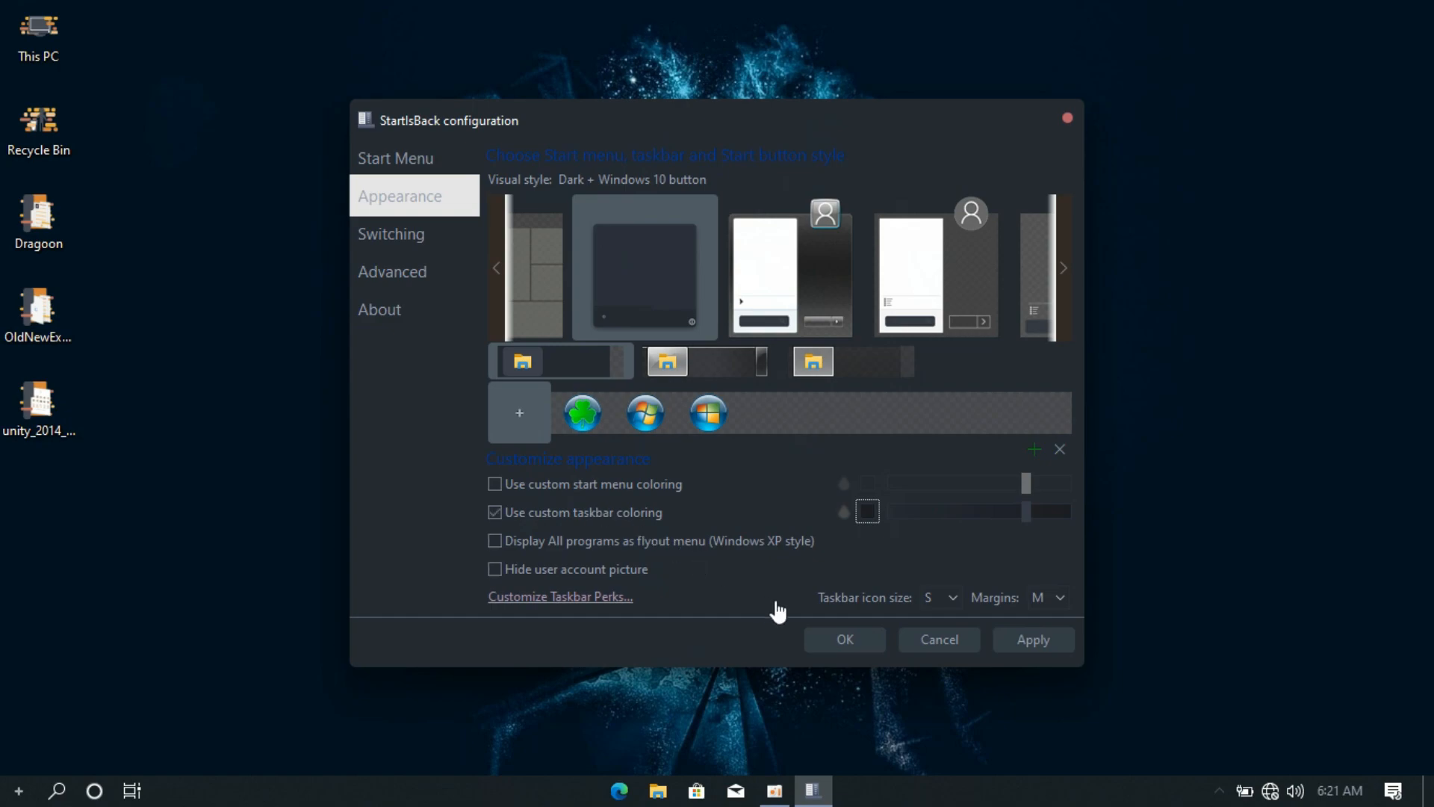
{"action": "left_click", "coordinate": [1016, 633]}
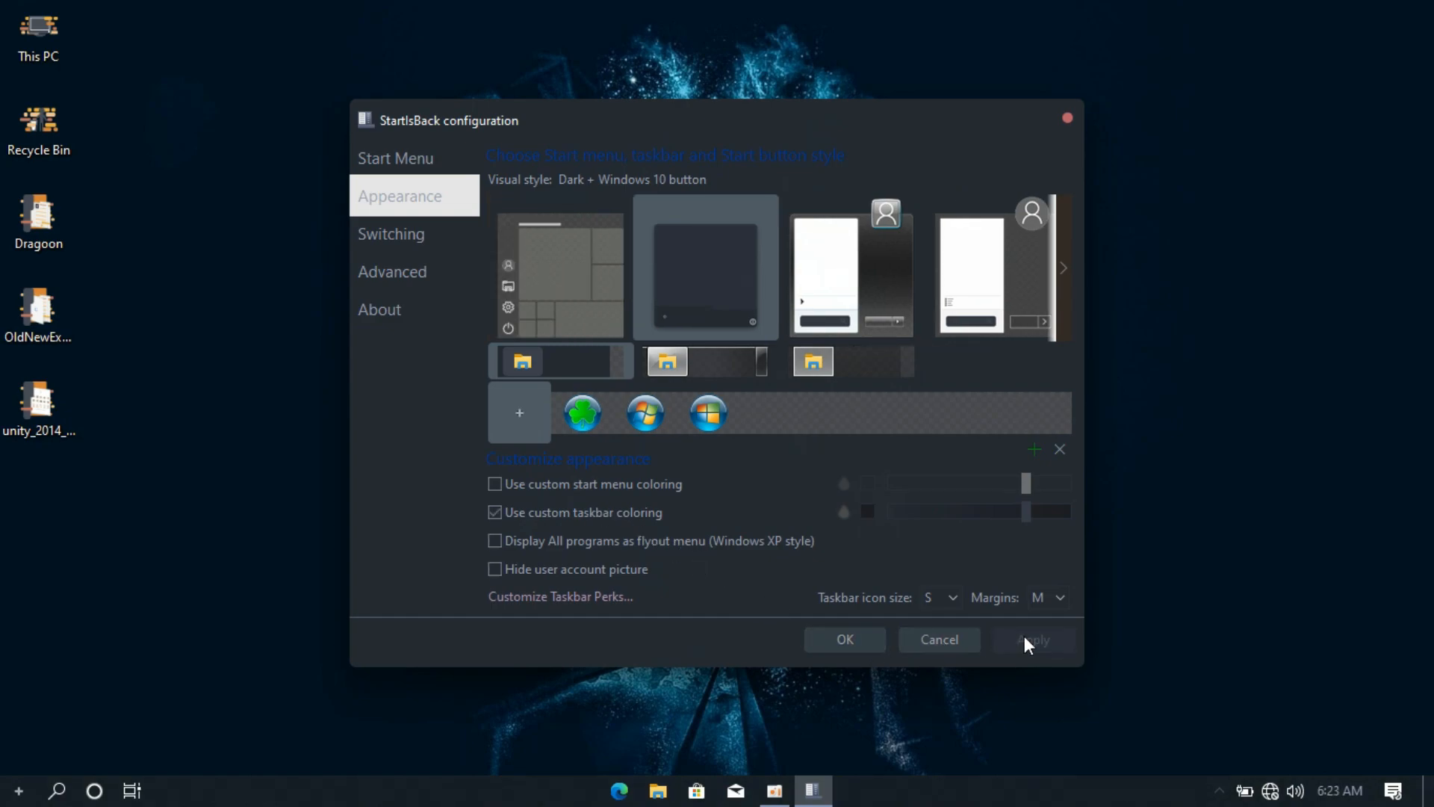
Add the close image from Desktop\Dragoon\QTTabBar\Dragoon X as the Start button, apply it and close the StartIsBack configuration.
{"action": "left_click", "coordinate": [1035, 449]}
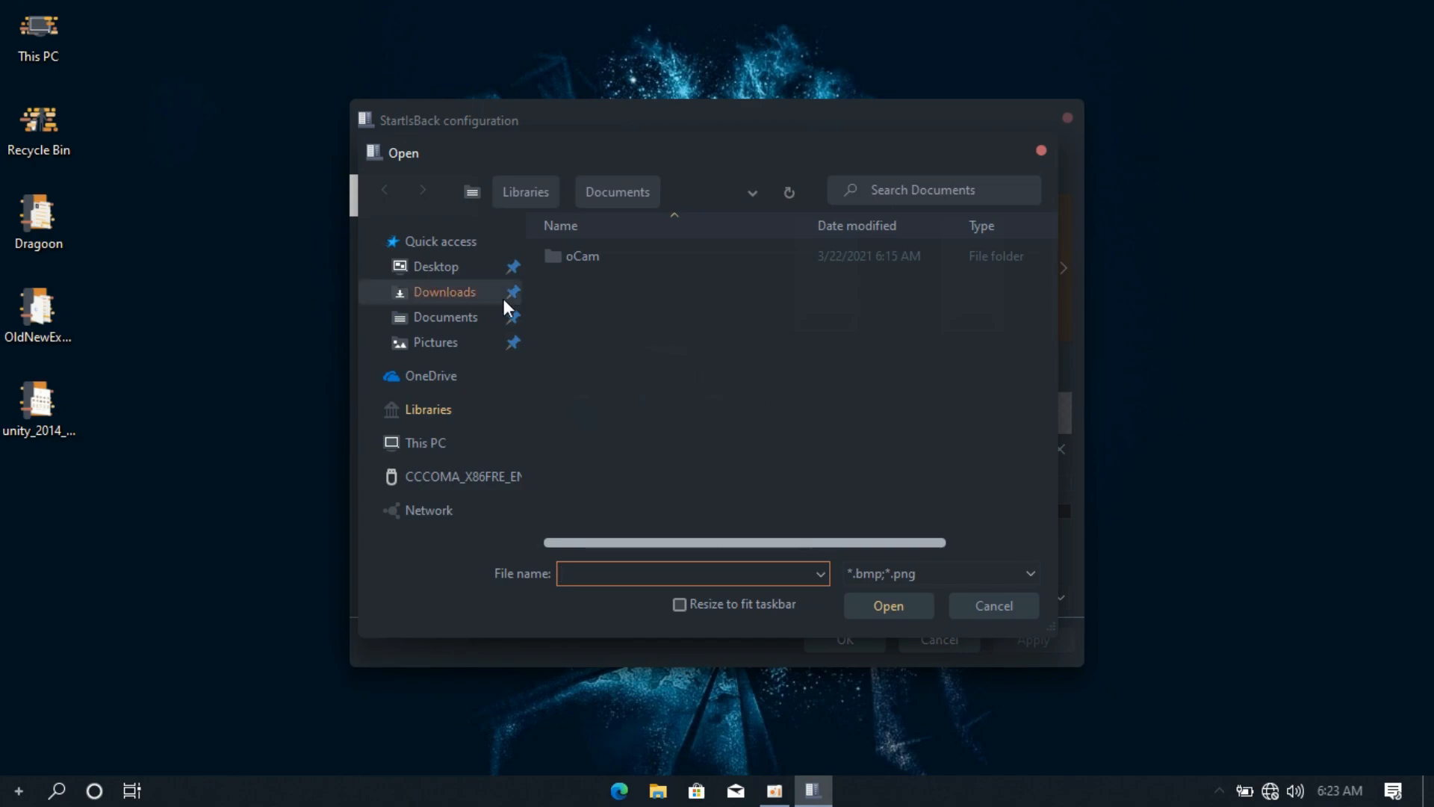
{"action": "left_click", "coordinate": [448, 271]}
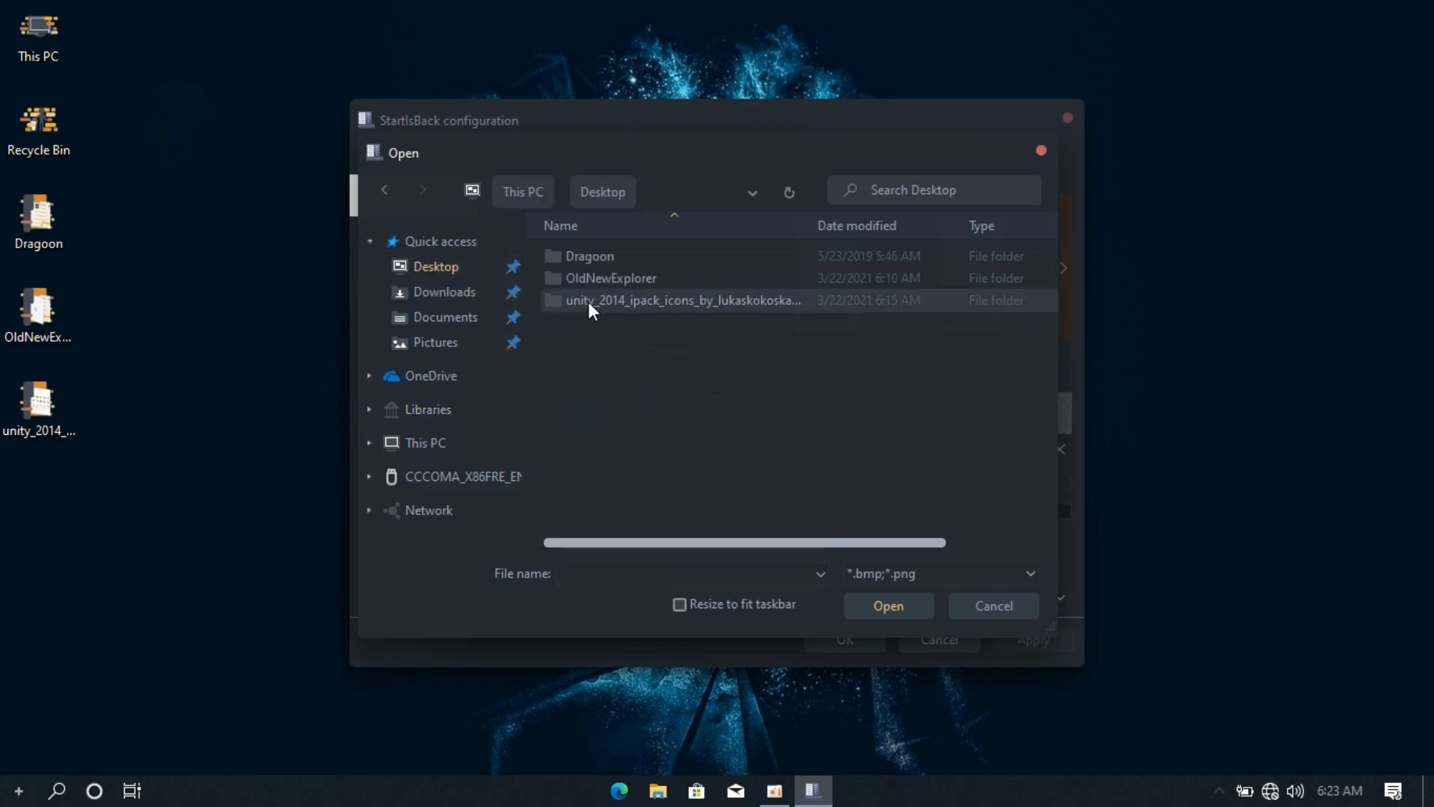
{"action": "double_click", "coordinate": [594, 262]}
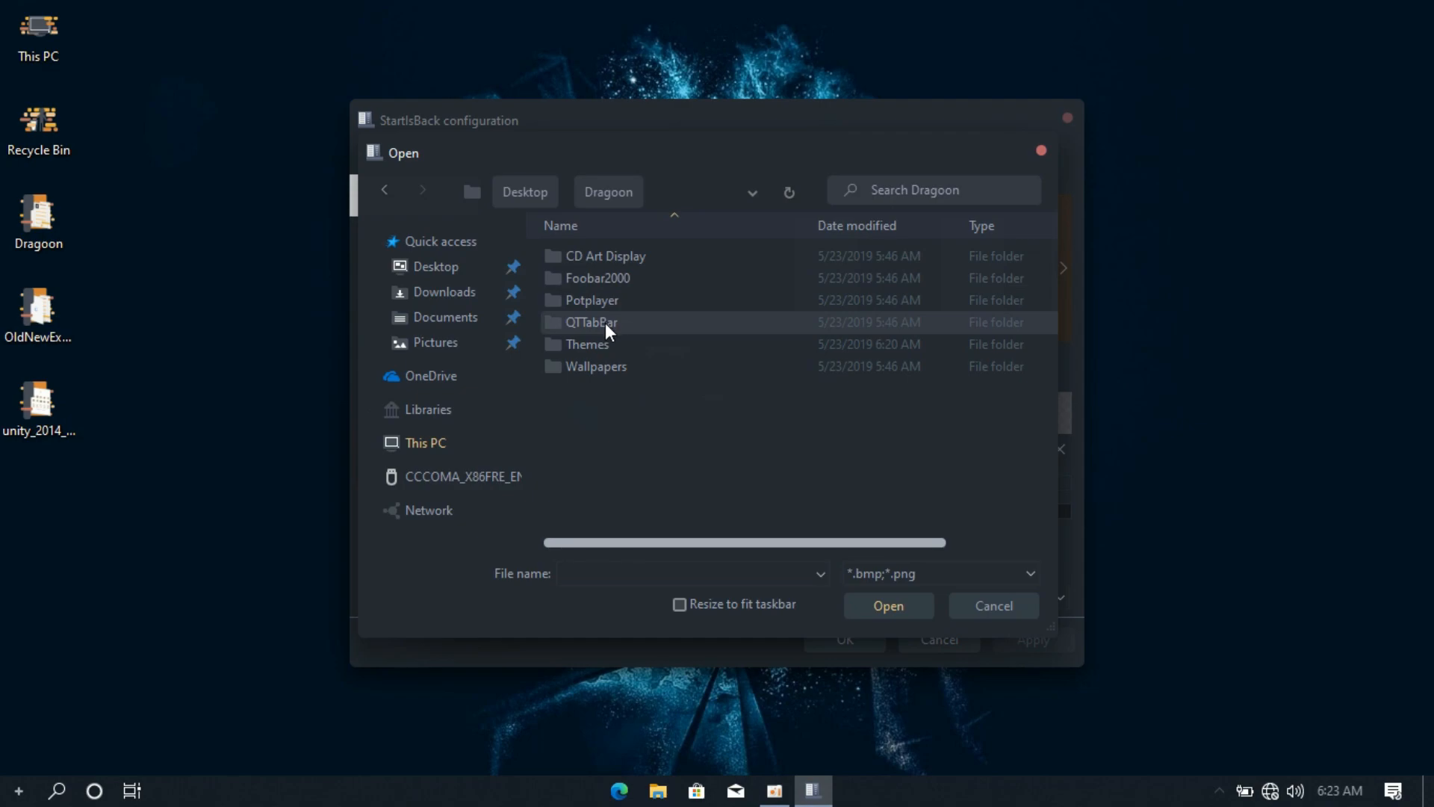
{"action": "left_click", "coordinate": [605, 327]}
{"action": "double_click", "coordinate": [594, 329]}
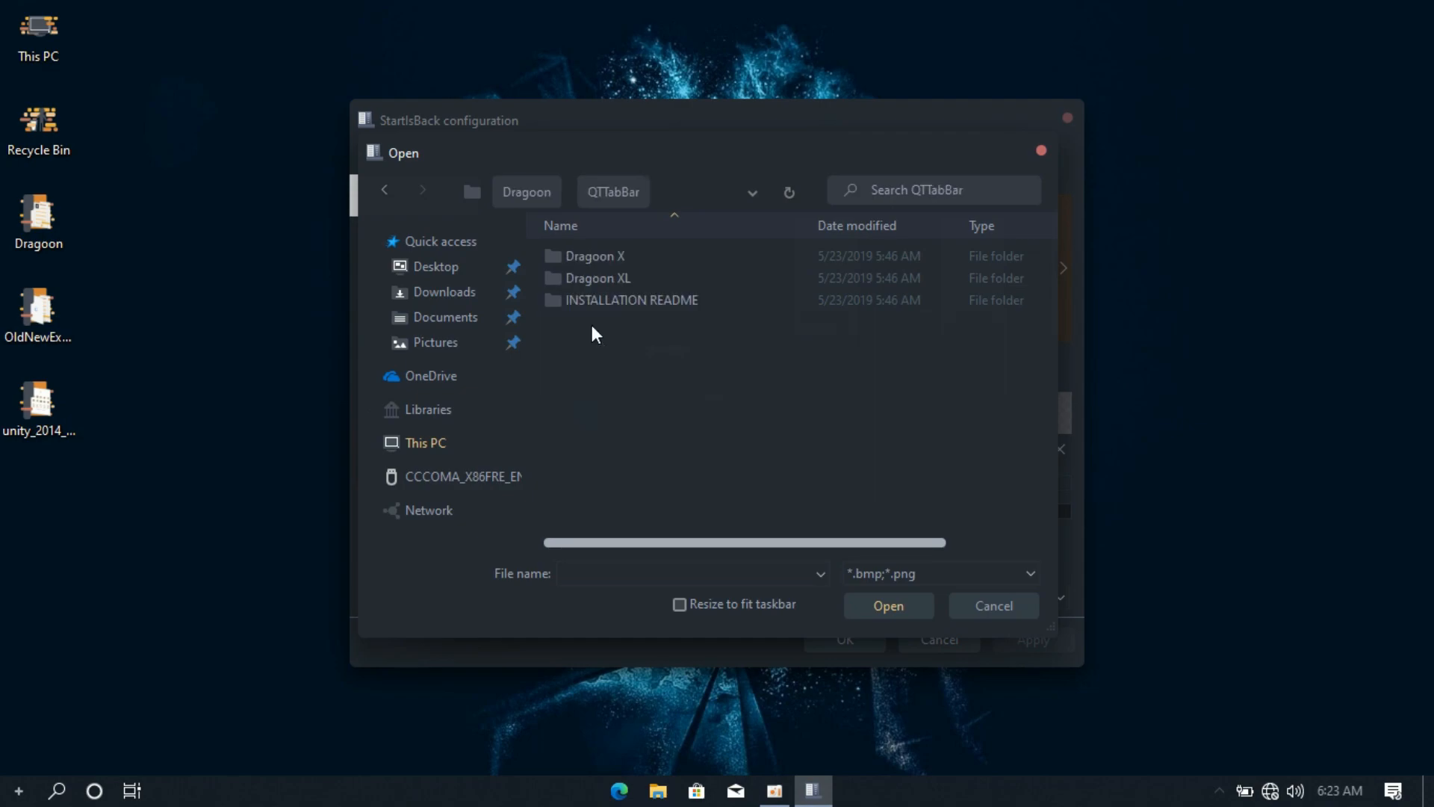
{"action": "double_click", "coordinate": [594, 258]}
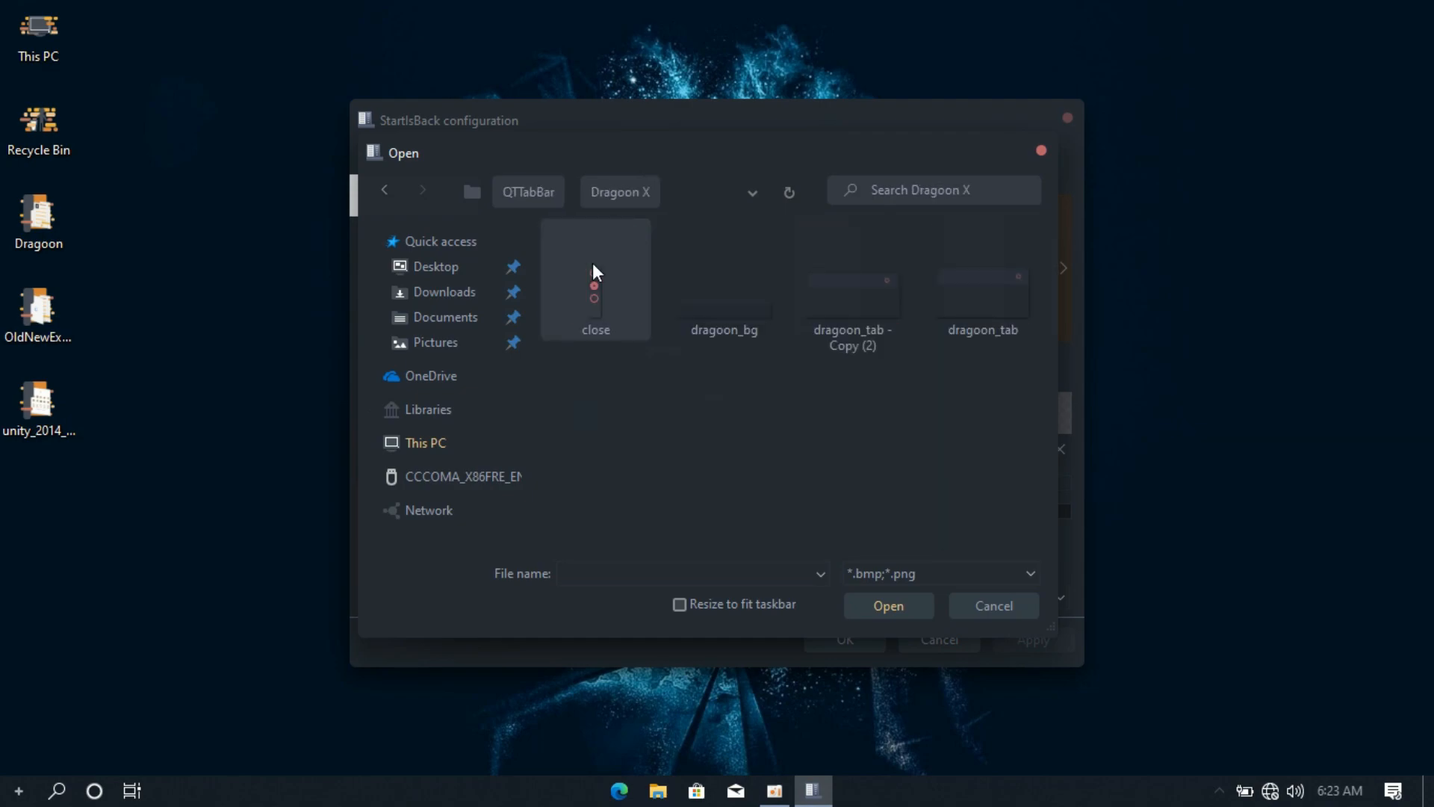
{"action": "left_click", "coordinate": [593, 276]}
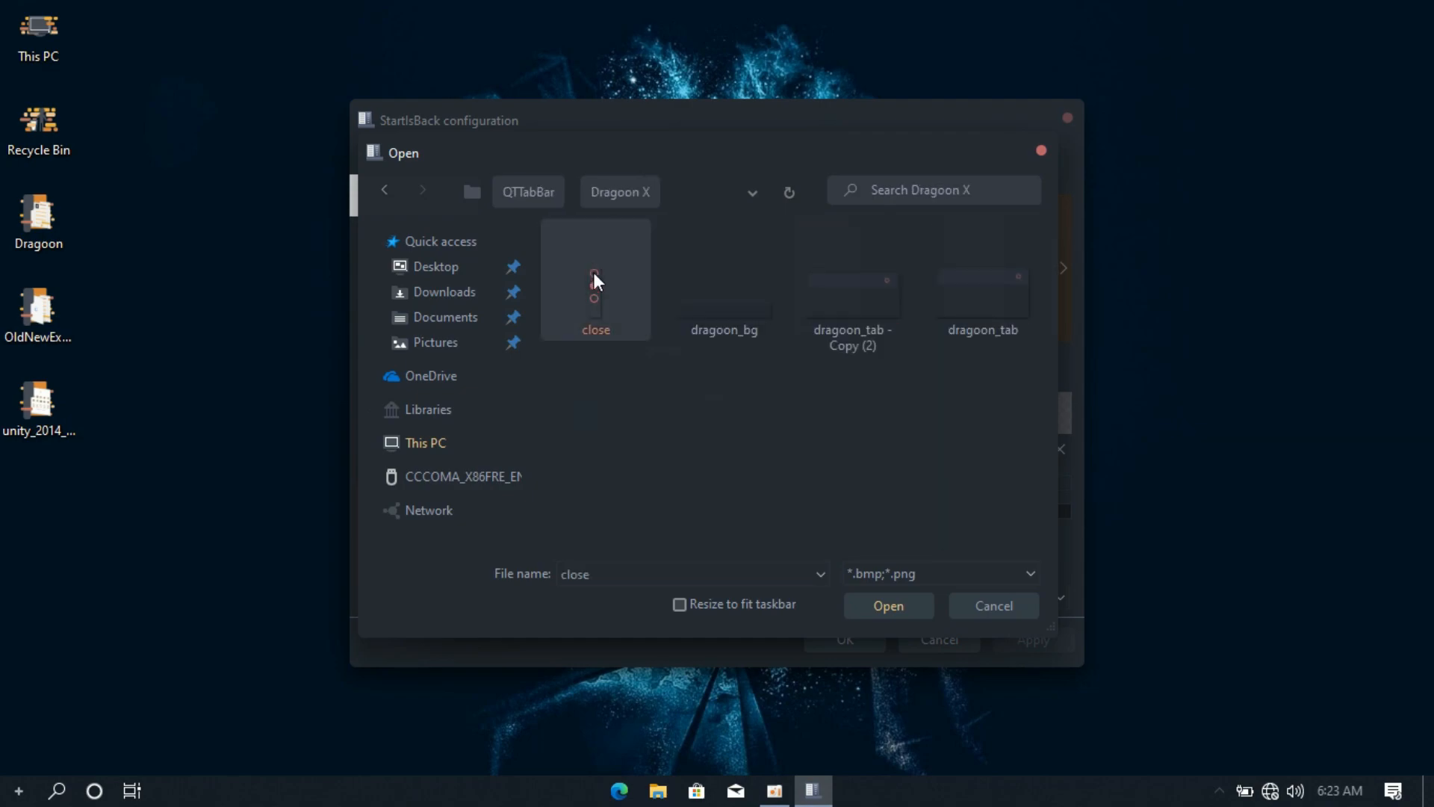
{"action": "left_click", "coordinate": [866, 603]}
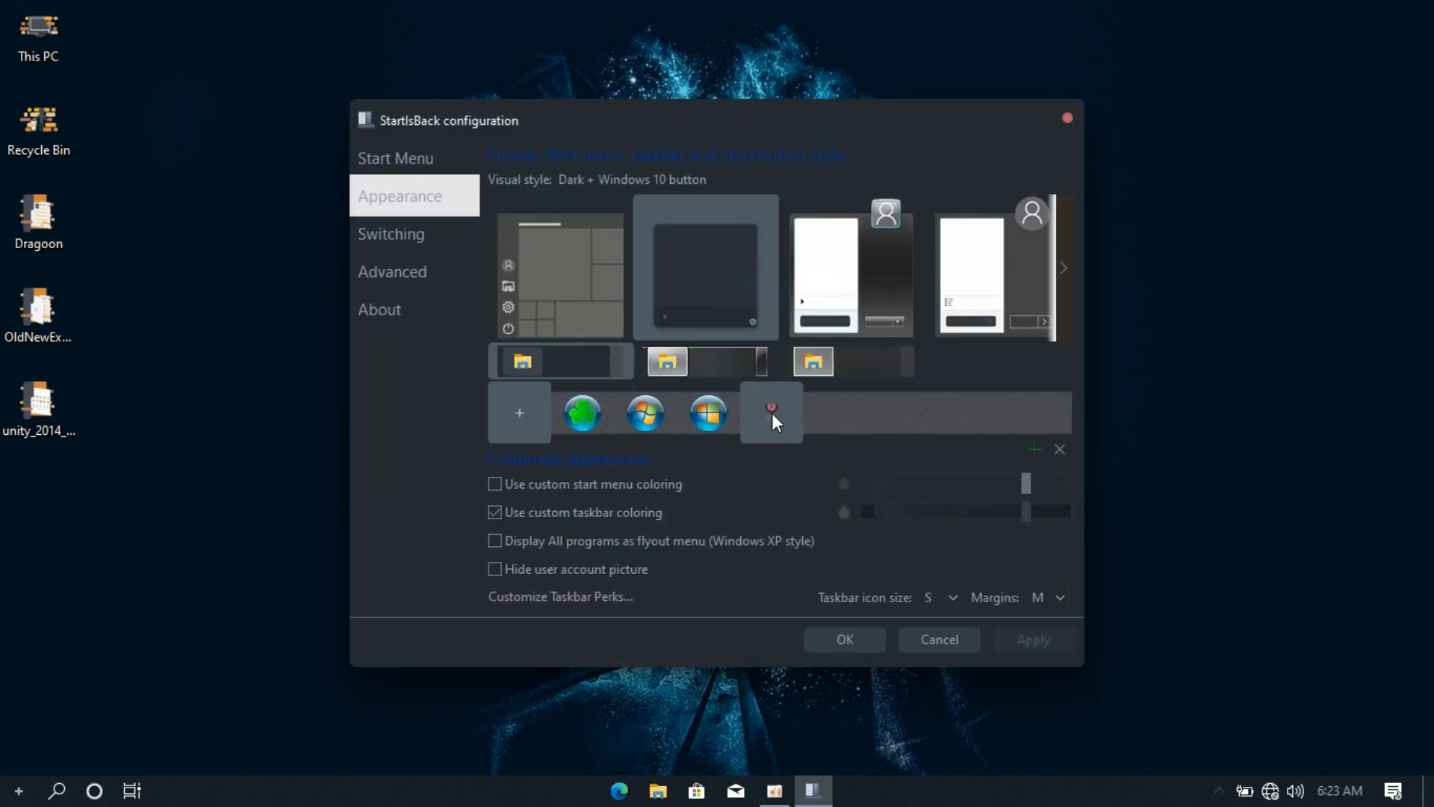
{"action": "left_click", "coordinate": [1035, 646]}
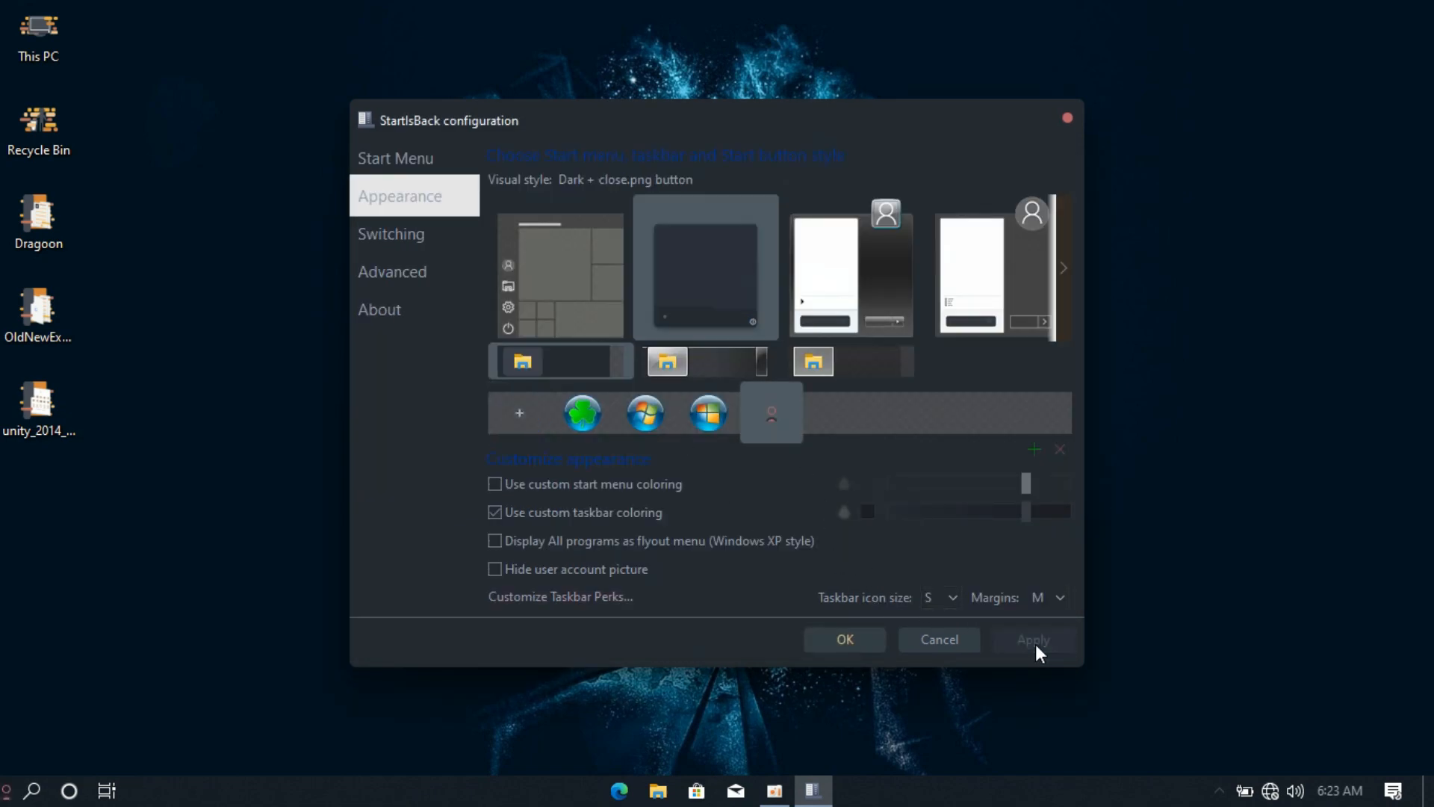
{"action": "left_click", "coordinate": [851, 643]}
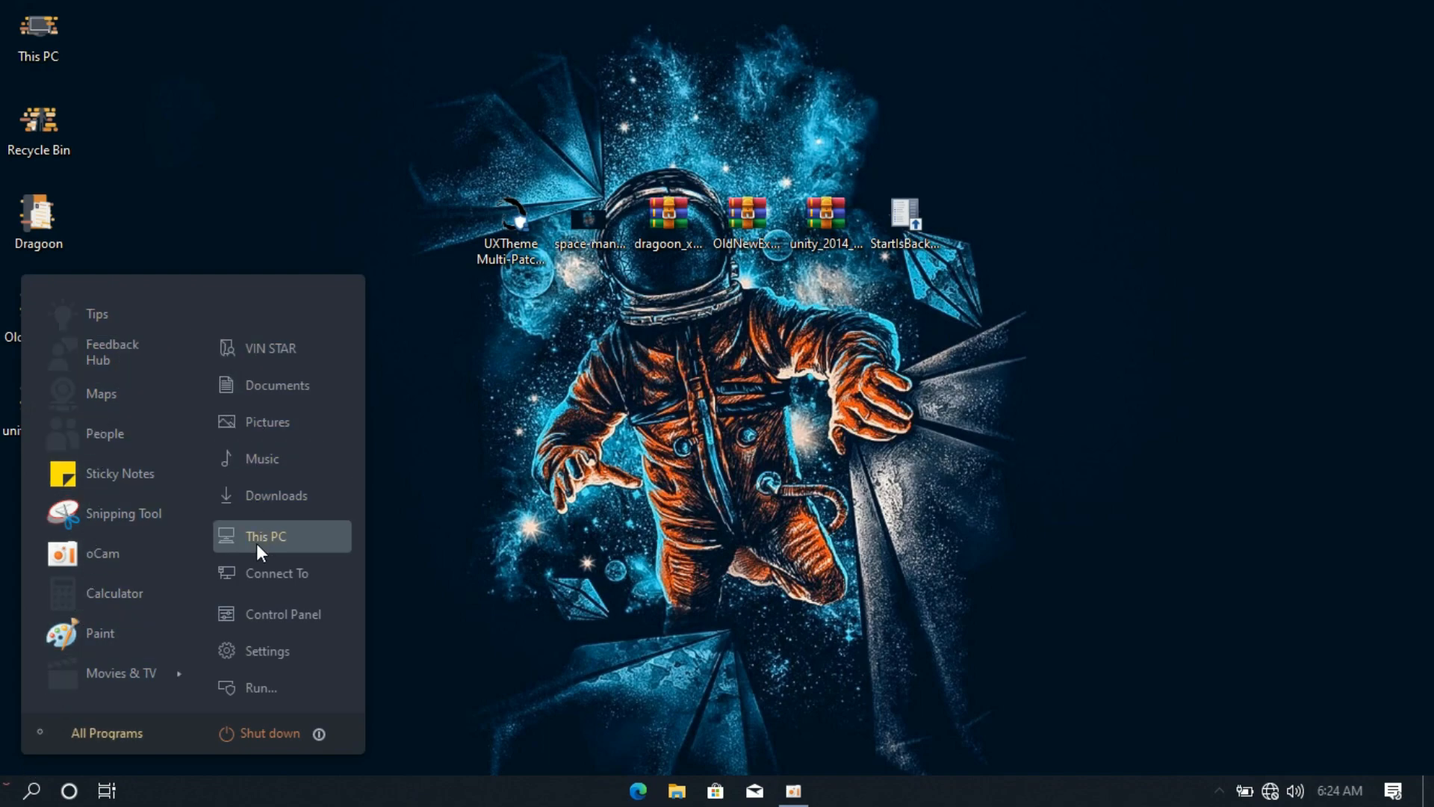
Turn on automatic hiding of the taskbar in desktop mode in the taskbar settings and close Settings.
{"action": "left_click", "coordinate": [403, 713]}
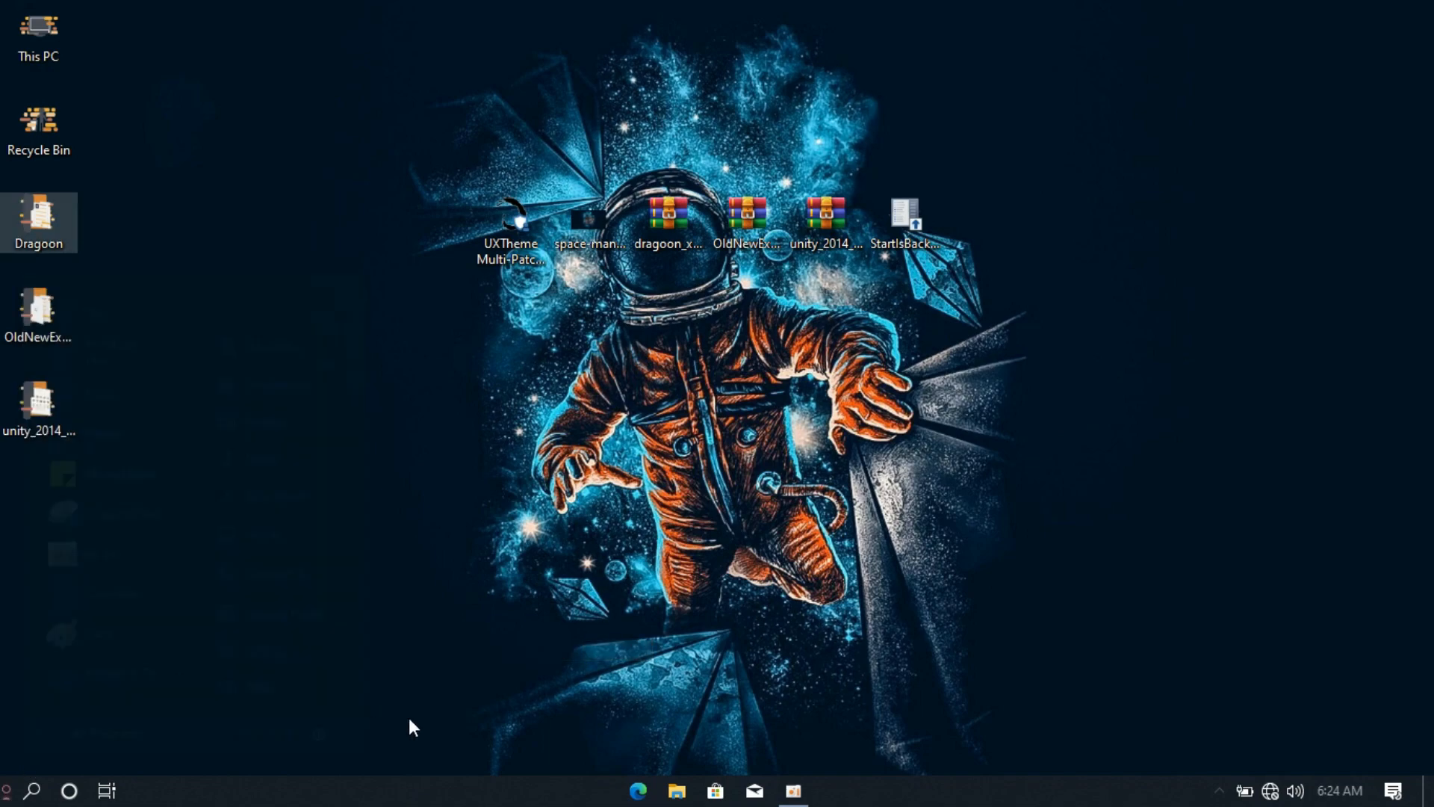
{"action": "right_click", "coordinate": [455, 790]}
{"action": "left_click", "coordinate": [464, 774]}
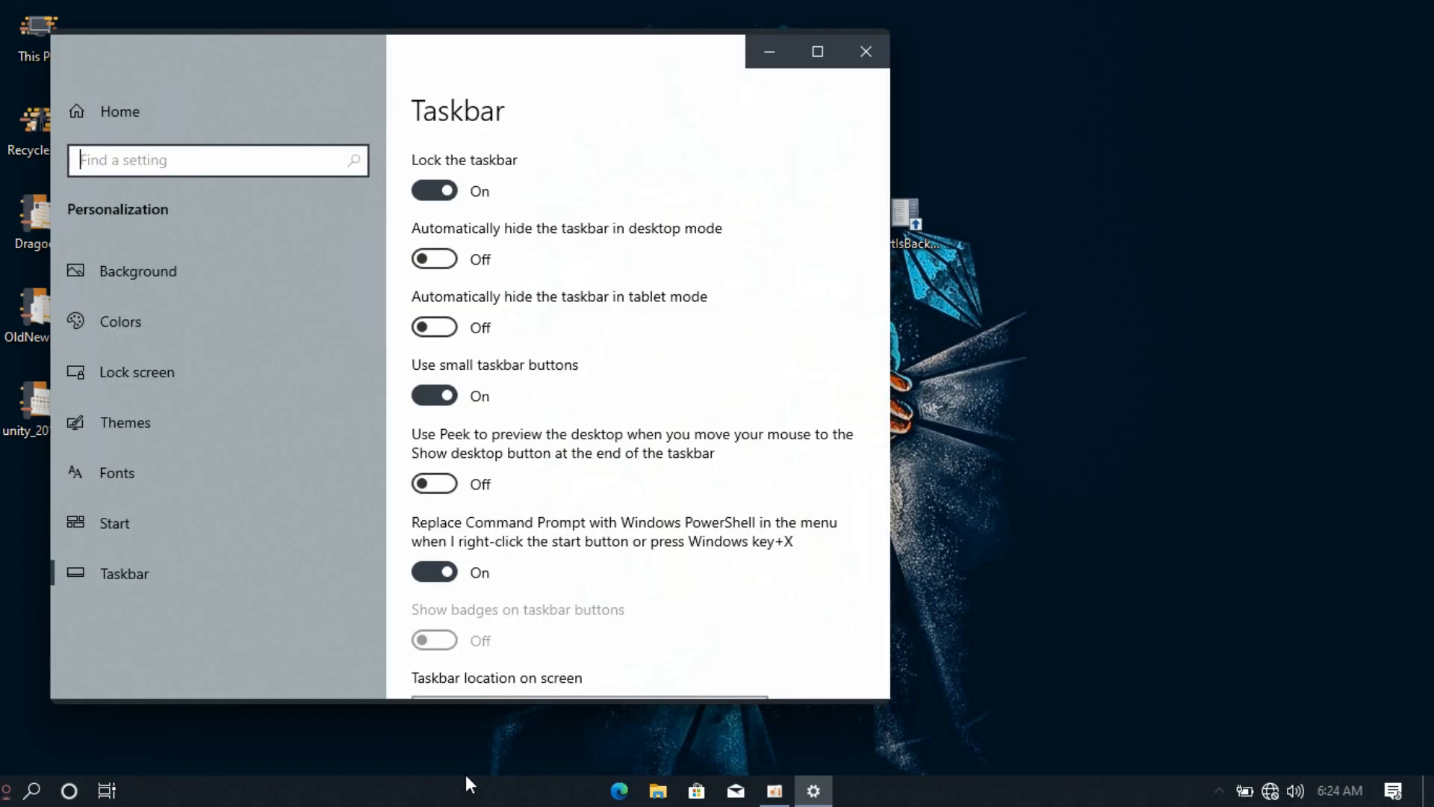
{"action": "left_click", "coordinate": [446, 261]}
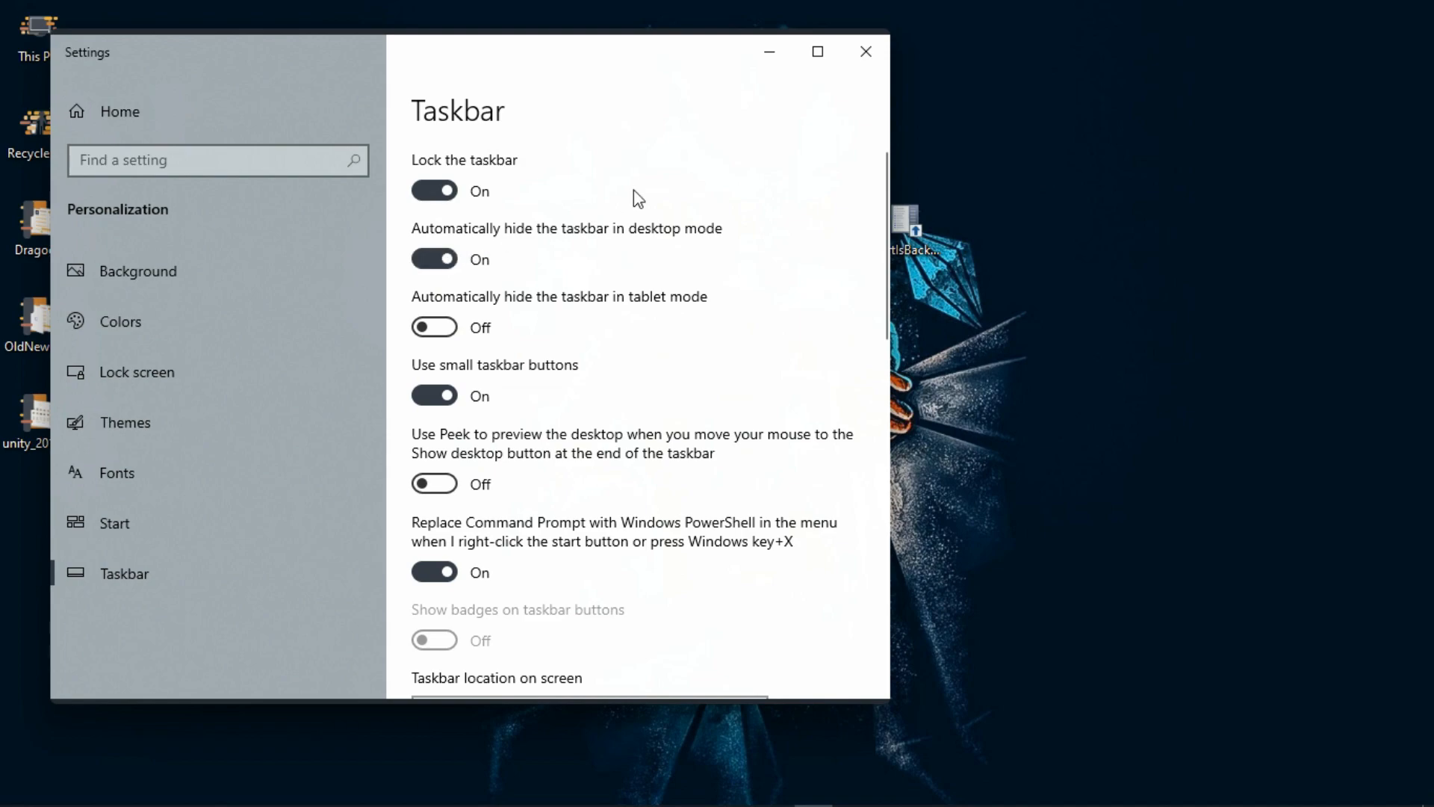
{"action": "left_click", "coordinate": [864, 51]}
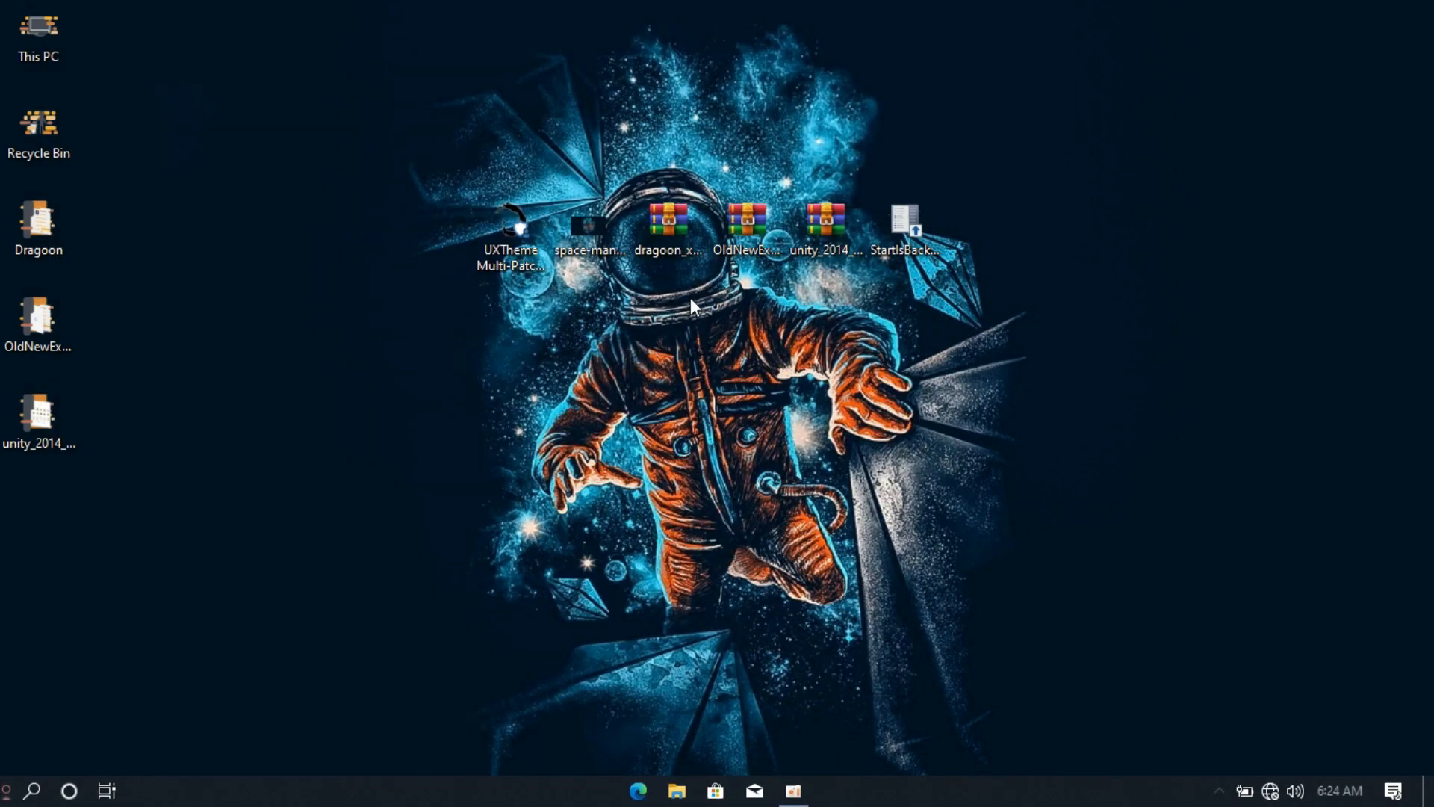
Unlock the taskbar, move it to the upper edge of the desktop and lock it again.
{"action": "right_click", "coordinate": [440, 792]}
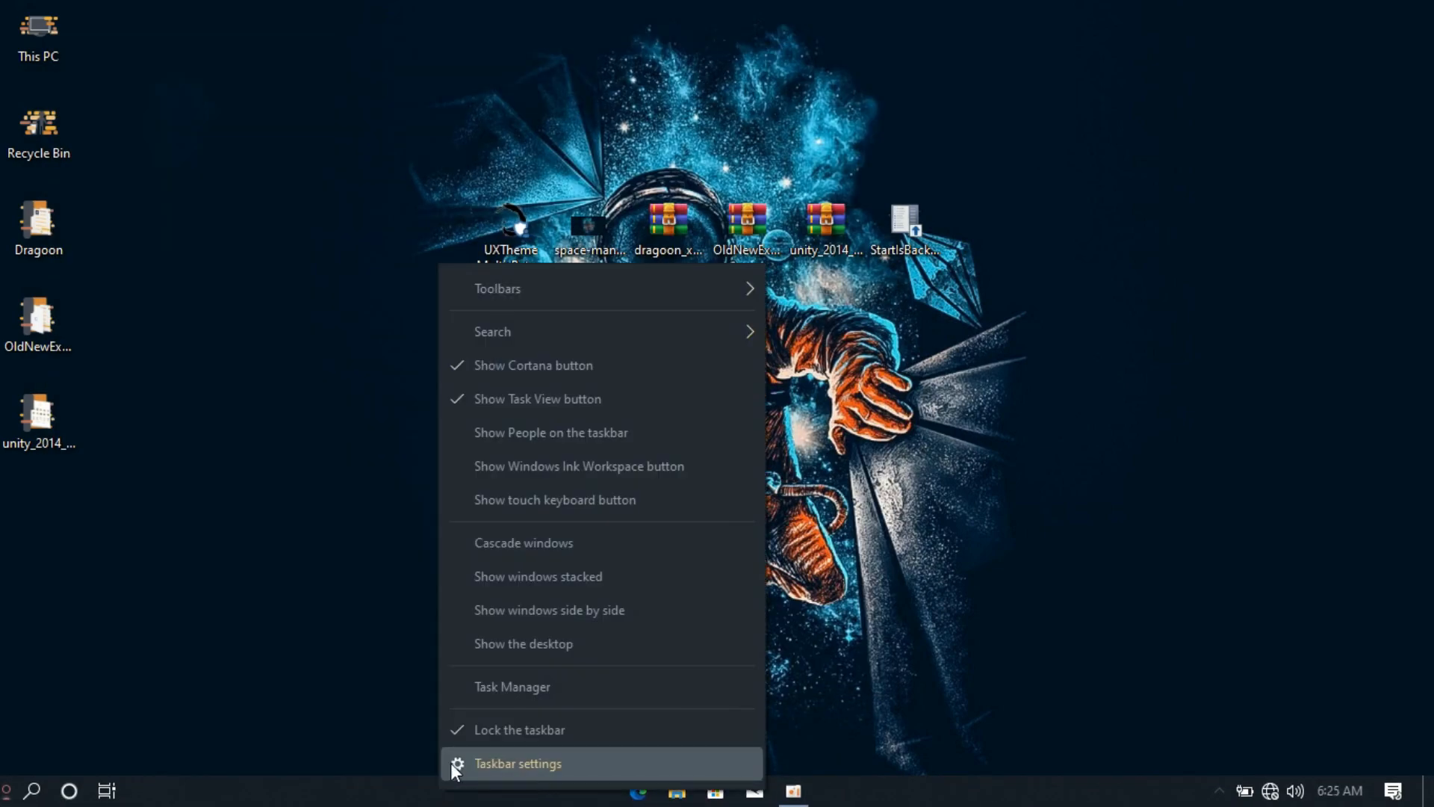
{"action": "left_click", "coordinate": [460, 738]}
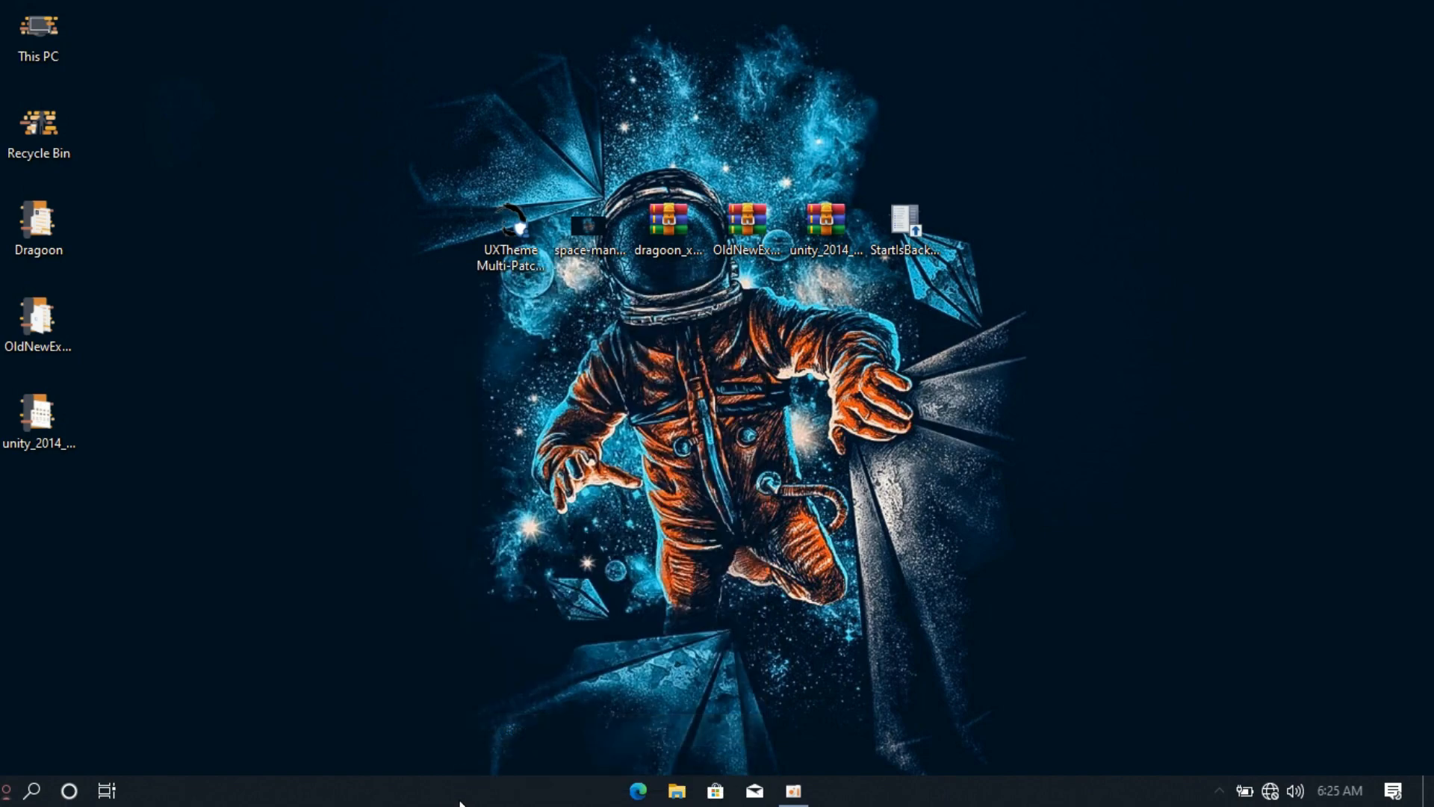
{"action": "left_click_drag", "start_coordinate": [881, 603], "coordinate": [666, 212]}
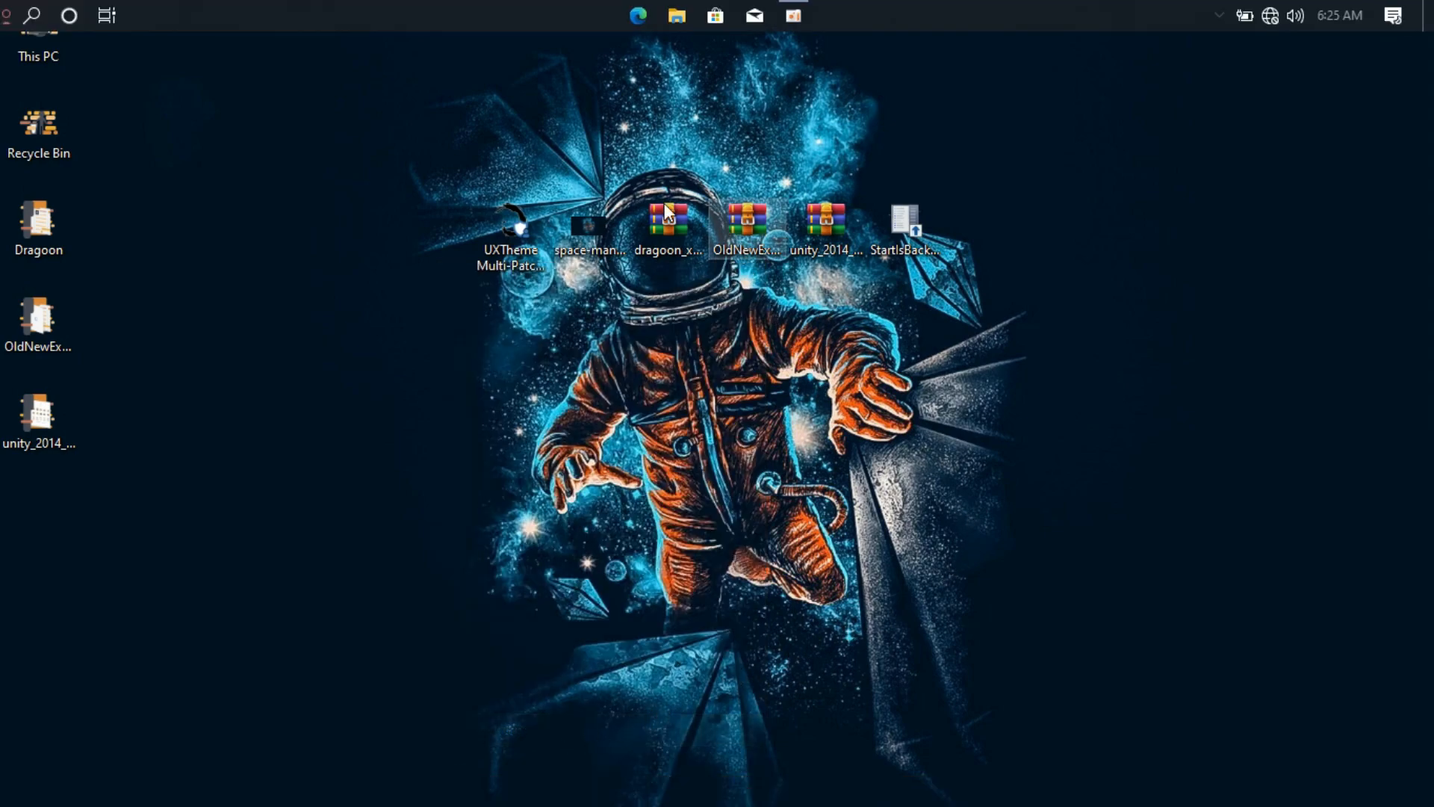
{"action": "right_click", "coordinate": [441, 15]}
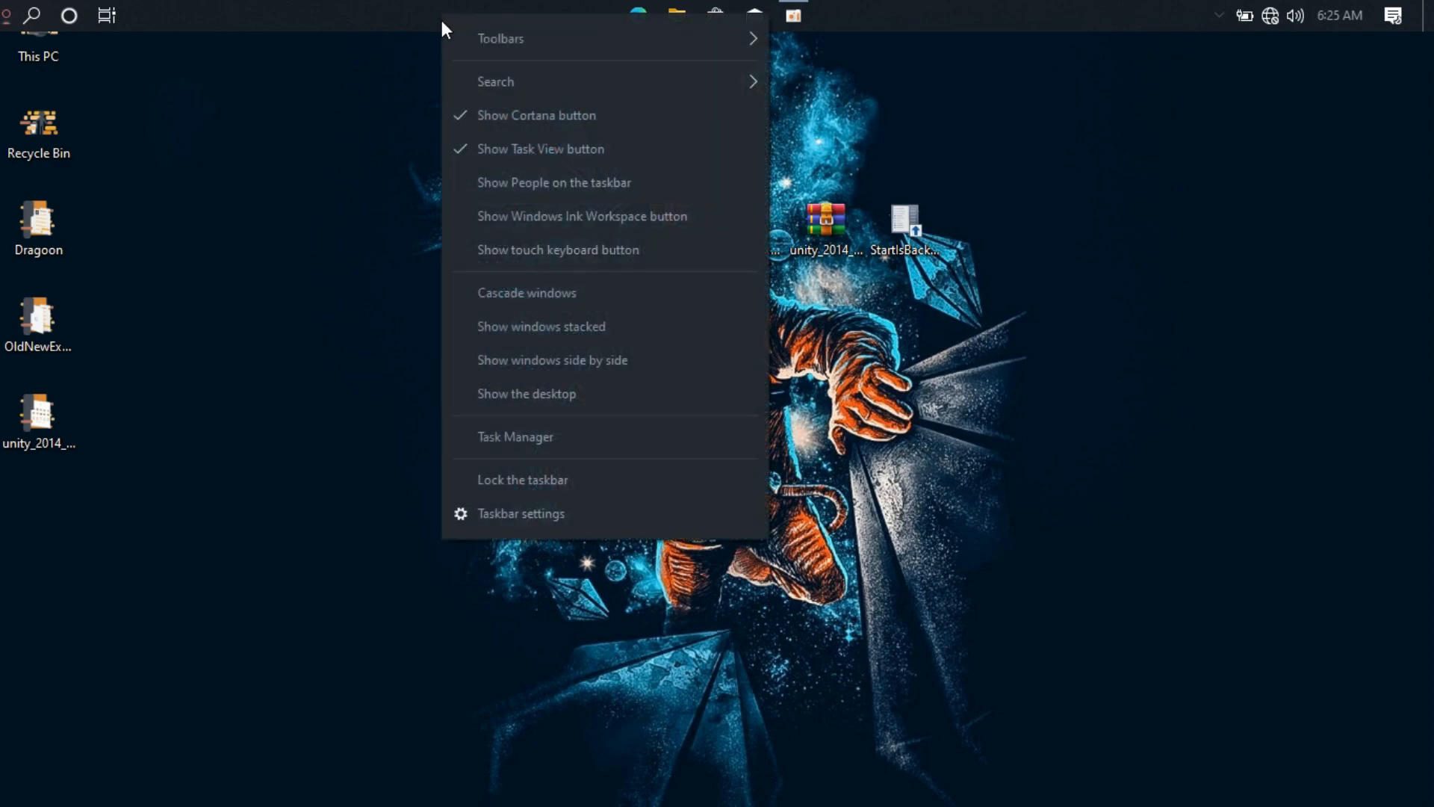
{"action": "left_click", "coordinate": [471, 480]}
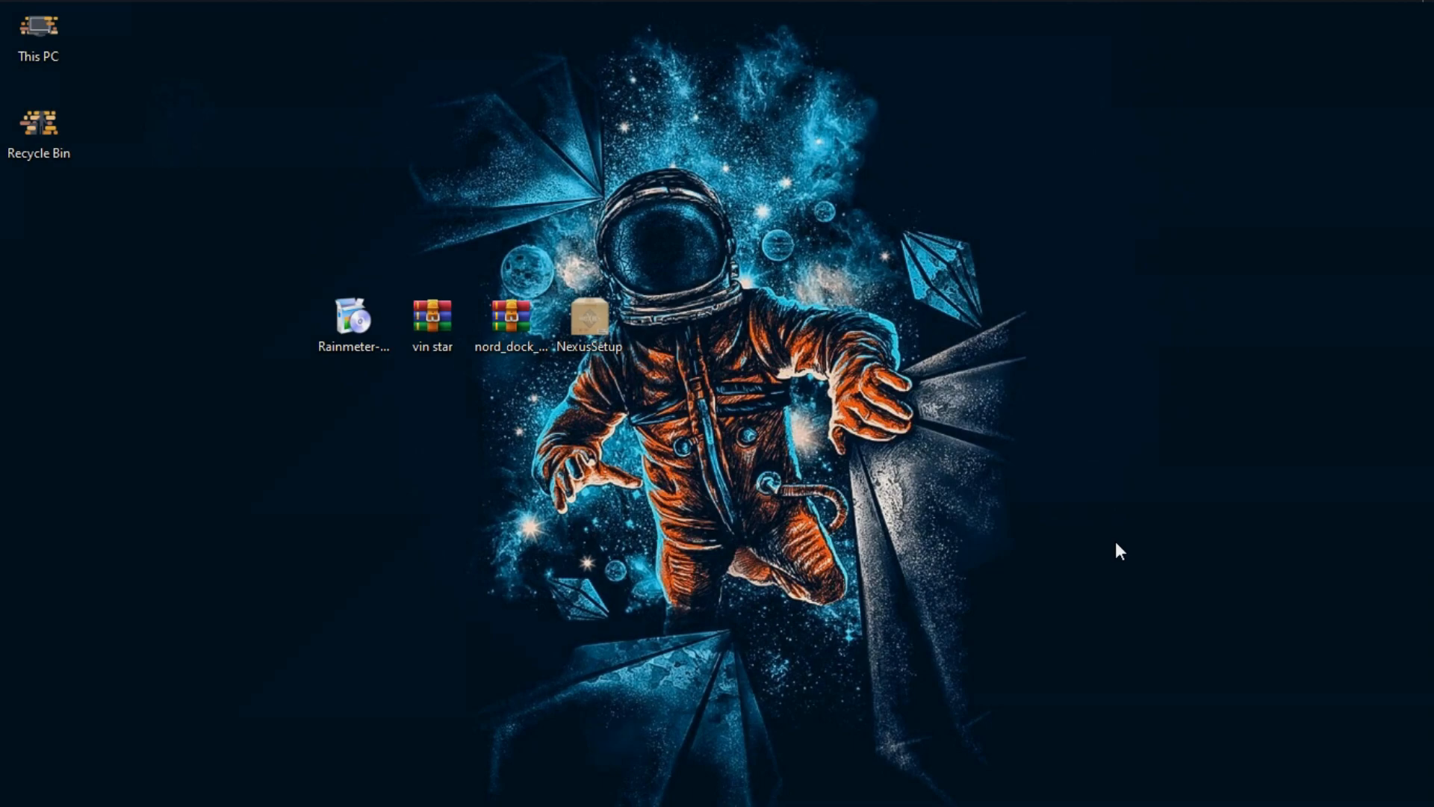
Install Rainmeter 4.4 beta from the desktop into C:\Program Files\Rainmeter with launch on startup enabled, and run it.
{"action": "double_click", "coordinate": [334, 346]}
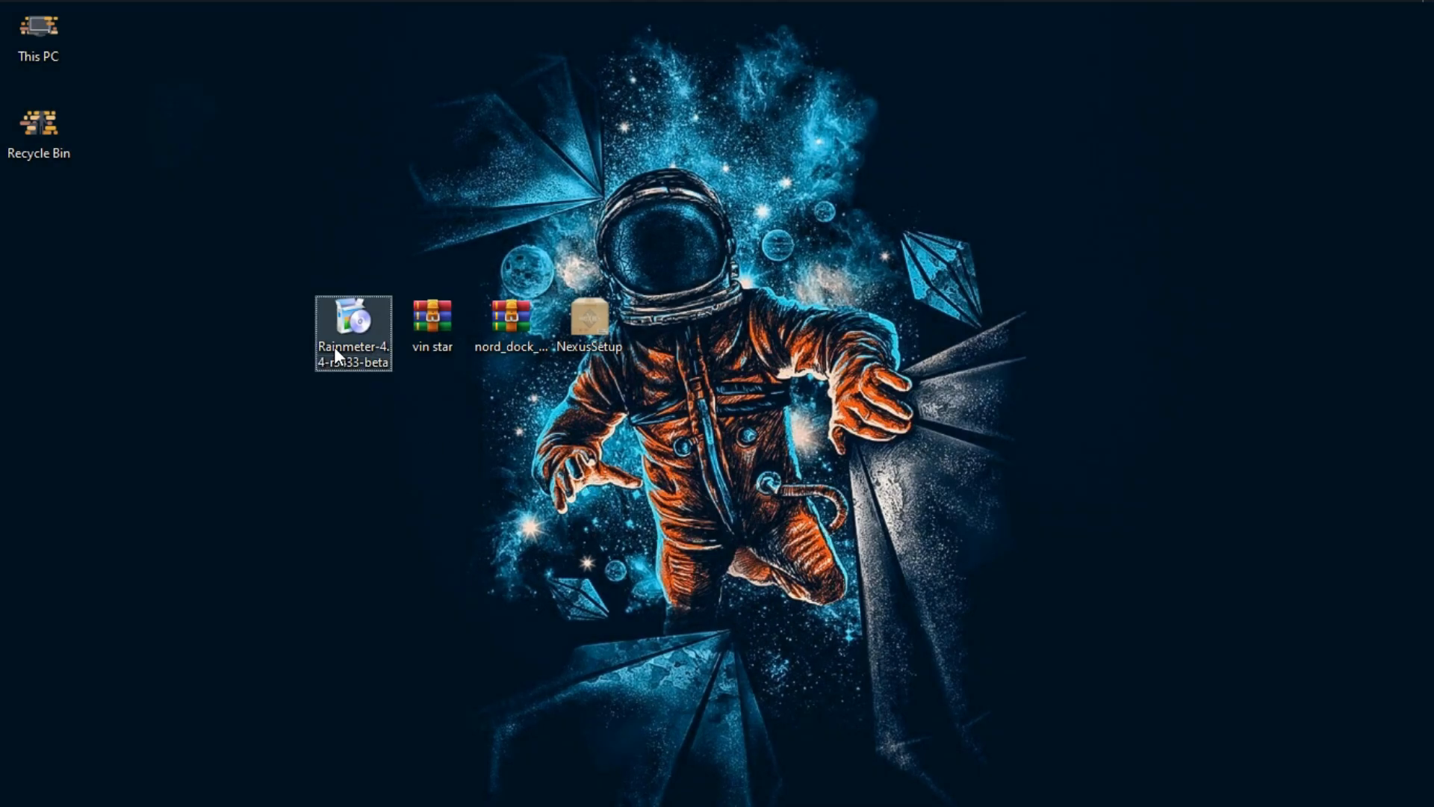
{"action": "left_click", "coordinate": [701, 463]}
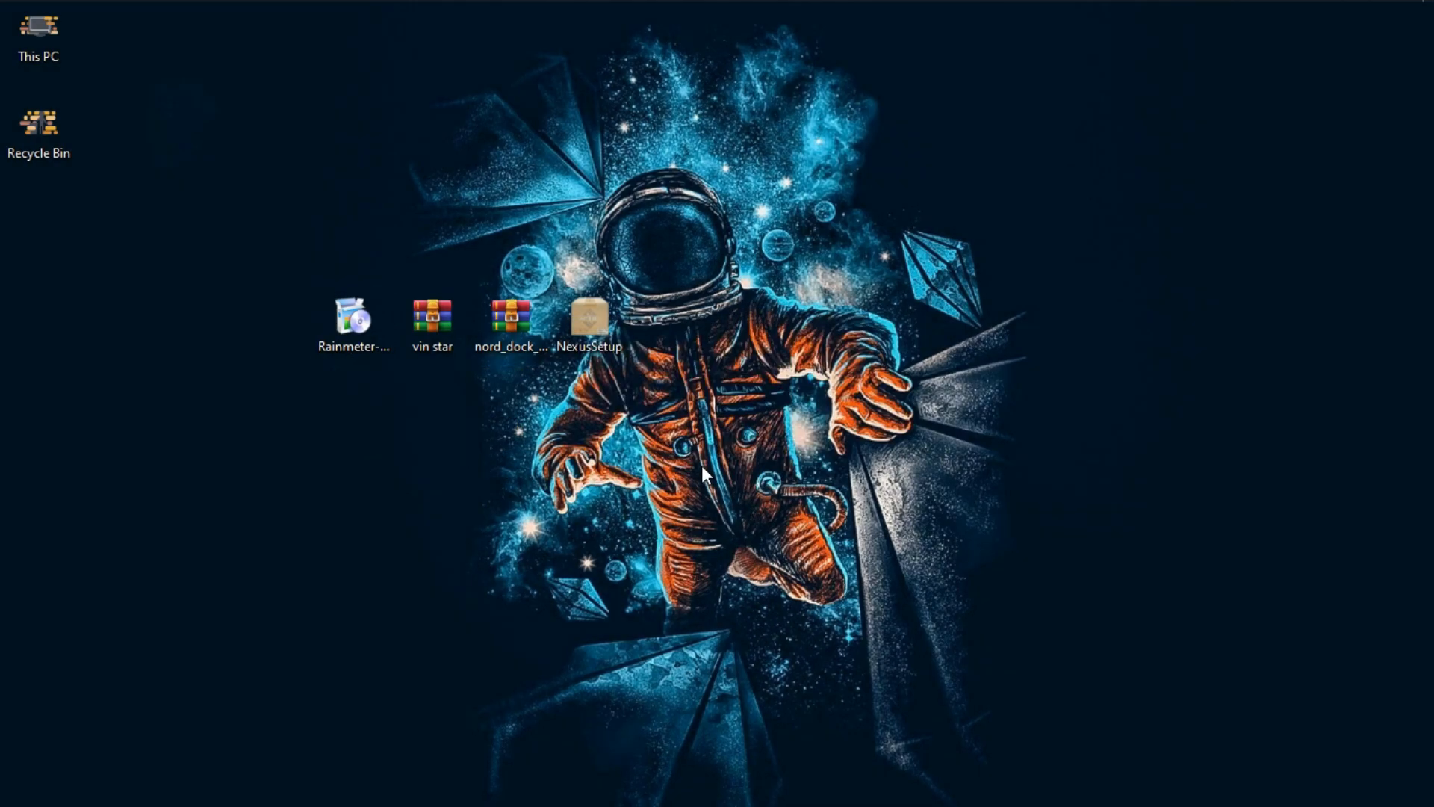
{"action": "left_click", "coordinate": [828, 583]}
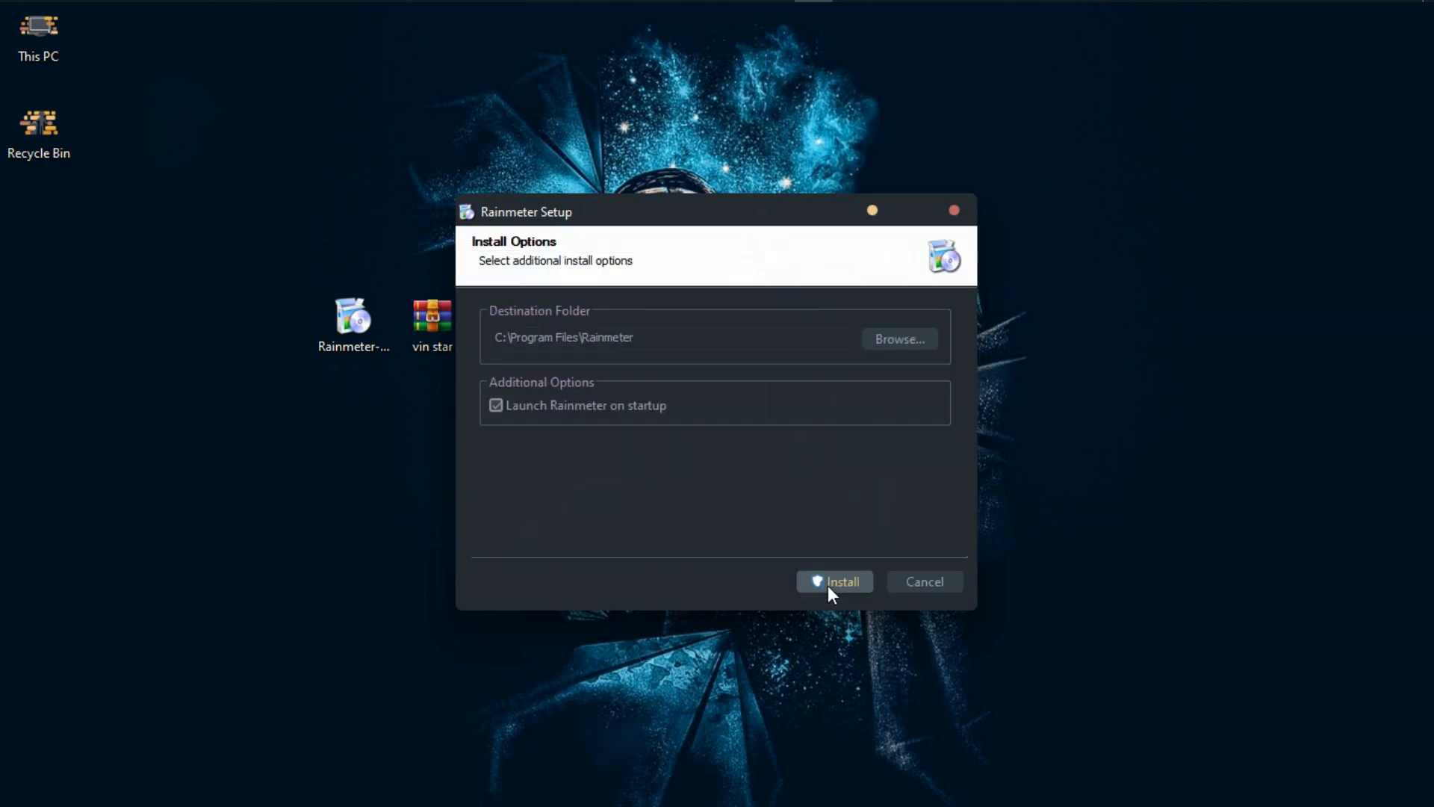
{"action": "left_click", "coordinate": [831, 586]}
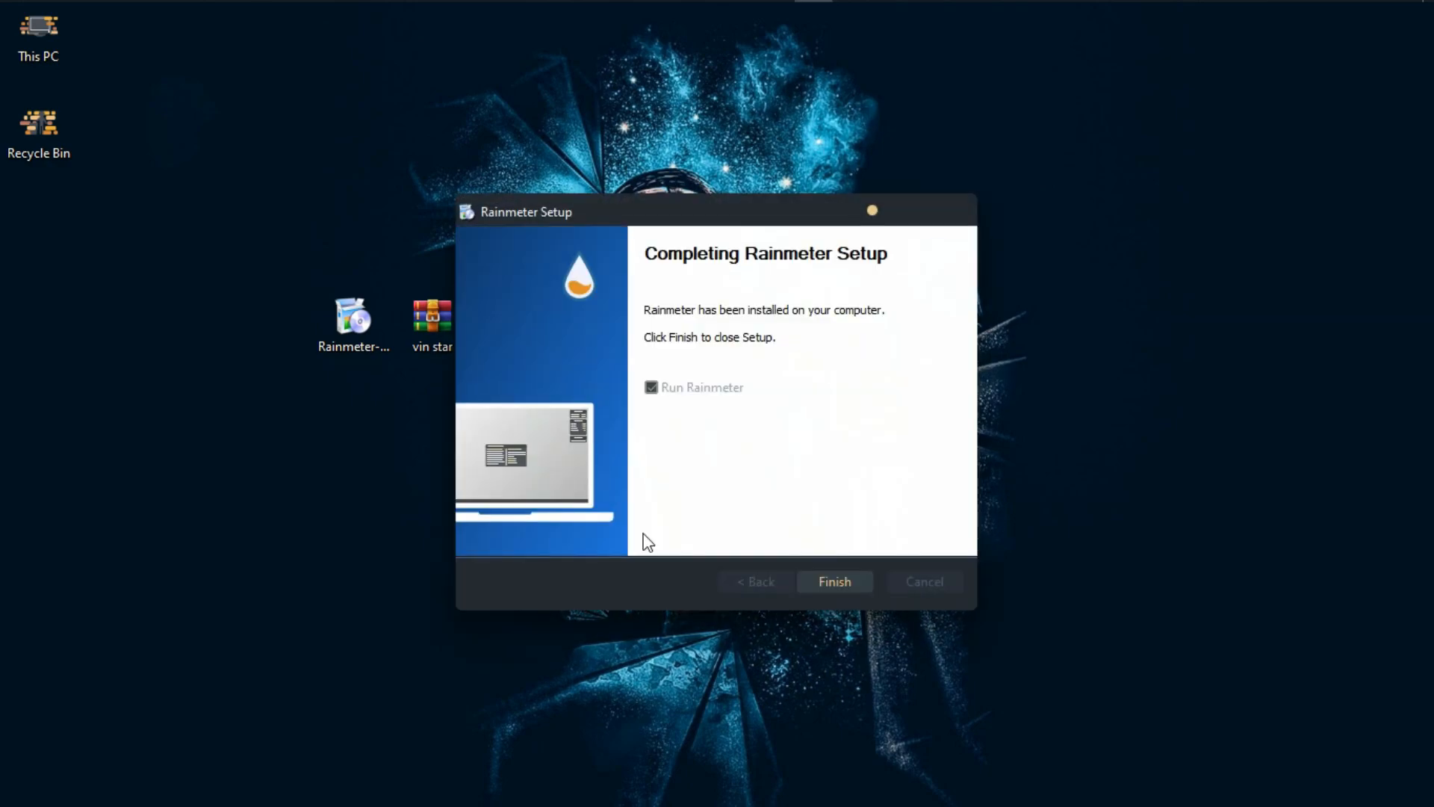
{"action": "left_click", "coordinate": [807, 583]}
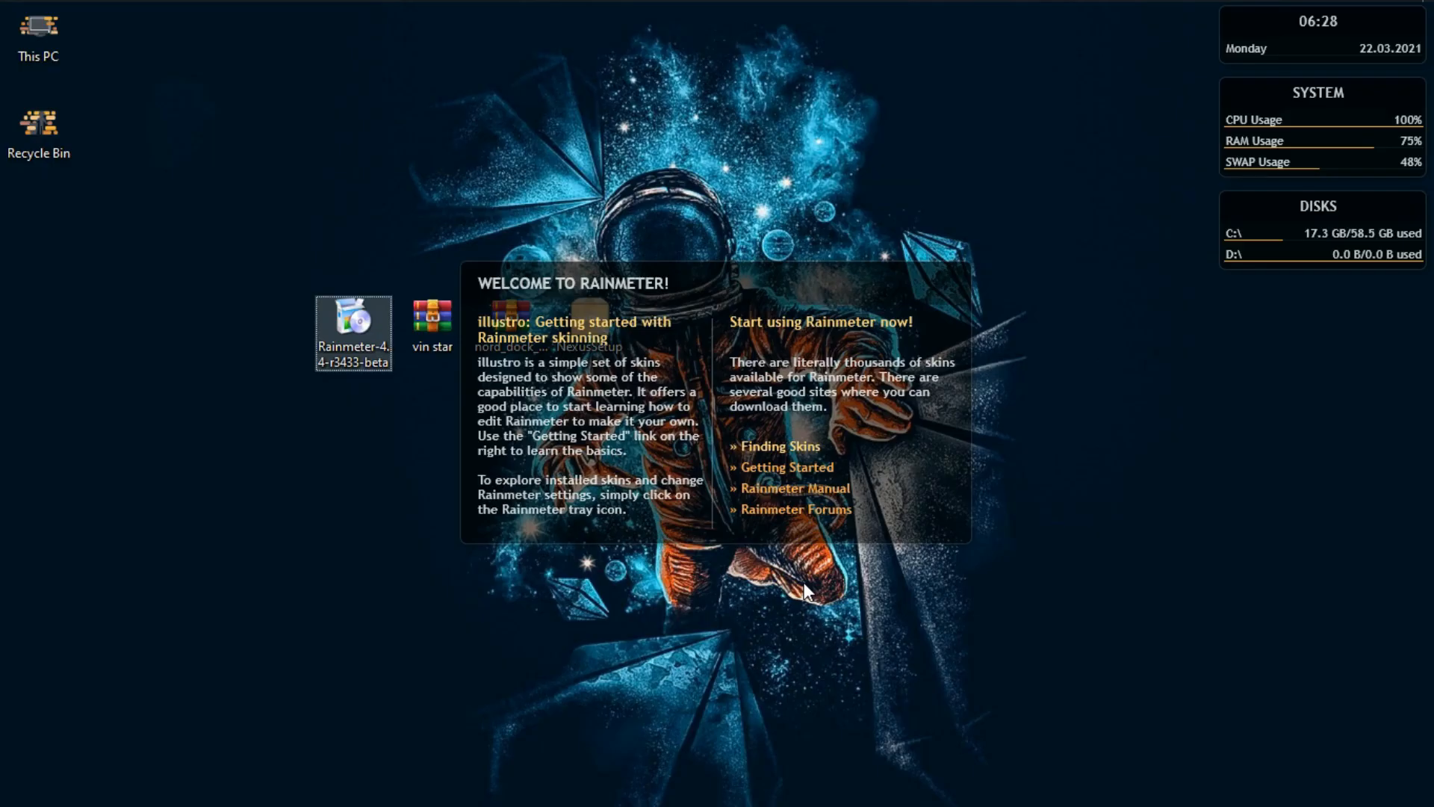
Unload the default illustro skins from the desktop: the welcome panel, disks, system and clock.
{"action": "right_click", "coordinate": [818, 538]}
{"action": "left_click", "coordinate": [845, 768]}
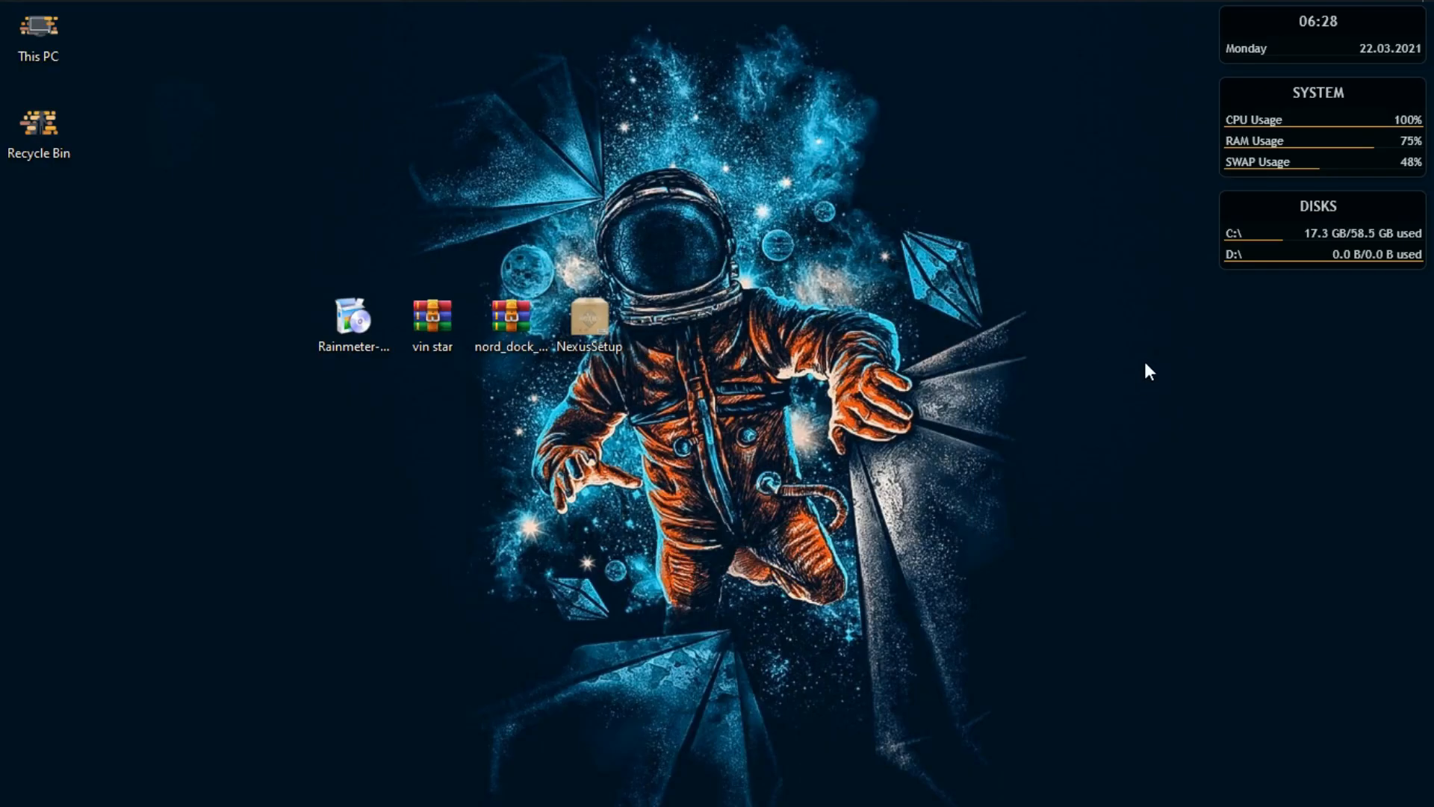
{"action": "right_click", "coordinate": [1229, 253]}
{"action": "left_click", "coordinate": [1262, 488]}
{"action": "right_click", "coordinate": [1266, 164]}
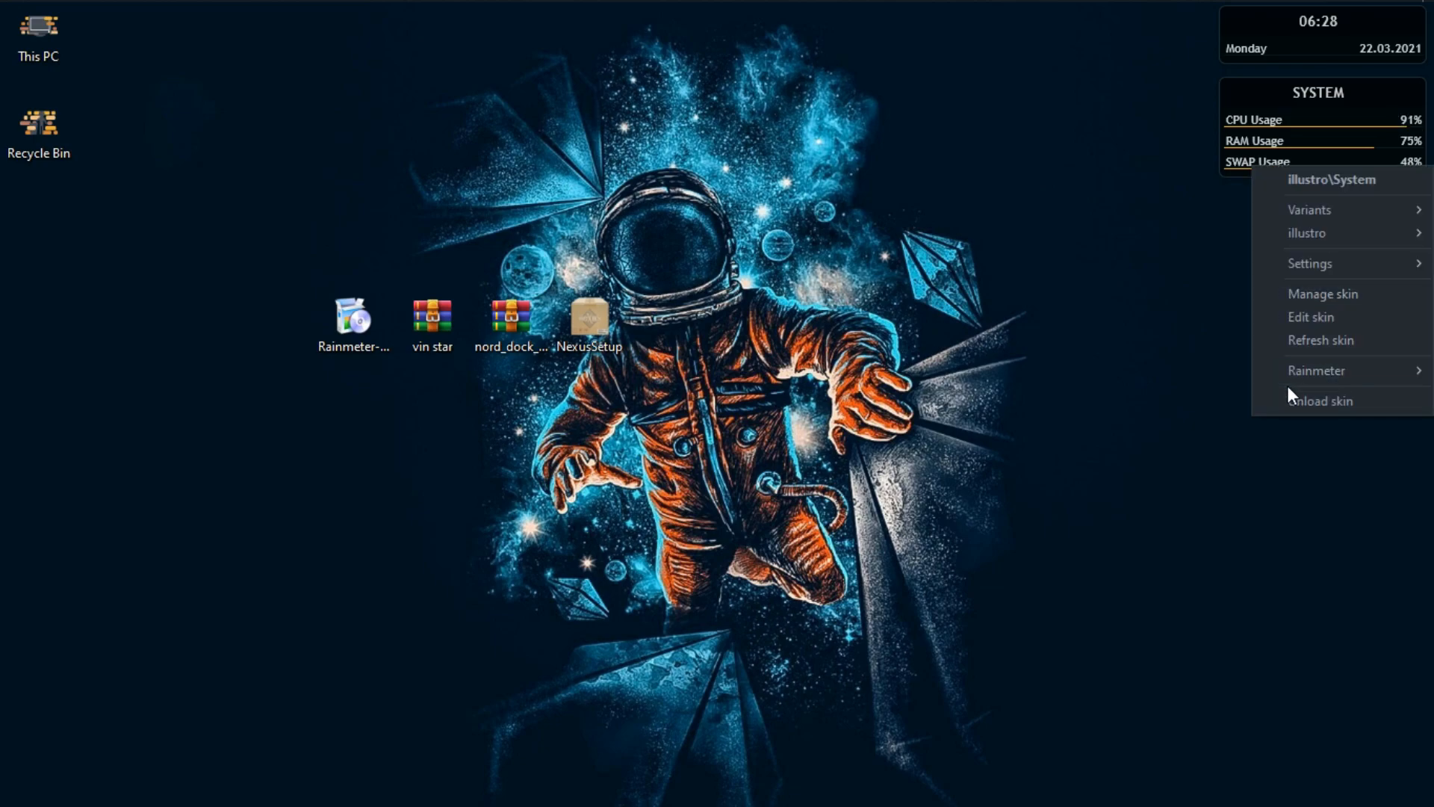
{"action": "left_click", "coordinate": [1289, 398]}
{"action": "right_click", "coordinate": [1269, 34]}
{"action": "left_click", "coordinate": [1284, 280]}
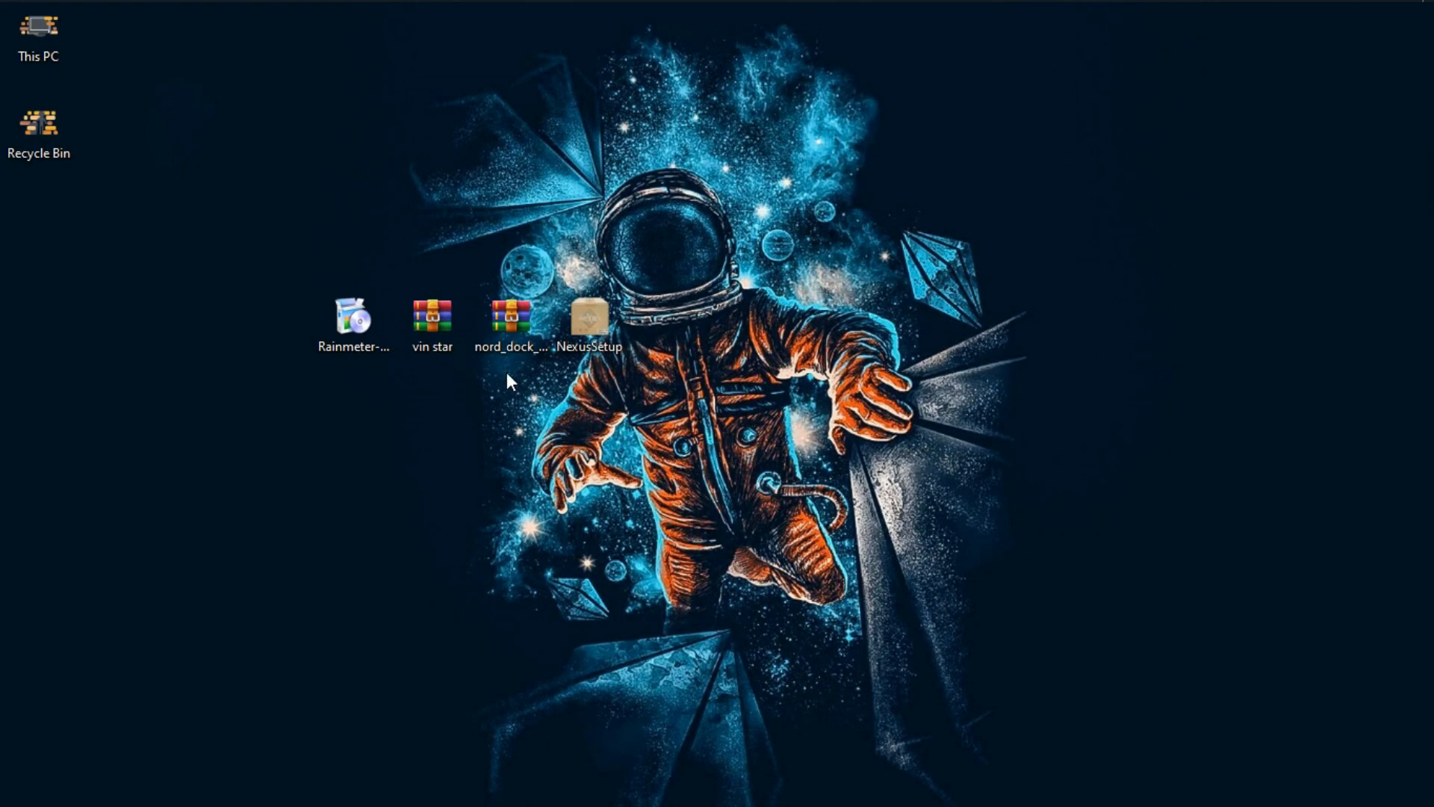
Extract the vin star archive to a folder on the desktop and open that folder.
{"action": "right_click", "coordinate": [433, 330]}
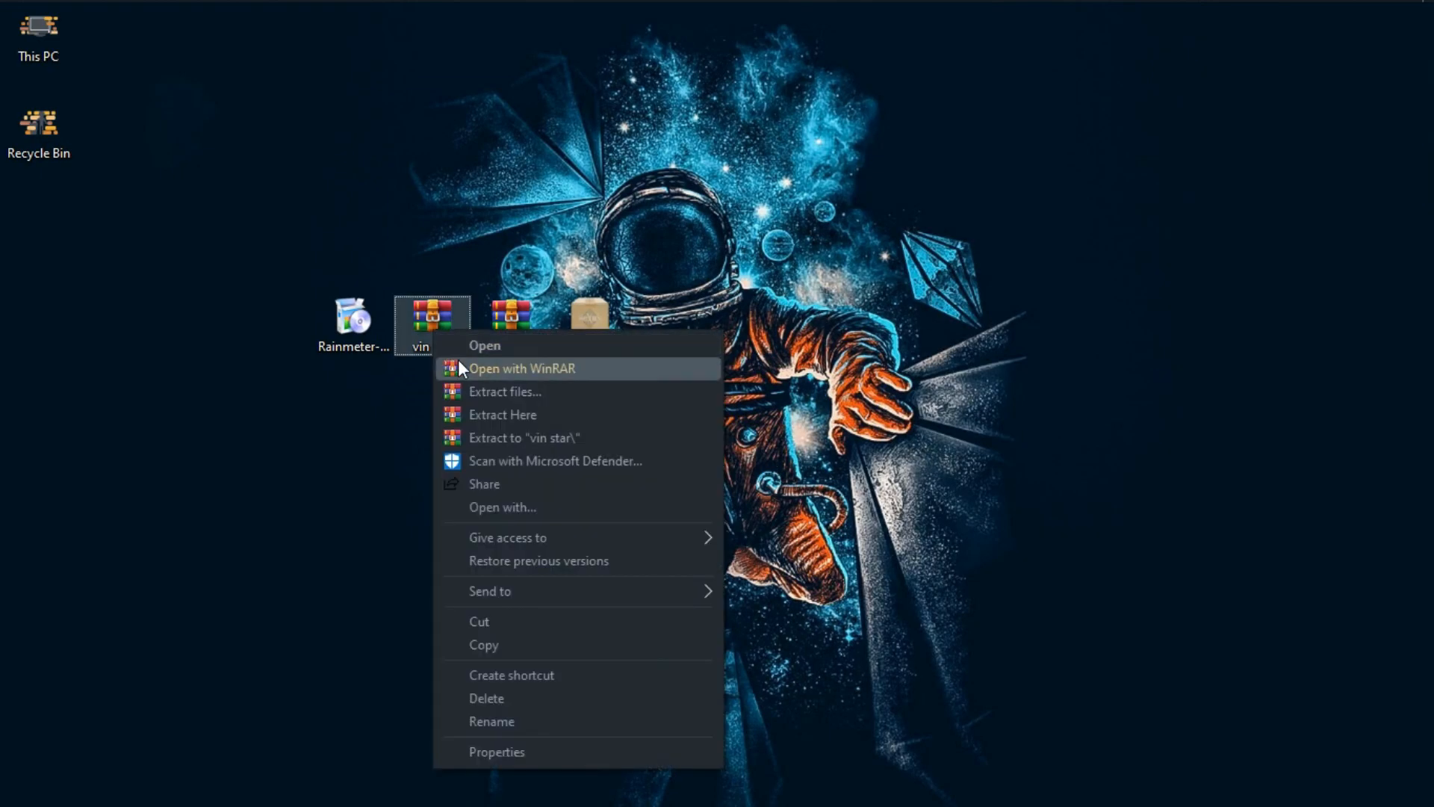
{"action": "left_click", "coordinate": [511, 390]}
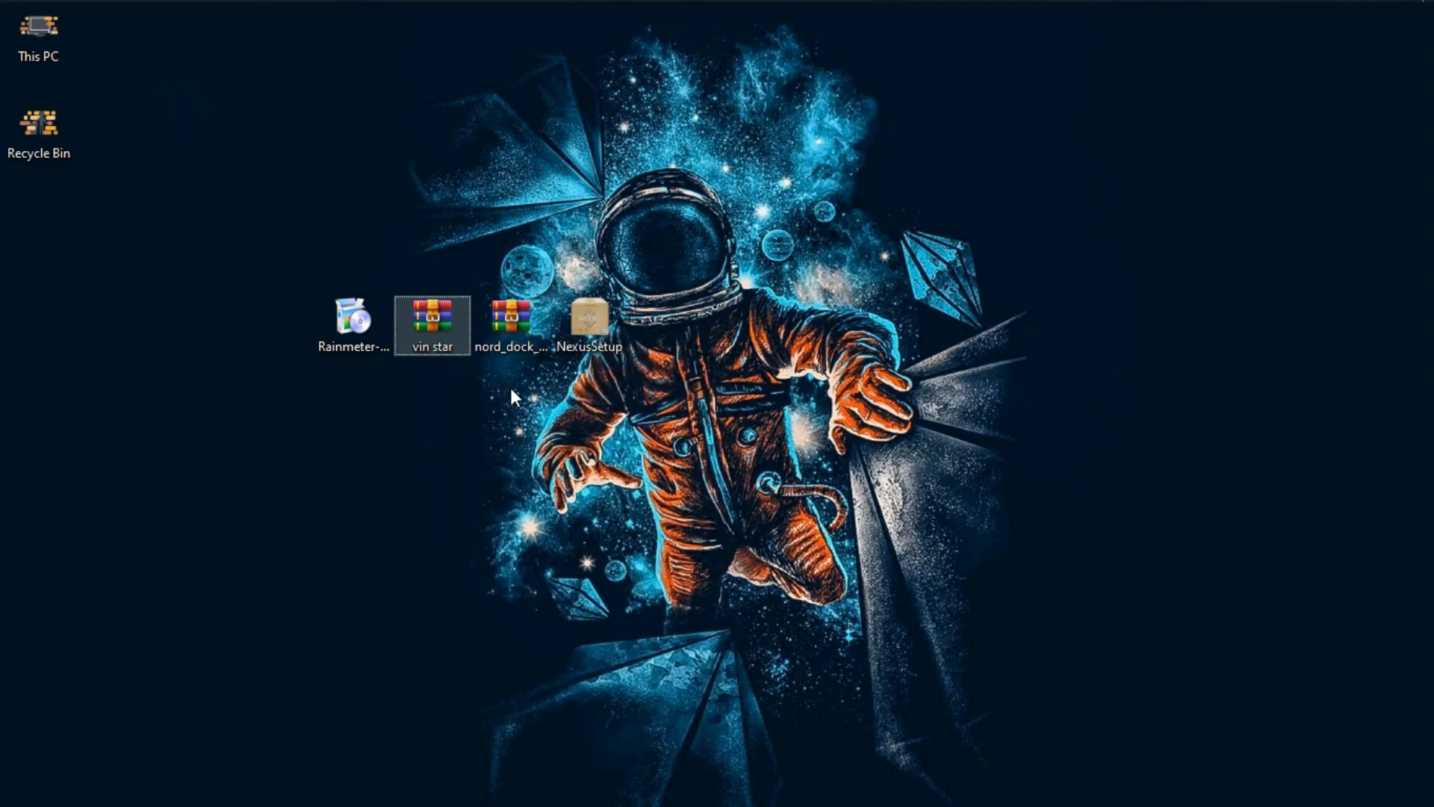
{"action": "left_click", "coordinate": [769, 629]}
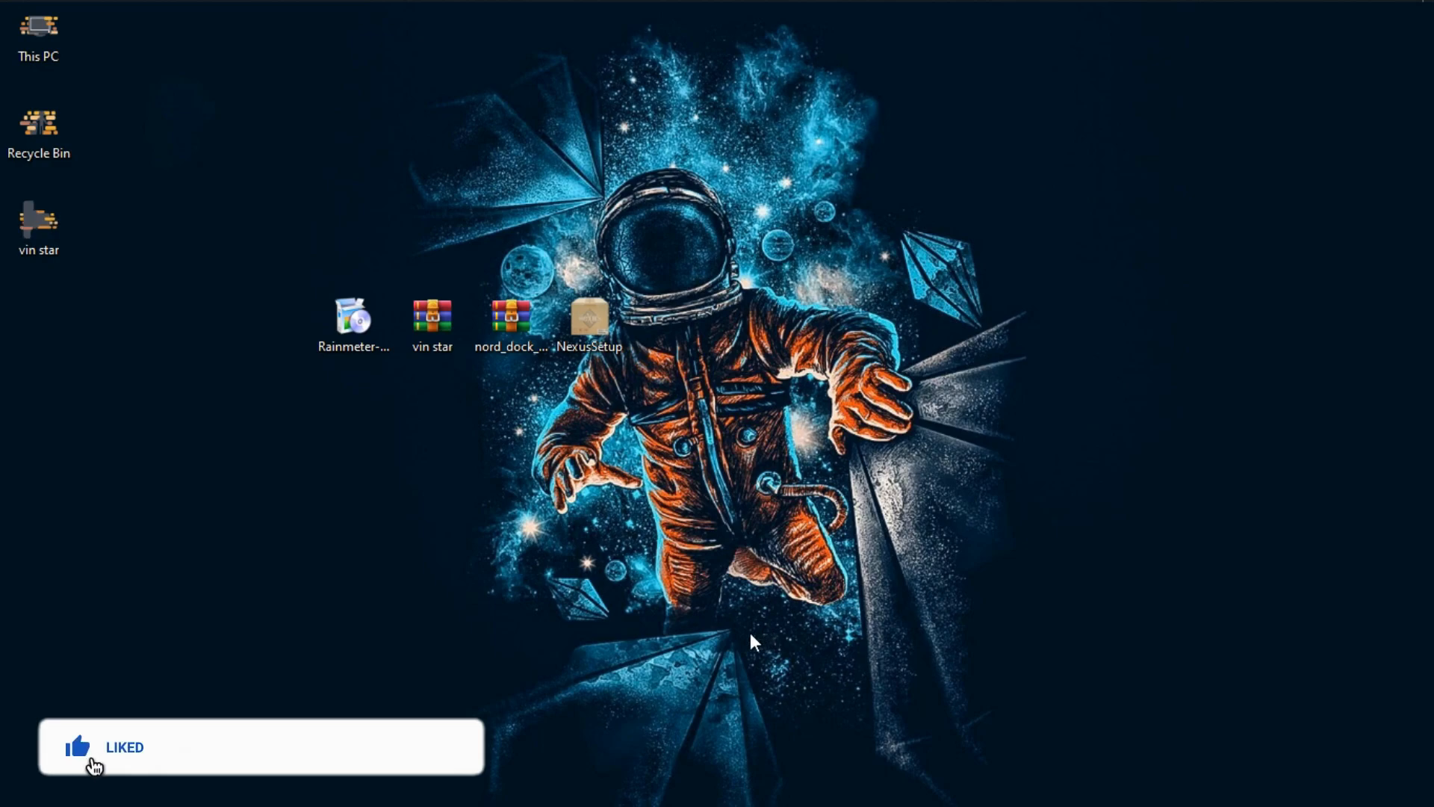
{"action": "double_click", "coordinate": [49, 227]}
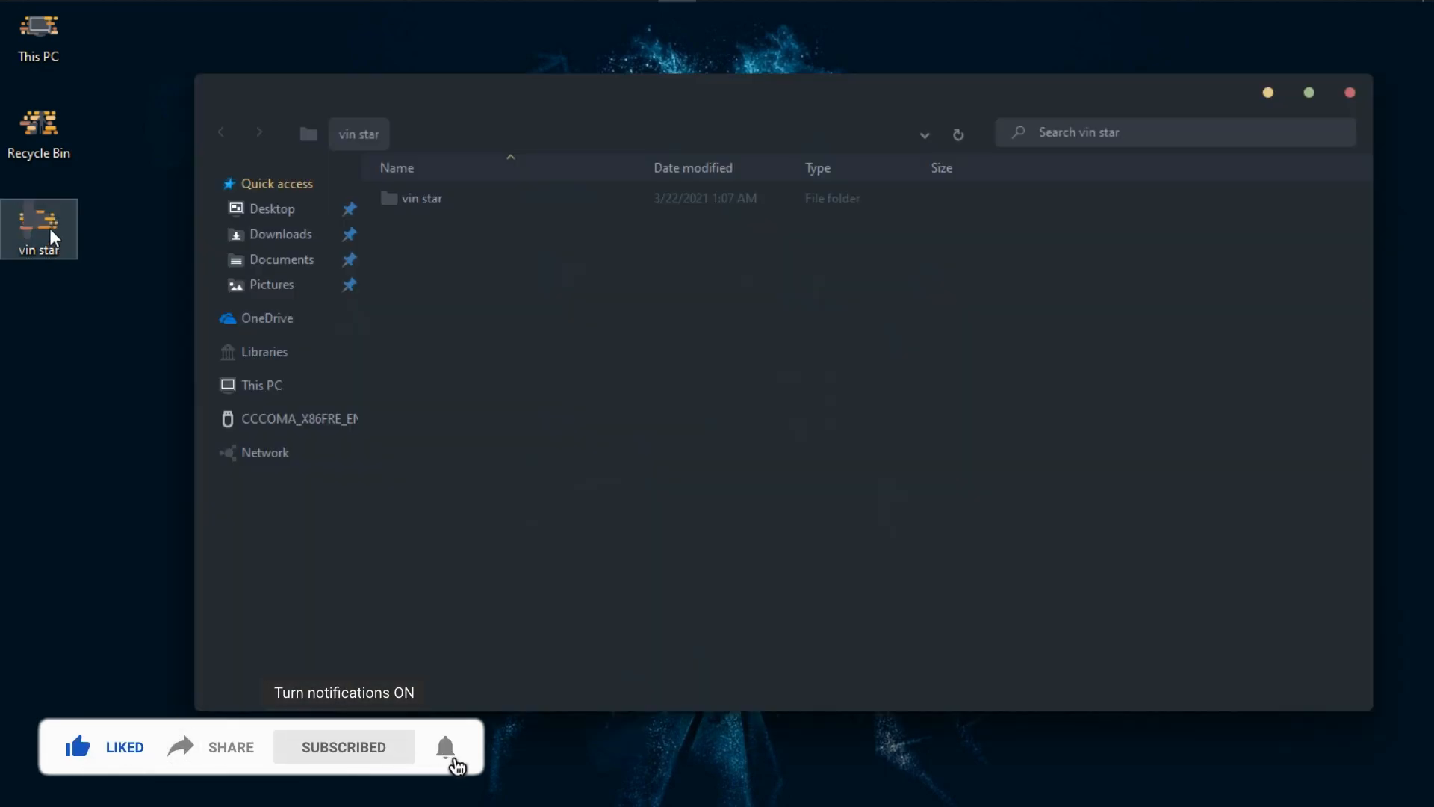
Open the nested vin star folder and install the Clock_ Rainmeter skin package with its Ageo skin.
{"action": "double_click", "coordinate": [405, 197]}
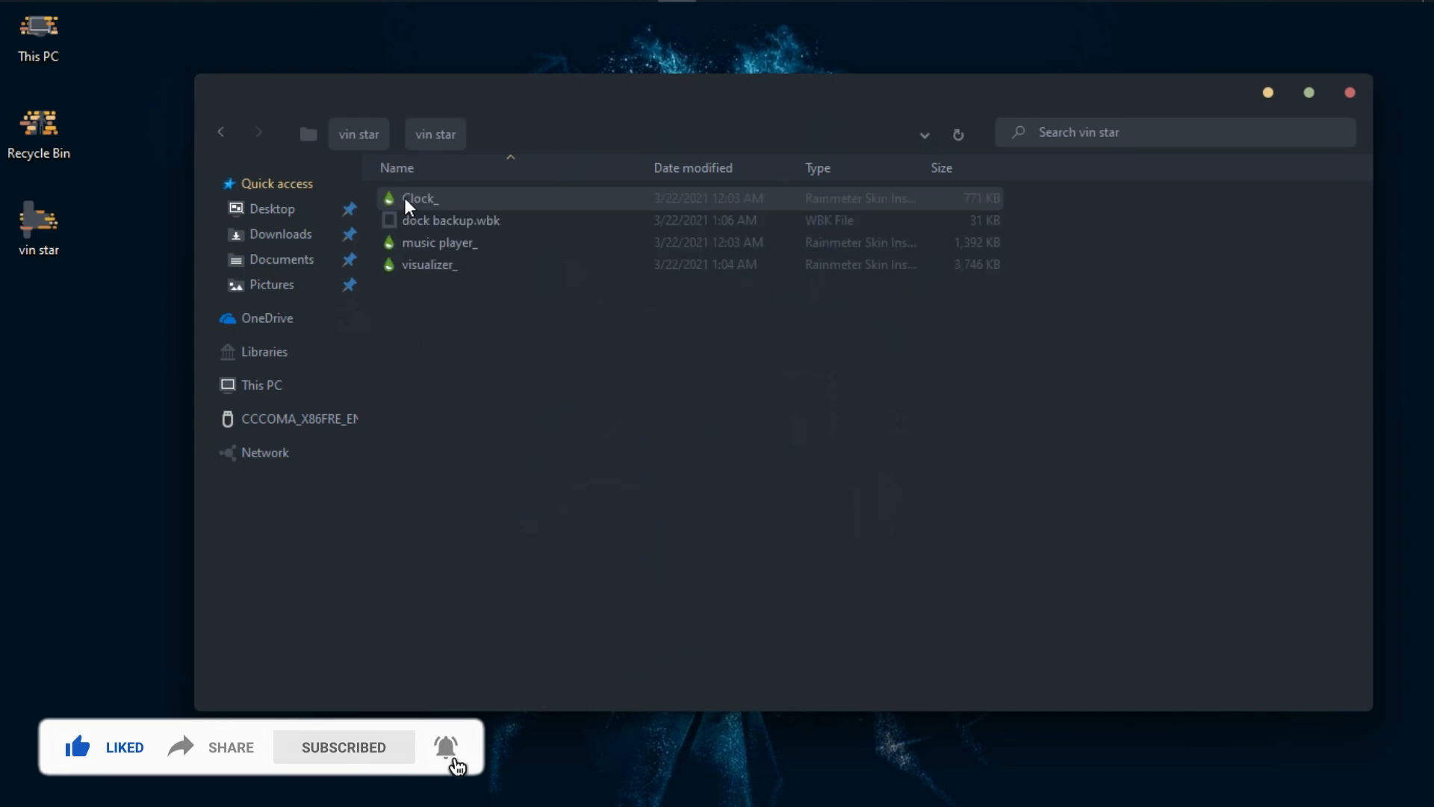
{"action": "double_click", "coordinate": [418, 208]}
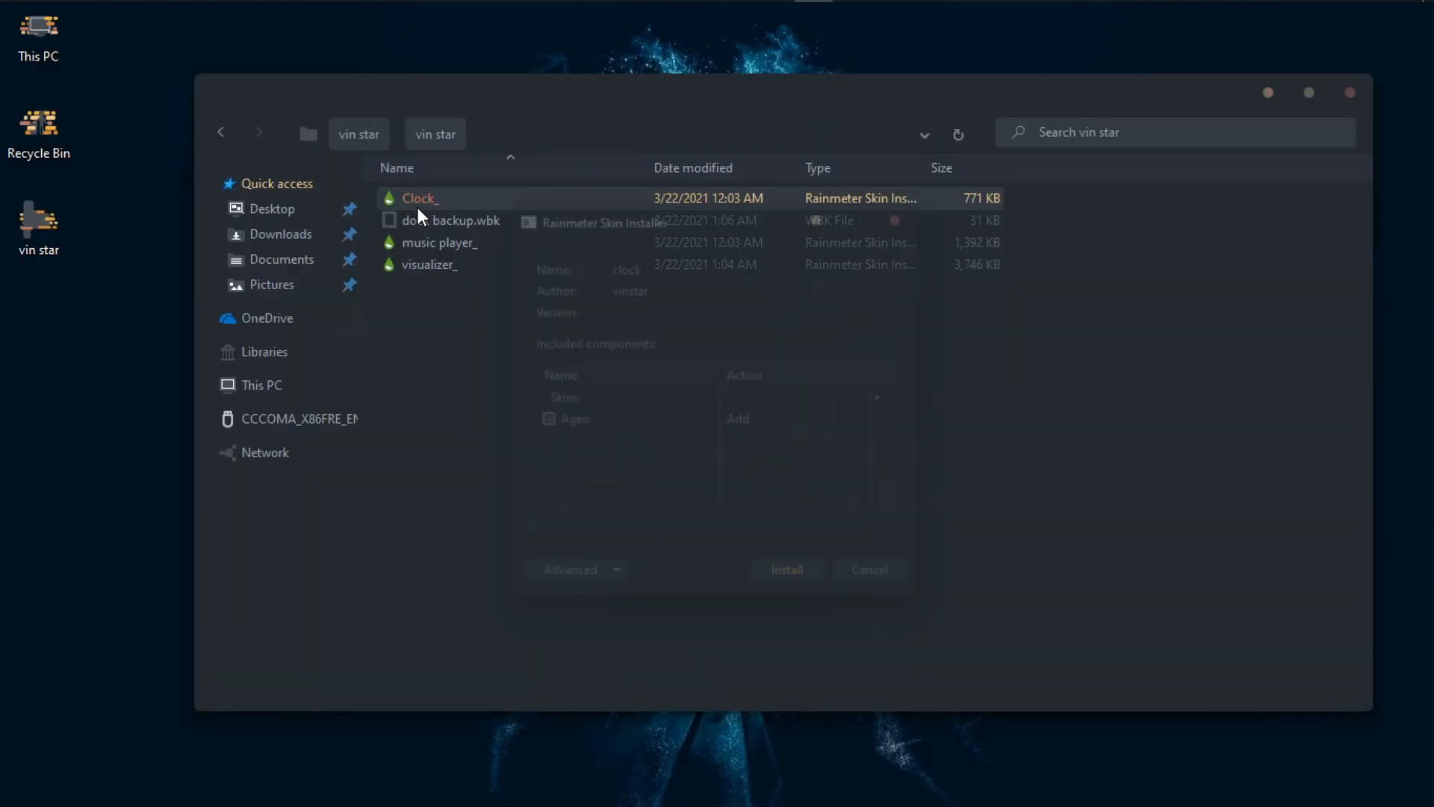
{"action": "left_click", "coordinate": [815, 576]}
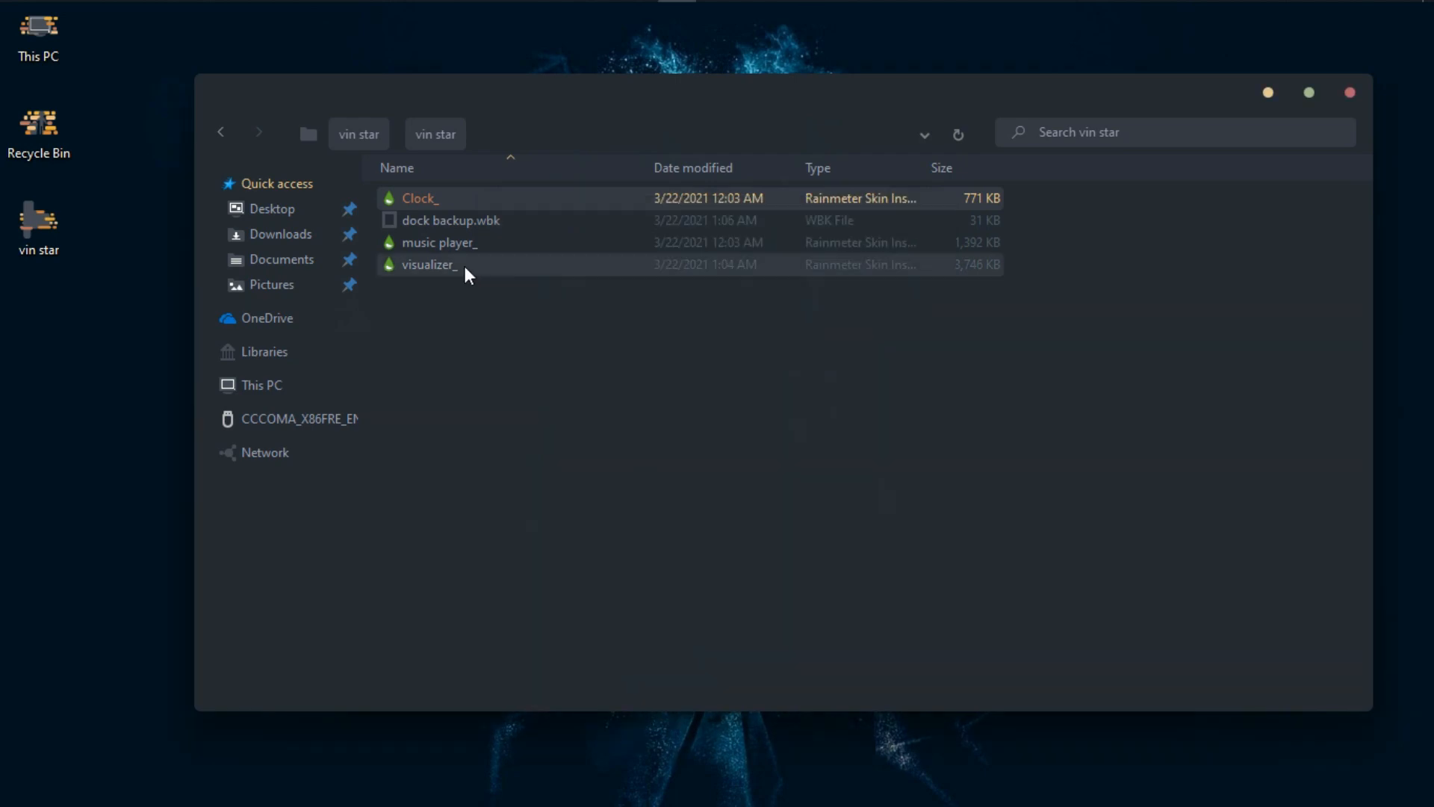
Install the music player_ and visualizer_ Rainmeter skin packages from the vin star folder, and close the folder.
{"action": "left_click", "coordinate": [453, 247]}
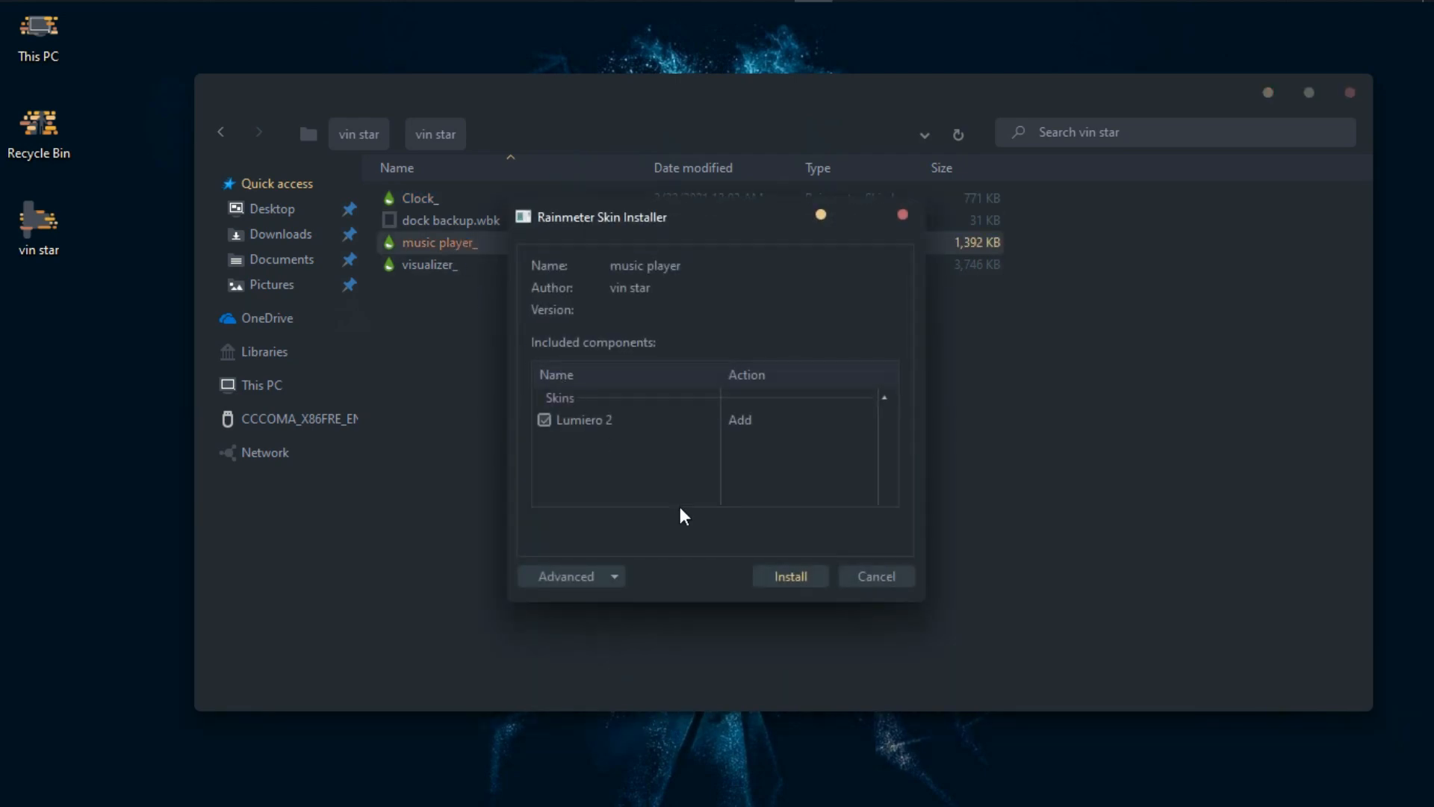
{"action": "left_click", "coordinate": [774, 577]}
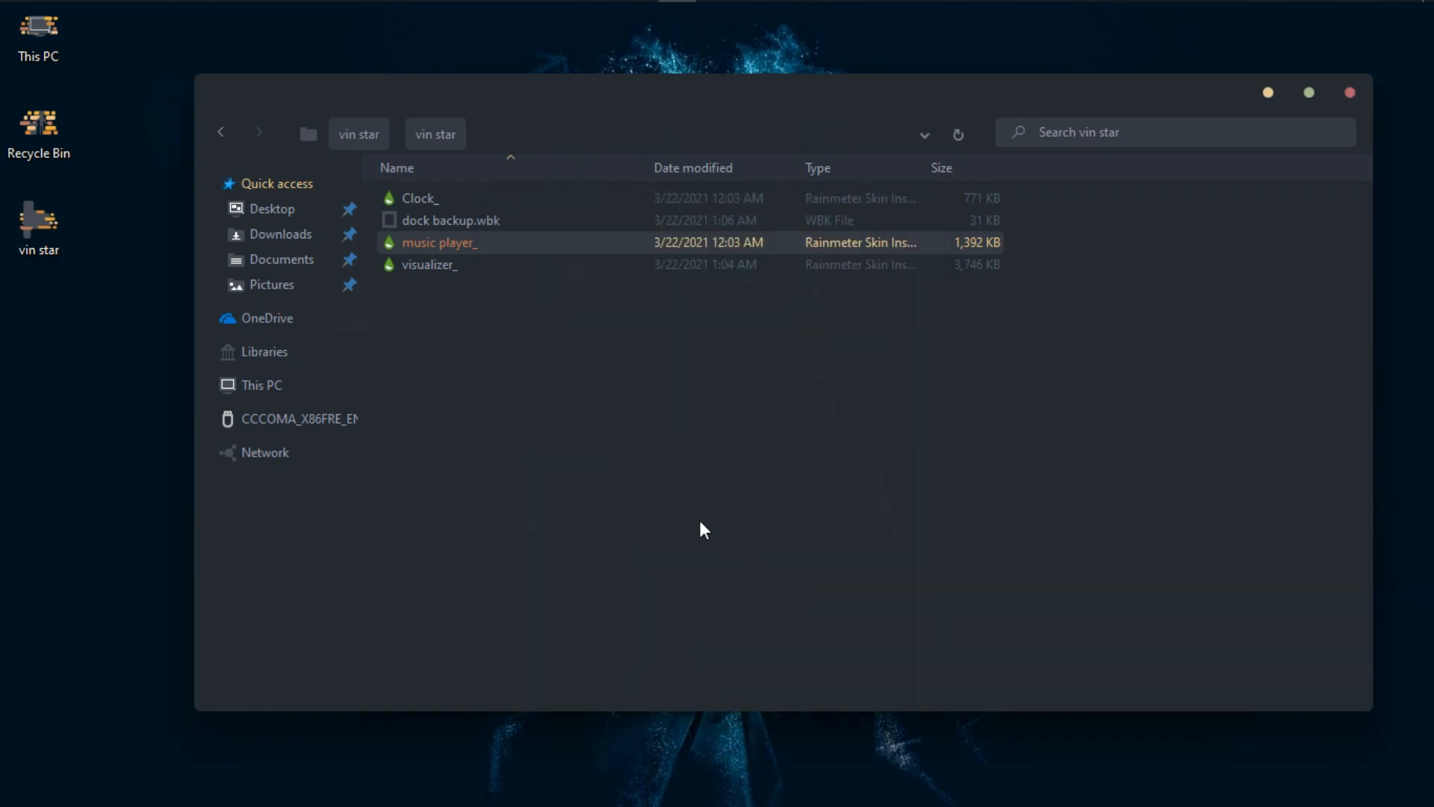
{"action": "left_click", "coordinate": [467, 261]}
{"action": "double_click", "coordinate": [466, 262]}
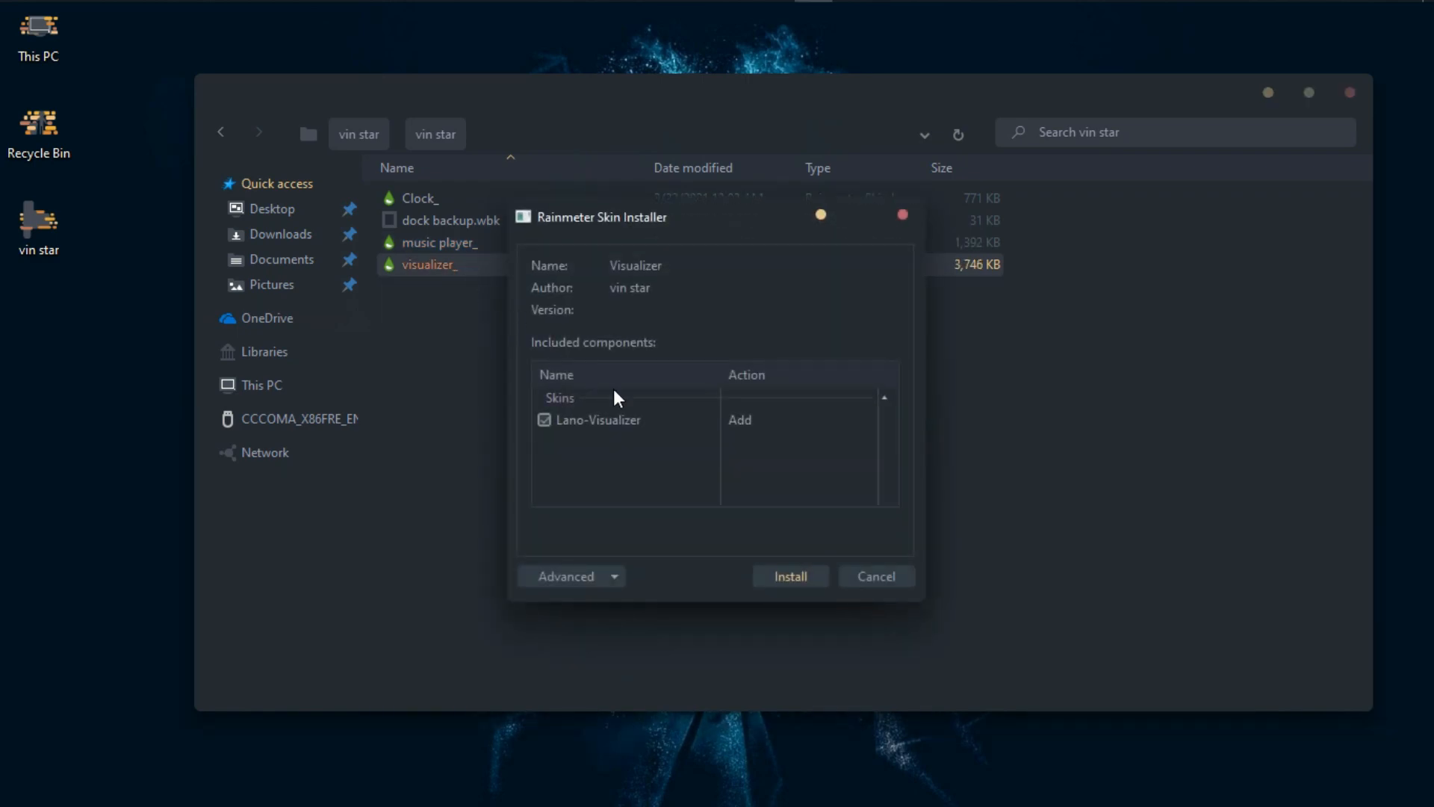
{"action": "left_click", "coordinate": [805, 576]}
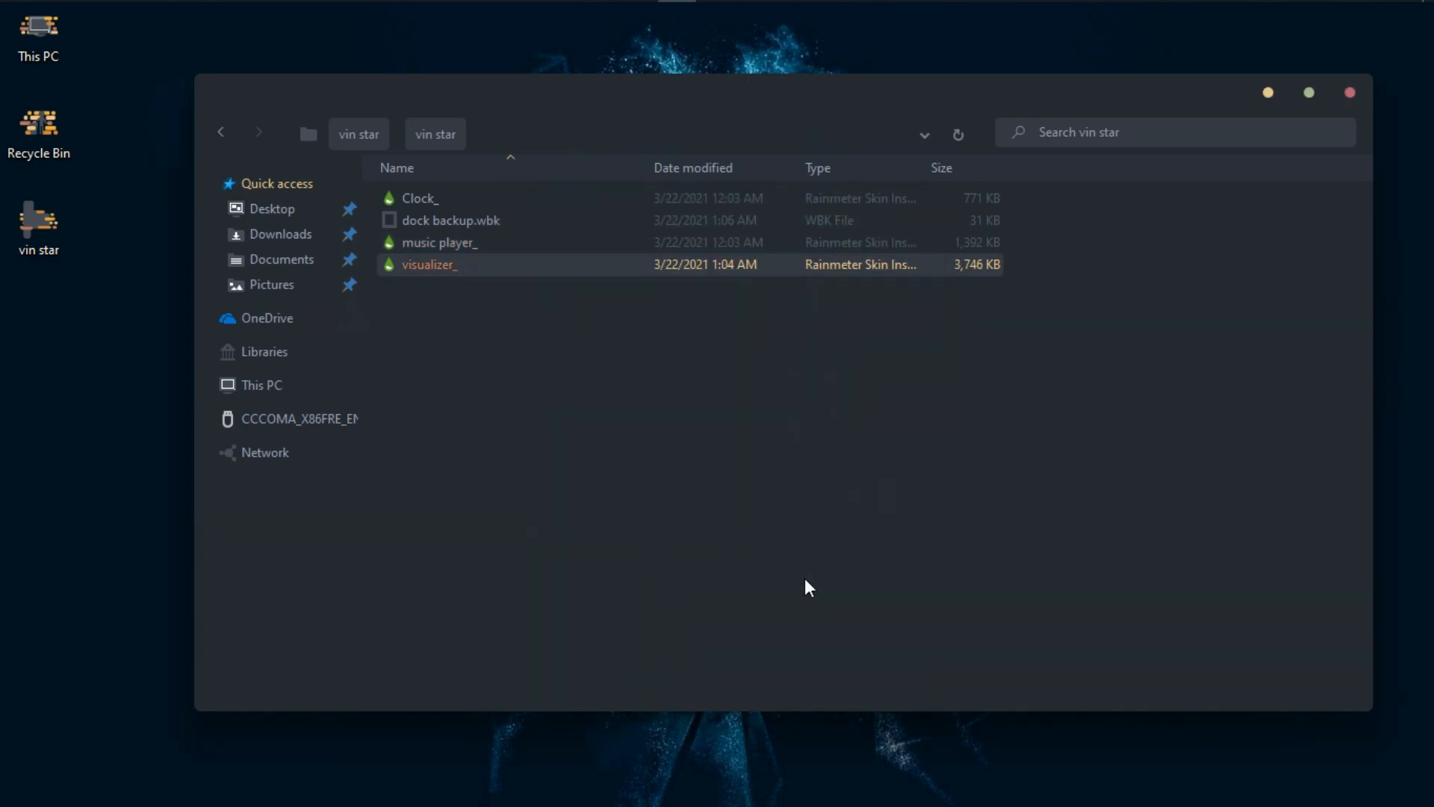
{"action": "left_click", "coordinate": [1323, 101]}
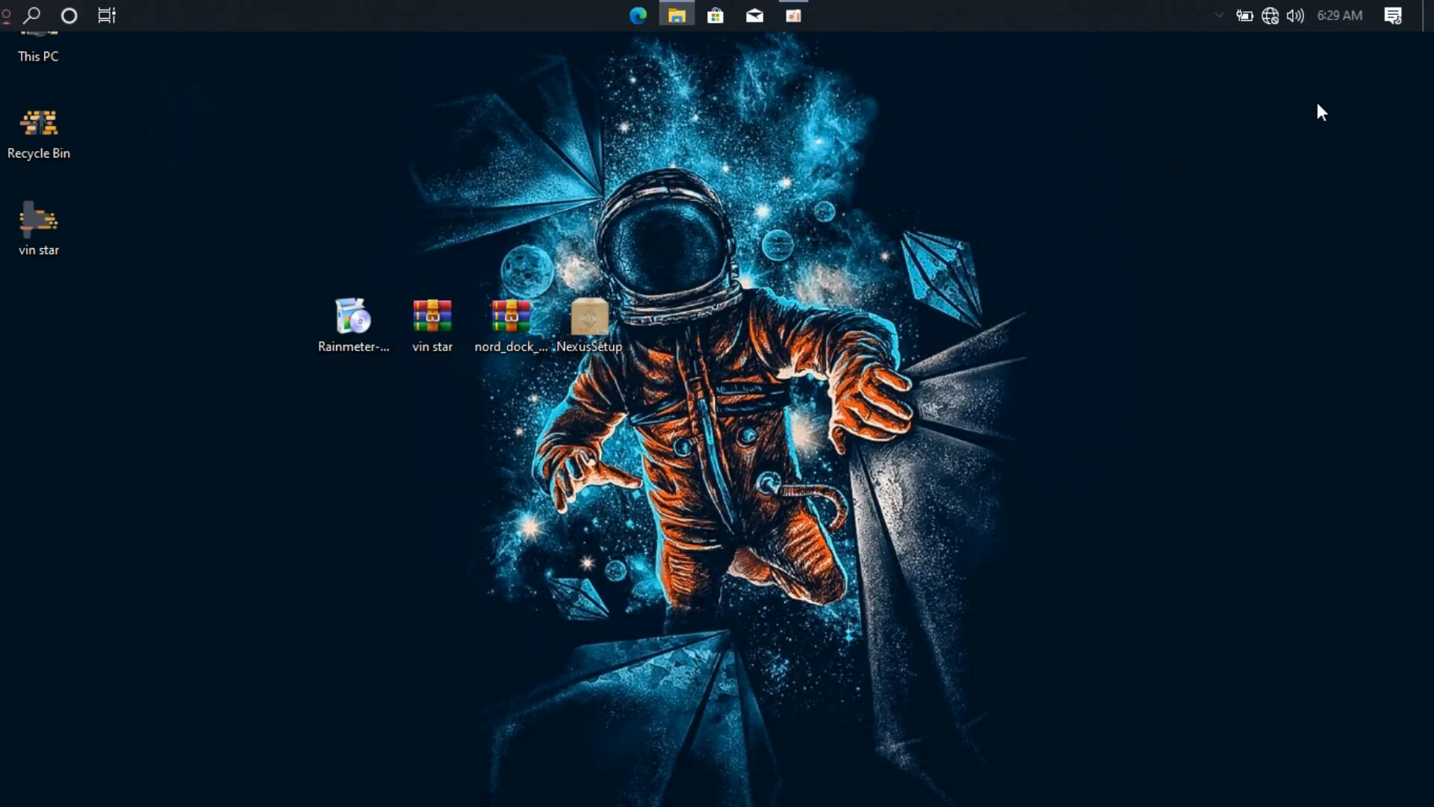
Extract the nord_dock_icons_by_niivu_ddundw6 archive to a folder on the desktop and open that folder.
{"action": "right_click", "coordinate": [523, 316]}
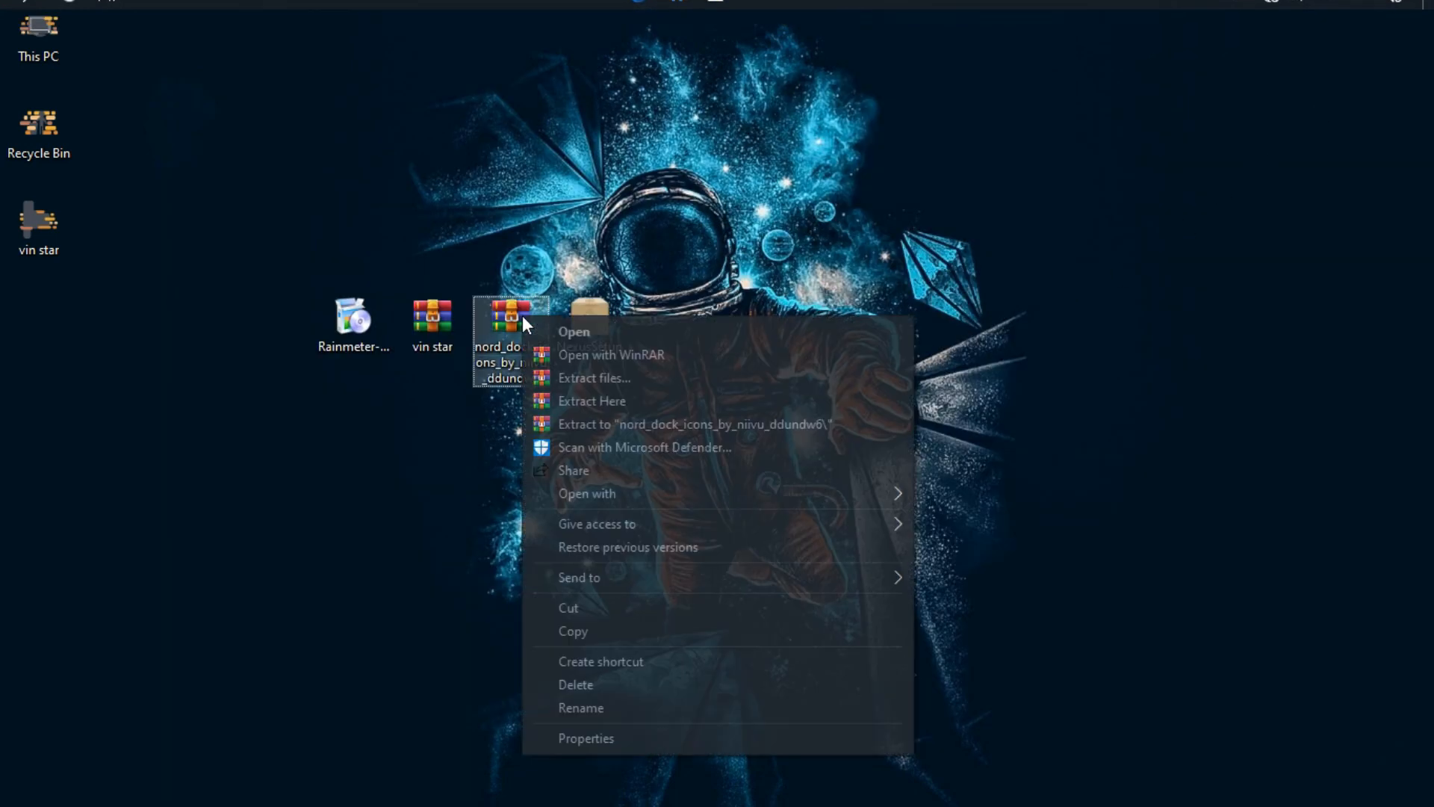
{"action": "left_click", "coordinate": [571, 377]}
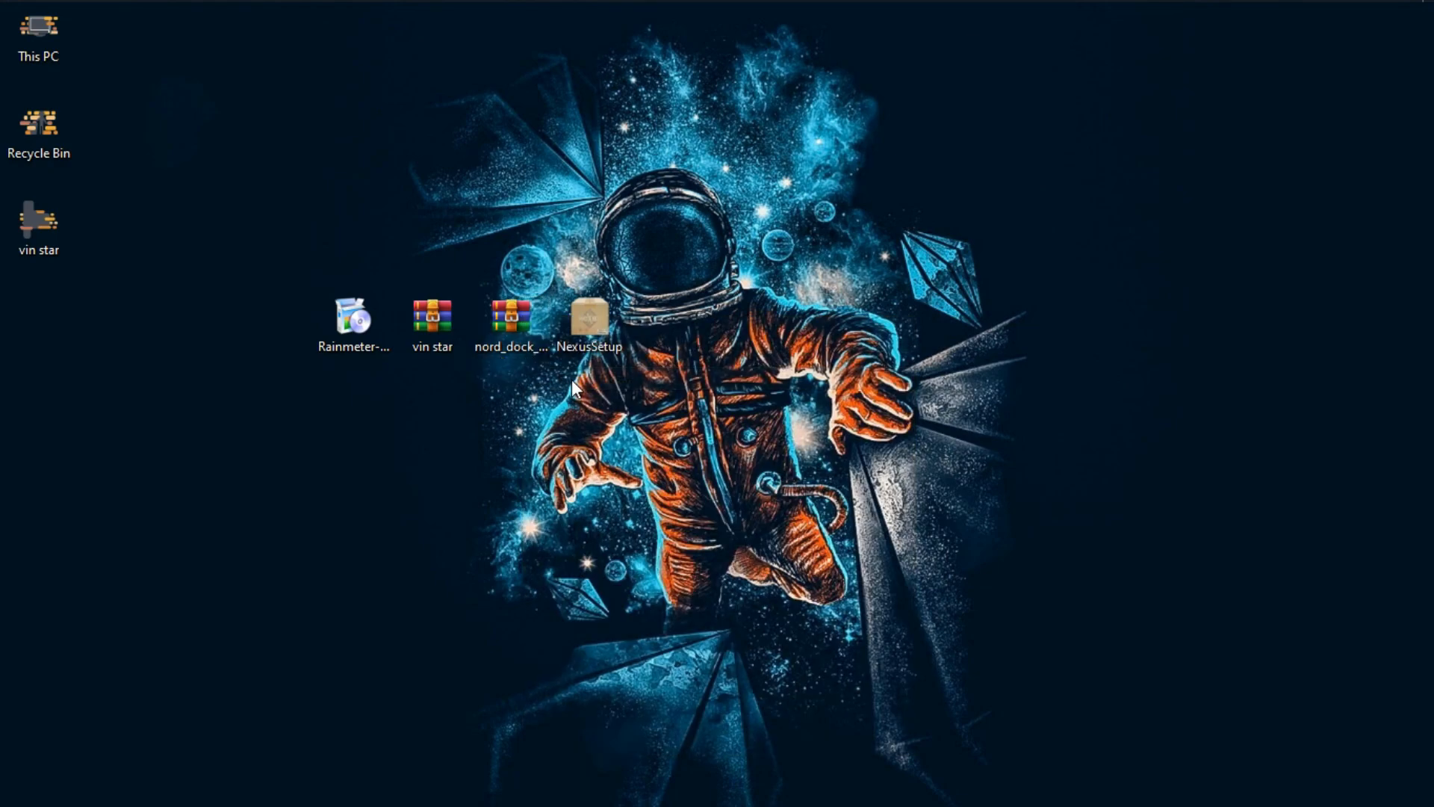
{"action": "left_click", "coordinate": [760, 623]}
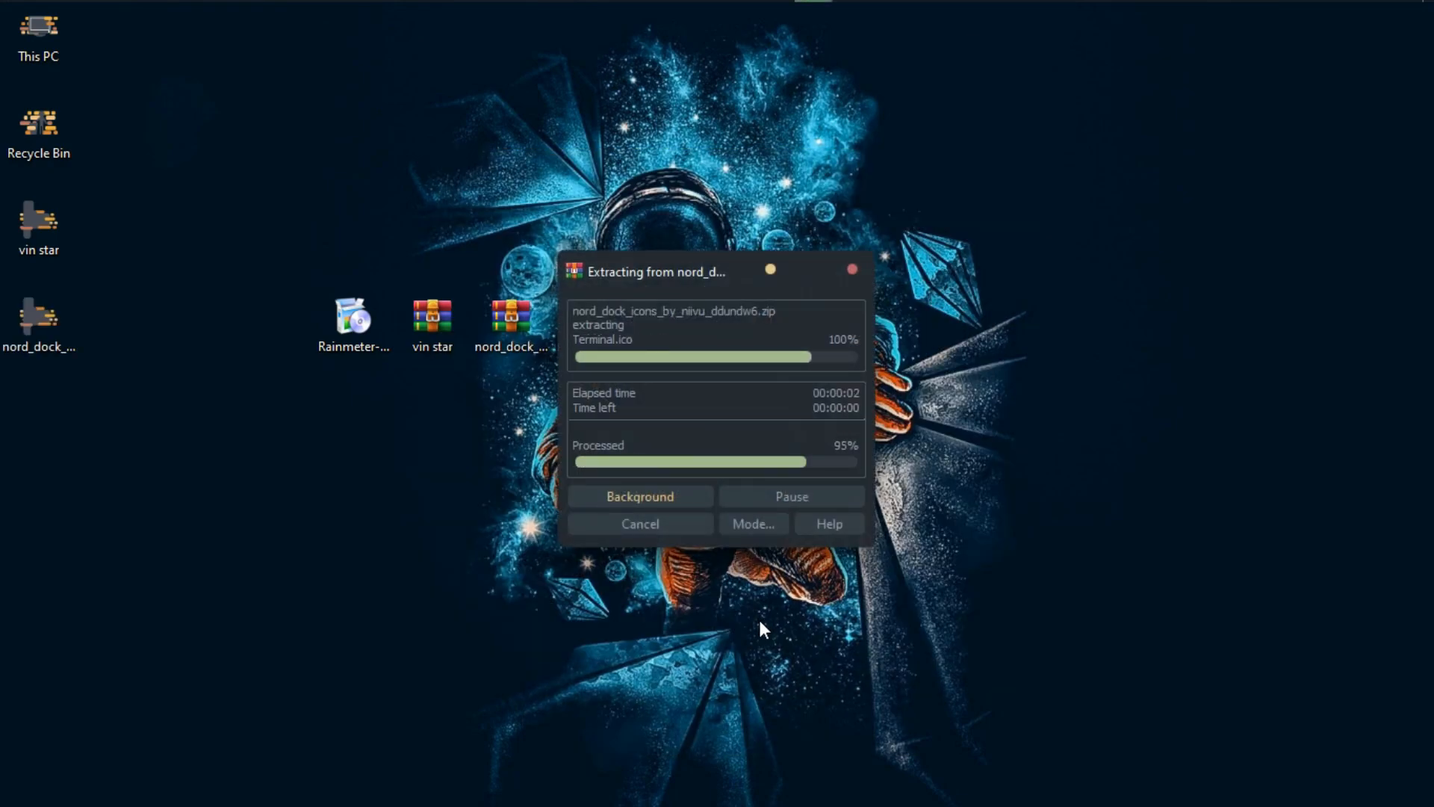
{"action": "left_click", "coordinate": [44, 331]}
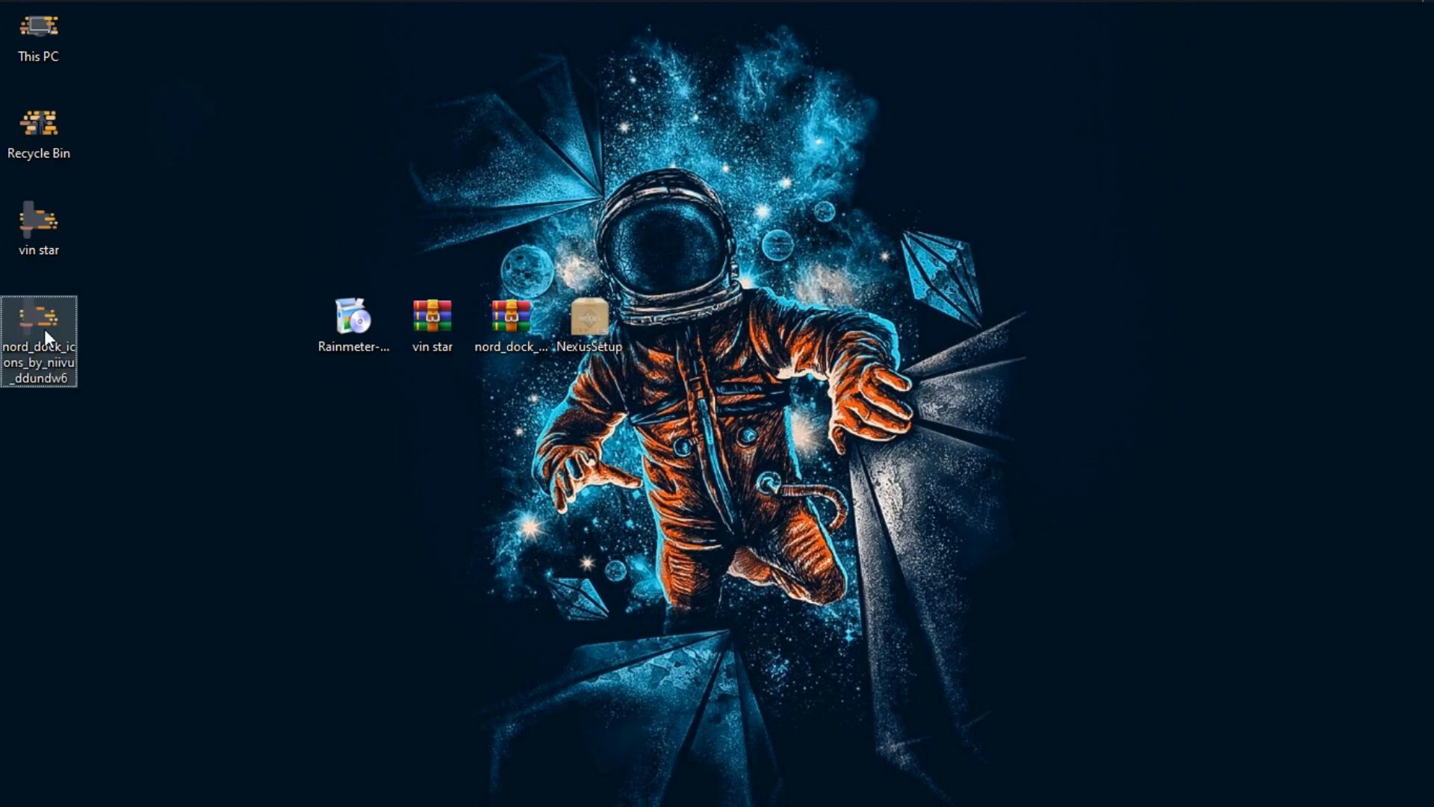
{"action": "double_click", "coordinate": [44, 329]}
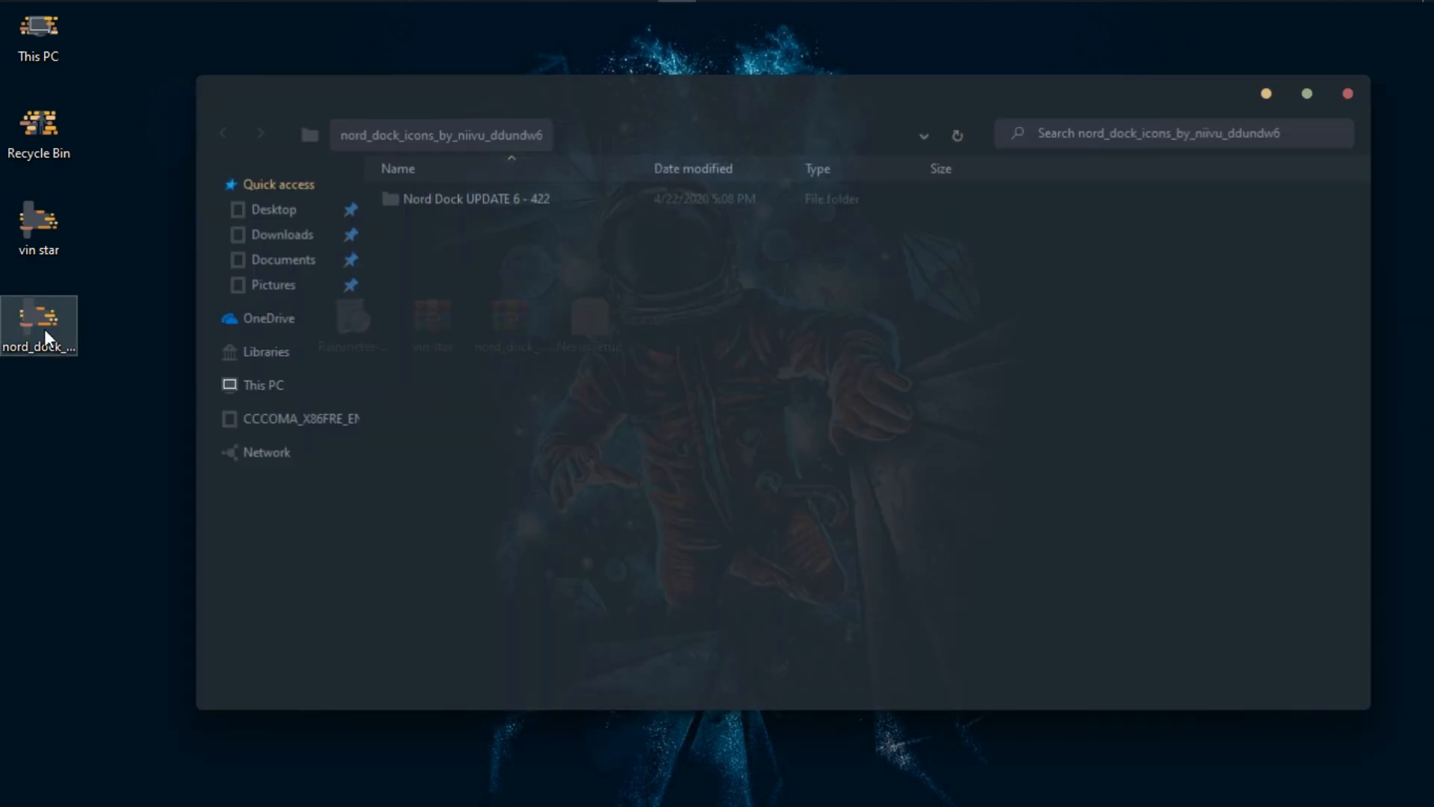
Copy the Nord Dock UPDATE 6 - 422 folder into the root of Local Disk (C:).
{"action": "right_click", "coordinate": [428, 198]}
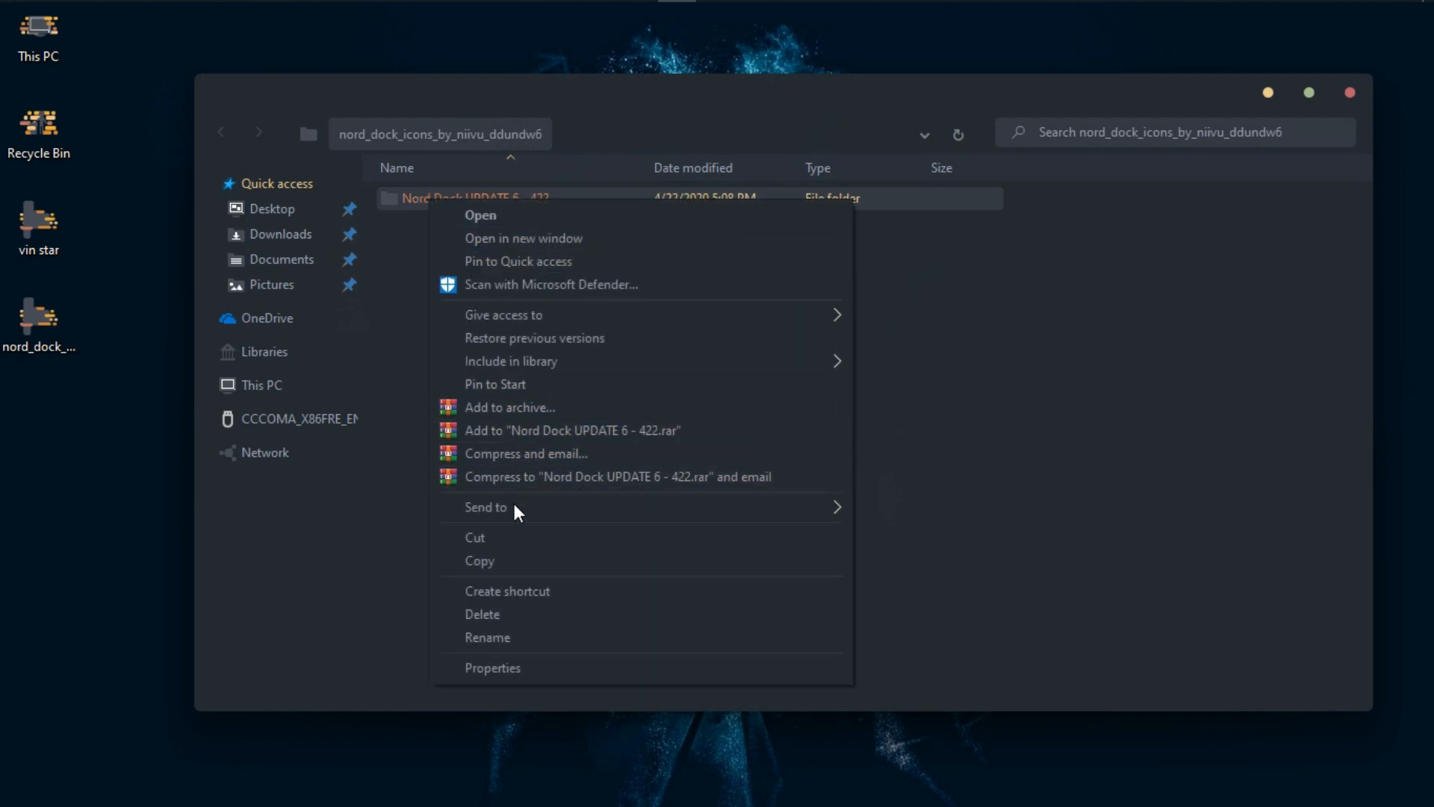
{"action": "left_click", "coordinate": [504, 562]}
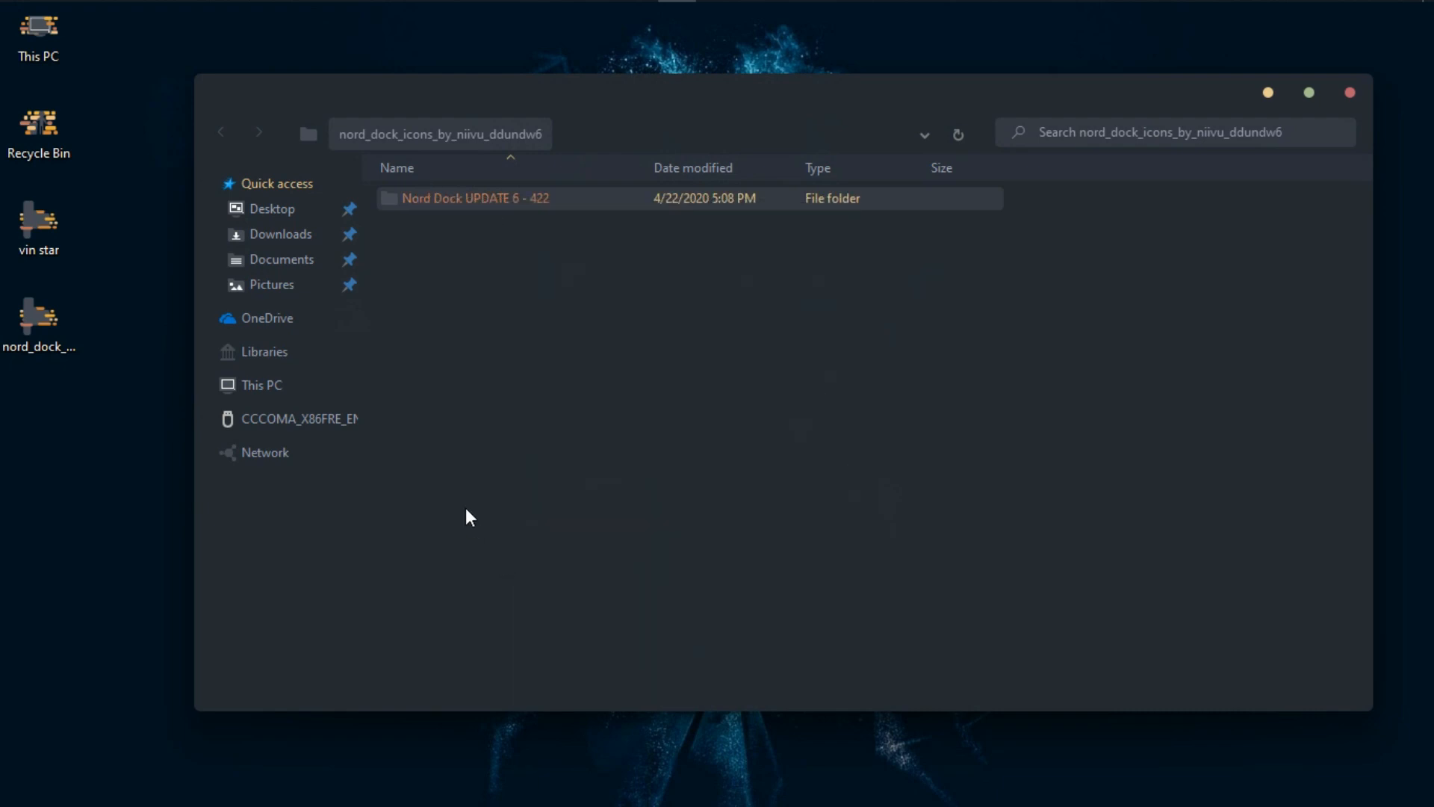
{"action": "left_click", "coordinate": [270, 402]}
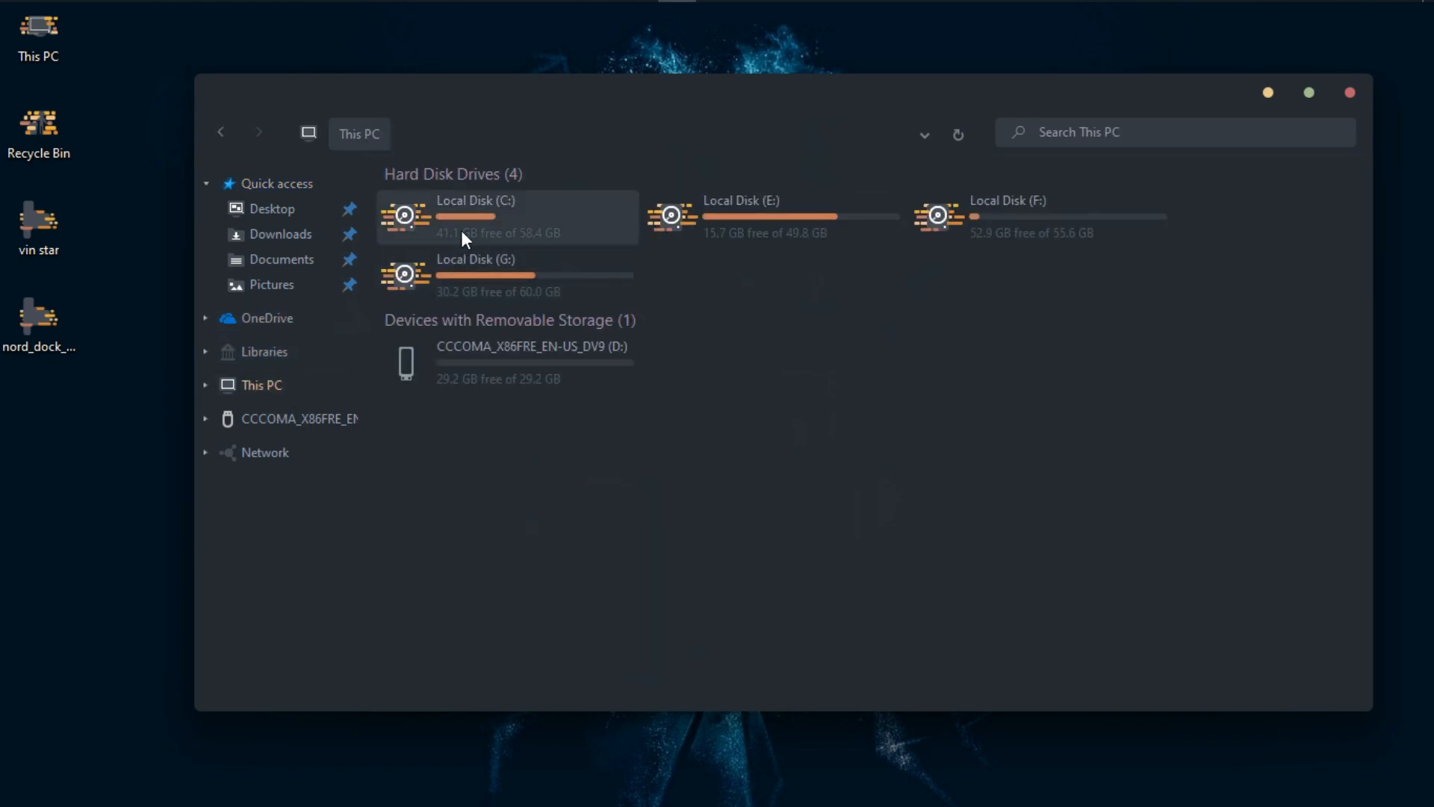
{"action": "double_click", "coordinate": [462, 234]}
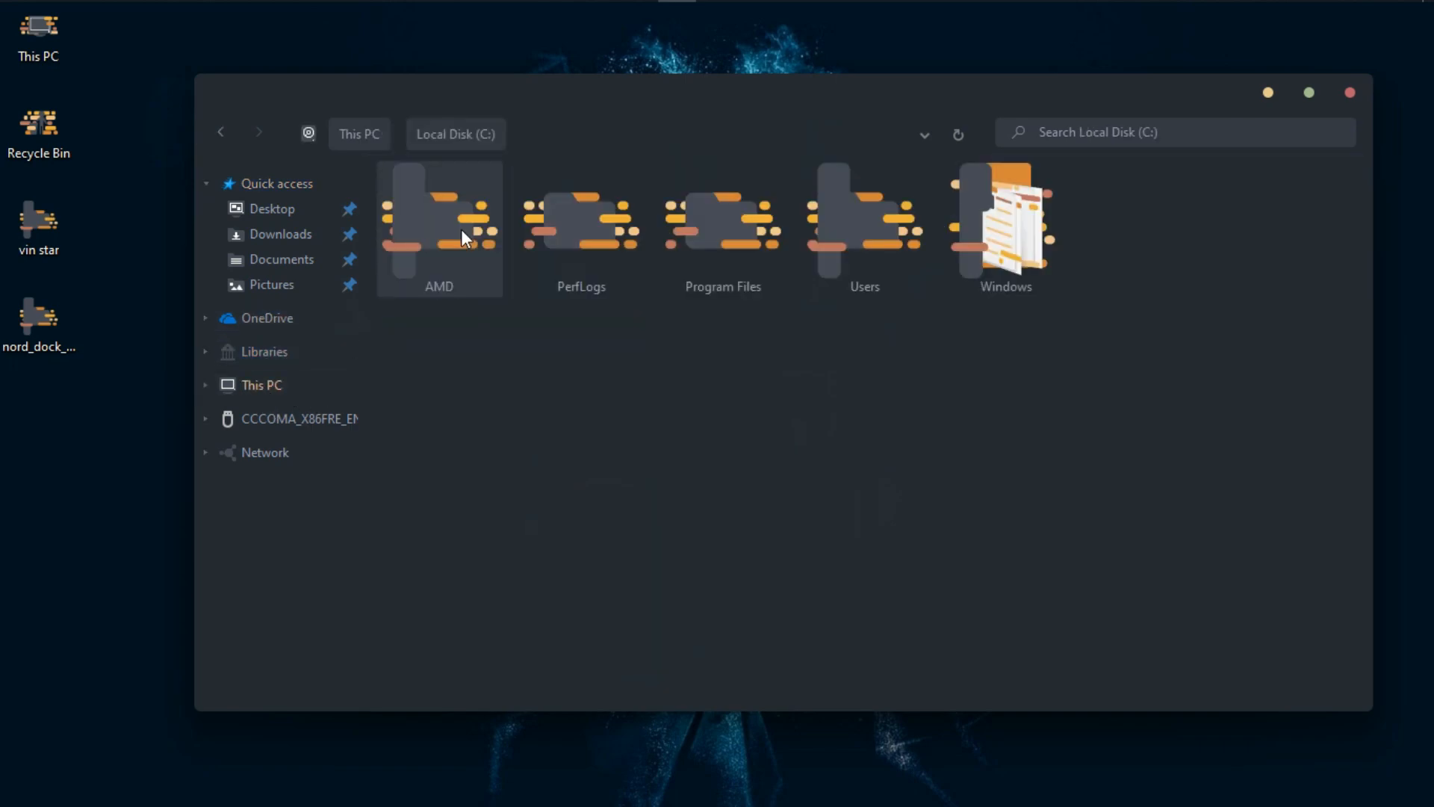
{"action": "right_click", "coordinate": [472, 352]}
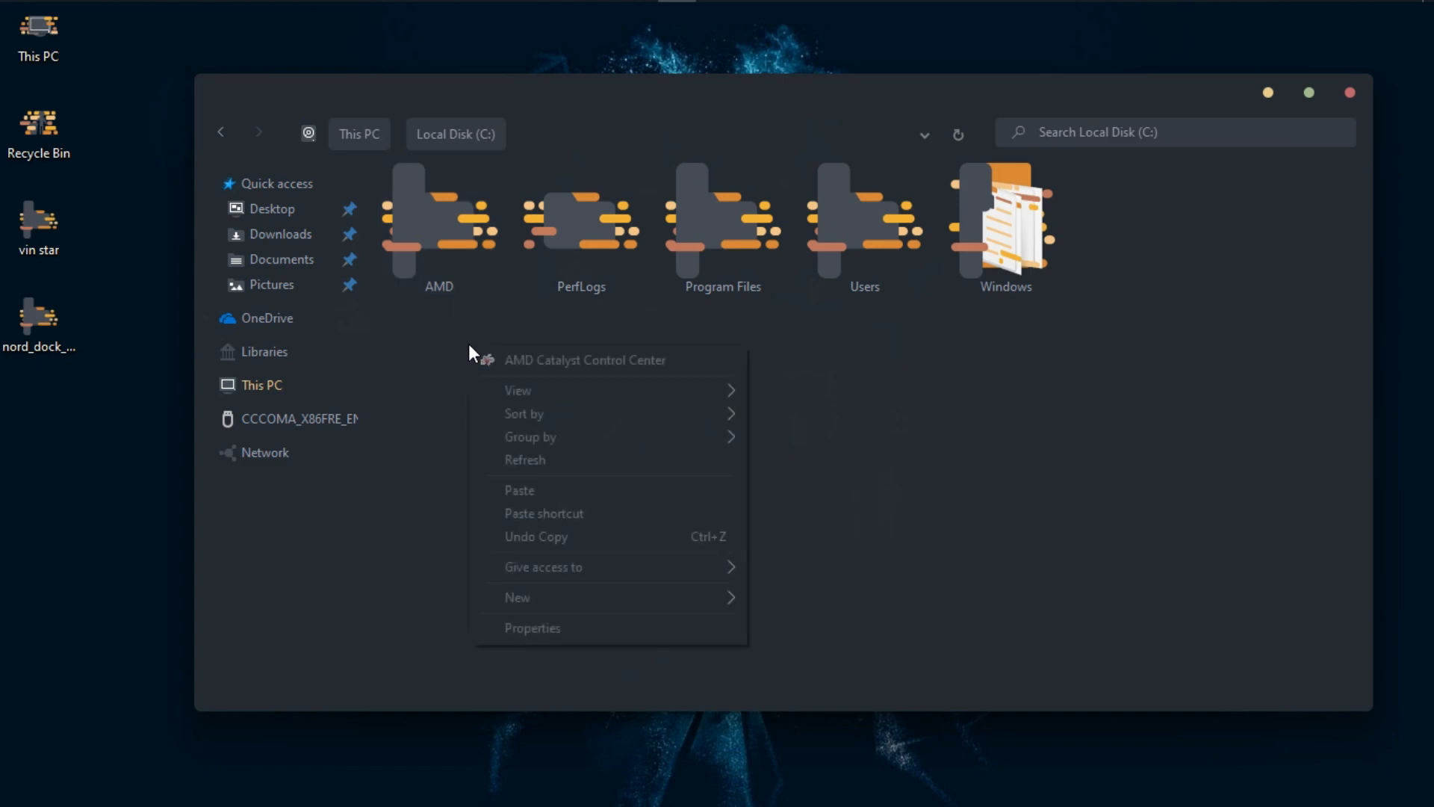
{"action": "left_click", "coordinate": [528, 491]}
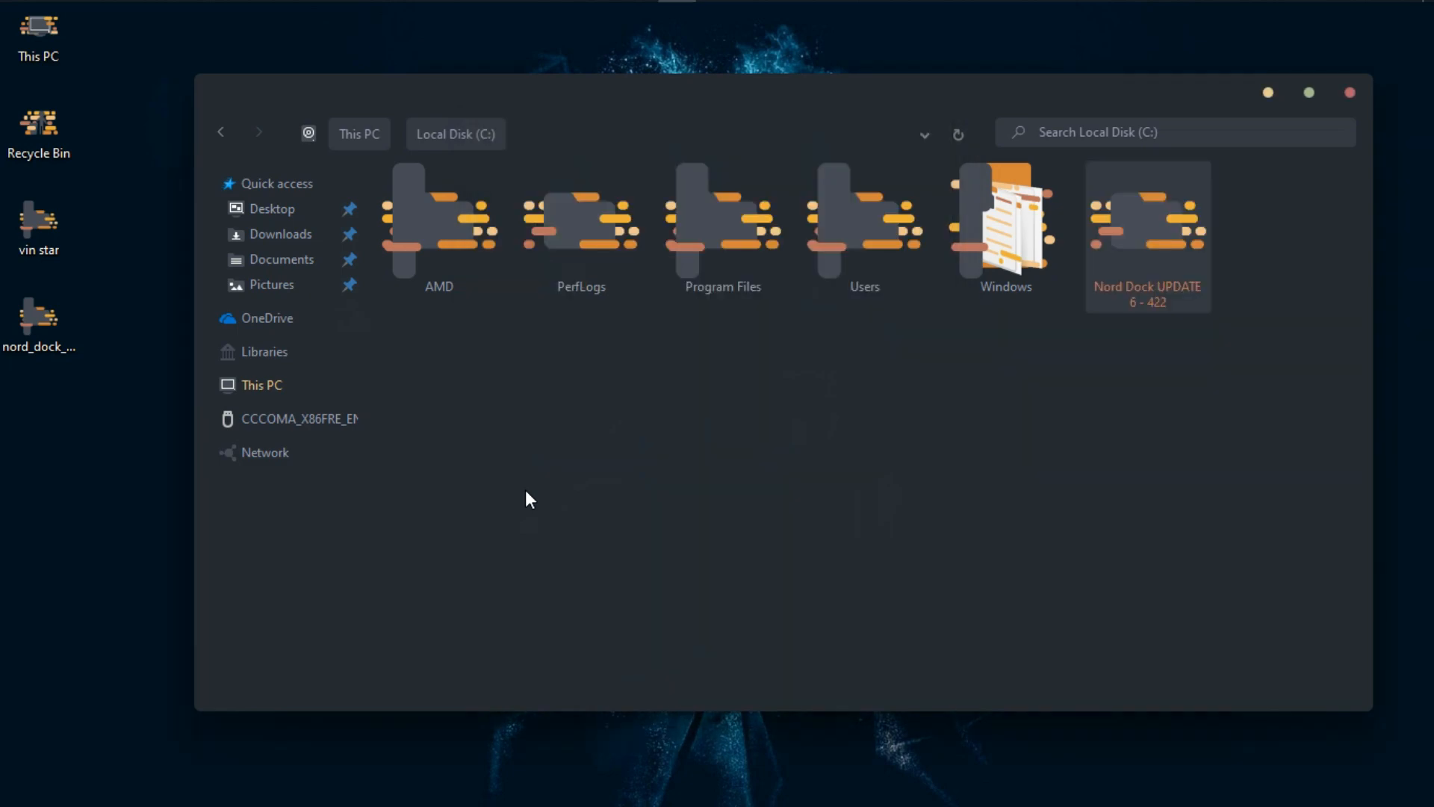
Look through the PNG icons in the copied Nord Dock UPDATE 6 - 422 folder, and close the folder.
{"action": "double_click", "coordinate": [1132, 266]}
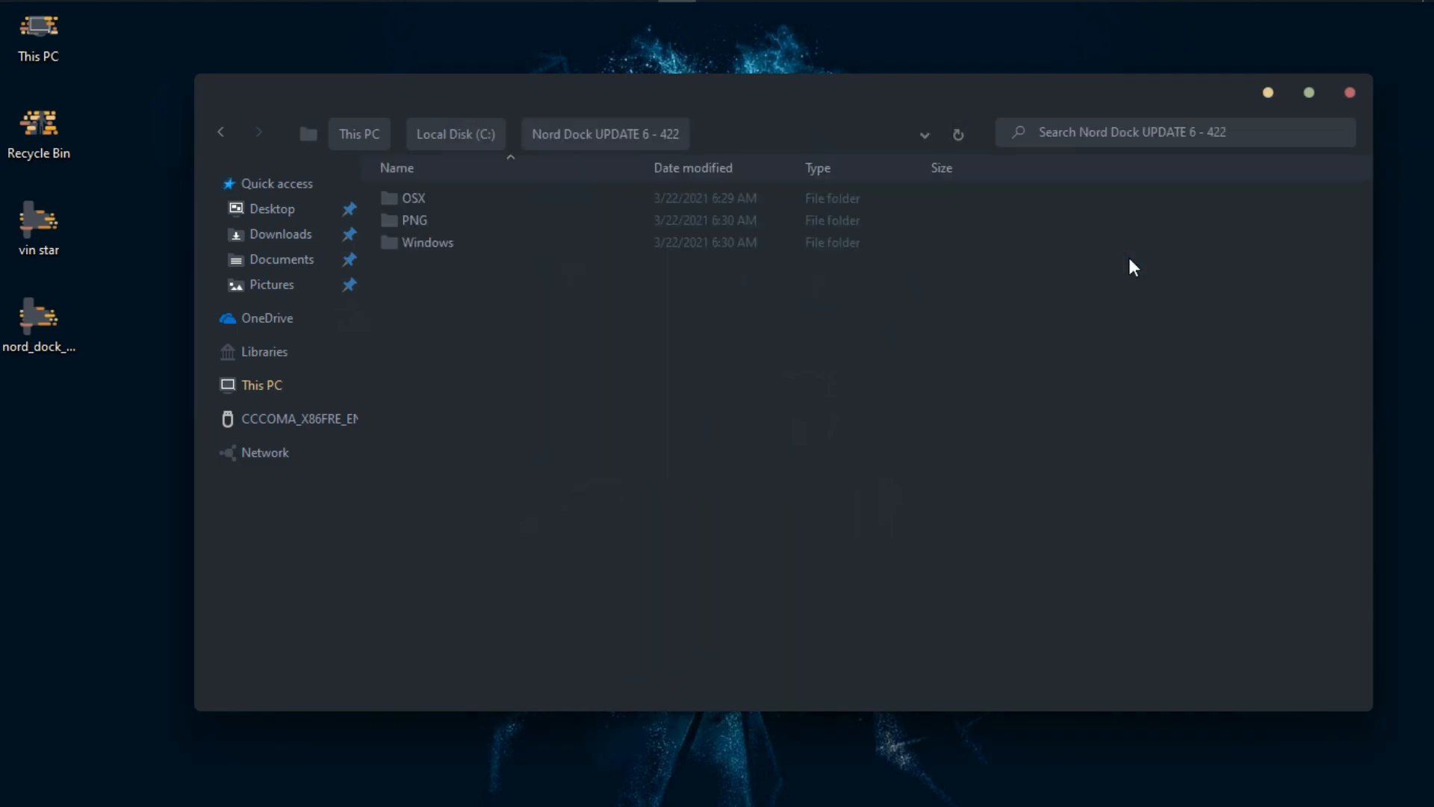
{"action": "left_click", "coordinate": [516, 229]}
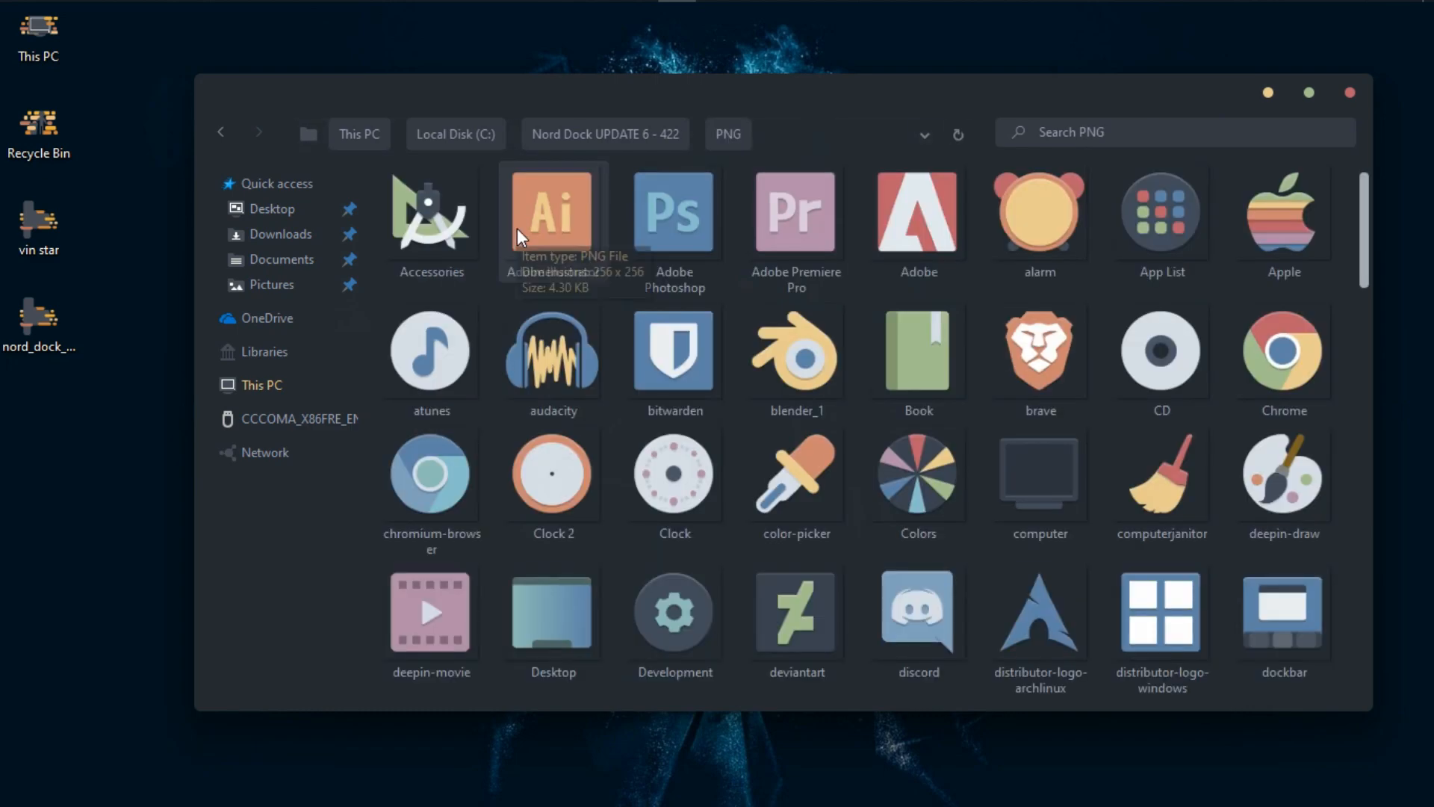
{"action": "scroll", "coordinate": [515, 228], "scroll_direction": "down", "scroll_amount": 5}
{"action": "scroll", "coordinate": [518, 230], "scroll_direction": "up", "scroll_amount": 5}
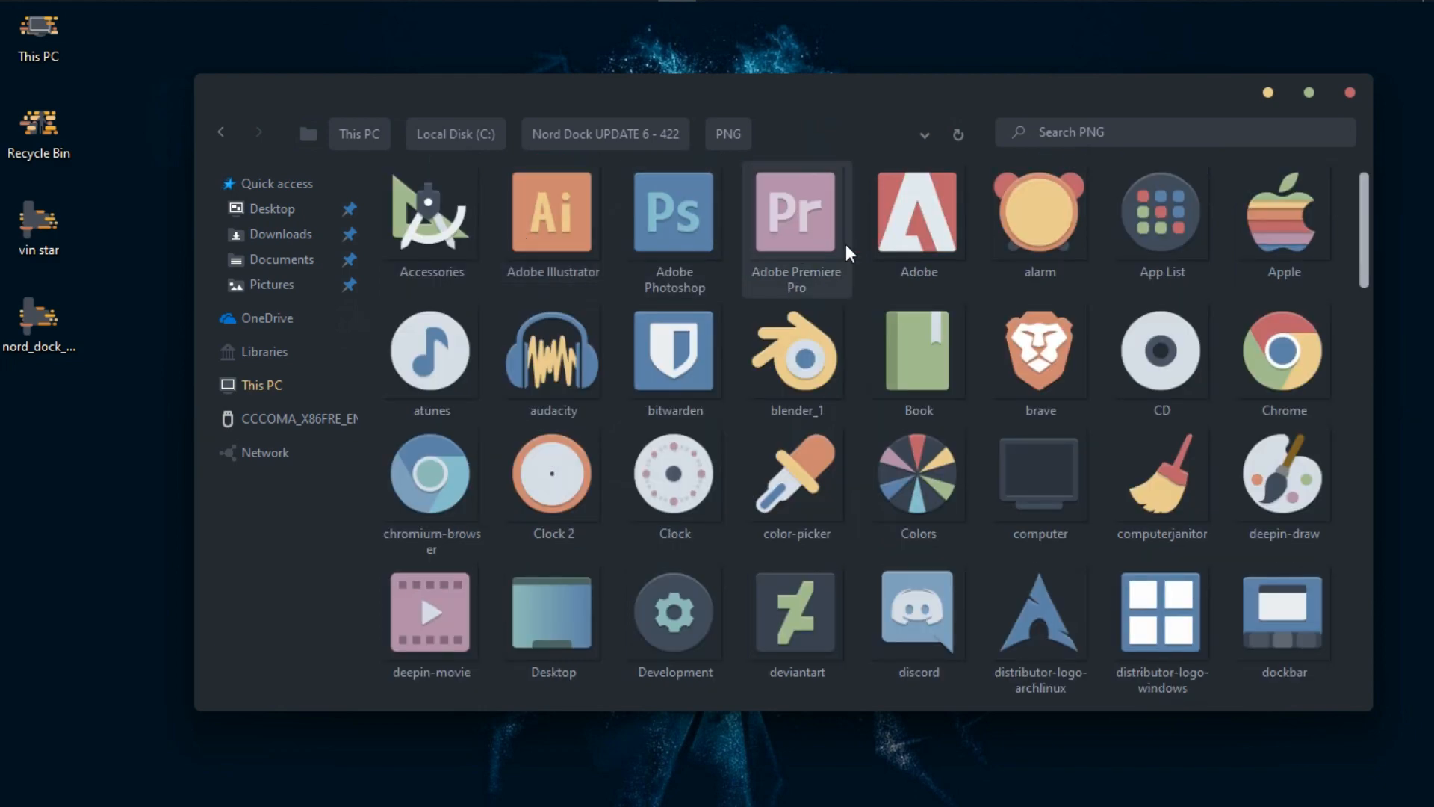
{"action": "left_click", "coordinate": [1348, 94]}
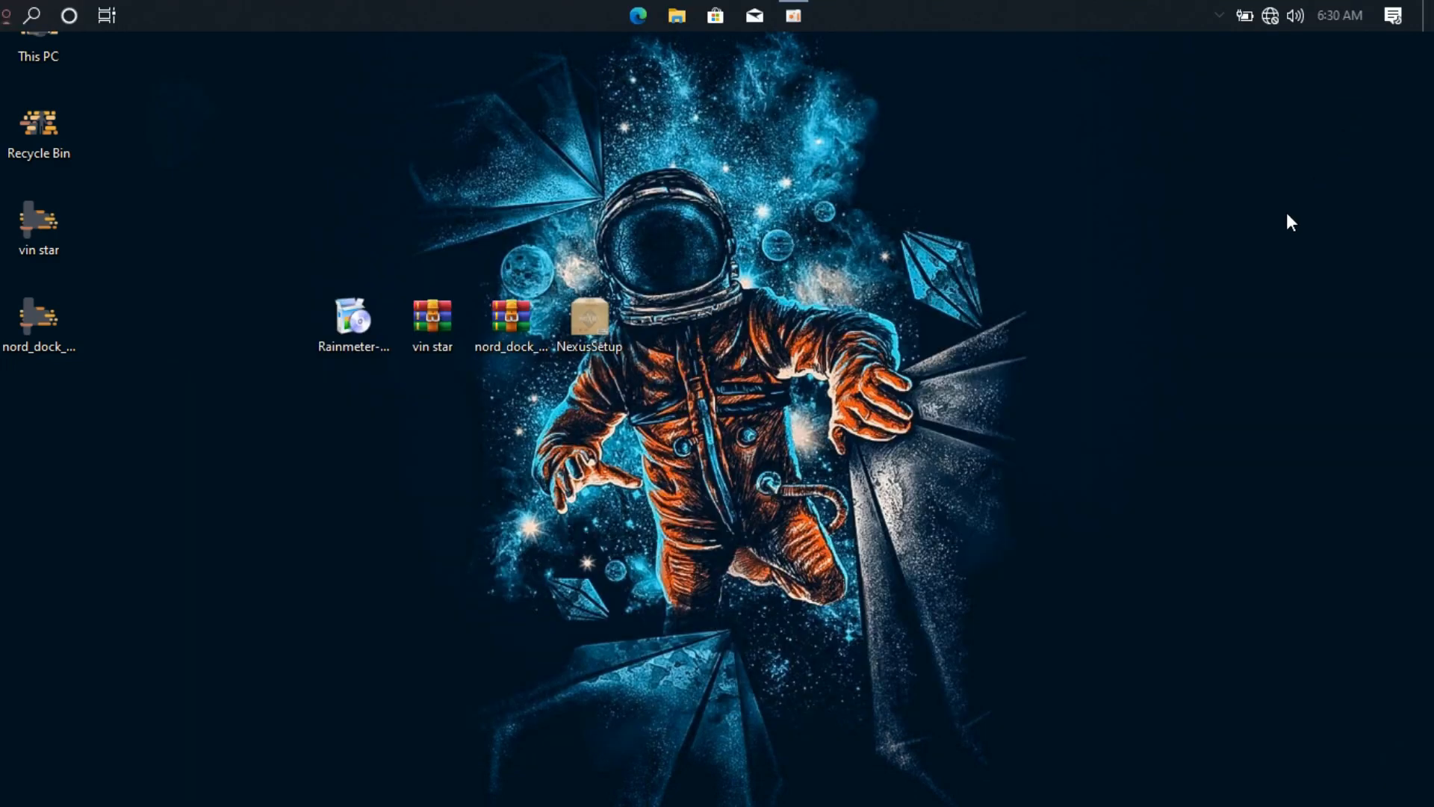
Install Nexus 19.2 from the desktop in English into C:\Program Files\Winstep, accepting the license agreement, and launch it.
{"action": "double_click", "coordinate": [613, 326]}
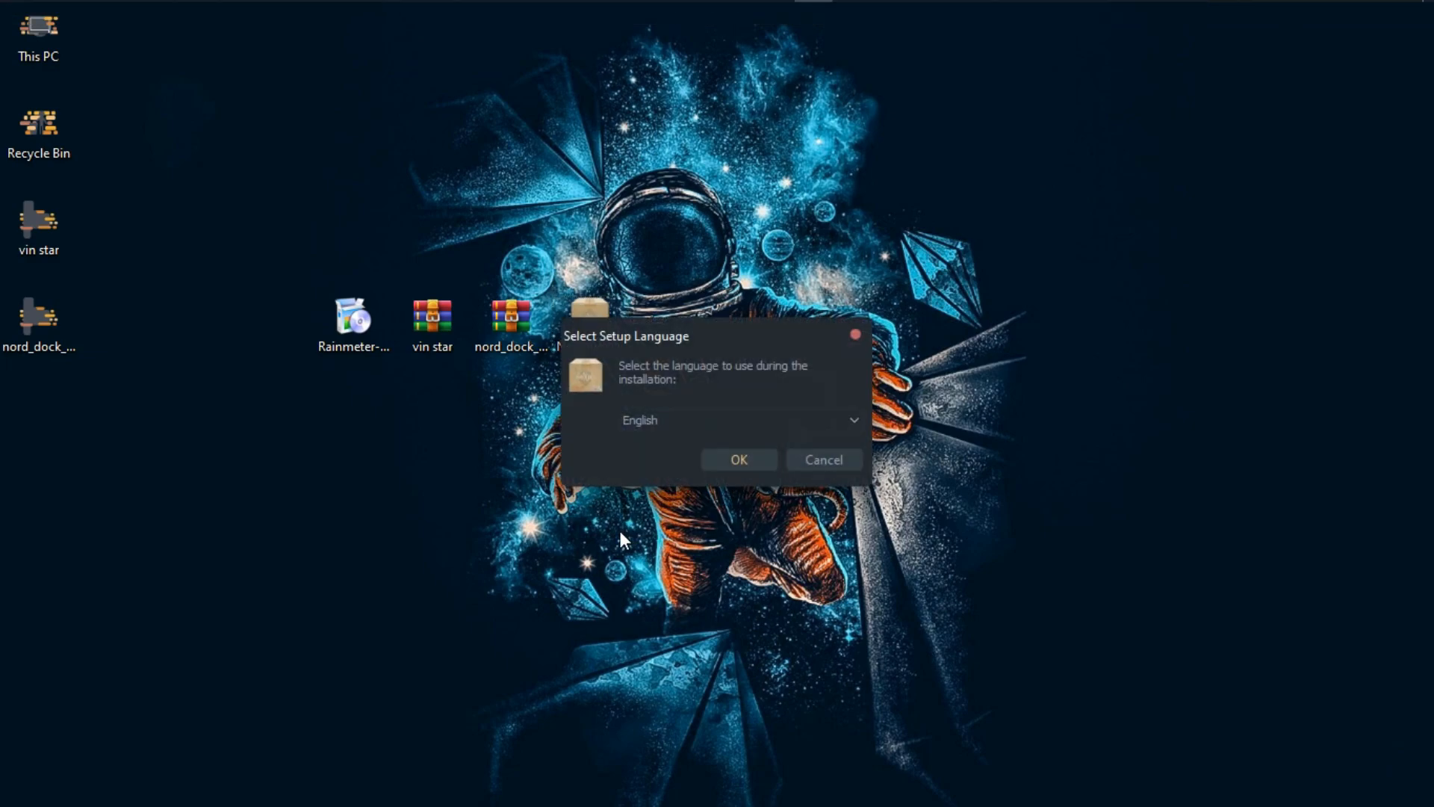
{"action": "left_click", "coordinate": [711, 466]}
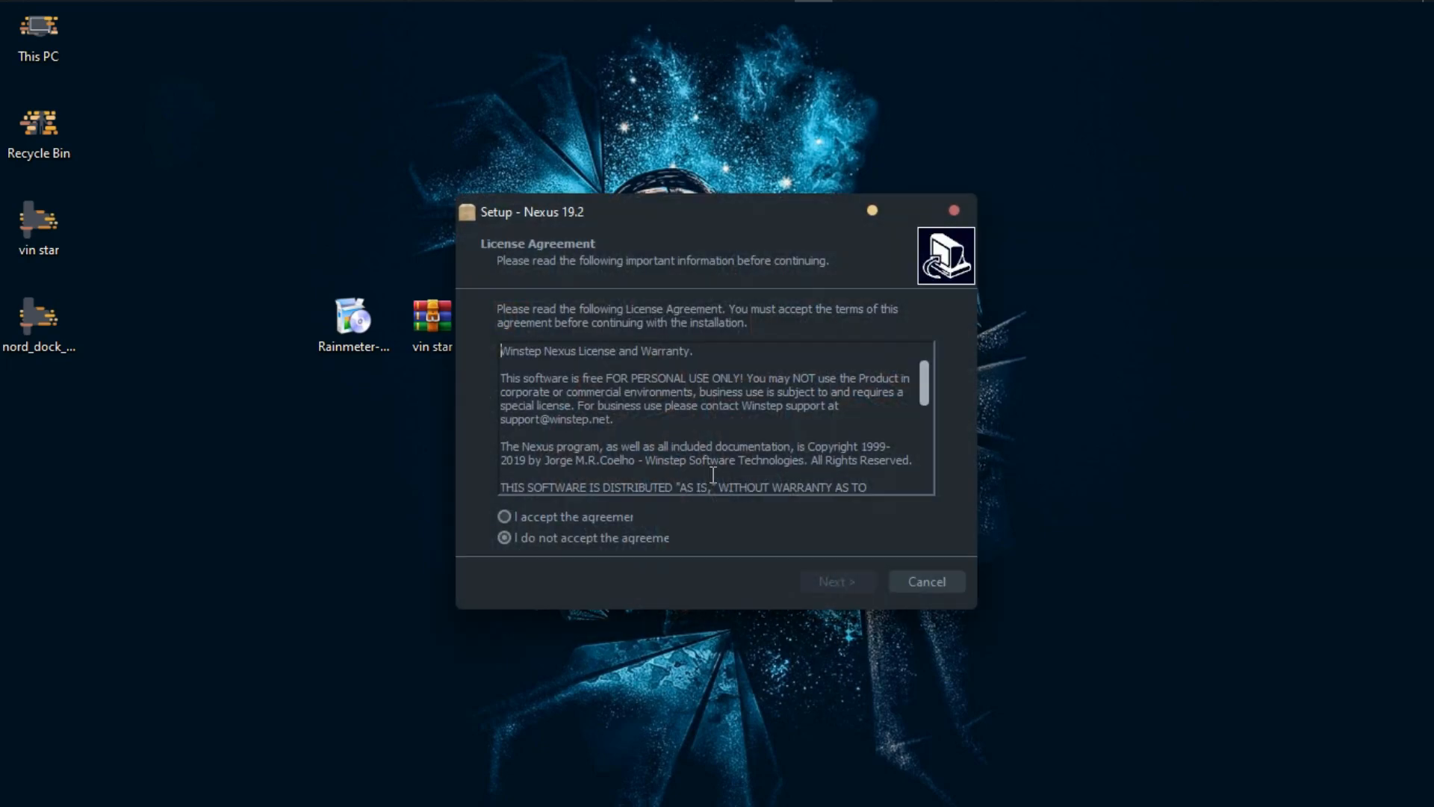
{"action": "left_click", "coordinate": [620, 516]}
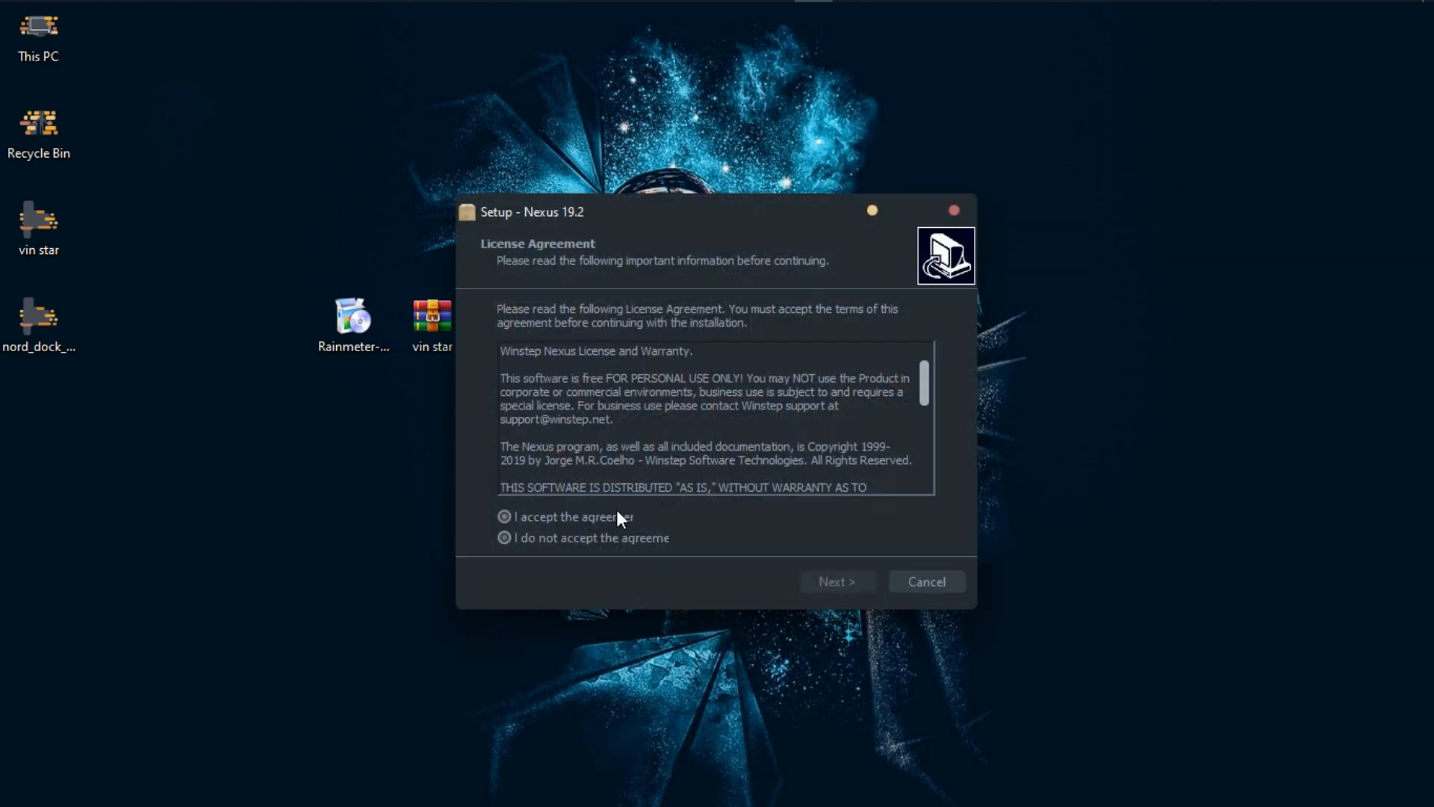
{"action": "left_click", "coordinate": [821, 580]}
{"action": "left_click", "coordinate": [819, 574]}
{"action": "left_click", "coordinate": [819, 574]}
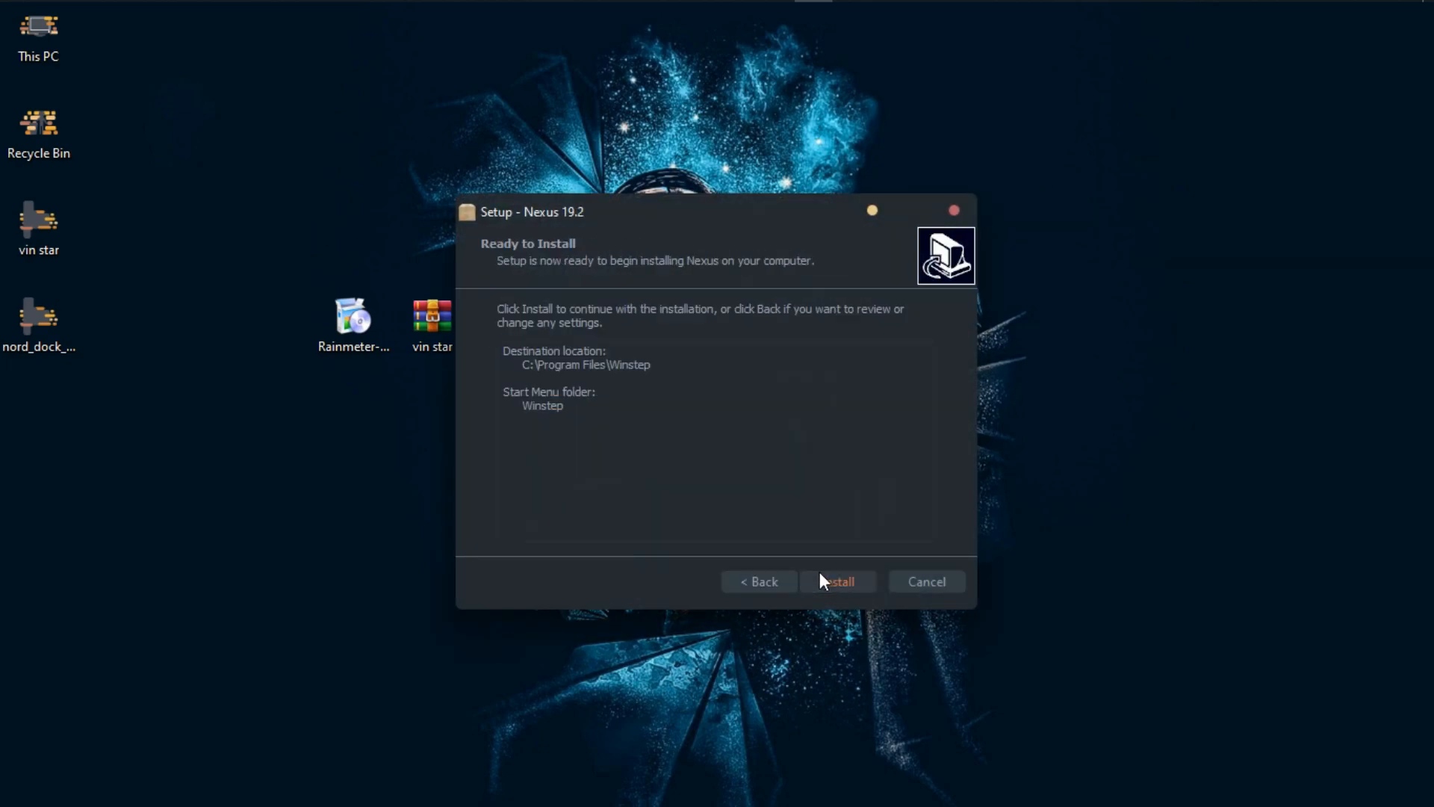
{"action": "left_click", "coordinate": [820, 574]}
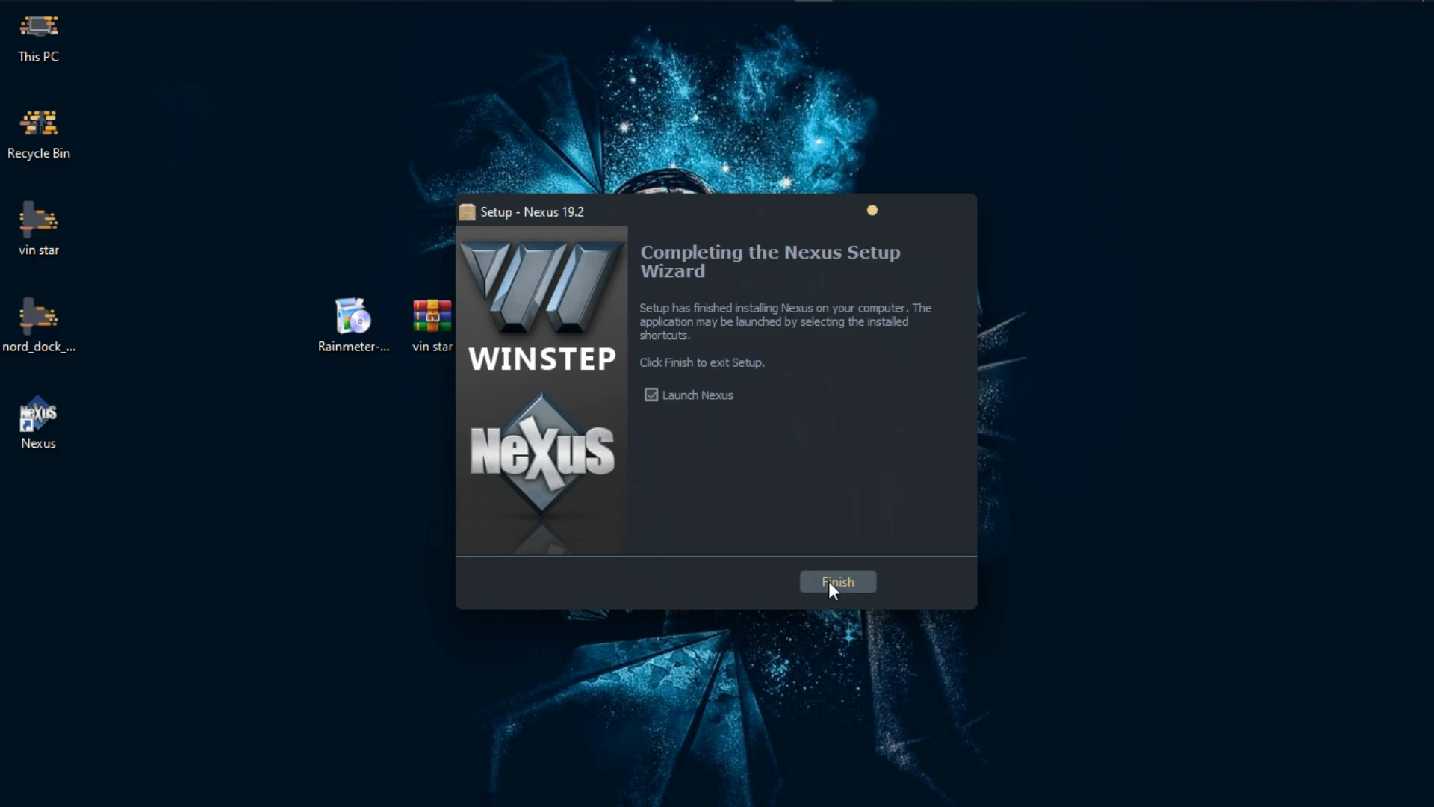
{"action": "left_click", "coordinate": [830, 584]}
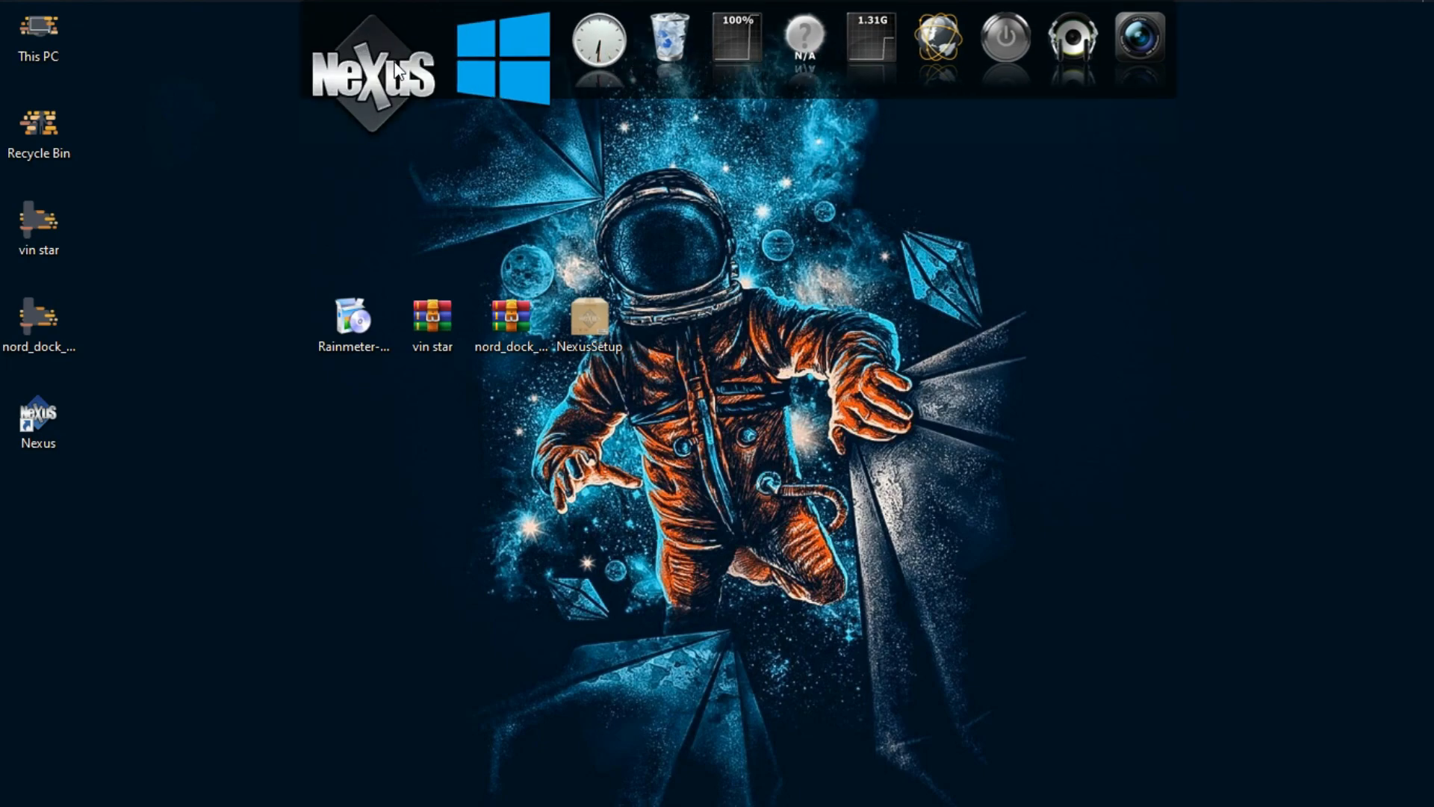
Restore the Nexus dock settings from dock backup.wbk in the nested vin star folder on the desktop.
{"action": "left_click", "coordinate": [398, 71]}
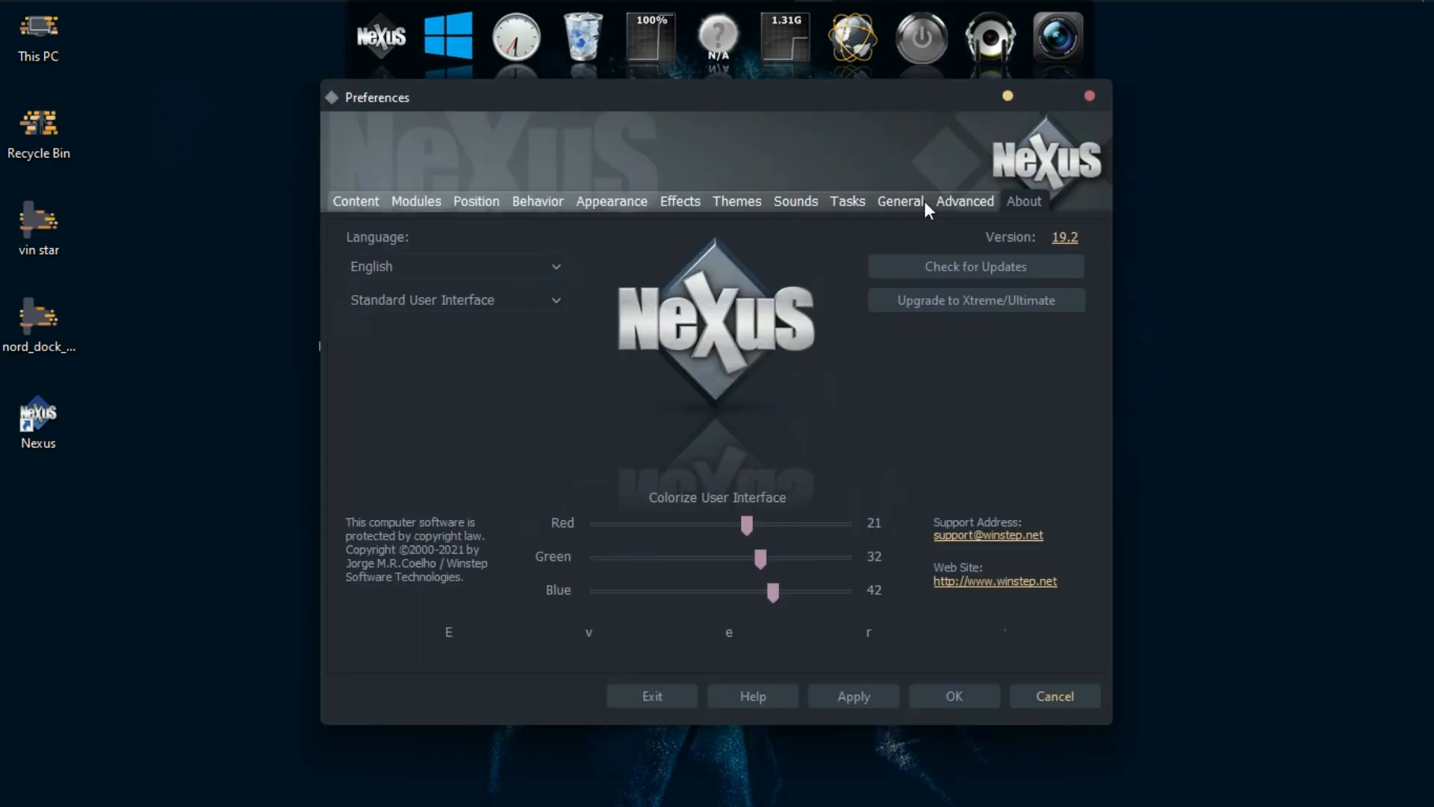
{"action": "left_click", "coordinate": [943, 202]}
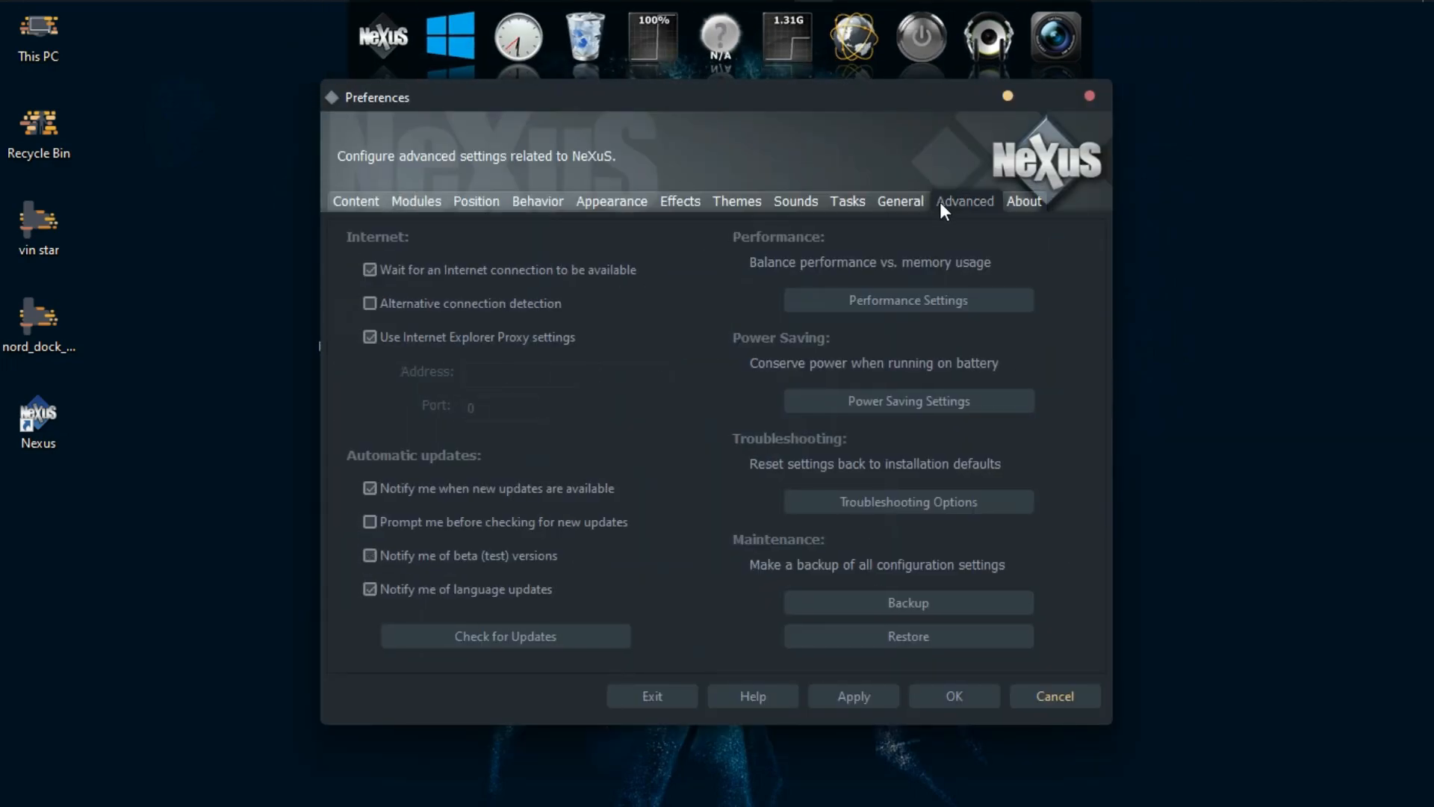
{"action": "left_click", "coordinate": [926, 635]}
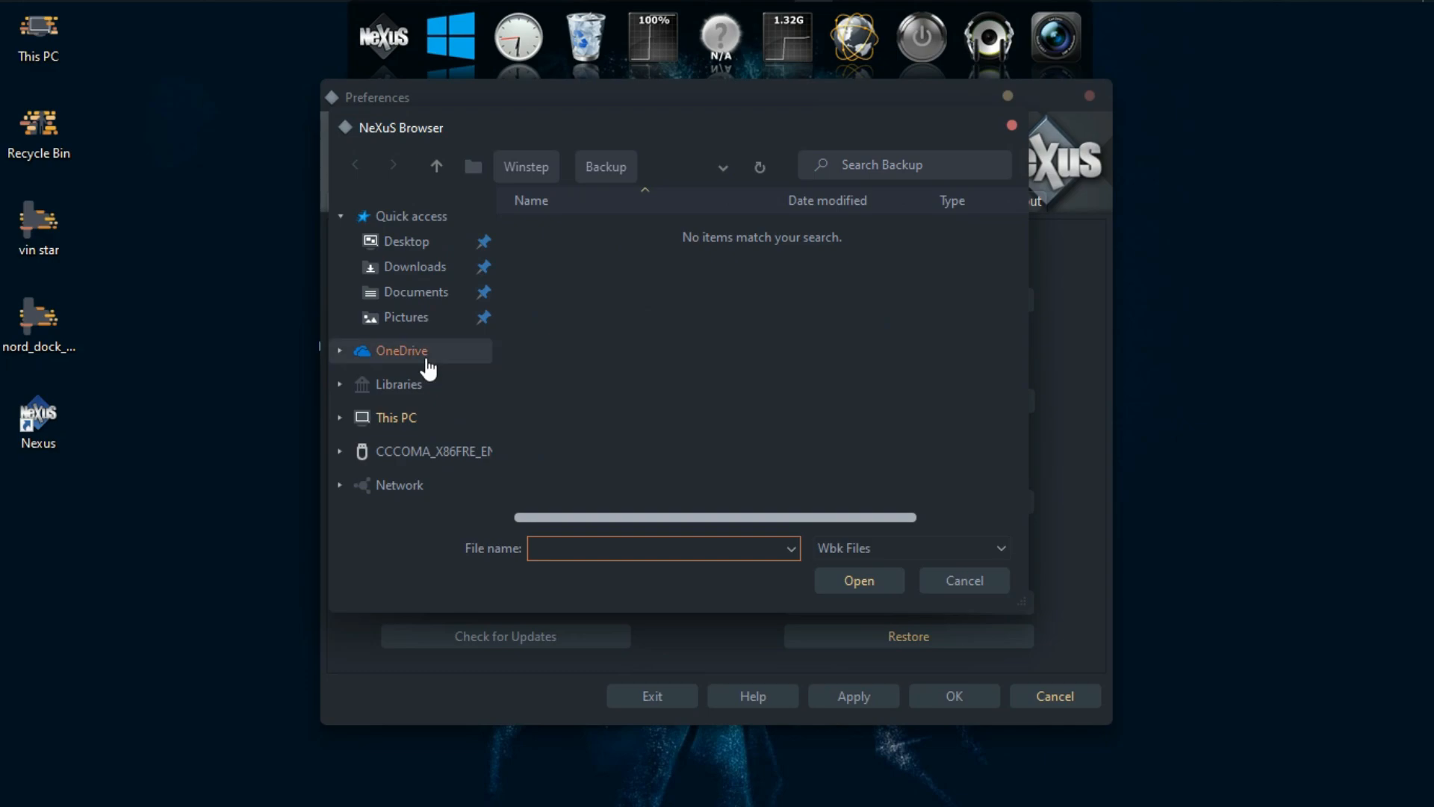
{"action": "left_click", "coordinate": [412, 243]}
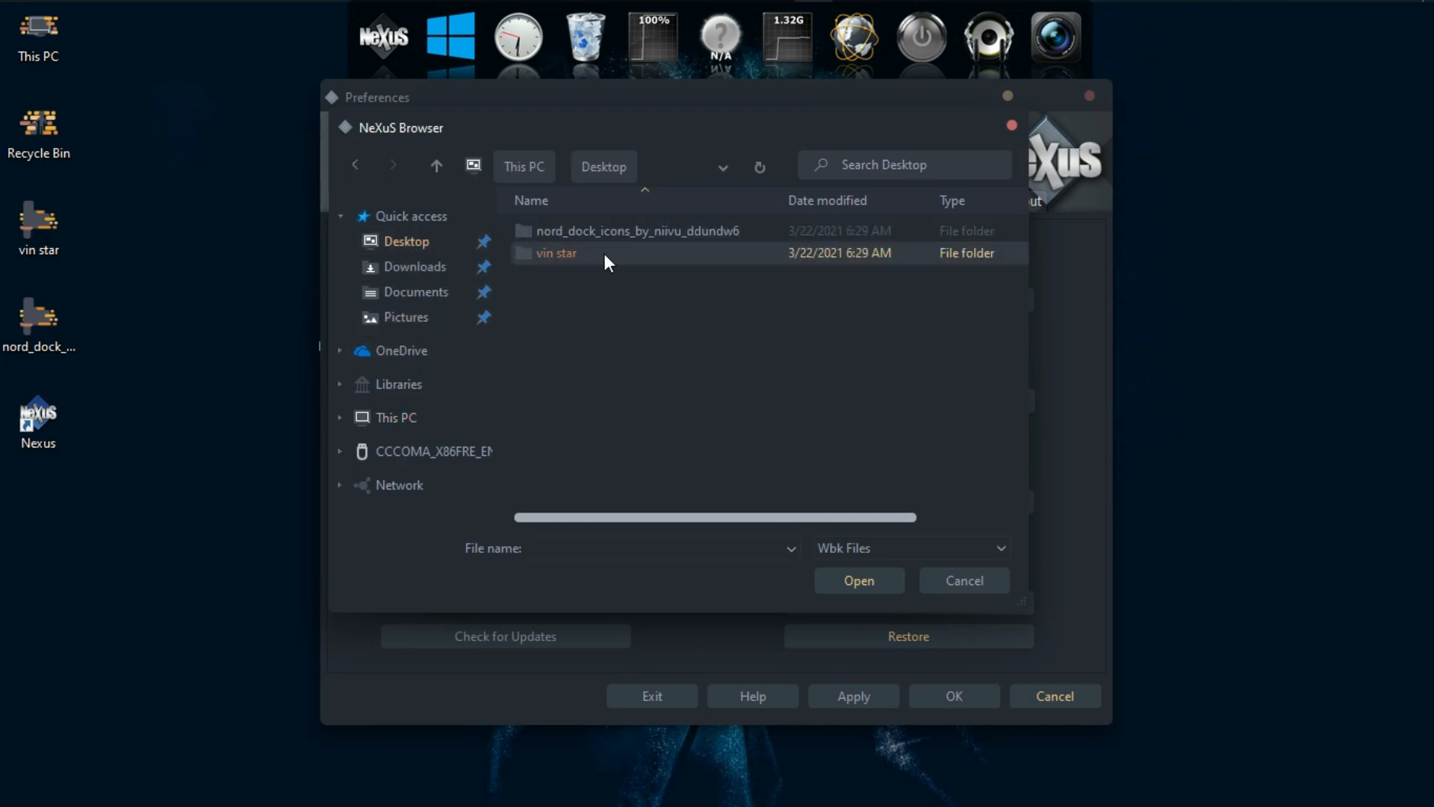
{"action": "double_click", "coordinate": [556, 253]}
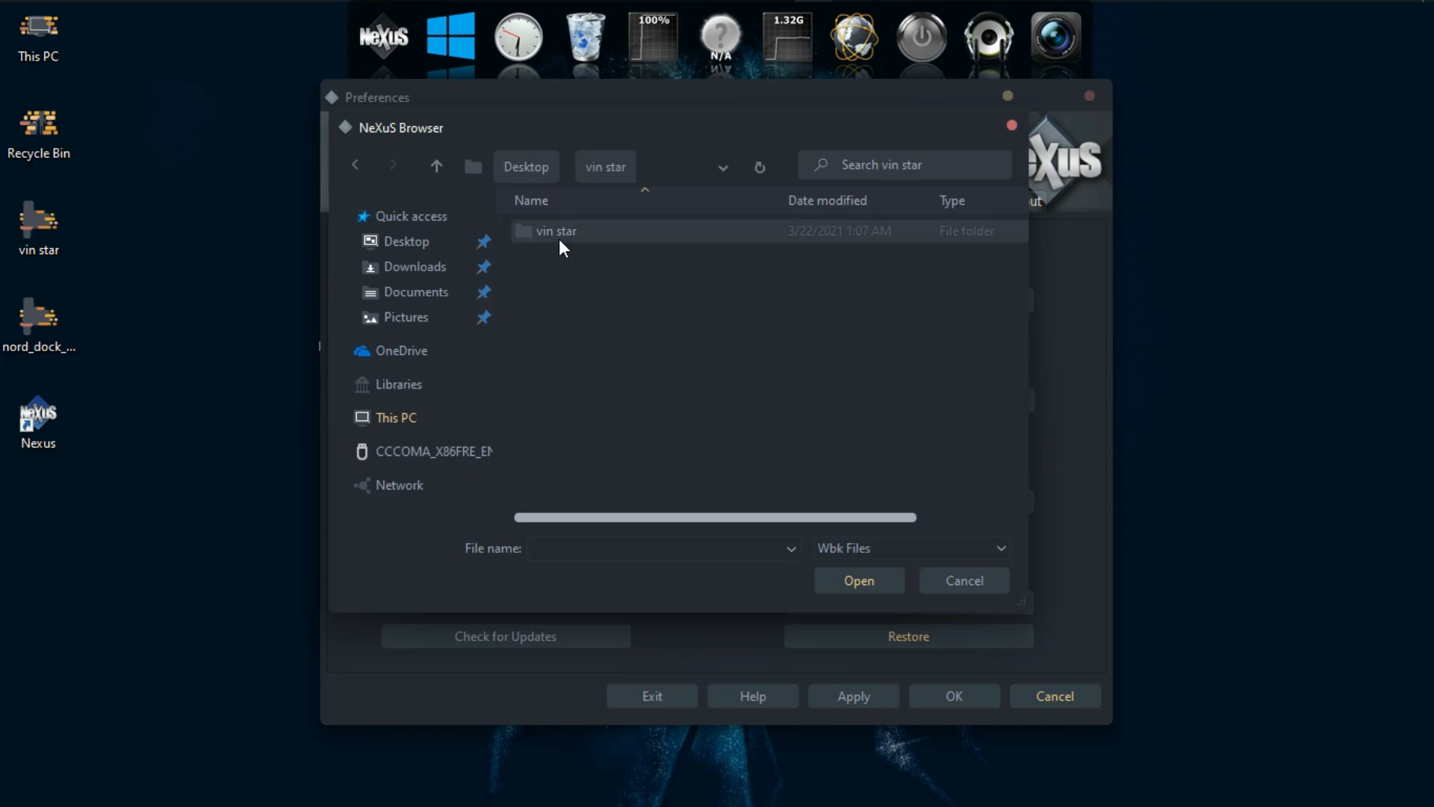
{"action": "double_click", "coordinate": [559, 237]}
{"action": "double_click", "coordinate": [559, 239]}
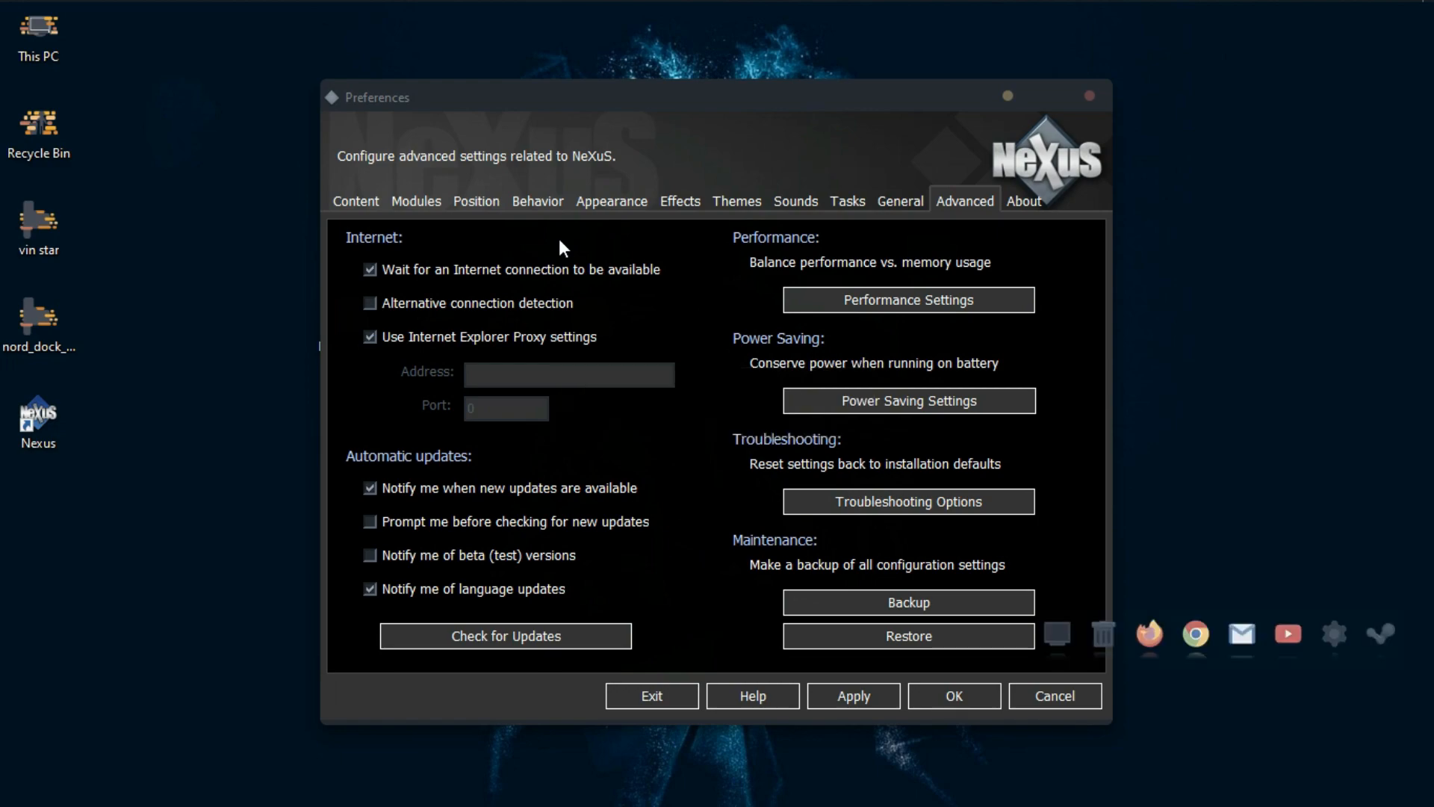
Accept and close the Nexus preferences, and hide all desktop icons.
{"action": "left_click", "coordinate": [935, 692]}
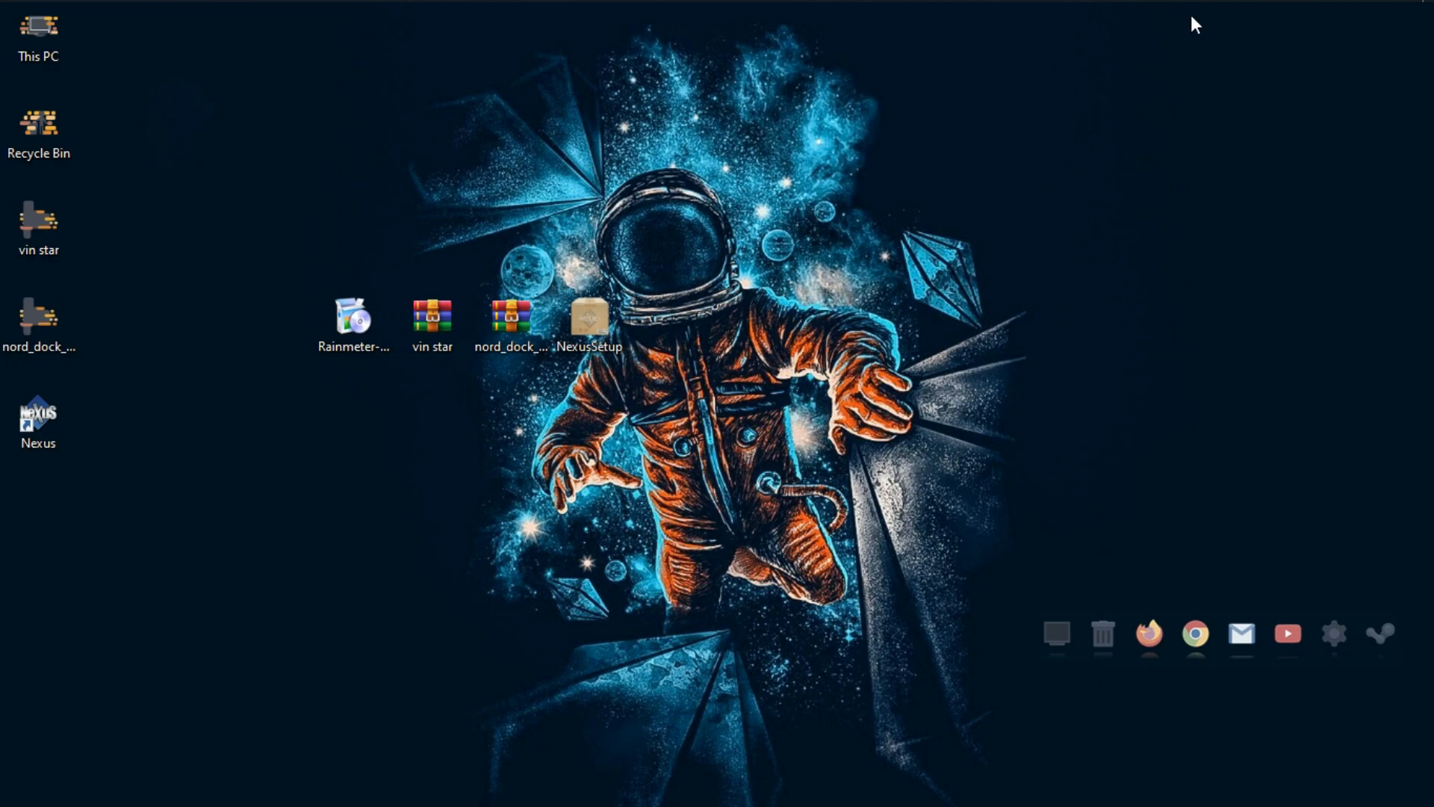
{"action": "right_click", "coordinate": [1195, 47]}
{"action": "mouse_move", "coordinate": [1210, 96]}
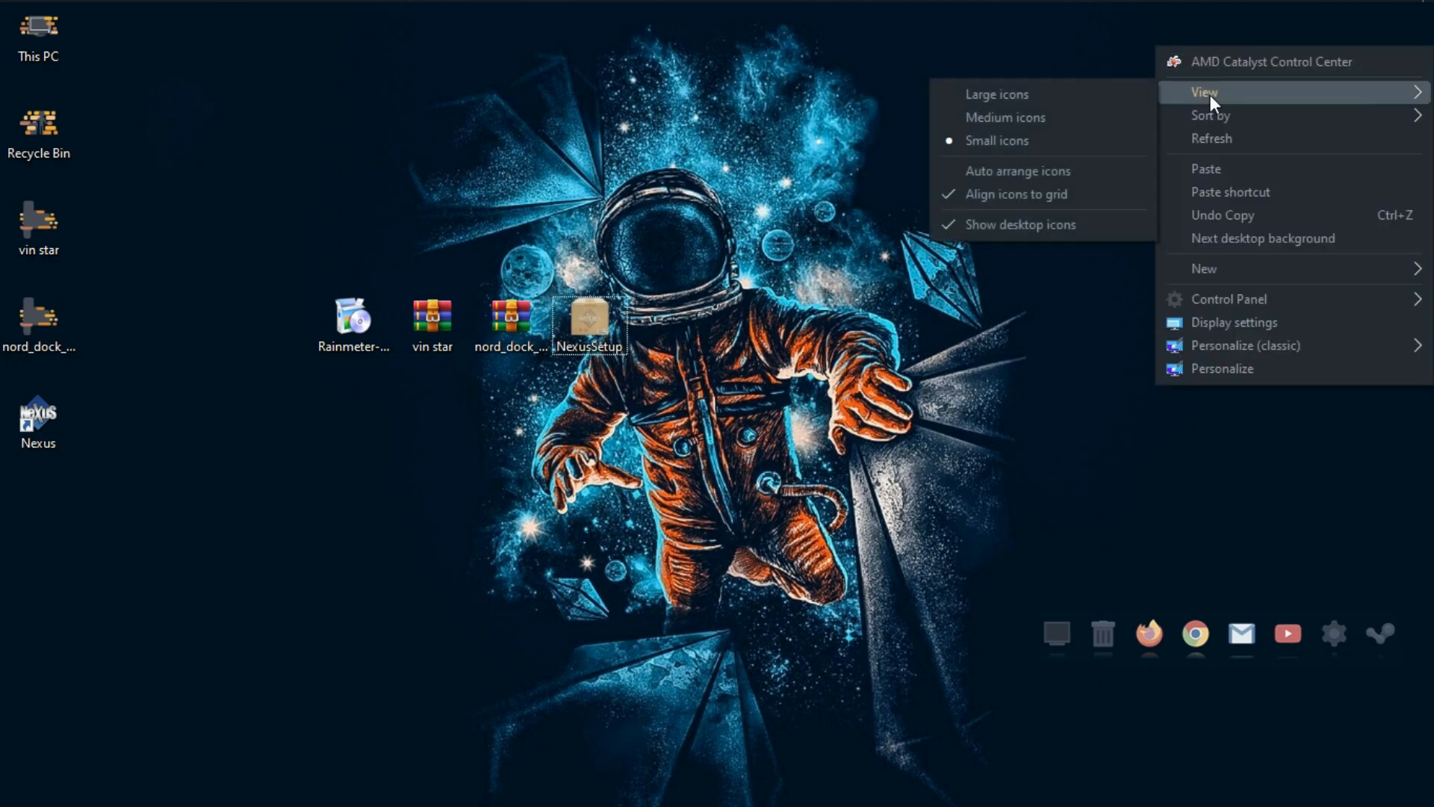
{"action": "left_click", "coordinate": [1043, 226]}
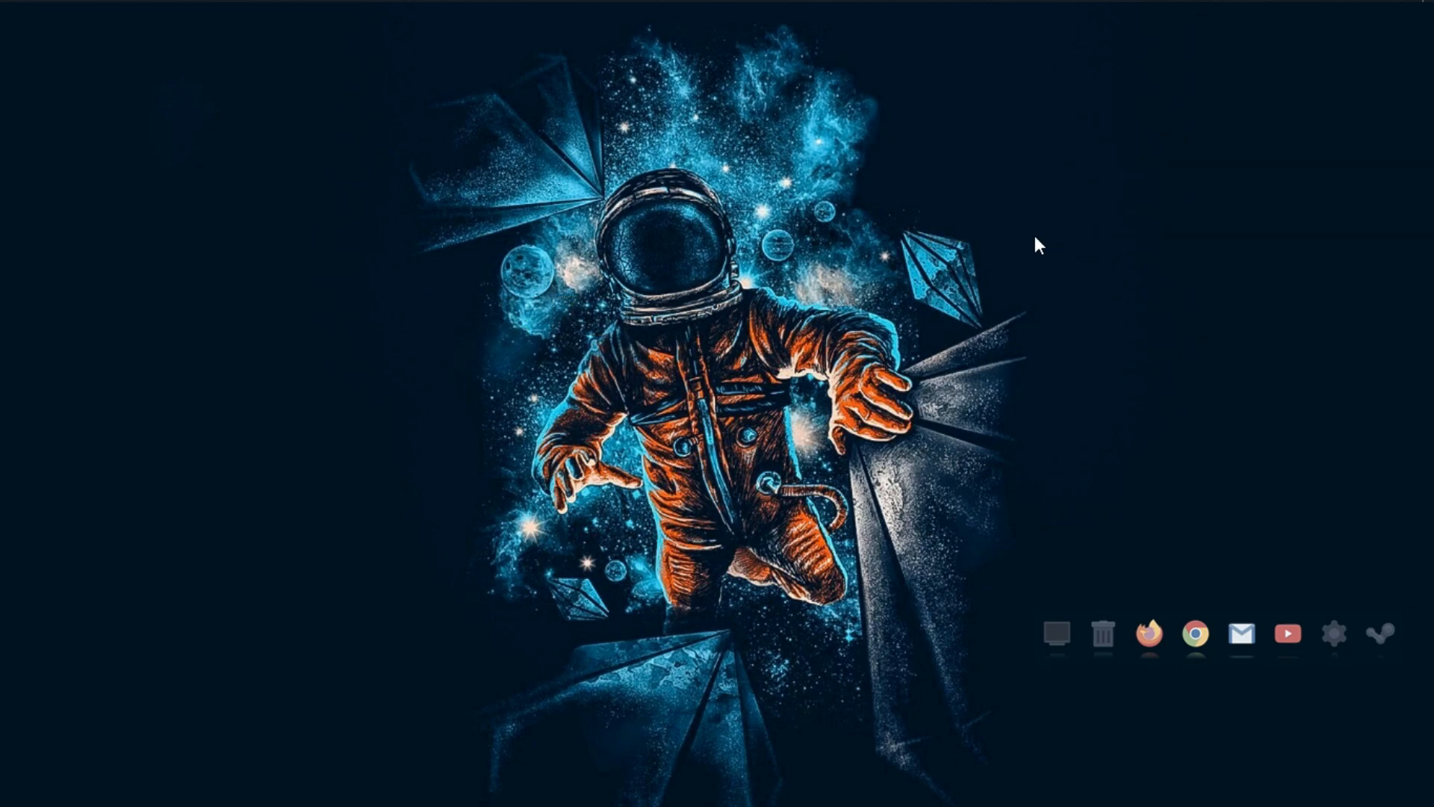
Load Rainmeter's Ageo Time and Date skin and place it beside the astronaut at about coordinates 83, 162.
{"action": "left_click", "coordinate": [1218, 13]}
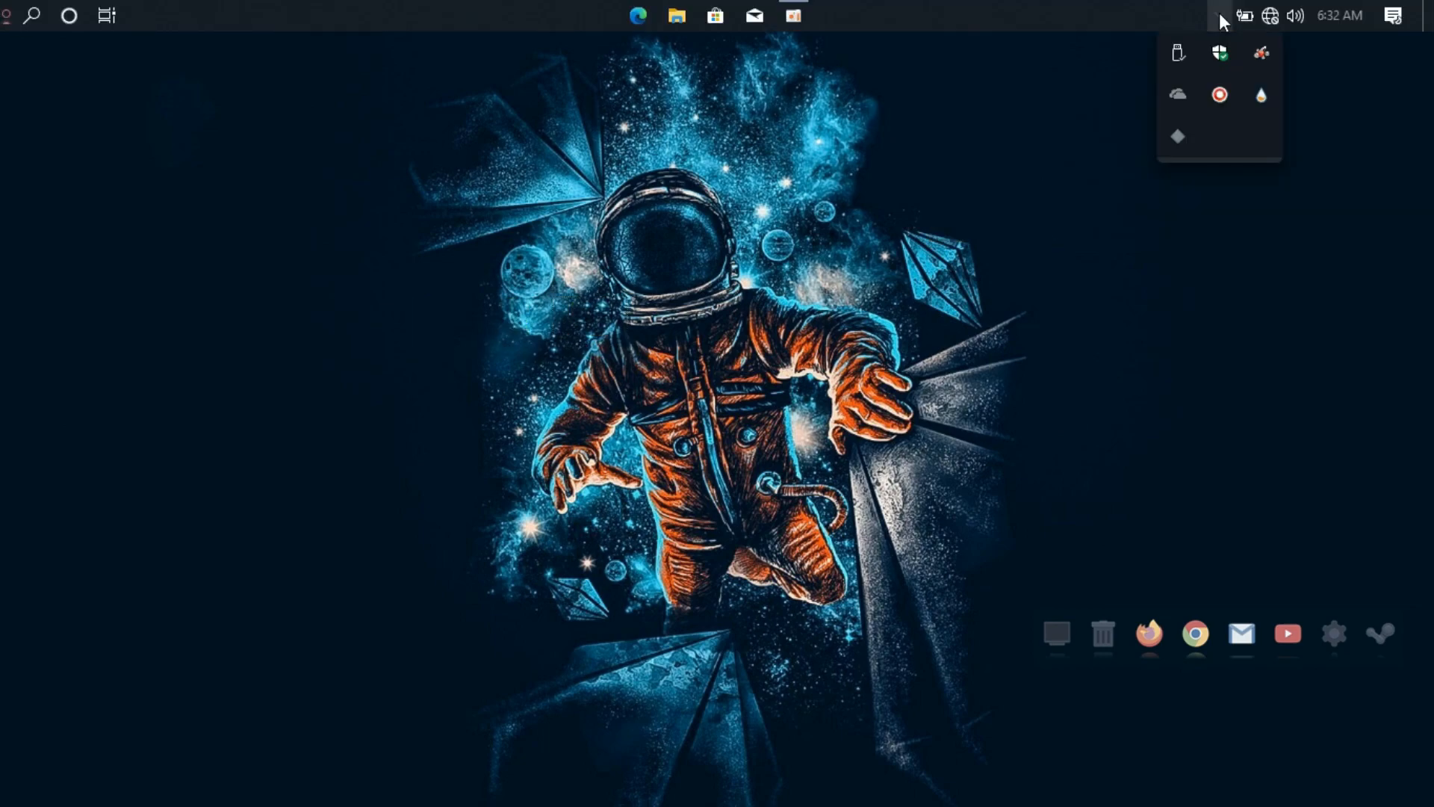
{"action": "left_click", "coordinate": [1259, 95]}
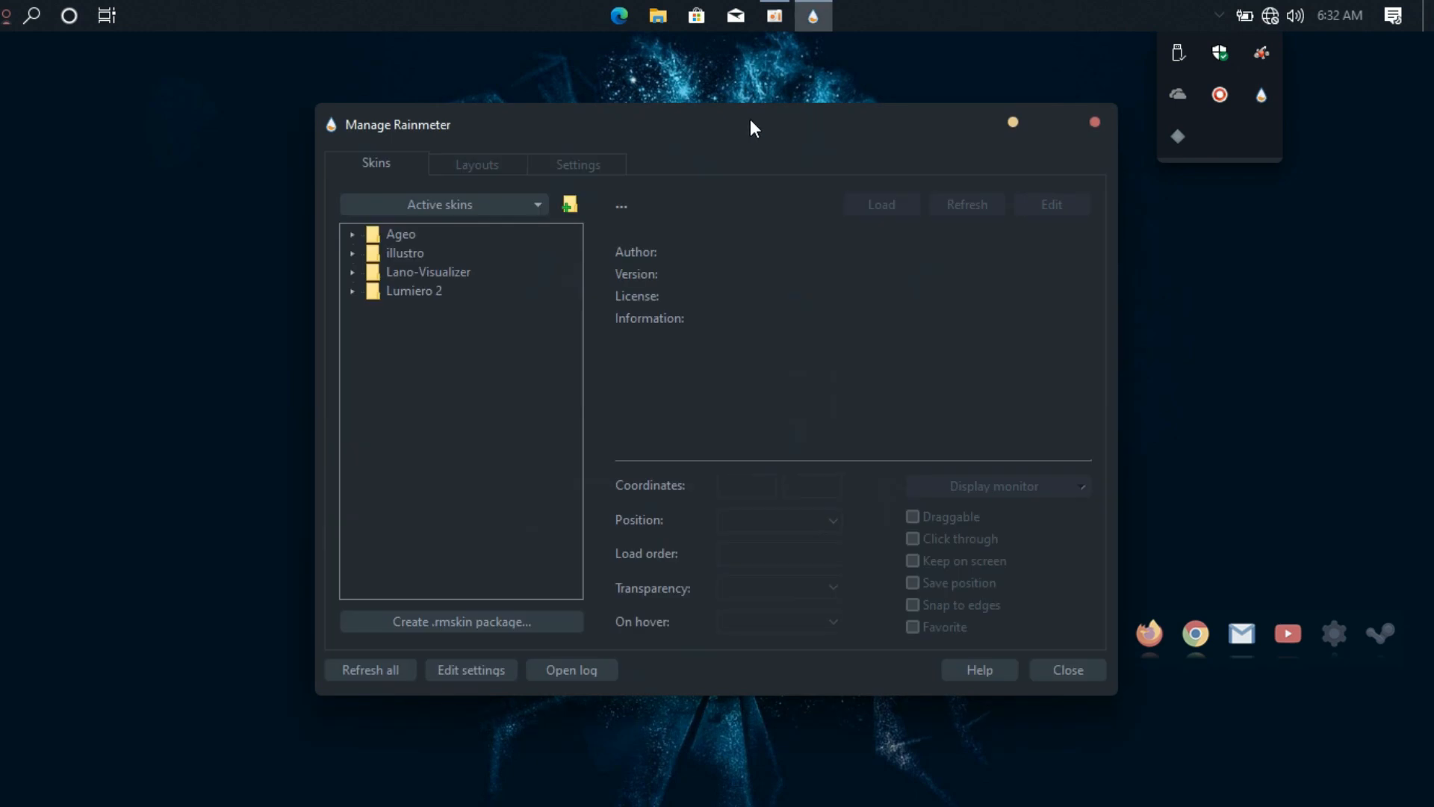
{"action": "left_click", "coordinate": [353, 235]}
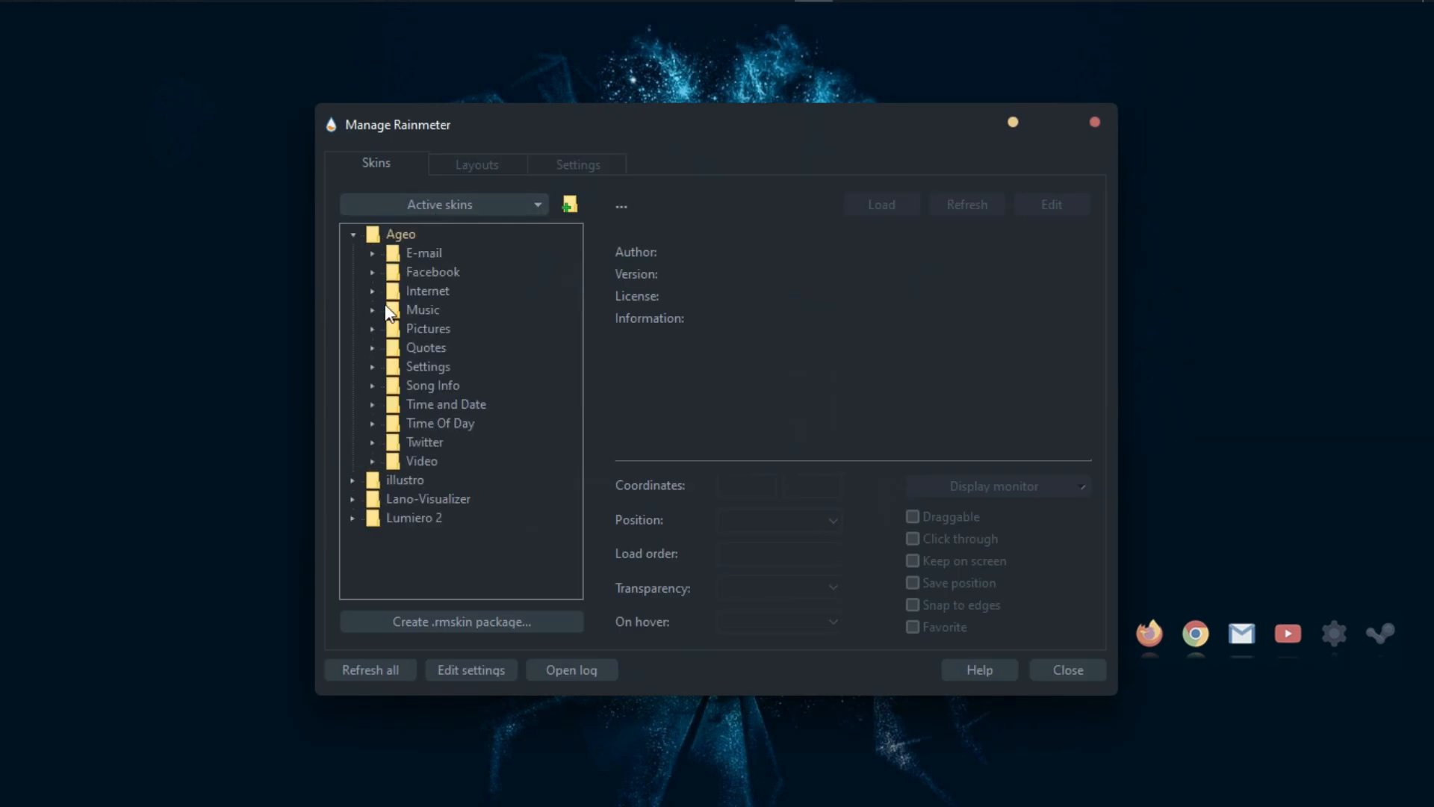
{"action": "left_click", "coordinate": [373, 404]}
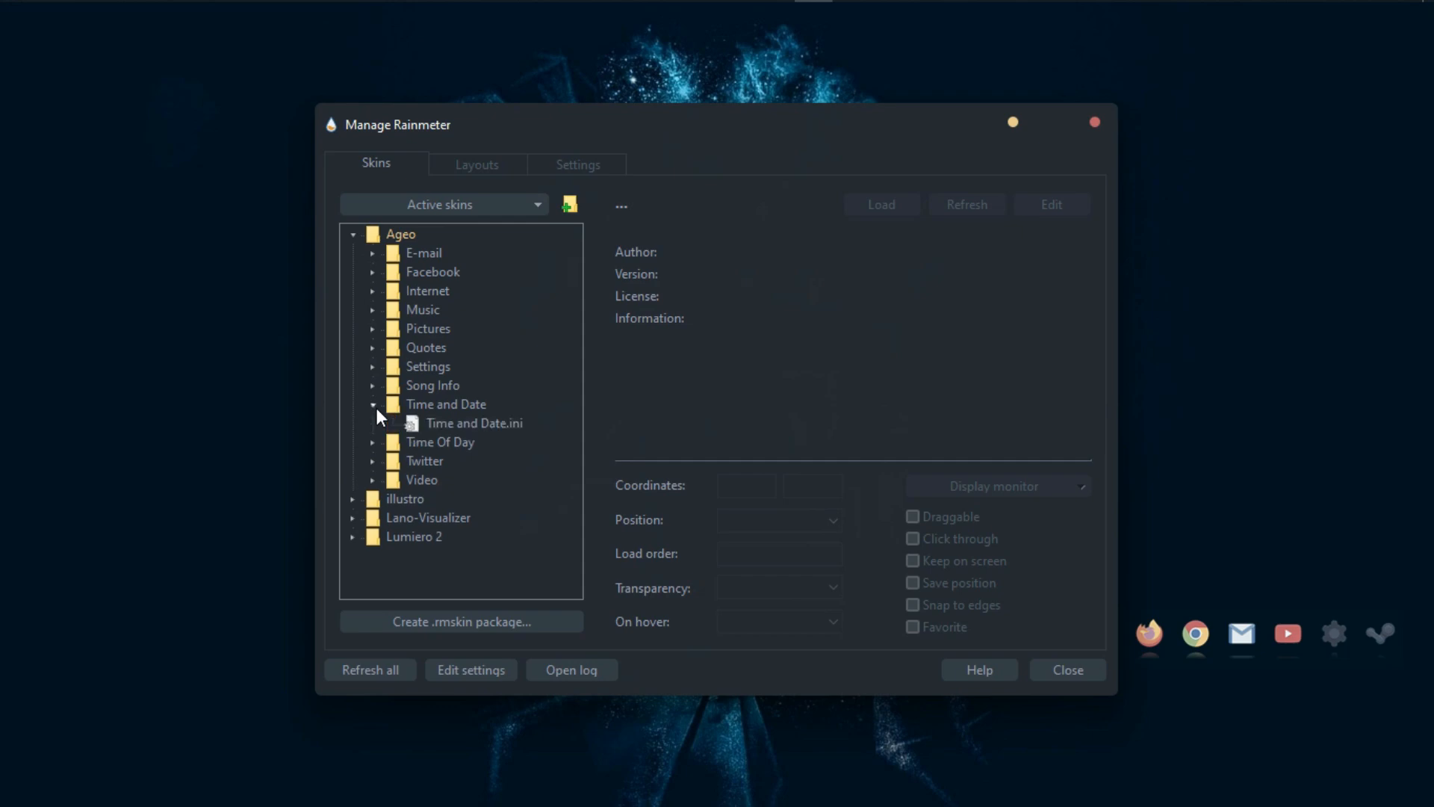
{"action": "left_click", "coordinate": [450, 422]}
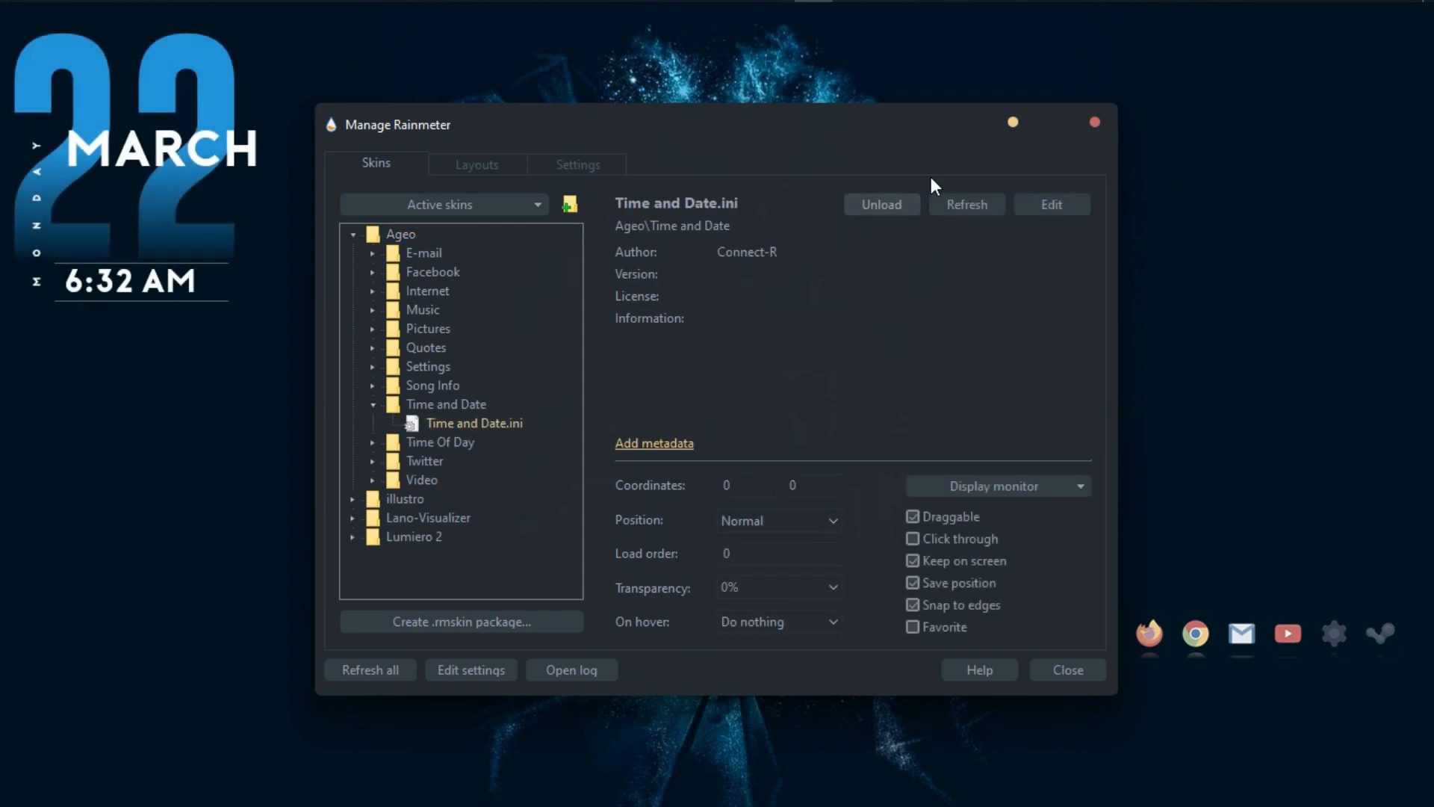
{"action": "left_click", "coordinate": [1013, 120]}
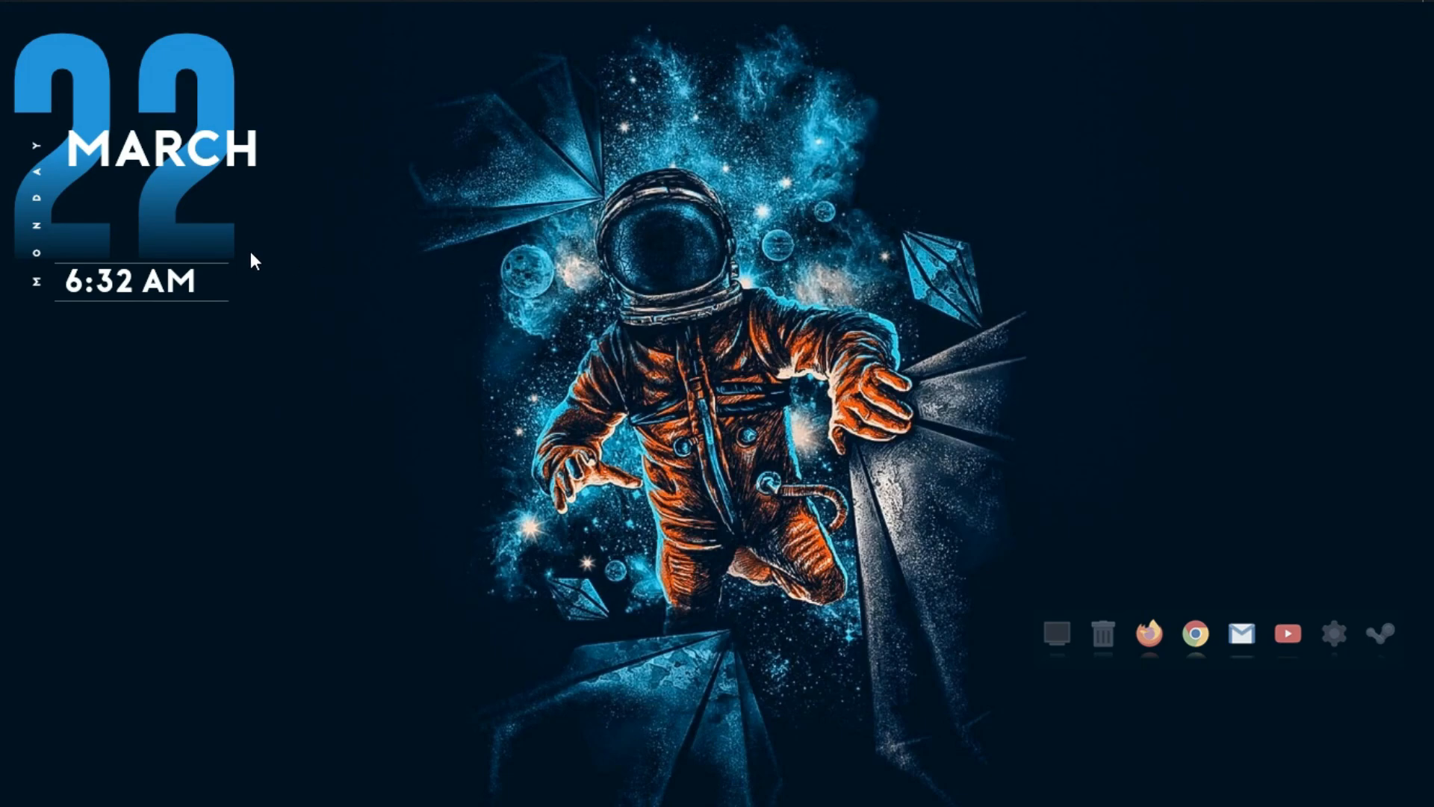
{"action": "left_click_drag", "start_coordinate": [253, 260], "coordinate": [315, 421]}
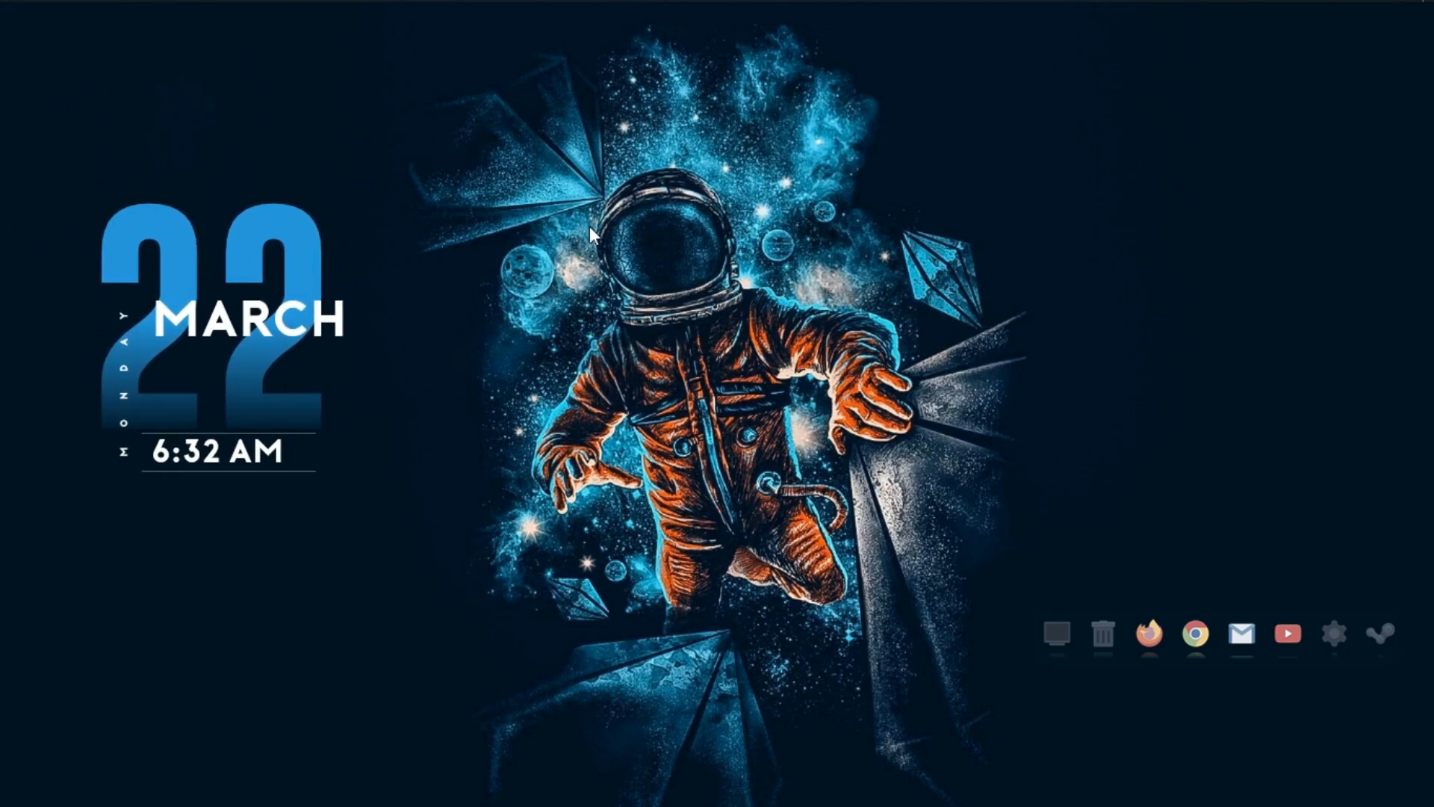
Load the Lumiero 2 Song Info skin and place it below the date and clock at about coordinates 0, 529.
{"action": "mouse_move", "coordinate": [923, 1]}
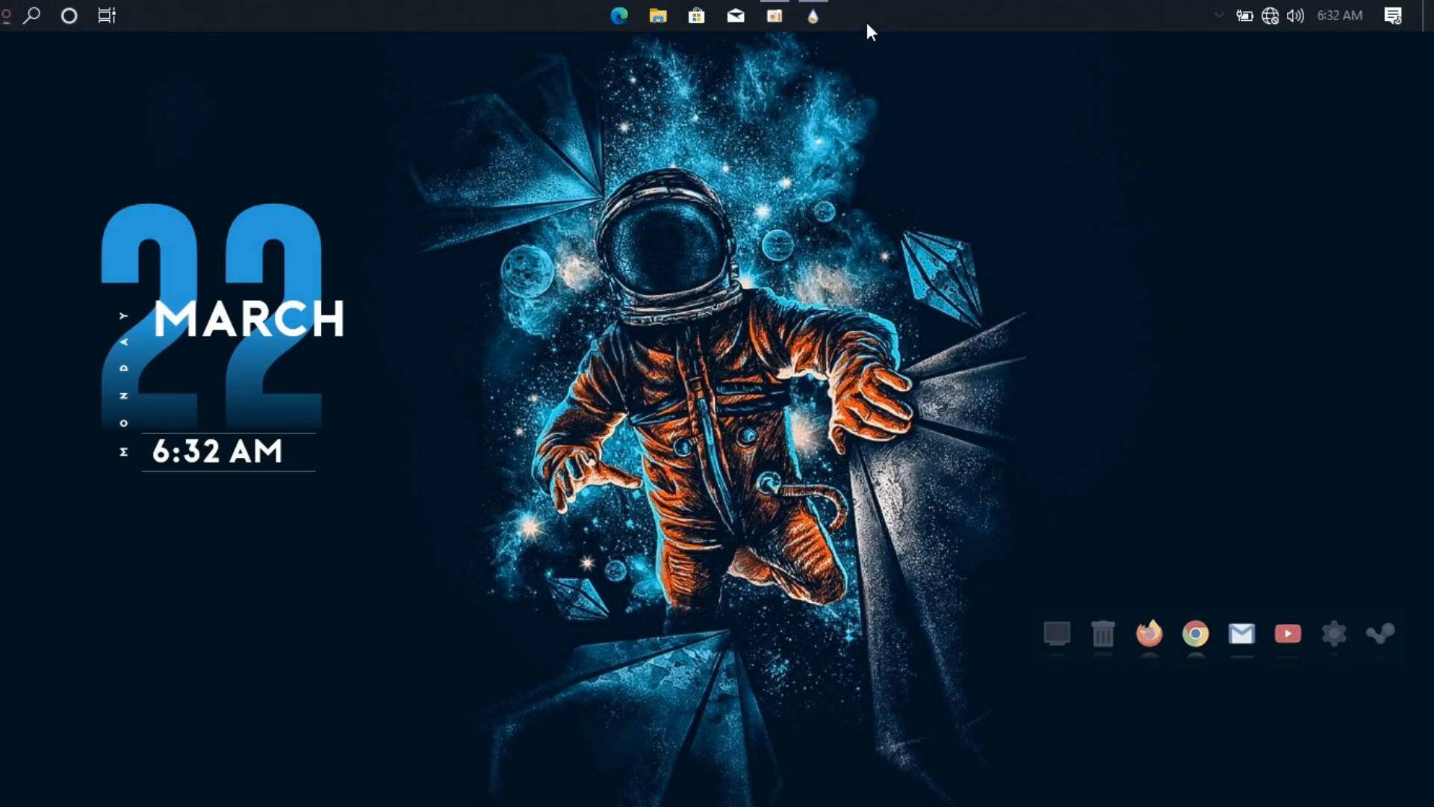
{"action": "left_click", "coordinate": [812, 18]}
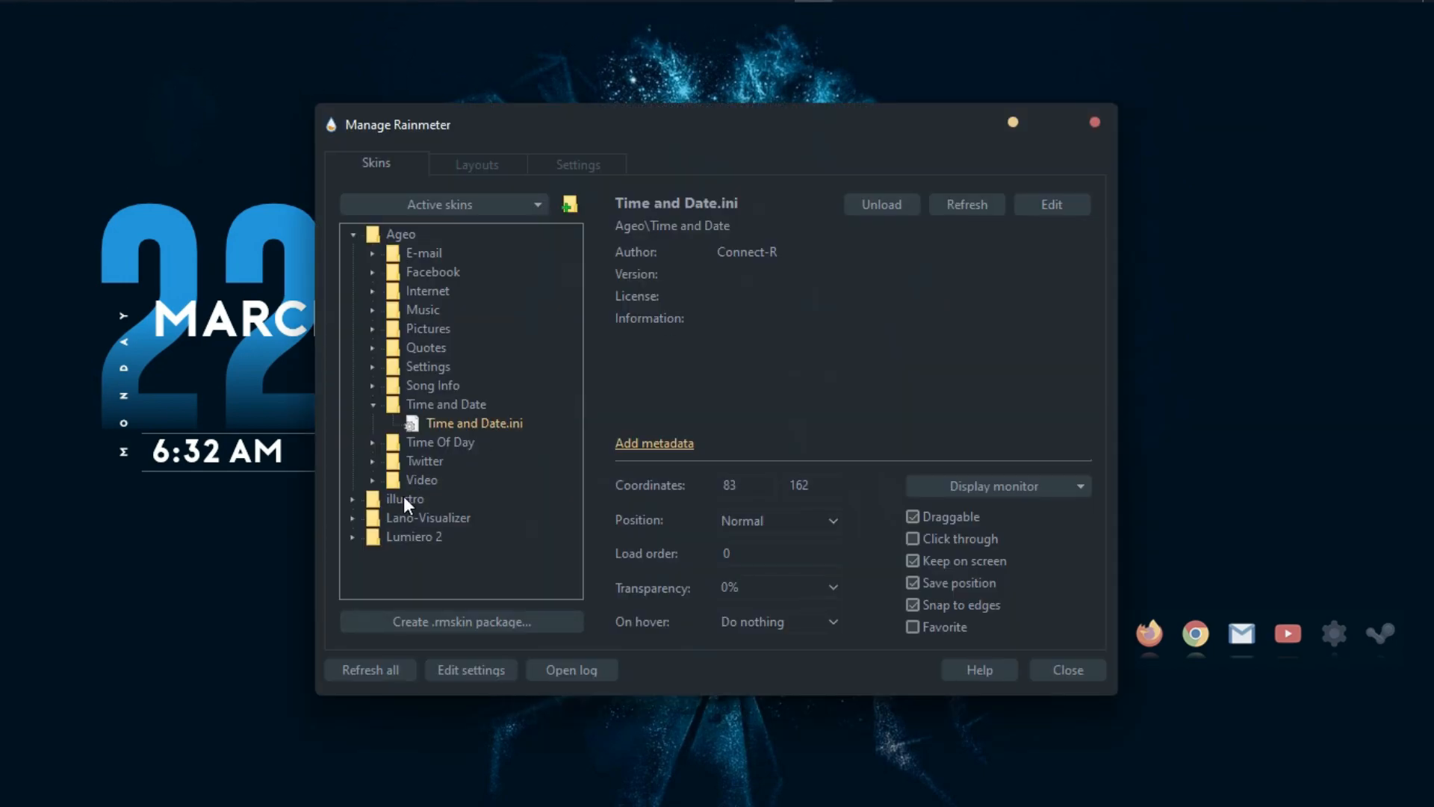
{"action": "left_click", "coordinate": [351, 514]}
{"action": "left_click", "coordinate": [352, 515]}
{"action": "left_click", "coordinate": [355, 535]}
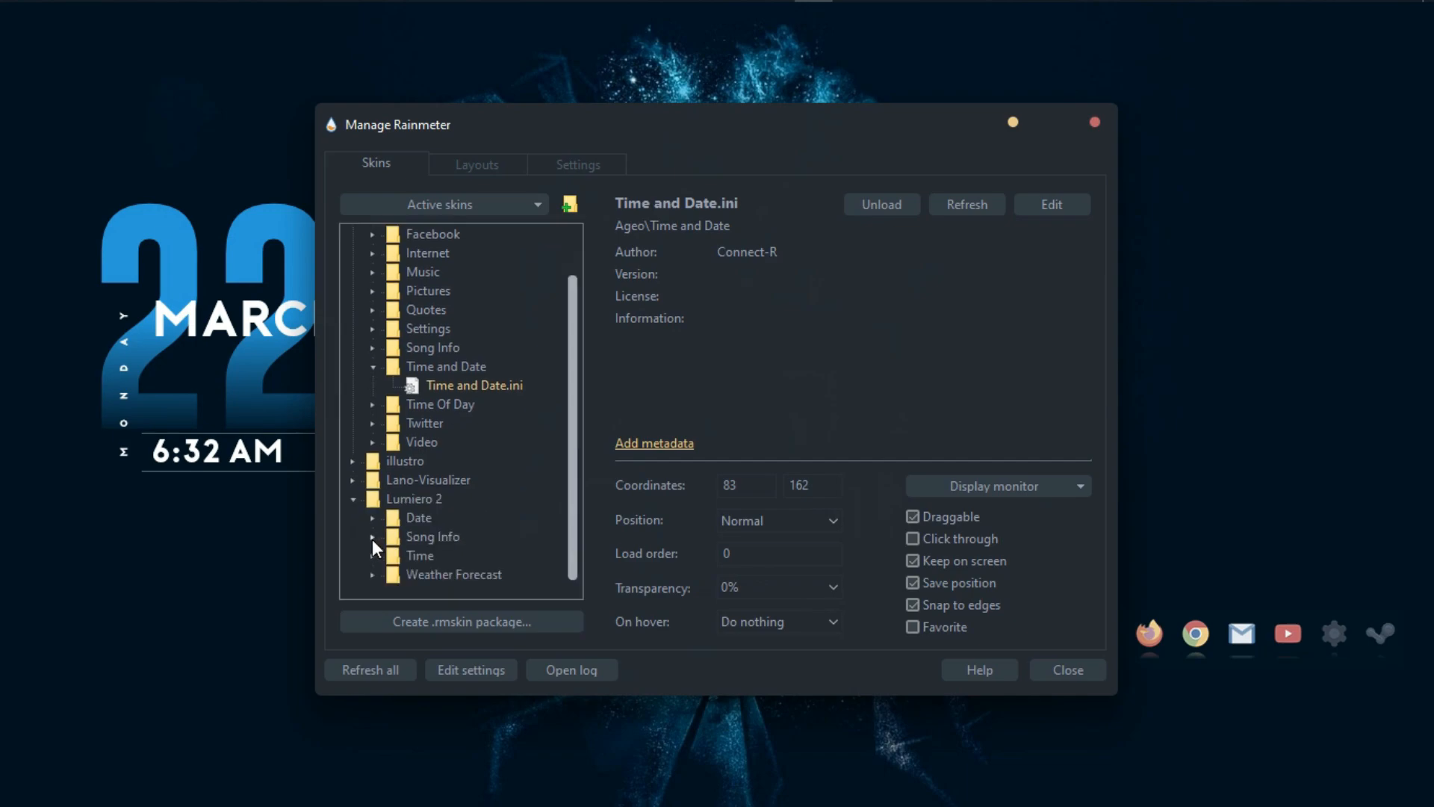
{"action": "left_click", "coordinate": [372, 538]}
{"action": "double_click", "coordinate": [450, 557]}
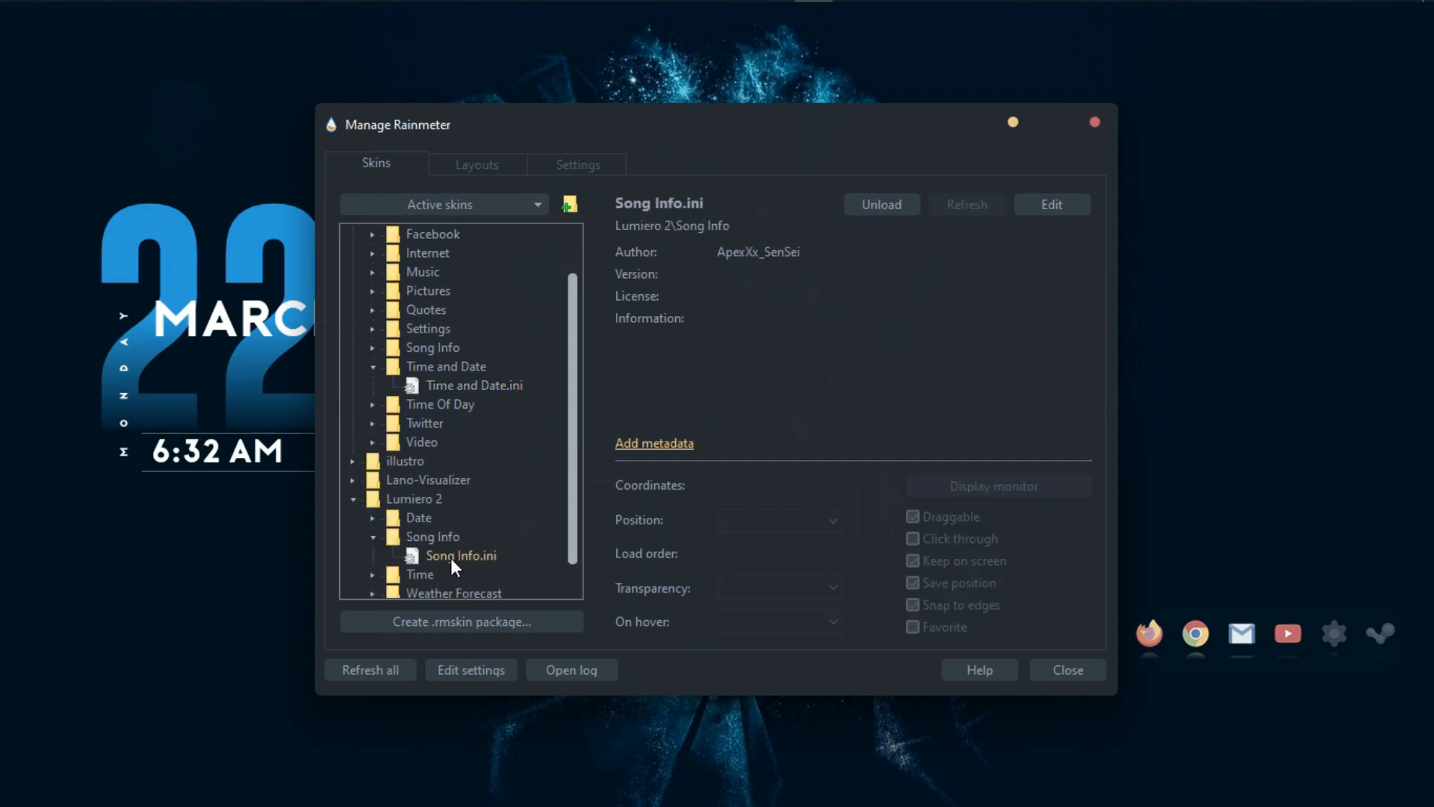
{"action": "left_click", "coordinate": [1010, 122]}
{"action": "left_click_drag", "start_coordinate": [261, 111], "coordinate": [223, 635]}
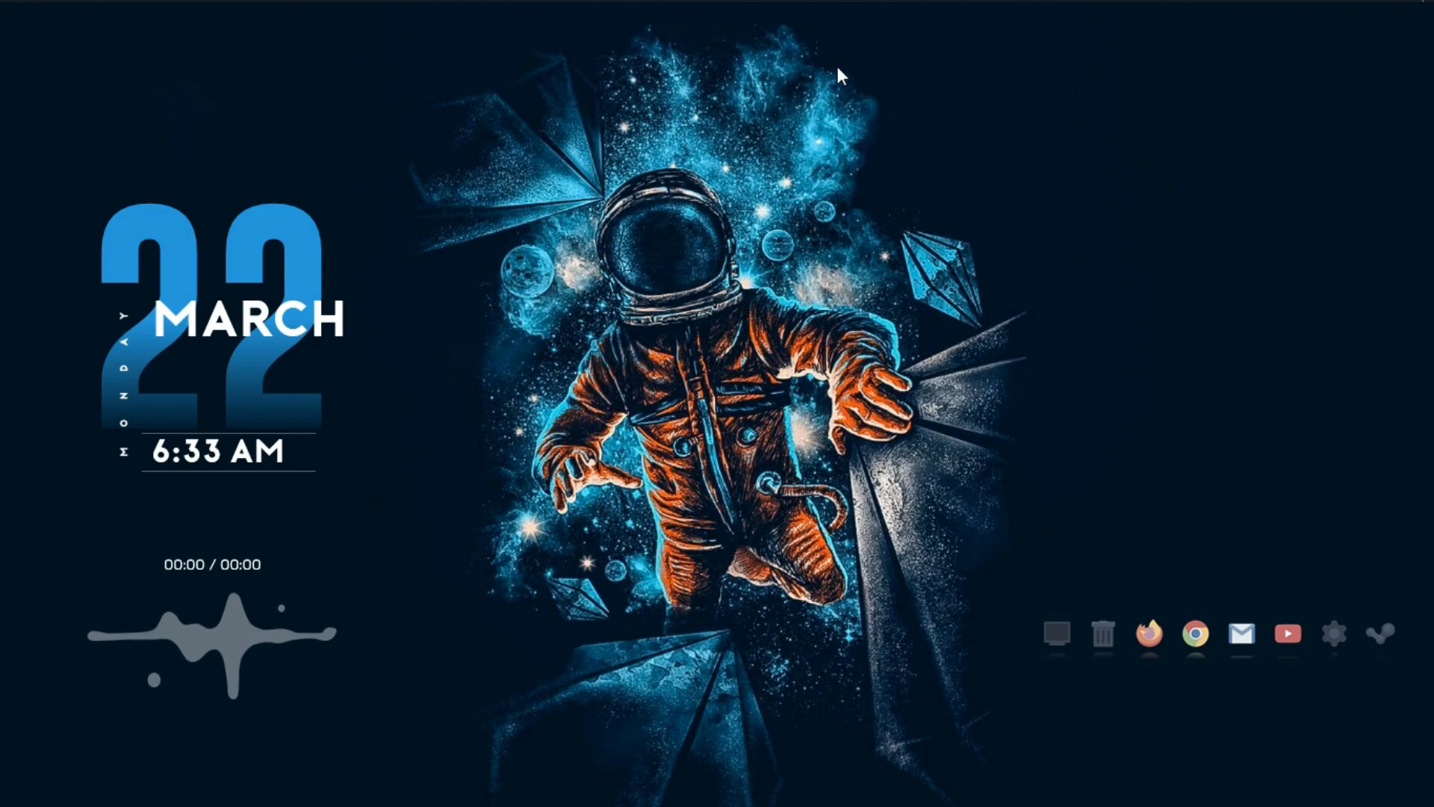
Load the Lano-Visualizer visualizer.ini skin and place its row of dots just above the Nexus dock icons.
{"action": "mouse_move", "coordinate": [955, 4]}
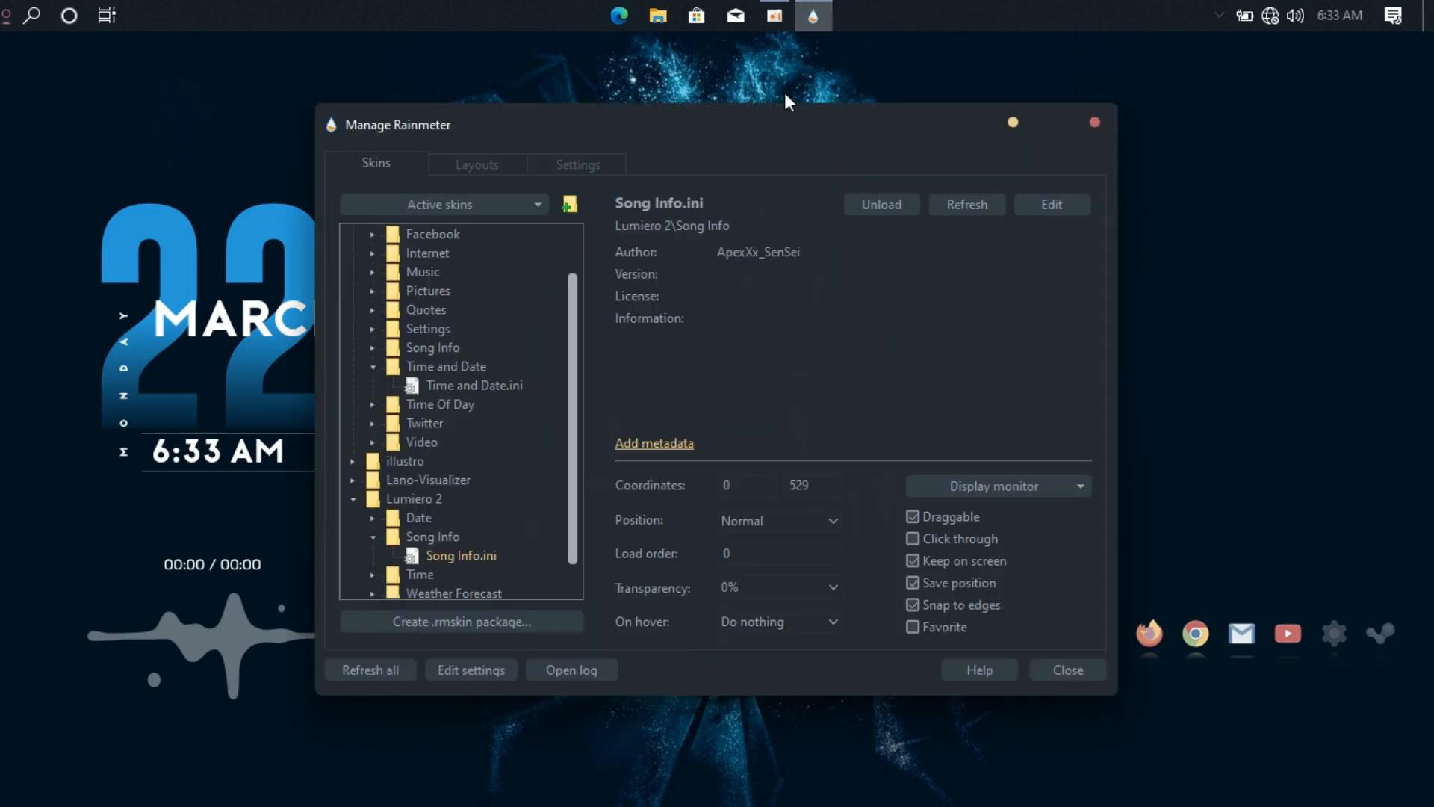
{"action": "double_click", "coordinate": [416, 480]}
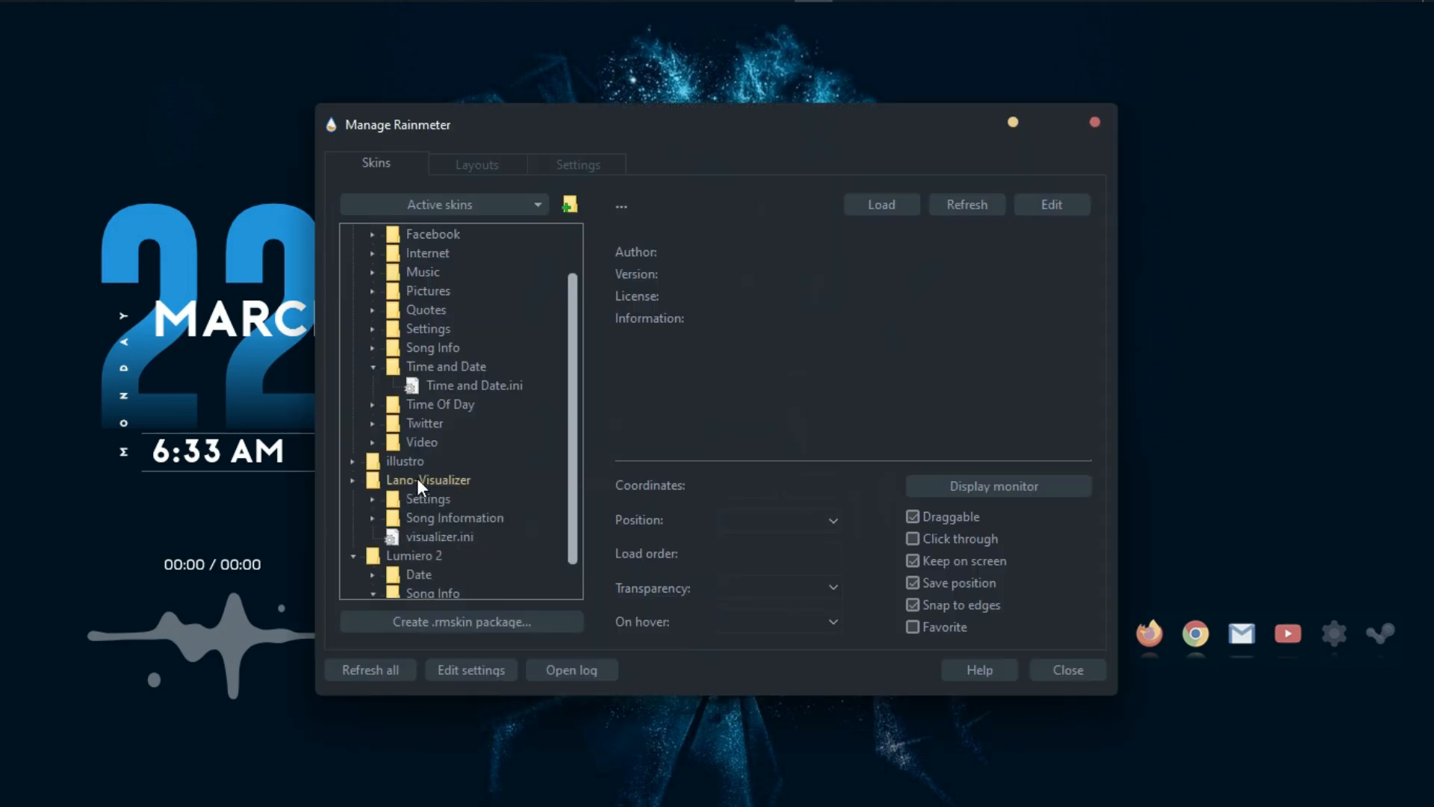
{"action": "left_click", "coordinate": [439, 538]}
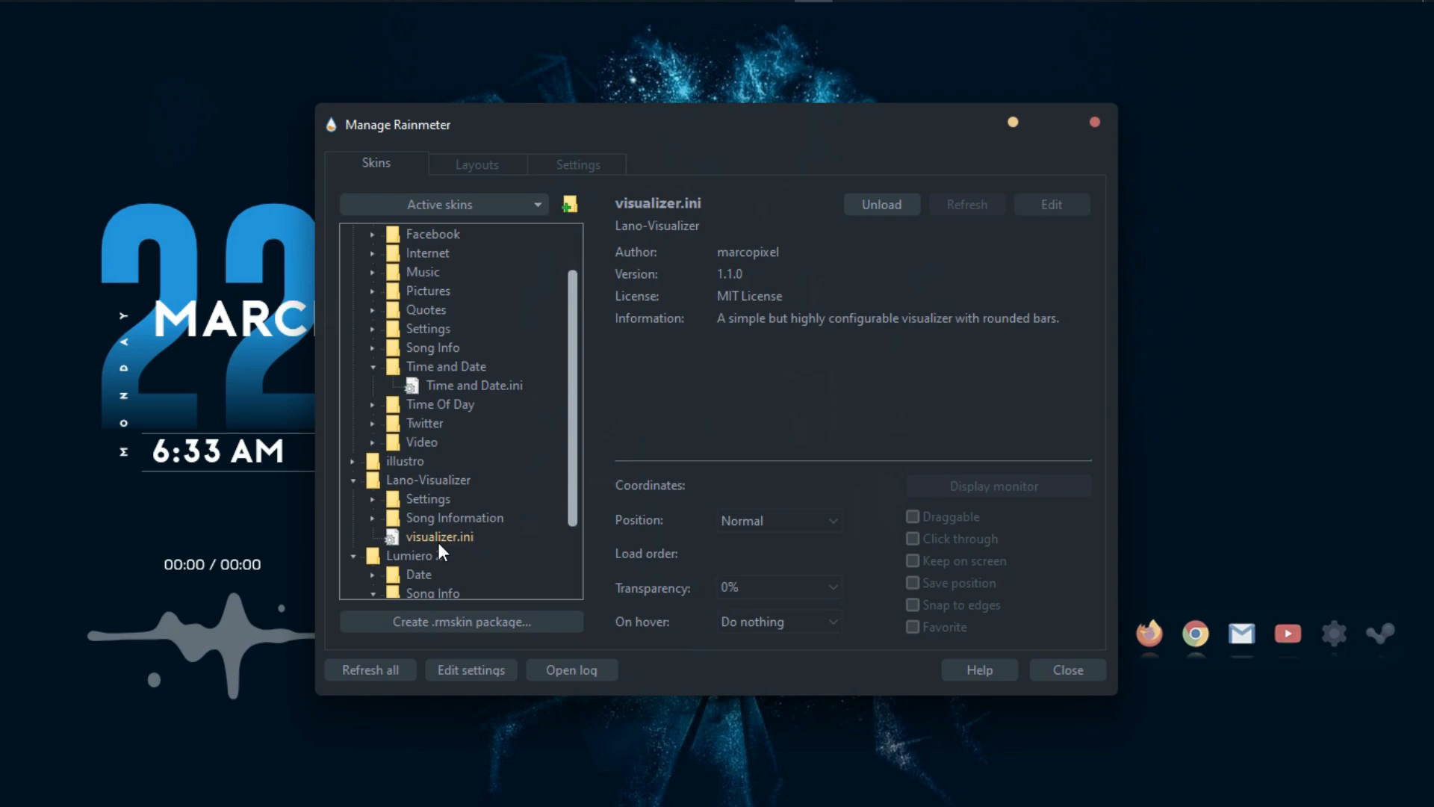
{"action": "left_click", "coordinate": [1015, 123]}
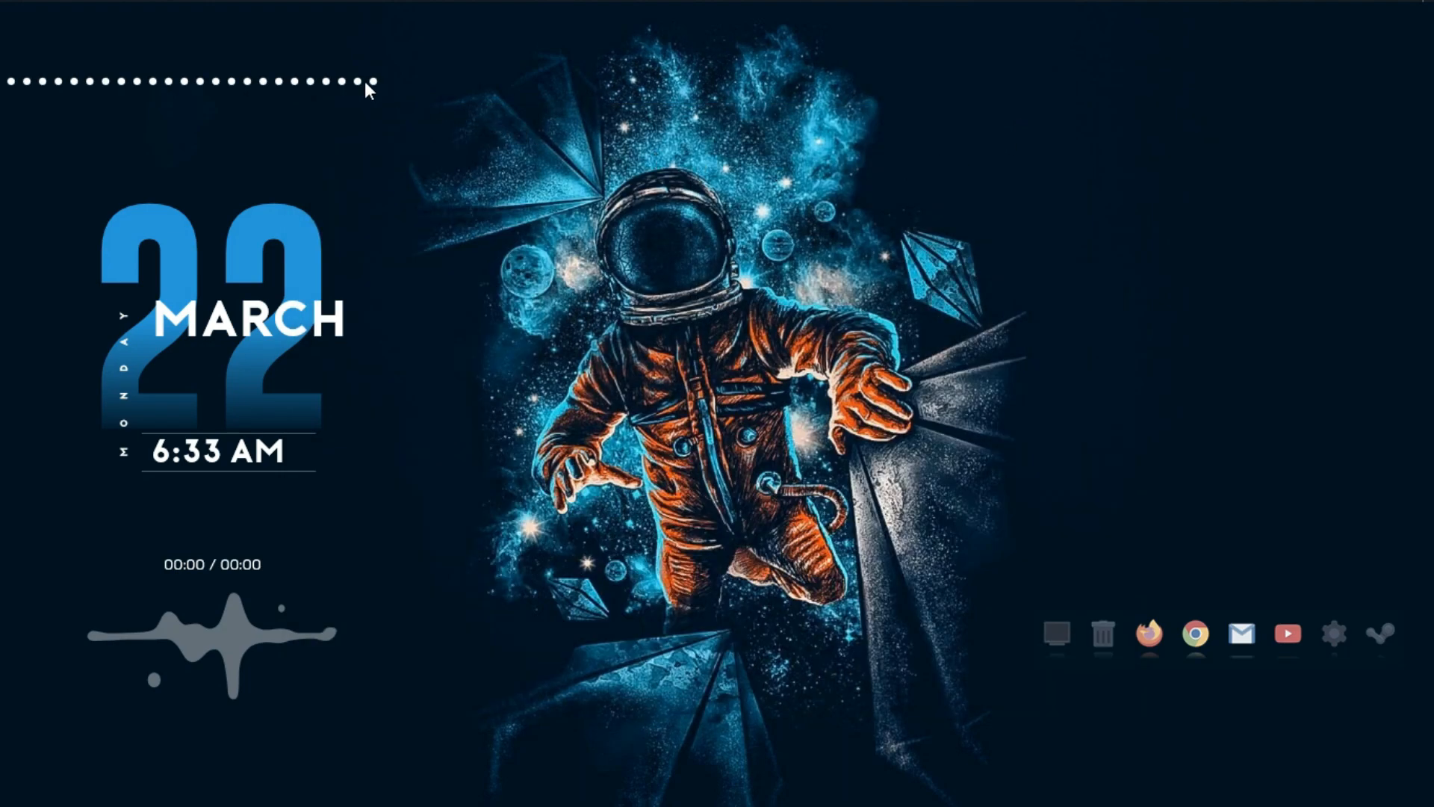
{"action": "left_click_drag", "start_coordinate": [364, 82], "coordinate": [1380, 609]}
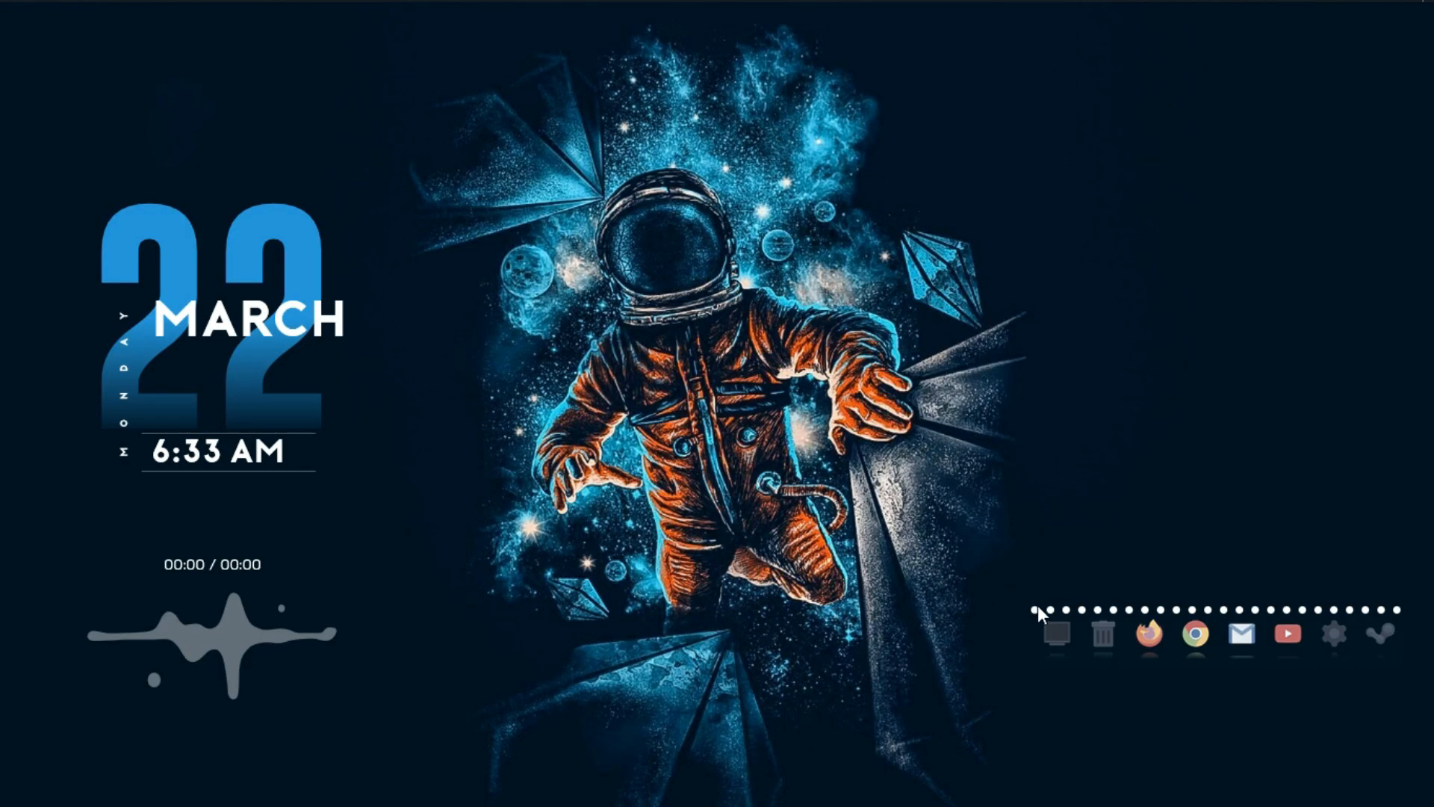
Enable Click through for the Lano-Visualizer skin above the dock.
{"action": "right_click", "coordinate": [1038, 607]}
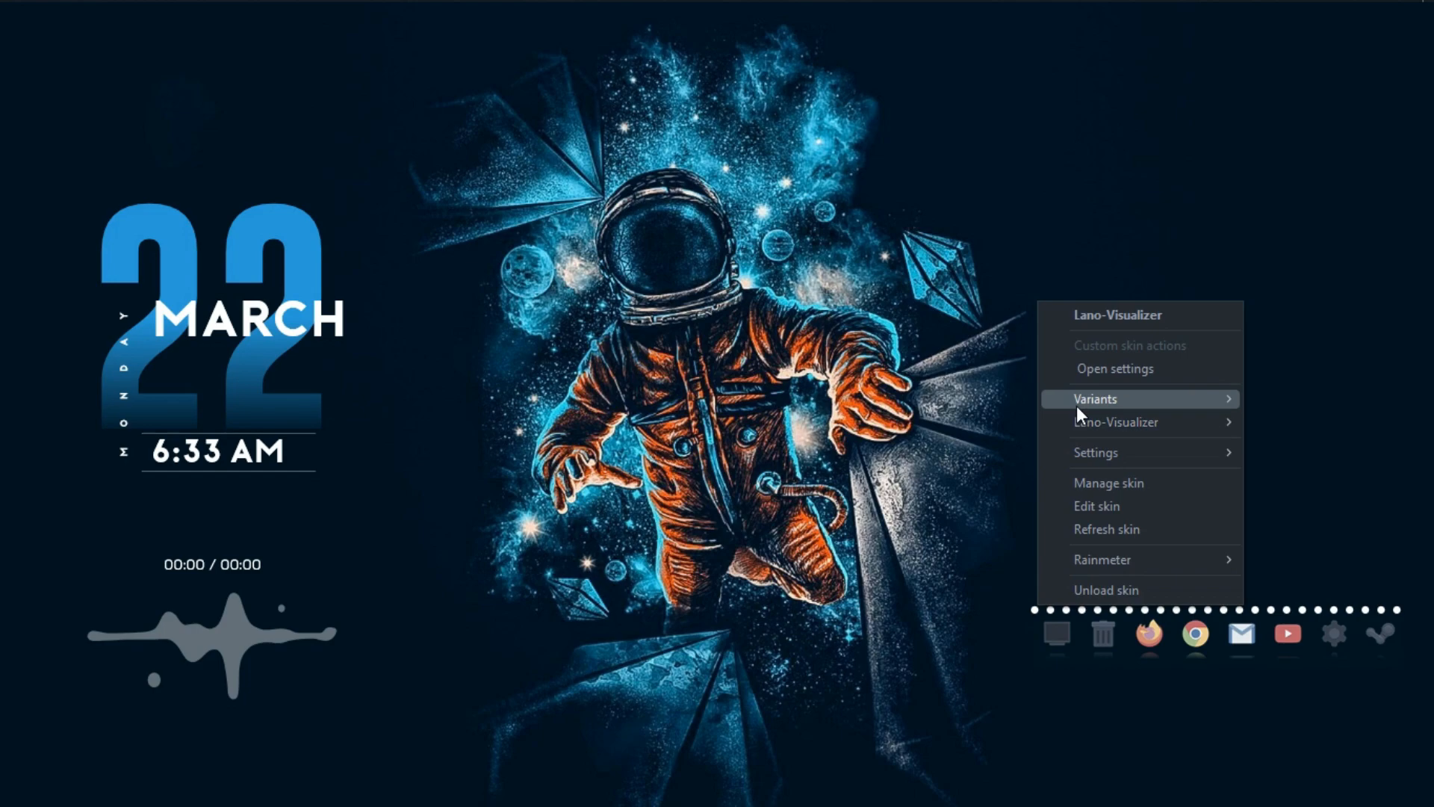
{"action": "mouse_move", "coordinate": [1087, 451]}
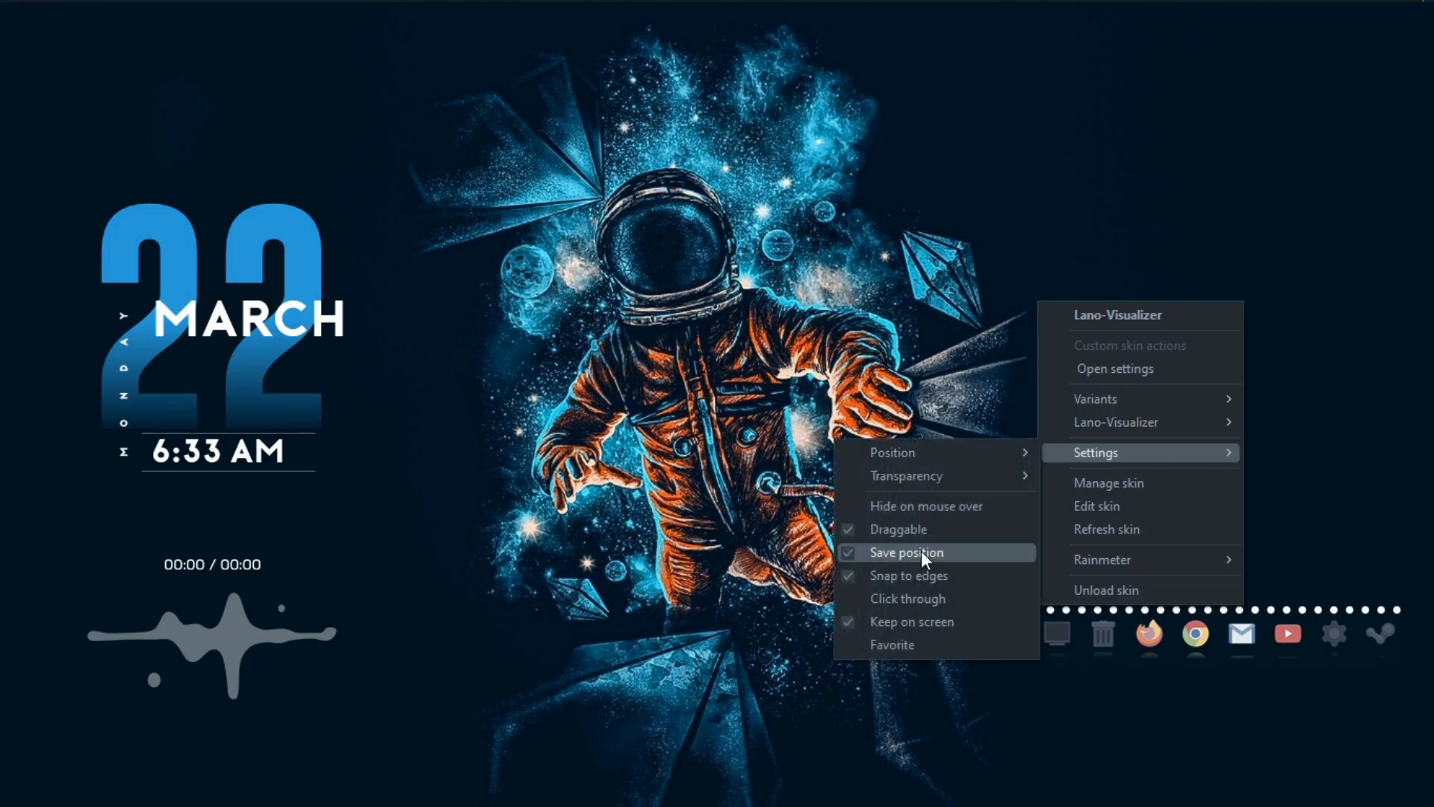
{"action": "left_click", "coordinate": [872, 605]}
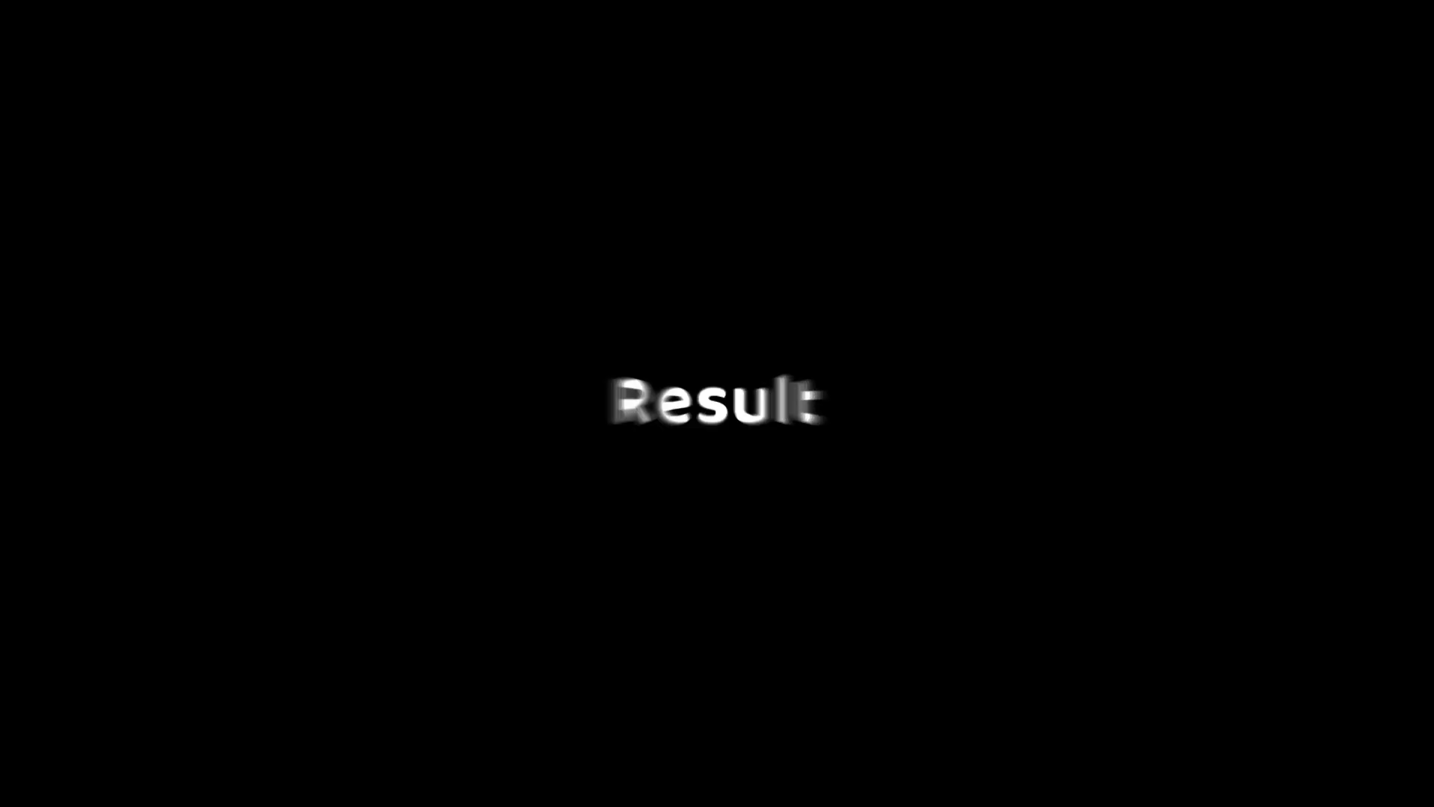